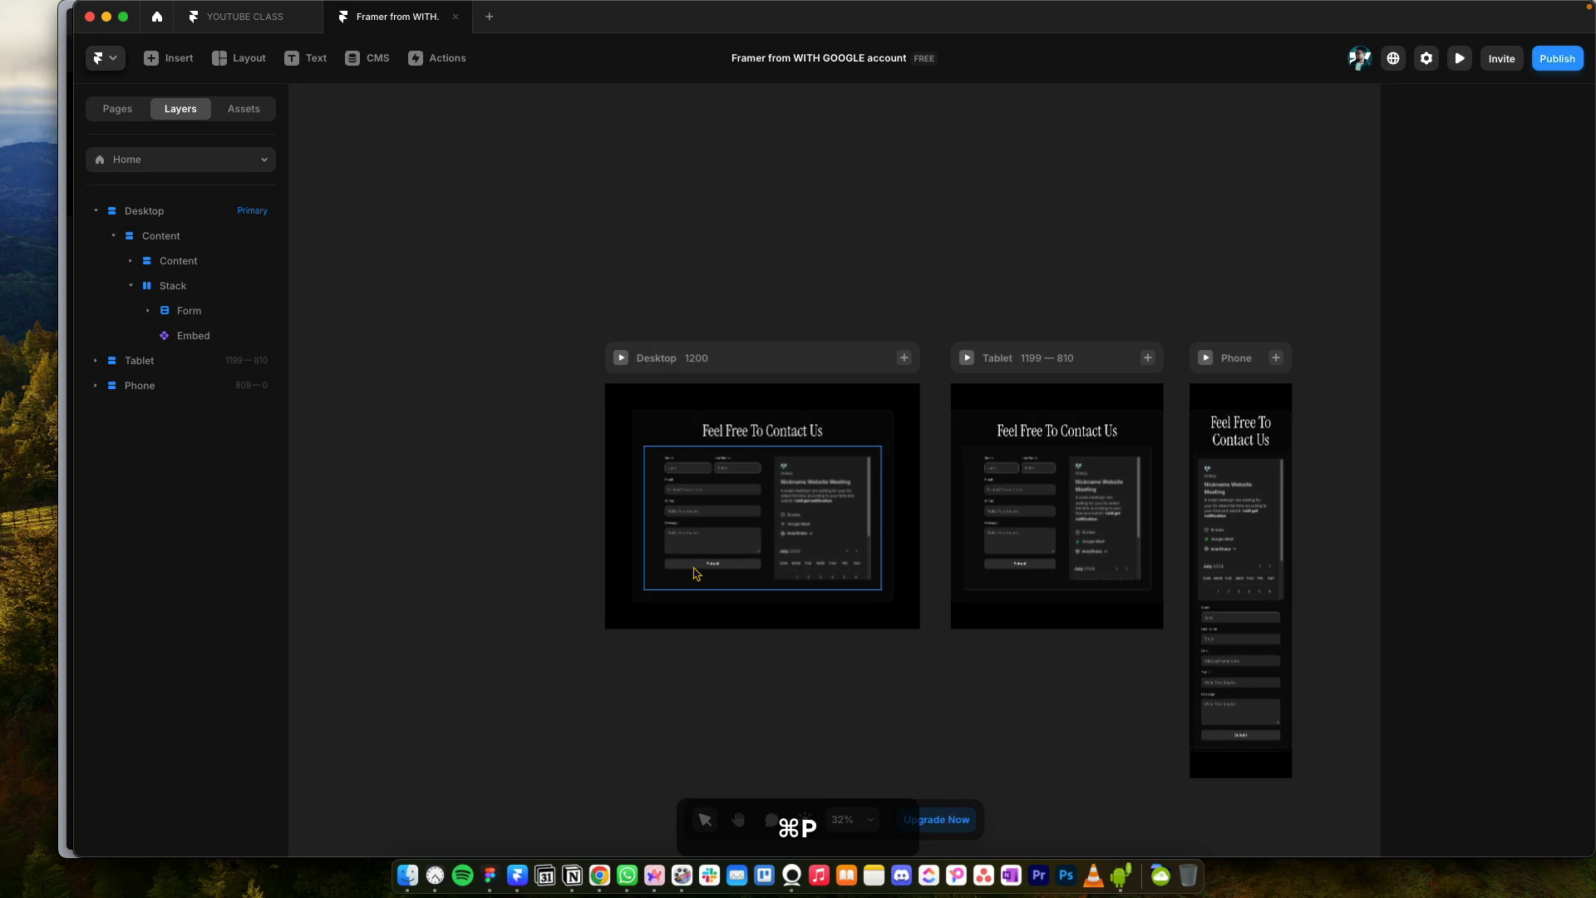
{"action": "left_click_drag", "start_coordinate": [534, 416], "coordinate": [521, 356]}
{"action": "scroll", "coordinate": [684, 470], "scroll_direction": "up", "scroll_amount": 3}
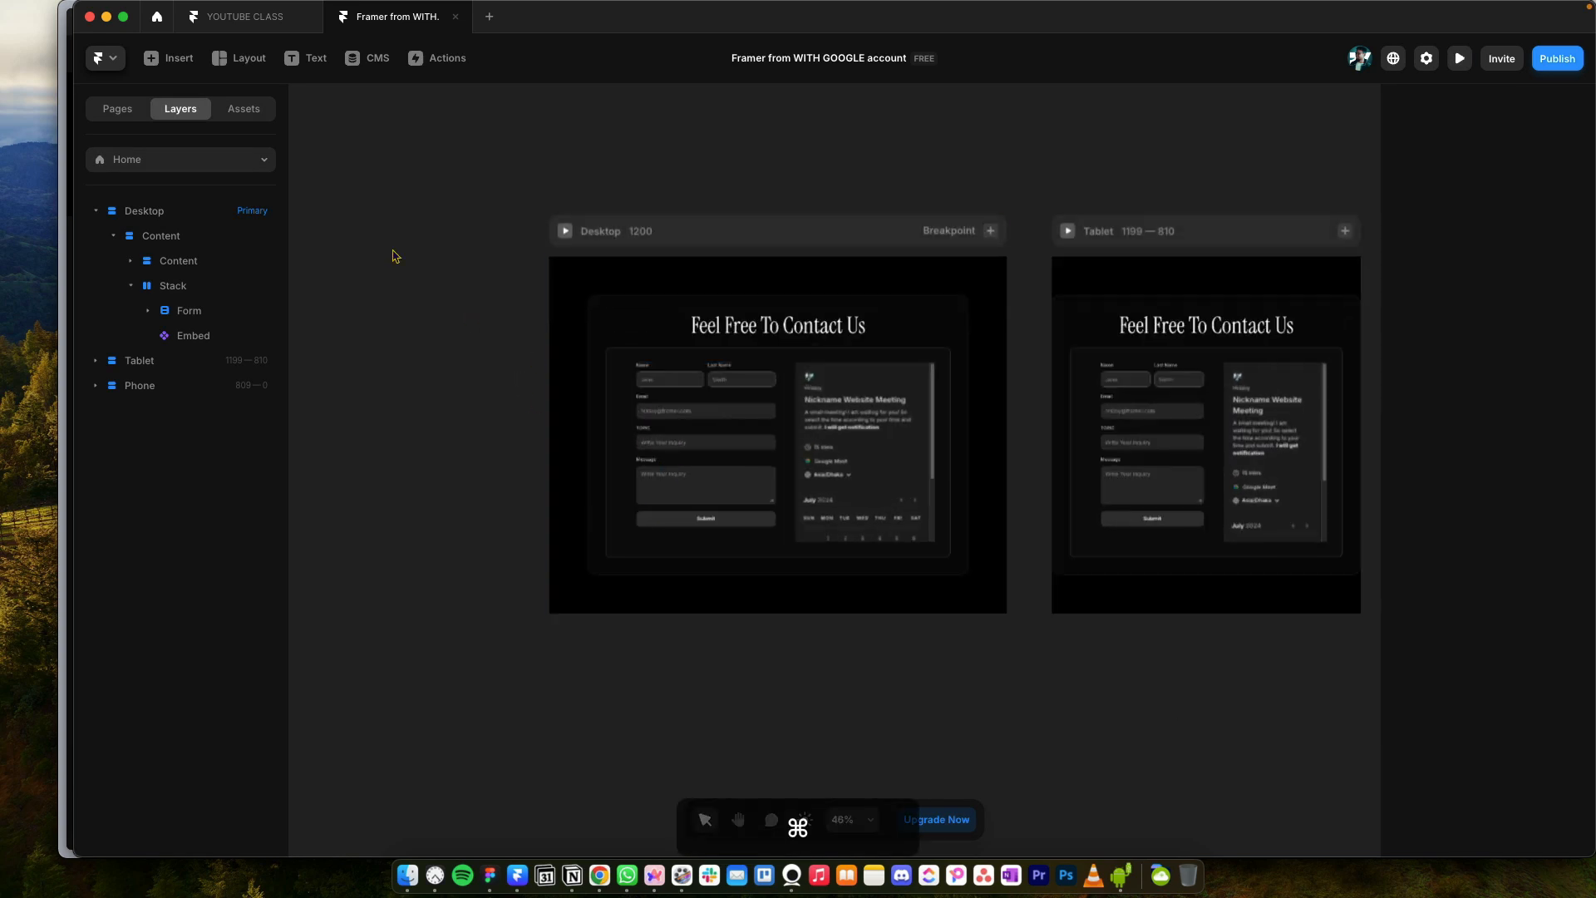
{"action": "left_click", "coordinate": [170, 57]}
{"action": "left_click", "coordinate": [246, 17]}
{"action": "scroll", "coordinate": [665, 353], "scroll_direction": "down", "scroll_amount": 2}
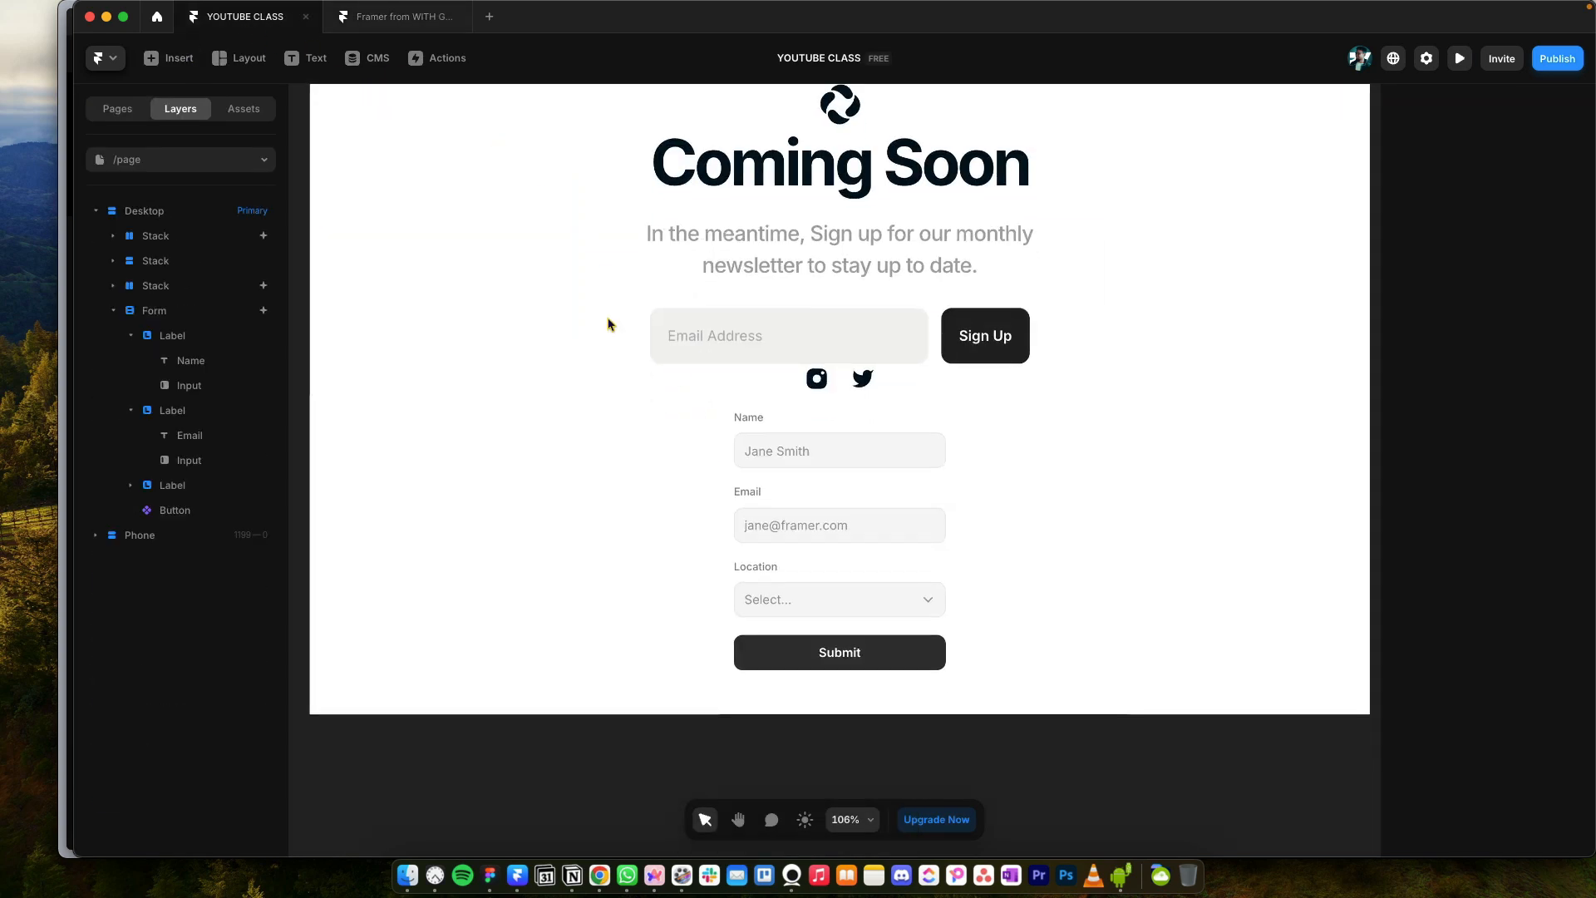
{"action": "left_click", "coordinate": [397, 18]}
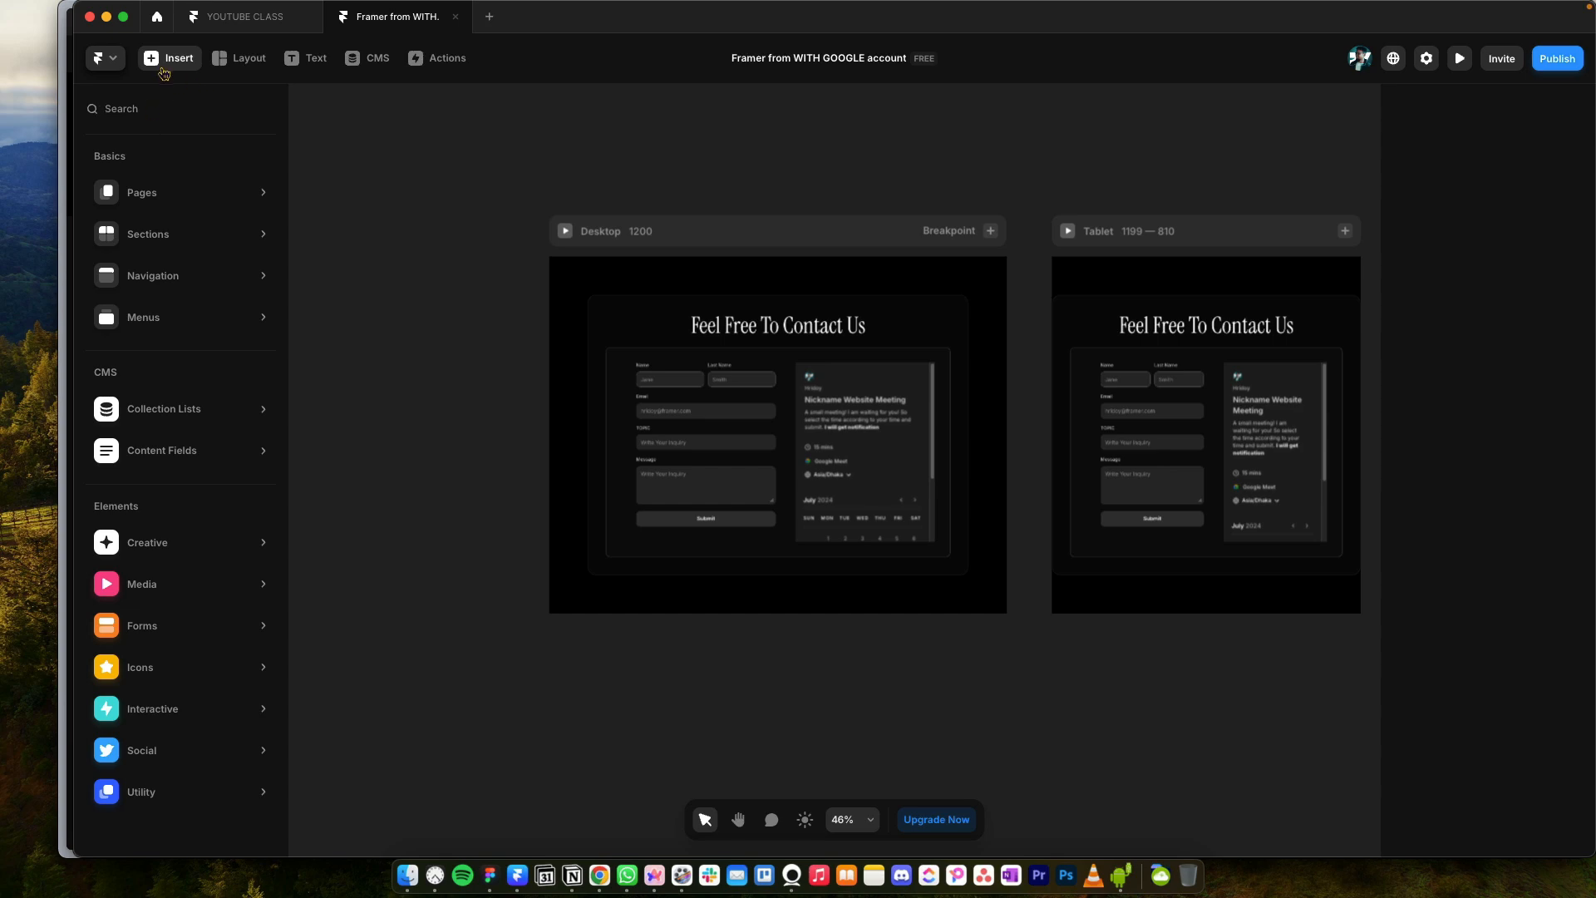
Step: Find the Form Builder element by searching for "form" and place it below the existing contact stack in the Desktop content
{"action": "left_click", "coordinate": [164, 61]}
{"action": "left_click", "coordinate": [149, 60]}
{"action": "type", "text": "fmor"}
{"action": "key", "text": "super+a"}
{"action": "key", "text": "BackSpace"}
{"action": "type", "text": "f"}
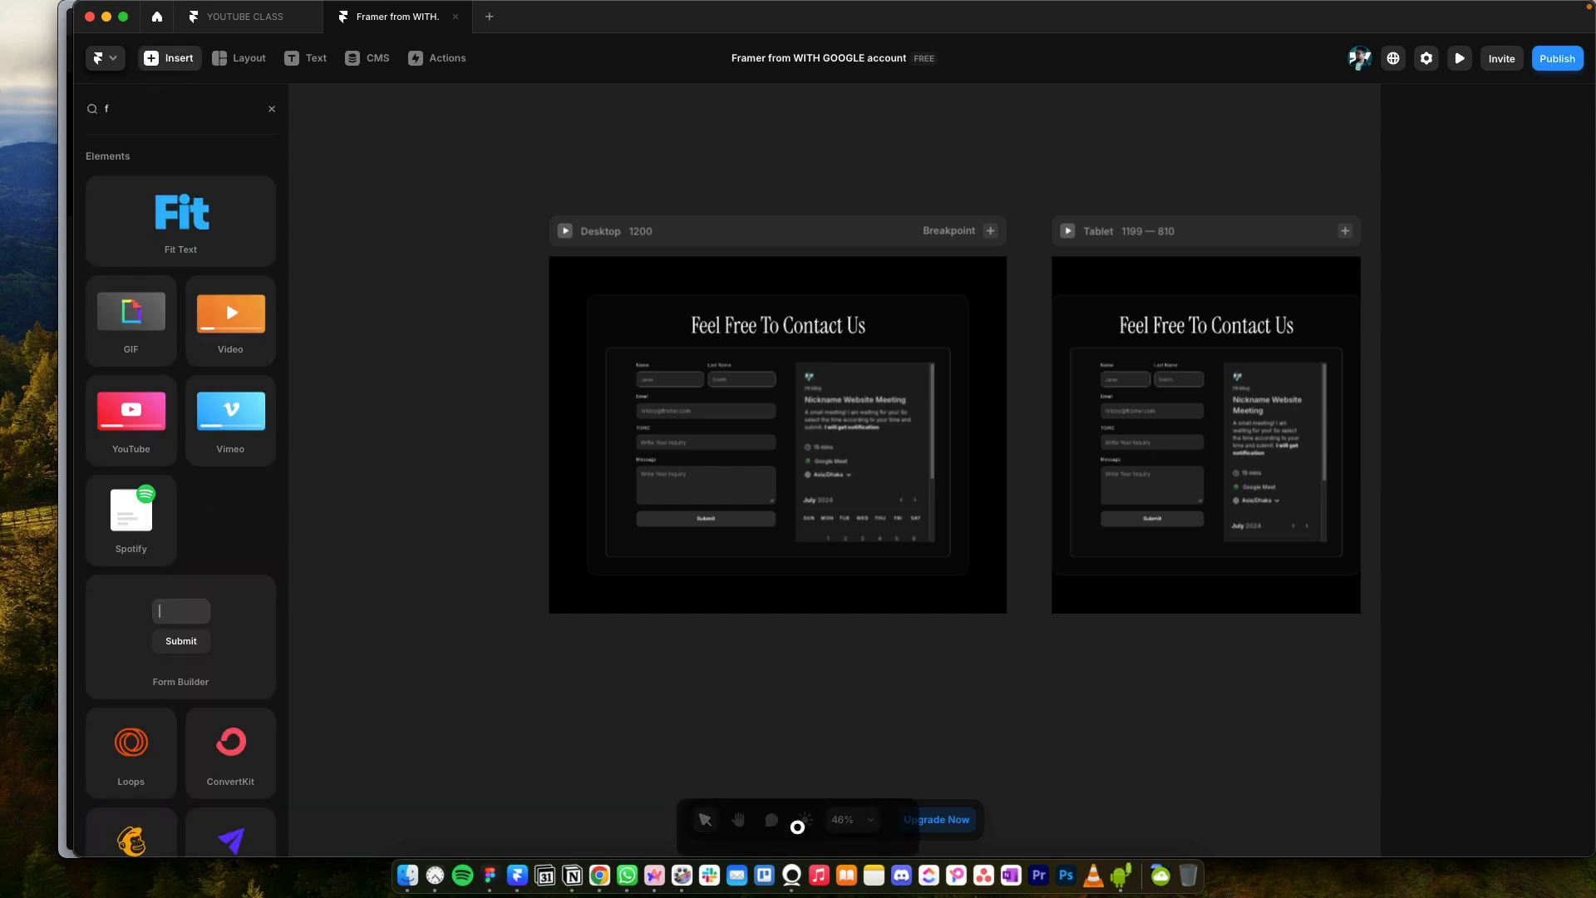
{"action": "type", "text": "orm"}
{"action": "left_click_drag", "start_coordinate": [154, 237], "coordinate": [751, 603]}
Step: Make the new form's width fill its container and limit it with a fixed maximum width of 400
{"action": "scroll", "coordinate": [750, 602], "scroll_direction": "down", "scroll_amount": 3}
{"action": "scroll", "coordinate": [742, 534], "scroll_direction": "up", "scroll_amount": 10}
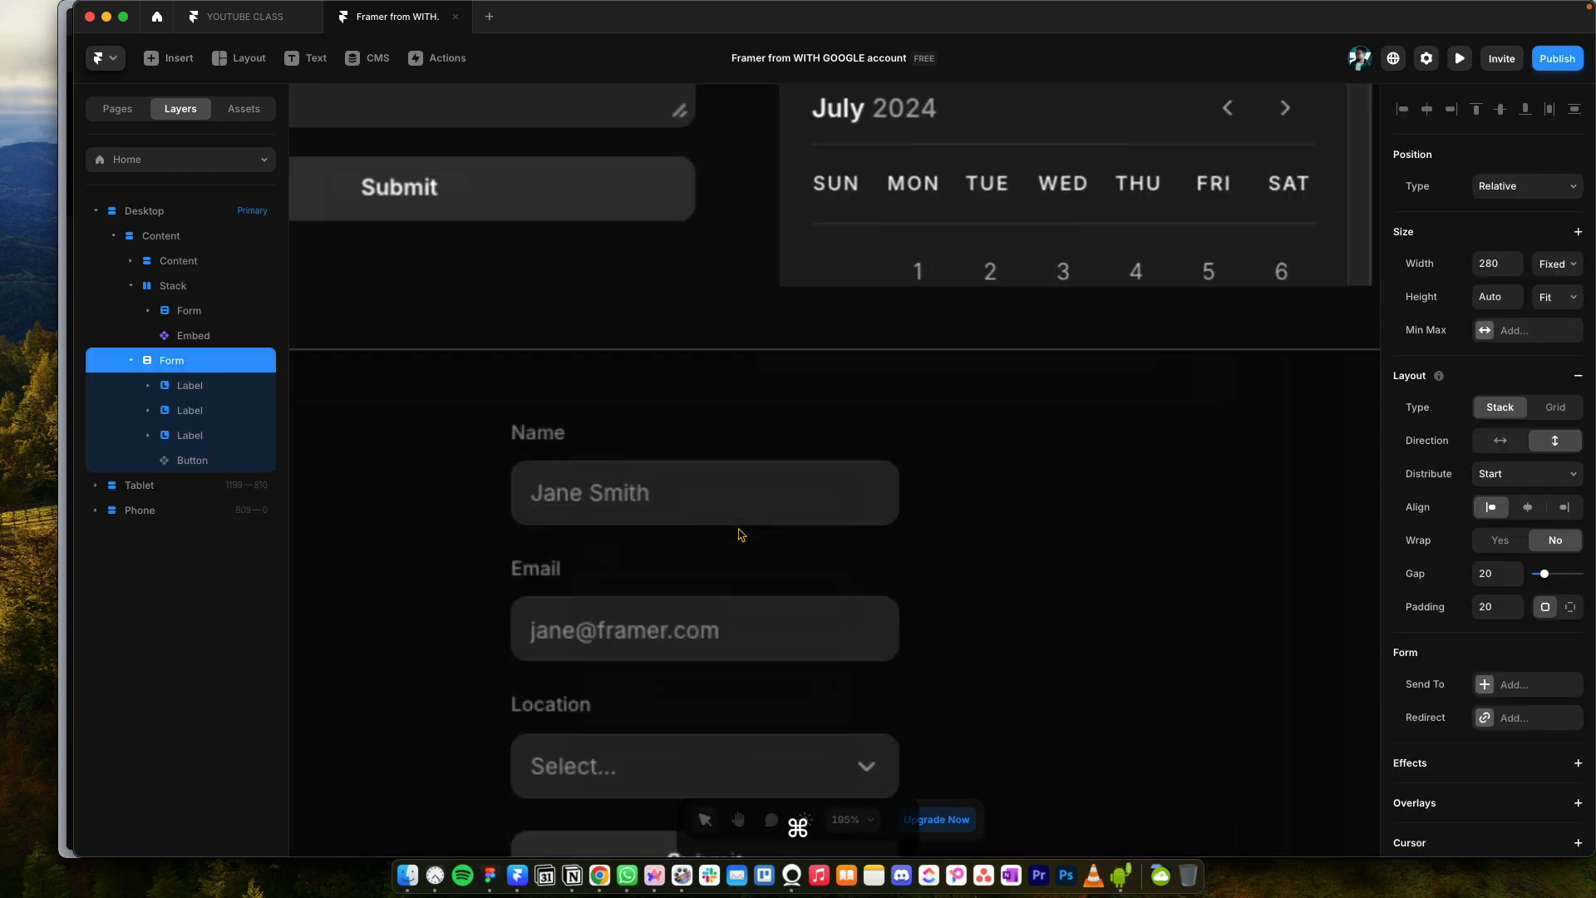
{"action": "scroll", "coordinate": [762, 556], "scroll_direction": "down", "scroll_amount": 2}
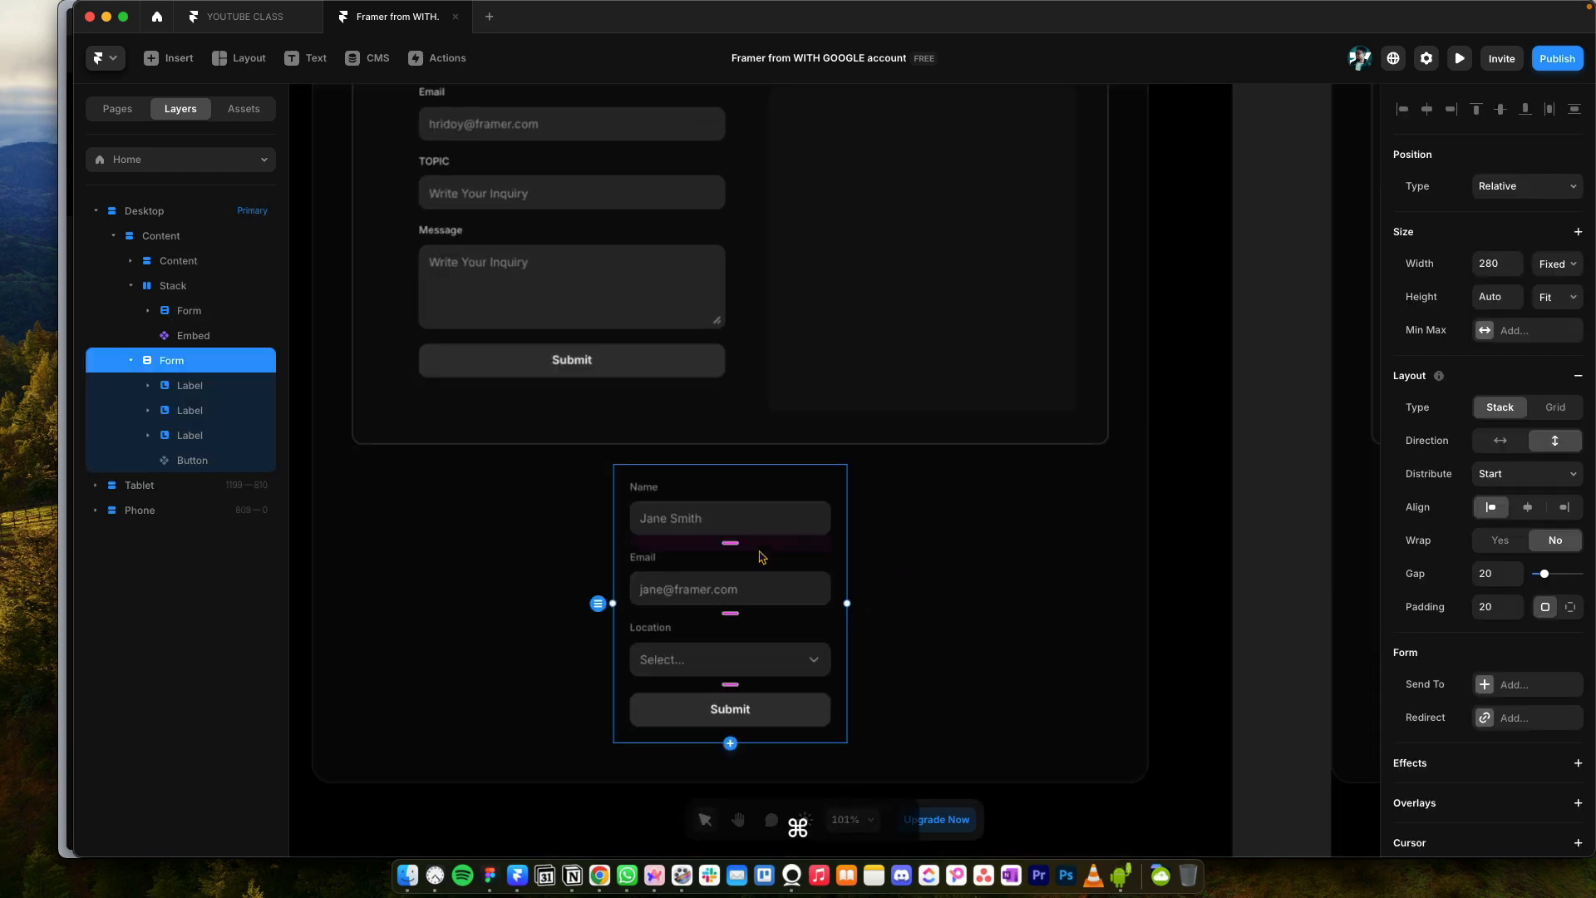
{"action": "scroll", "coordinate": [762, 556], "scroll_direction": "down", "scroll_amount": 4}
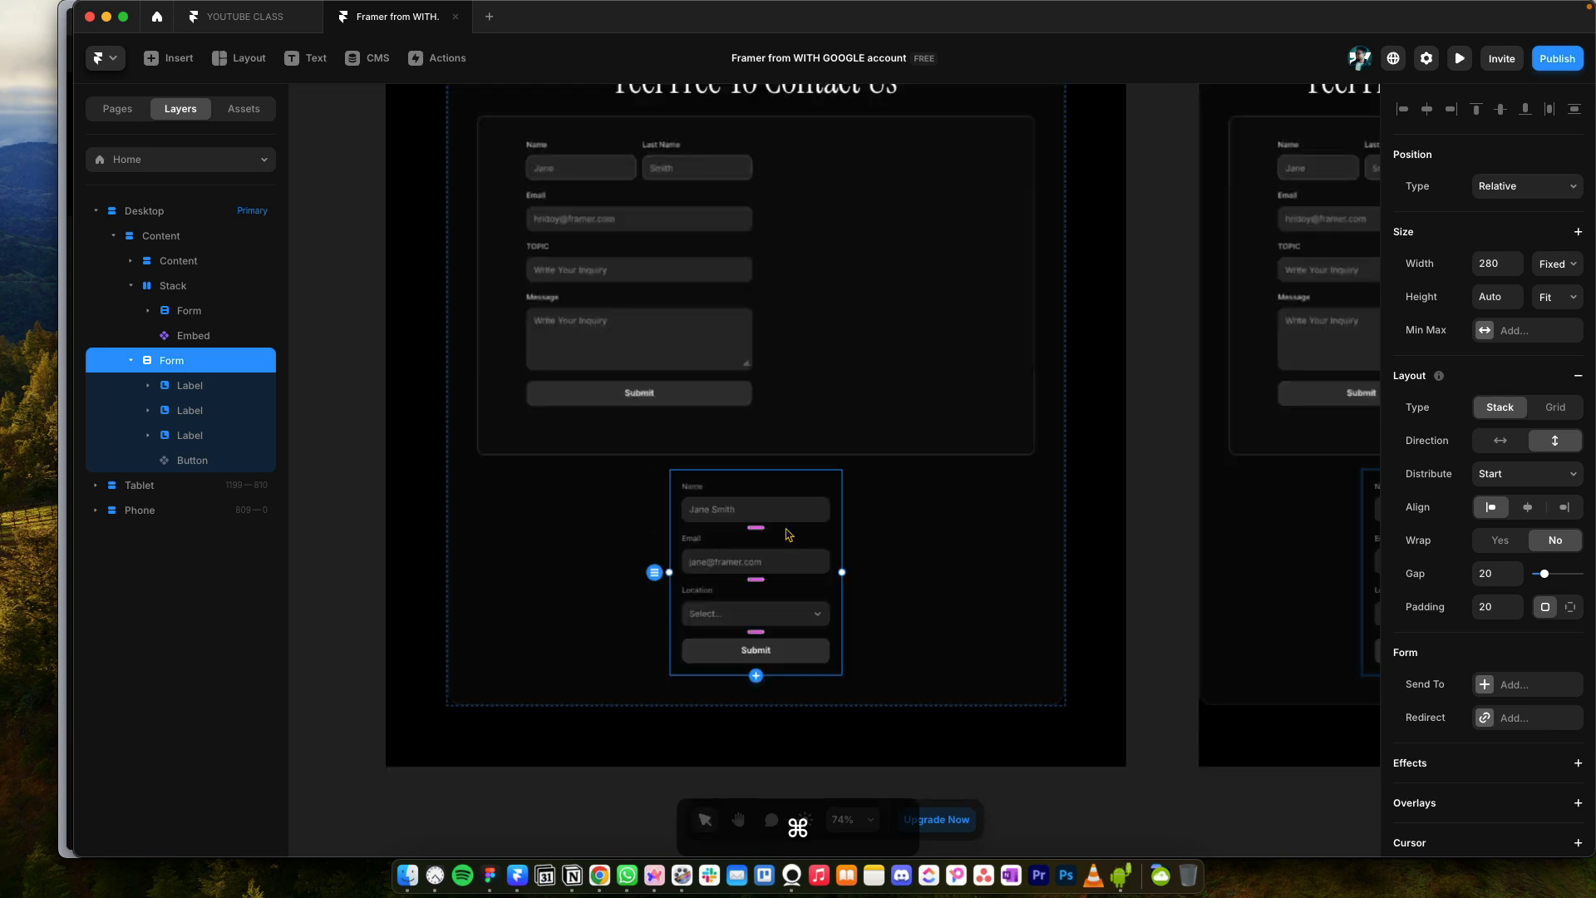
{"action": "scroll", "coordinate": [758, 436], "scroll_direction": "up", "scroll_amount": 2}
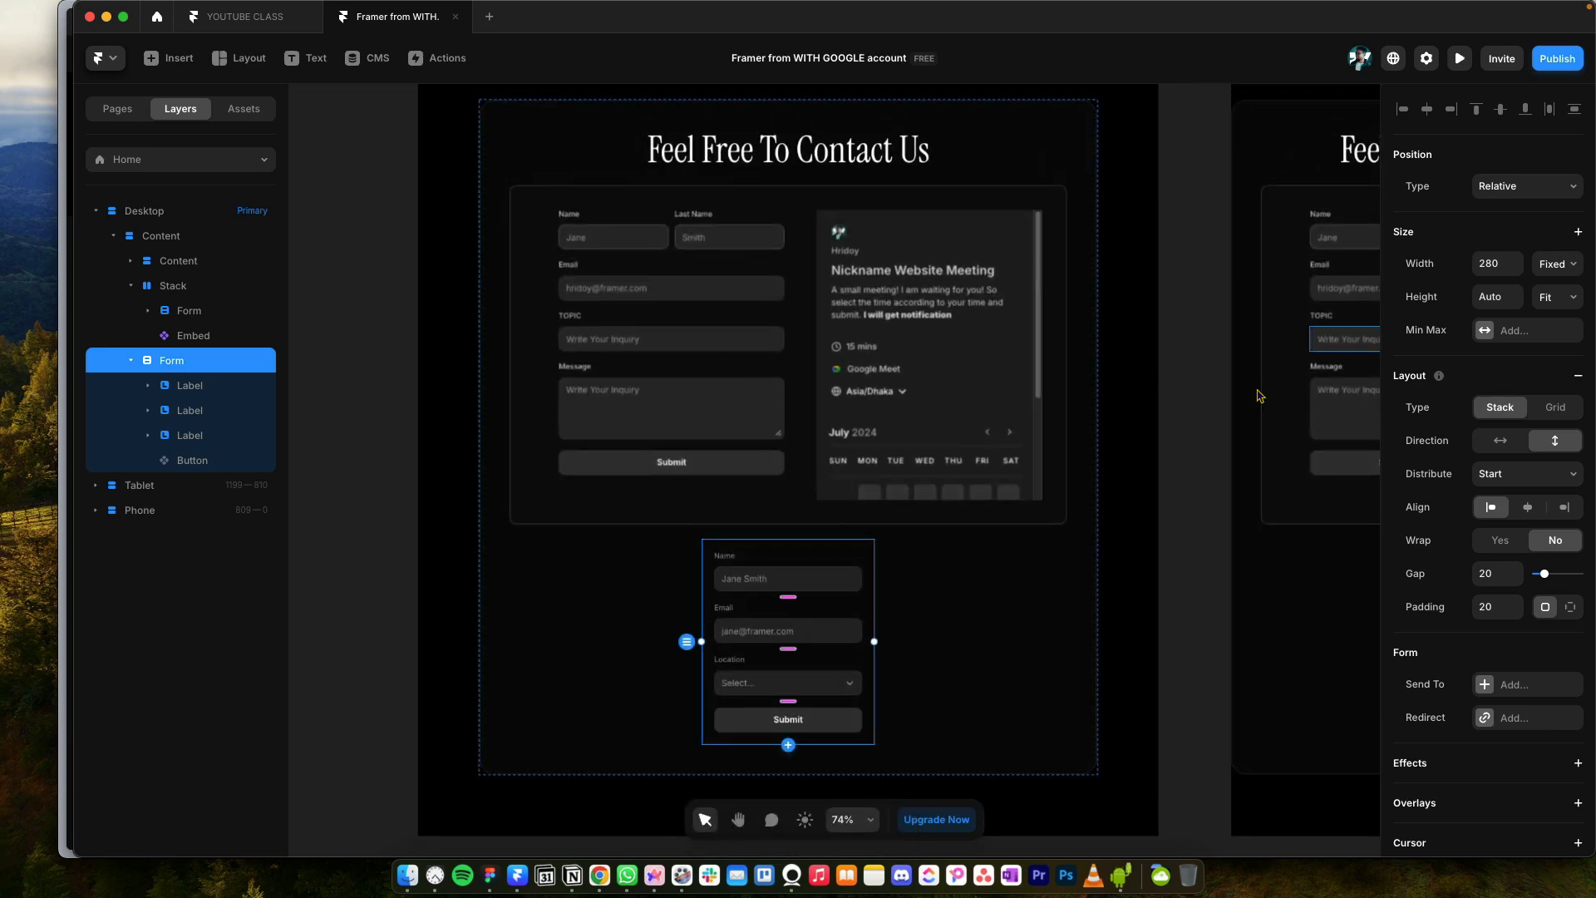
{"action": "scroll", "coordinate": [1340, 359], "scroll_direction": "right", "scroll_amount": 5}
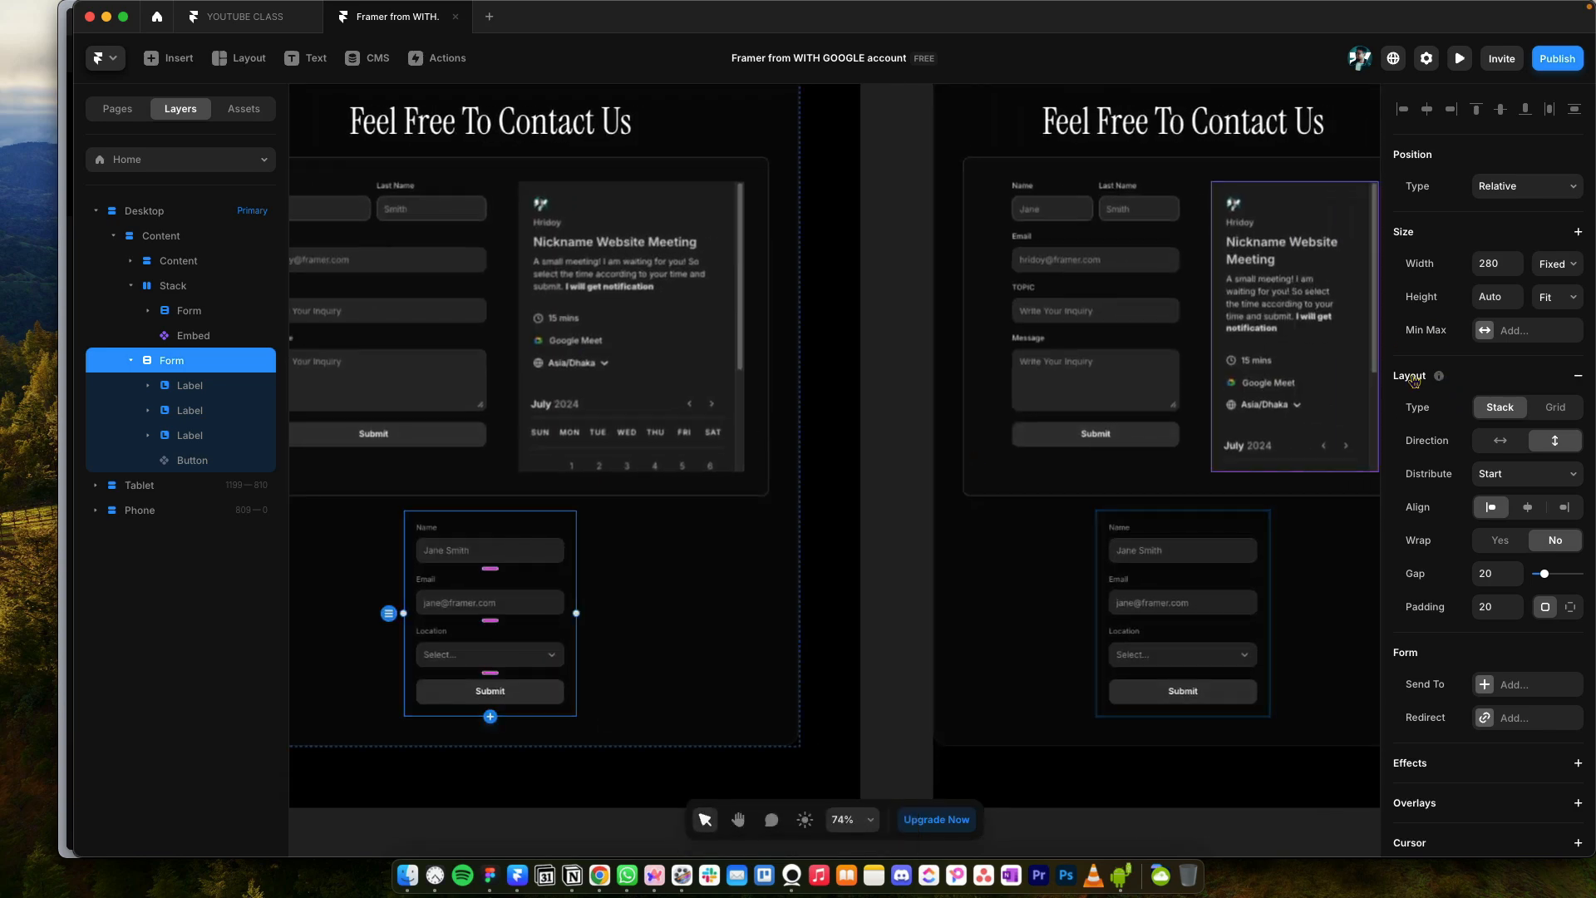
{"action": "left_click", "coordinate": [1511, 330]}
{"action": "left_click", "coordinate": [1507, 349]}
{"action": "left_click", "coordinate": [1502, 332]}
{"action": "type", "text": "500px"}
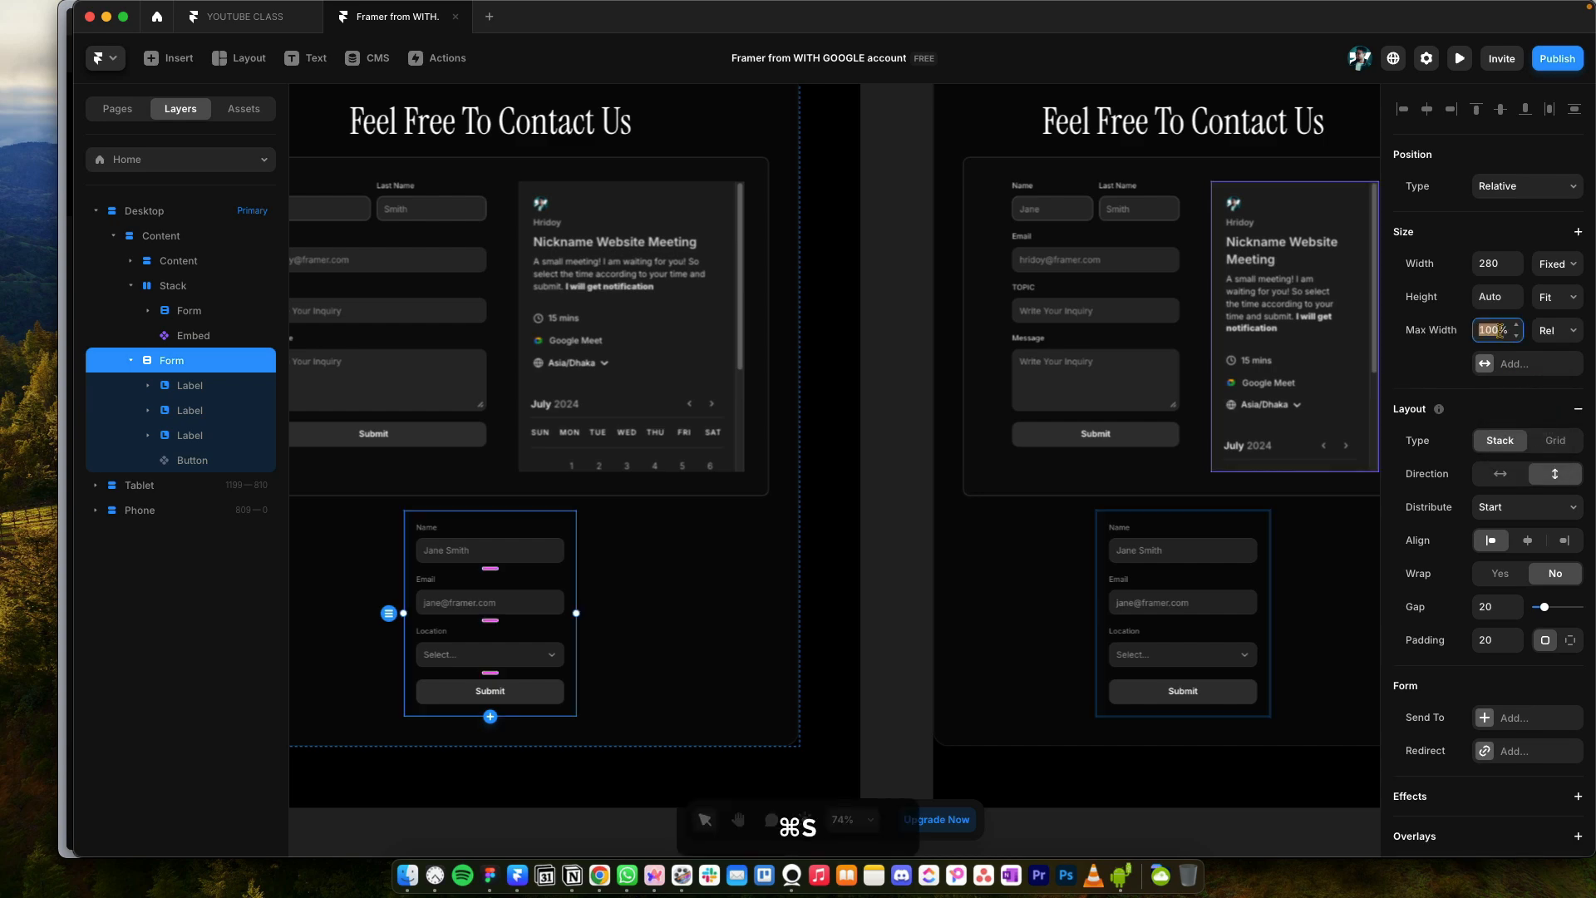
{"action": "type", "text": "]"}
{"action": "key", "text": "Return"}
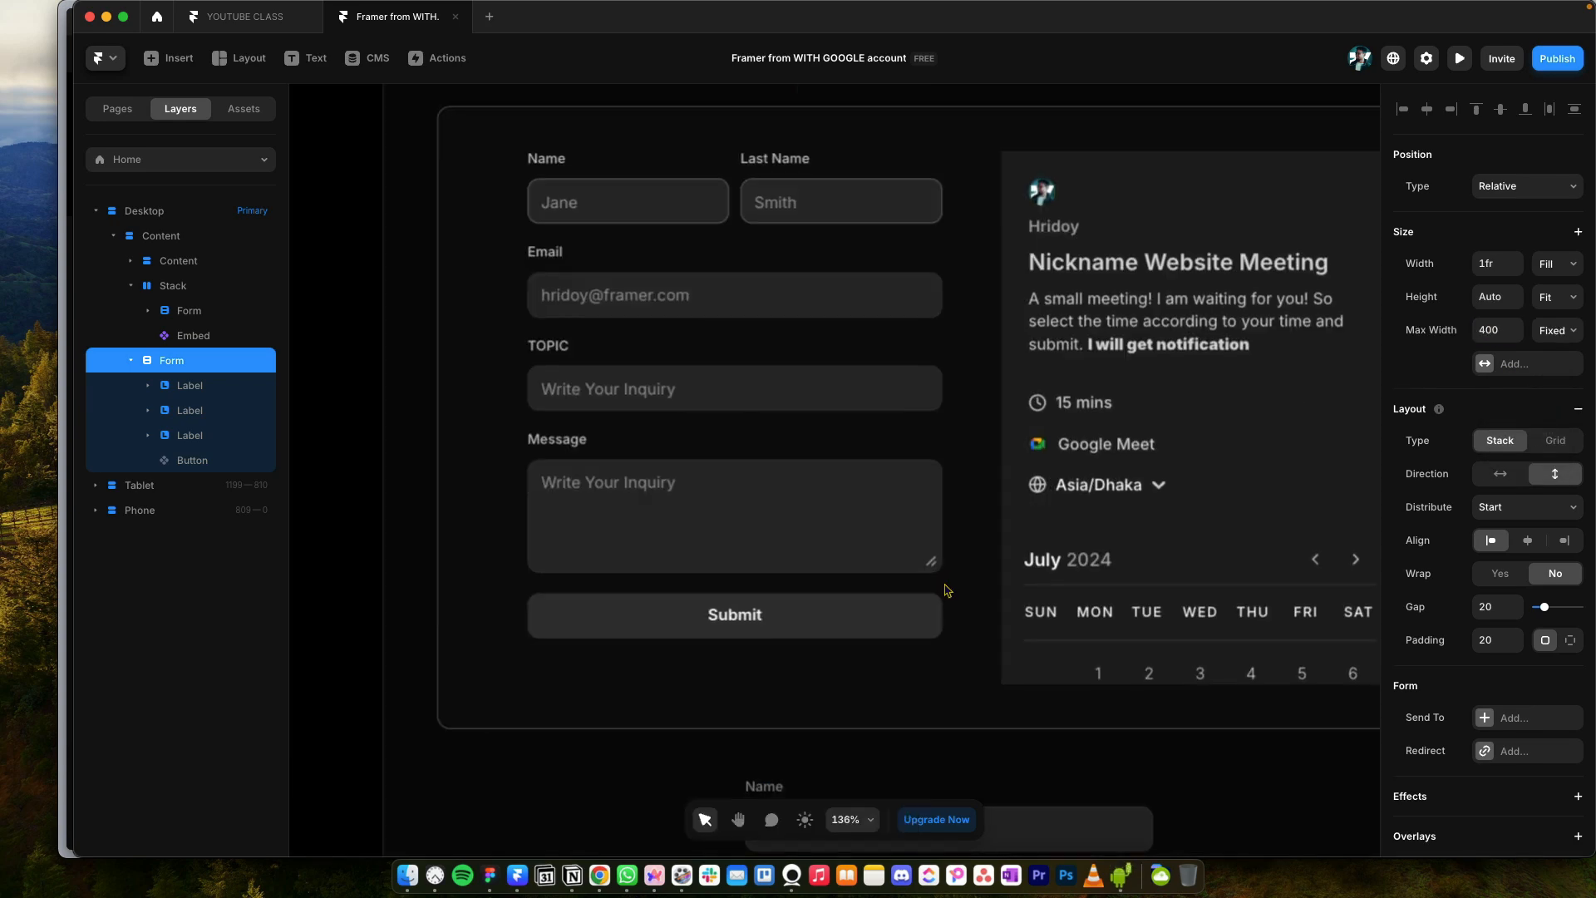
Step: Examine the new form's Name, Email and Location fields and the layers nested in their labels
{"action": "key", "text": "space"}
{"action": "left_click_drag", "start_coordinate": [957, 628], "coordinate": [926, 494]}
{"action": "scroll", "coordinate": [832, 491], "scroll_direction": "down", "scroll_amount": 10}
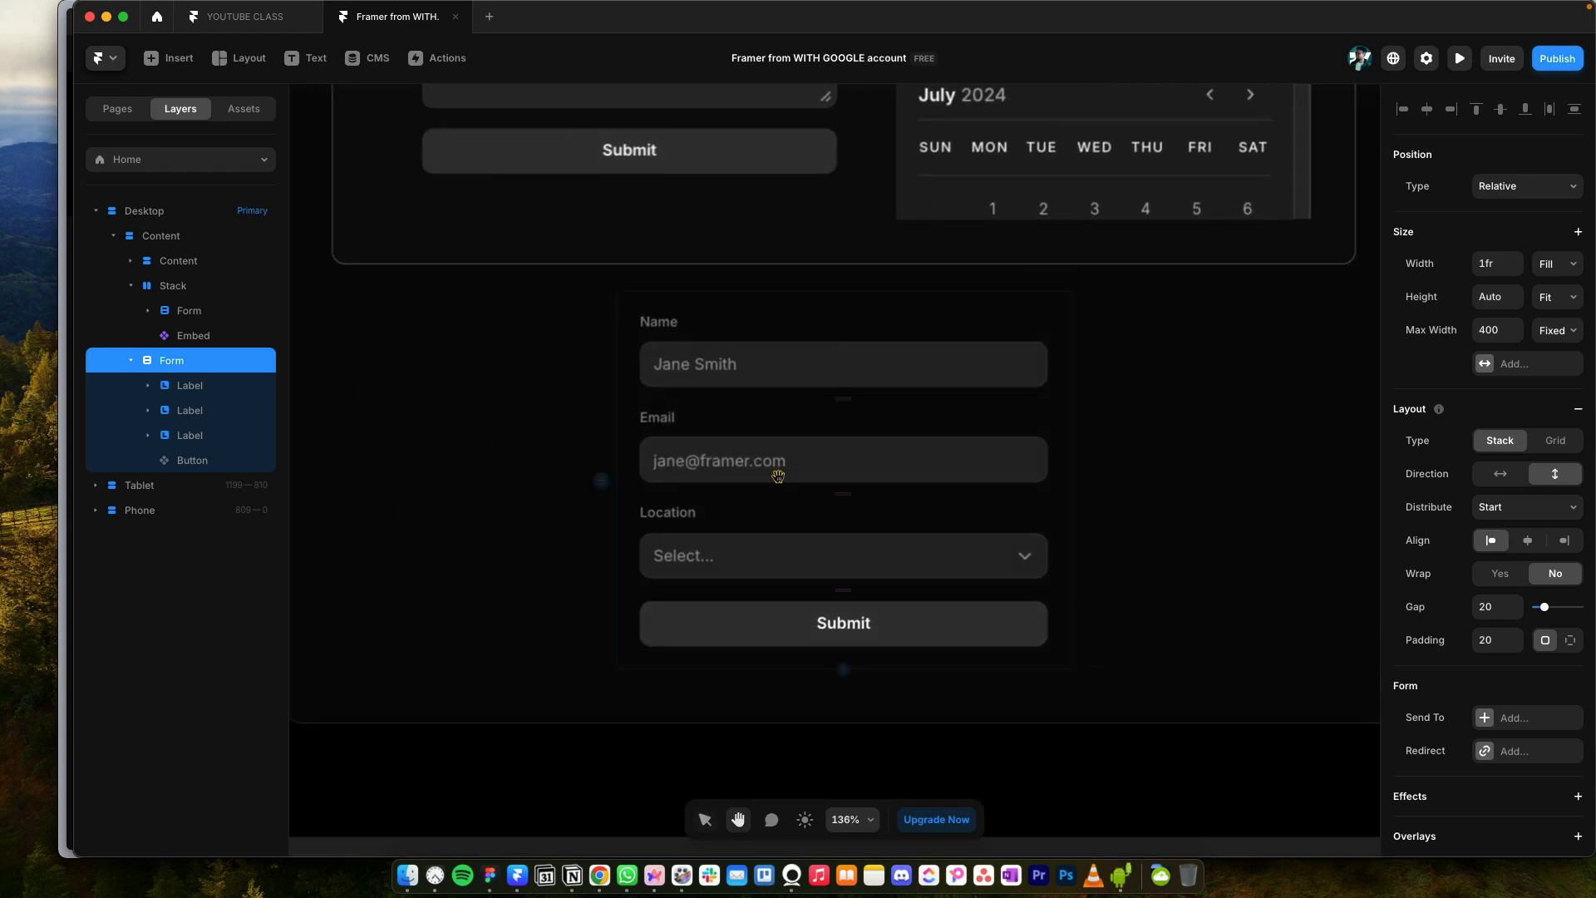
{"action": "left_click", "coordinate": [765, 492]}
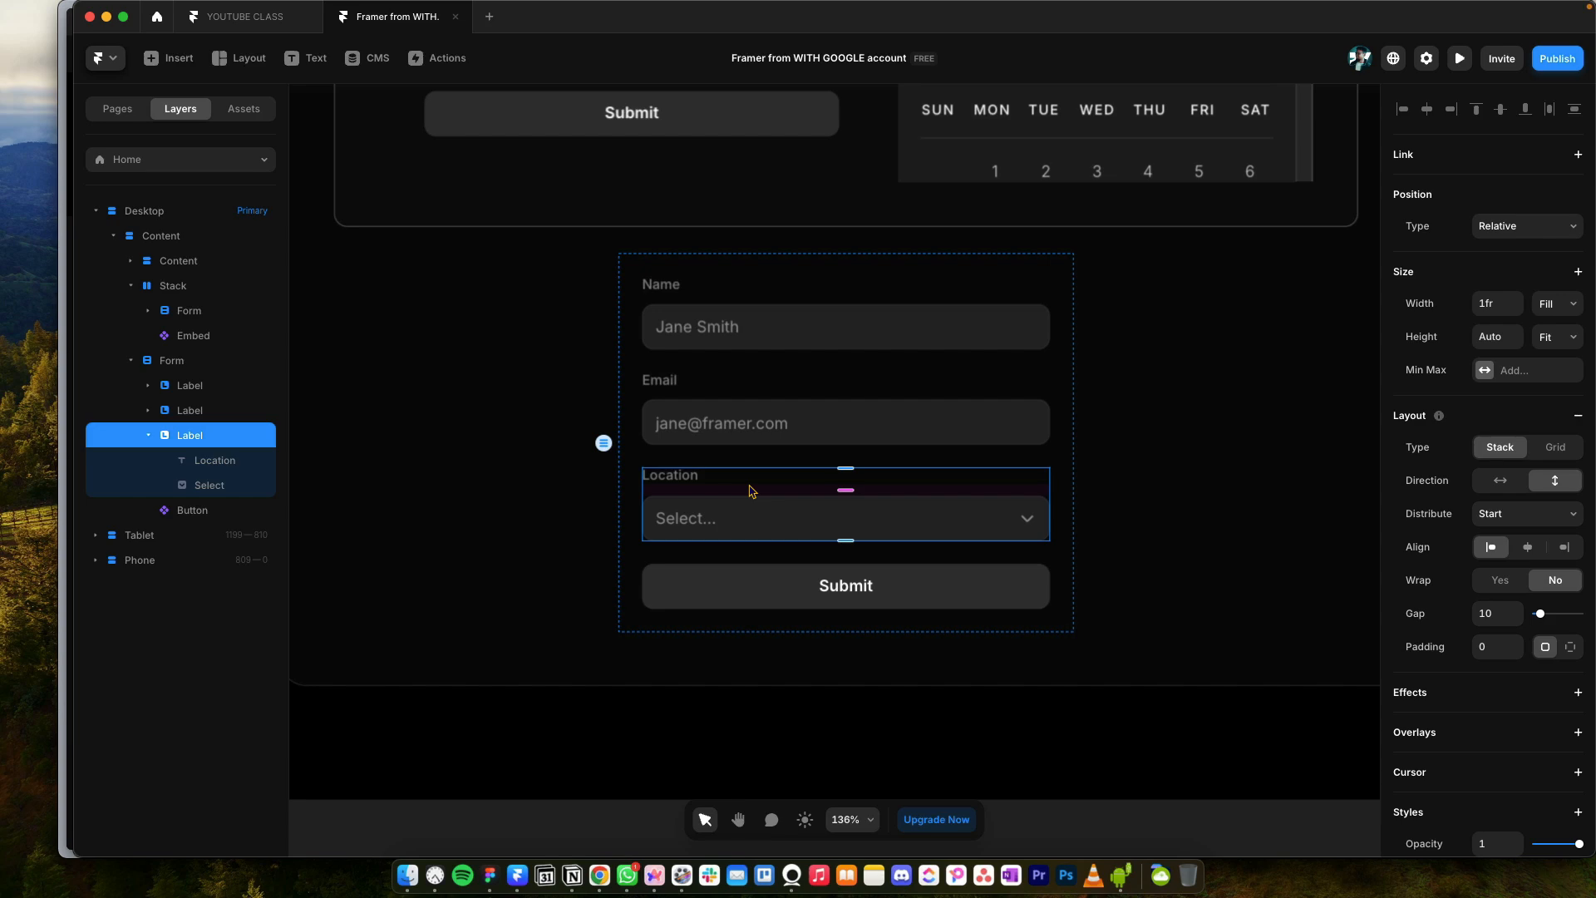
{"action": "left_click", "coordinate": [769, 343]}
{"action": "left_click", "coordinate": [148, 387]}
{"action": "left_click", "coordinate": [148, 435]}
{"action": "left_click", "coordinate": [189, 386]}
{"action": "double_click", "coordinate": [189, 387]}
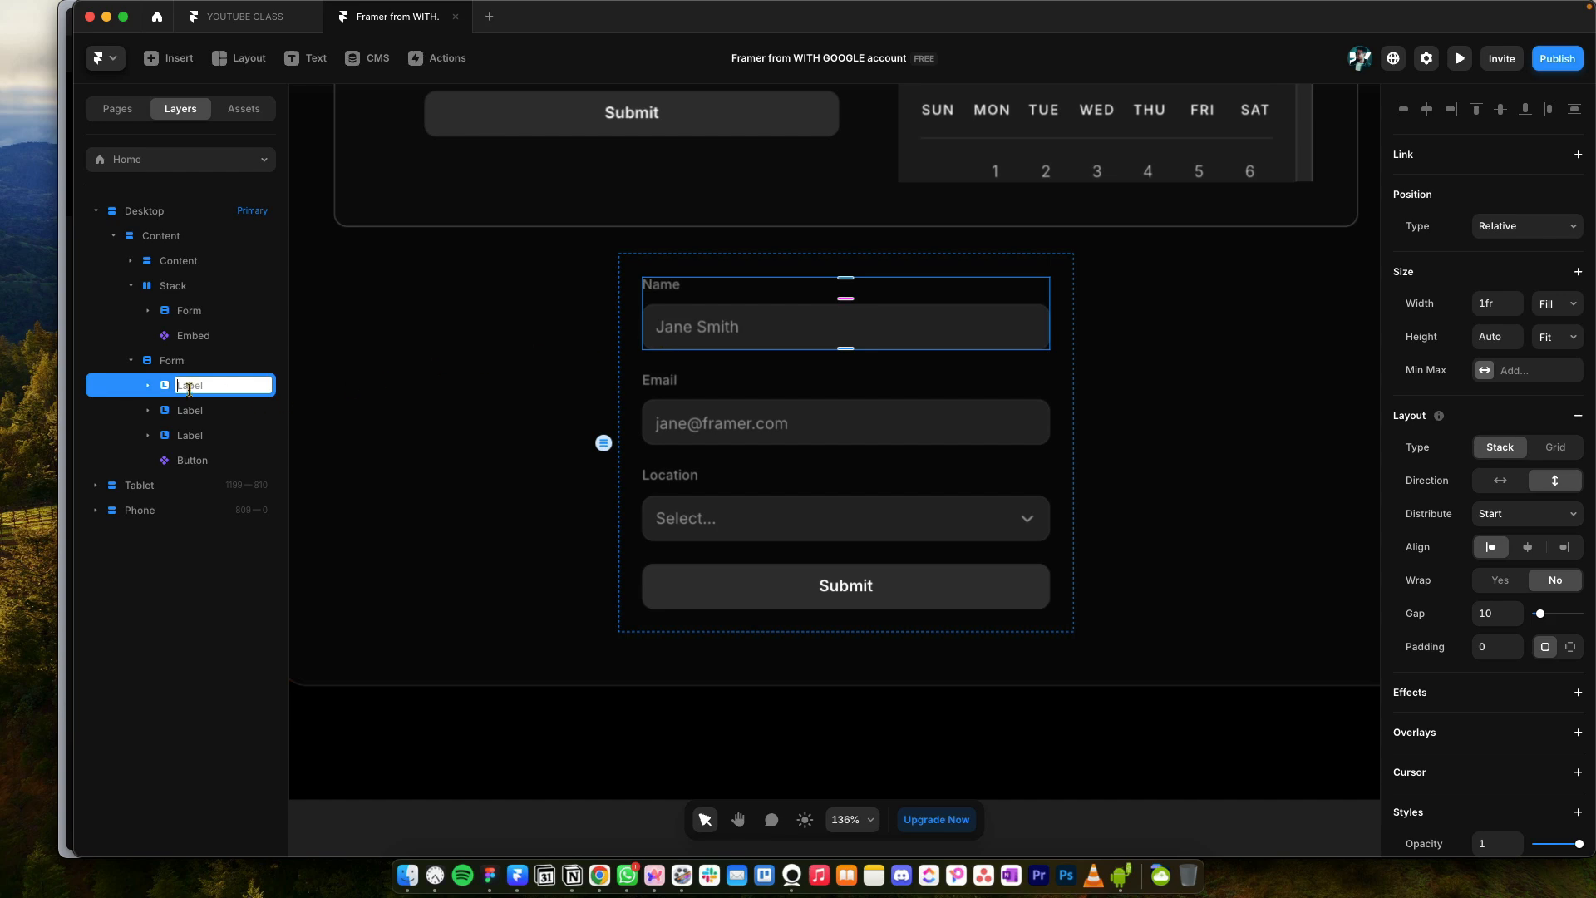
{"action": "left_click", "coordinate": [150, 387]}
{"action": "left_click", "coordinate": [145, 388]}
{"action": "left_click", "coordinate": [164, 410]}
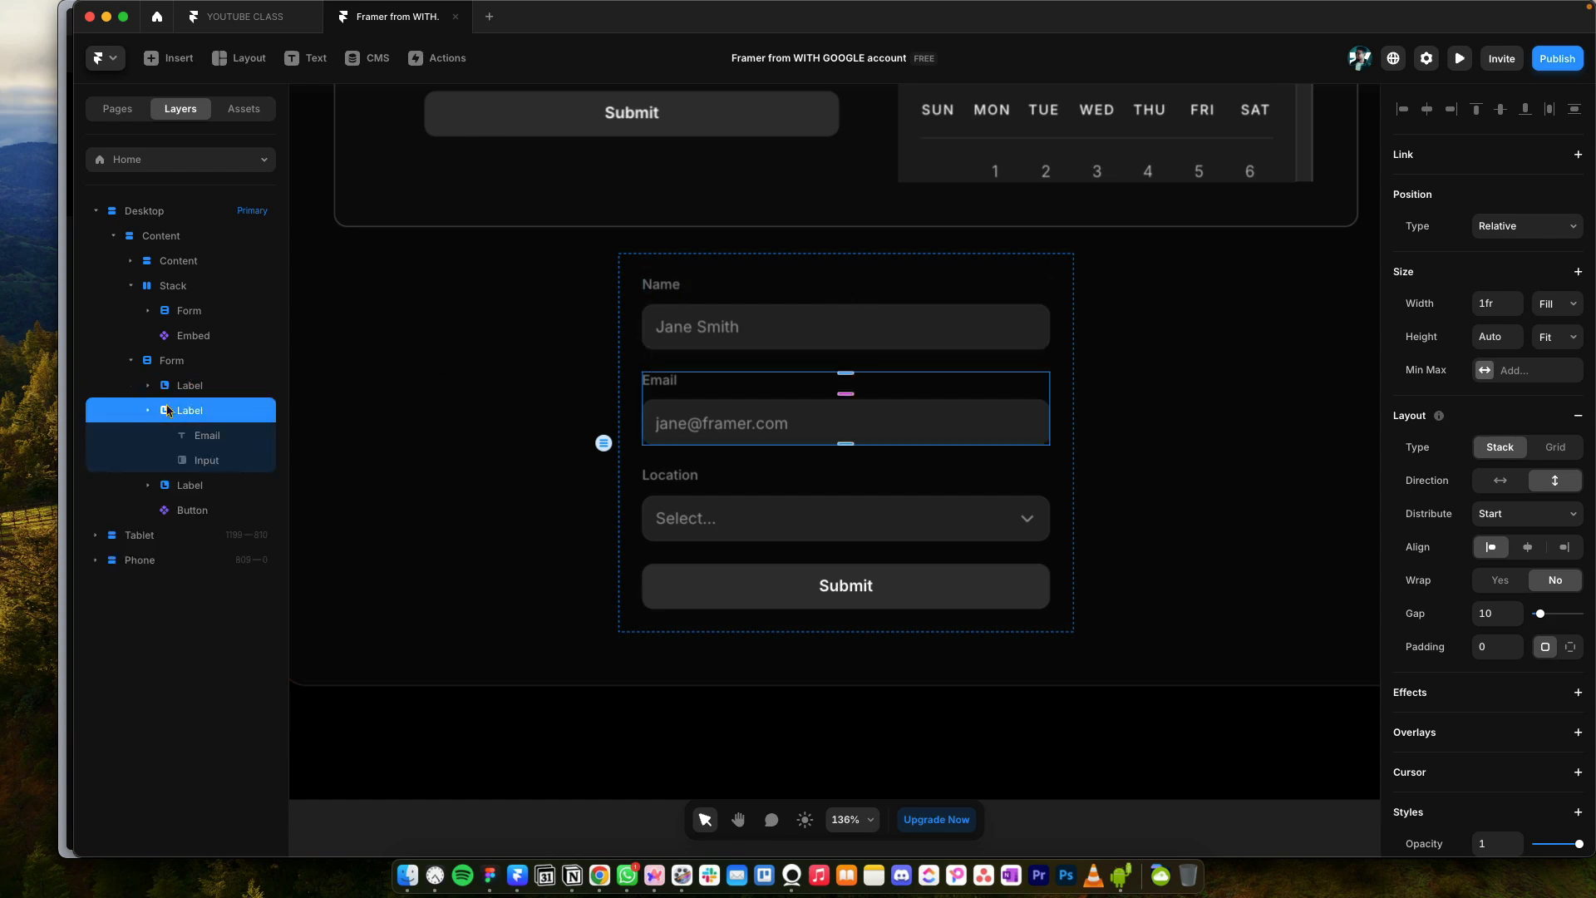
{"action": "left_click", "coordinate": [147, 410]}
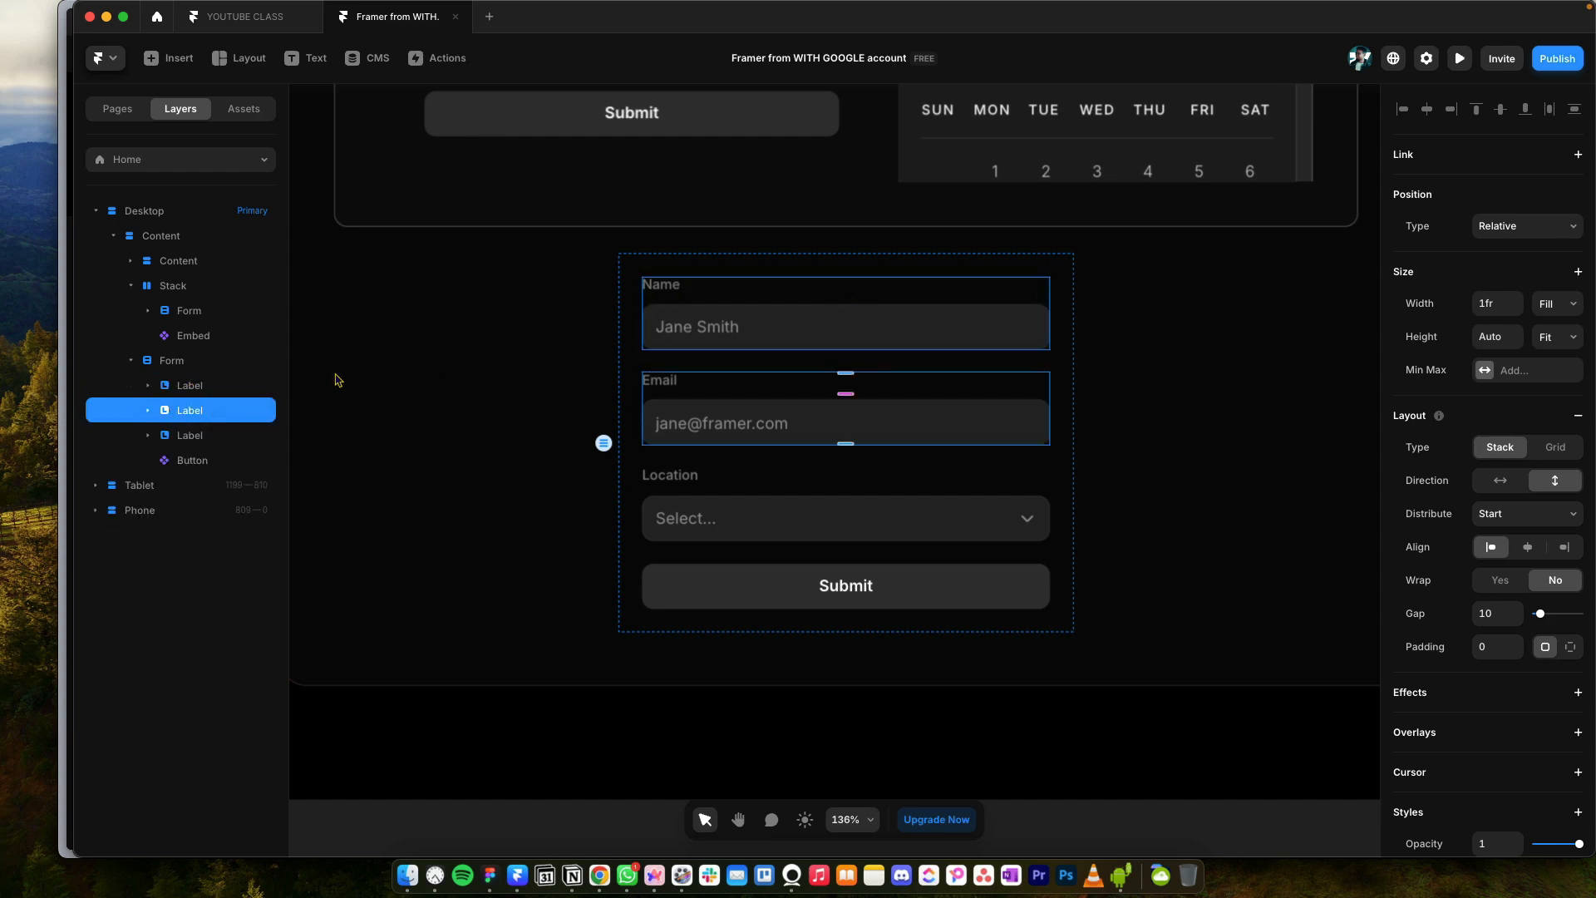
Step: Duplicate the Name field and wrap both copies in a stack with horizontal direction
{"action": "left_click", "coordinate": [241, 385]}
{"action": "key", "text": "super+d"}
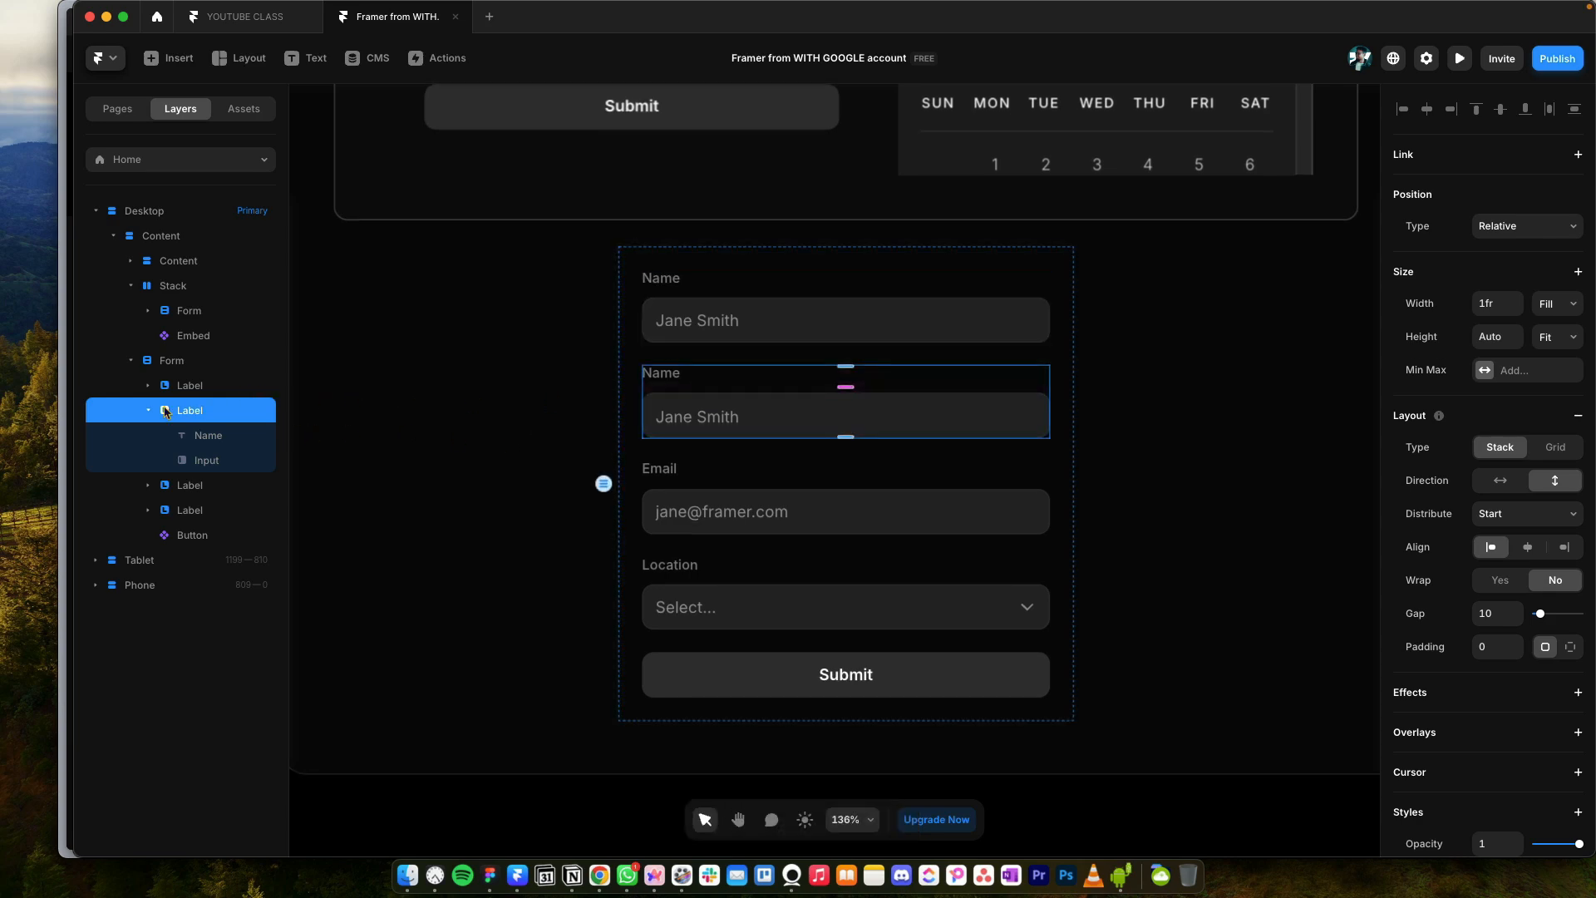
{"action": "left_click", "coordinate": [202, 388], "text": "shift"}
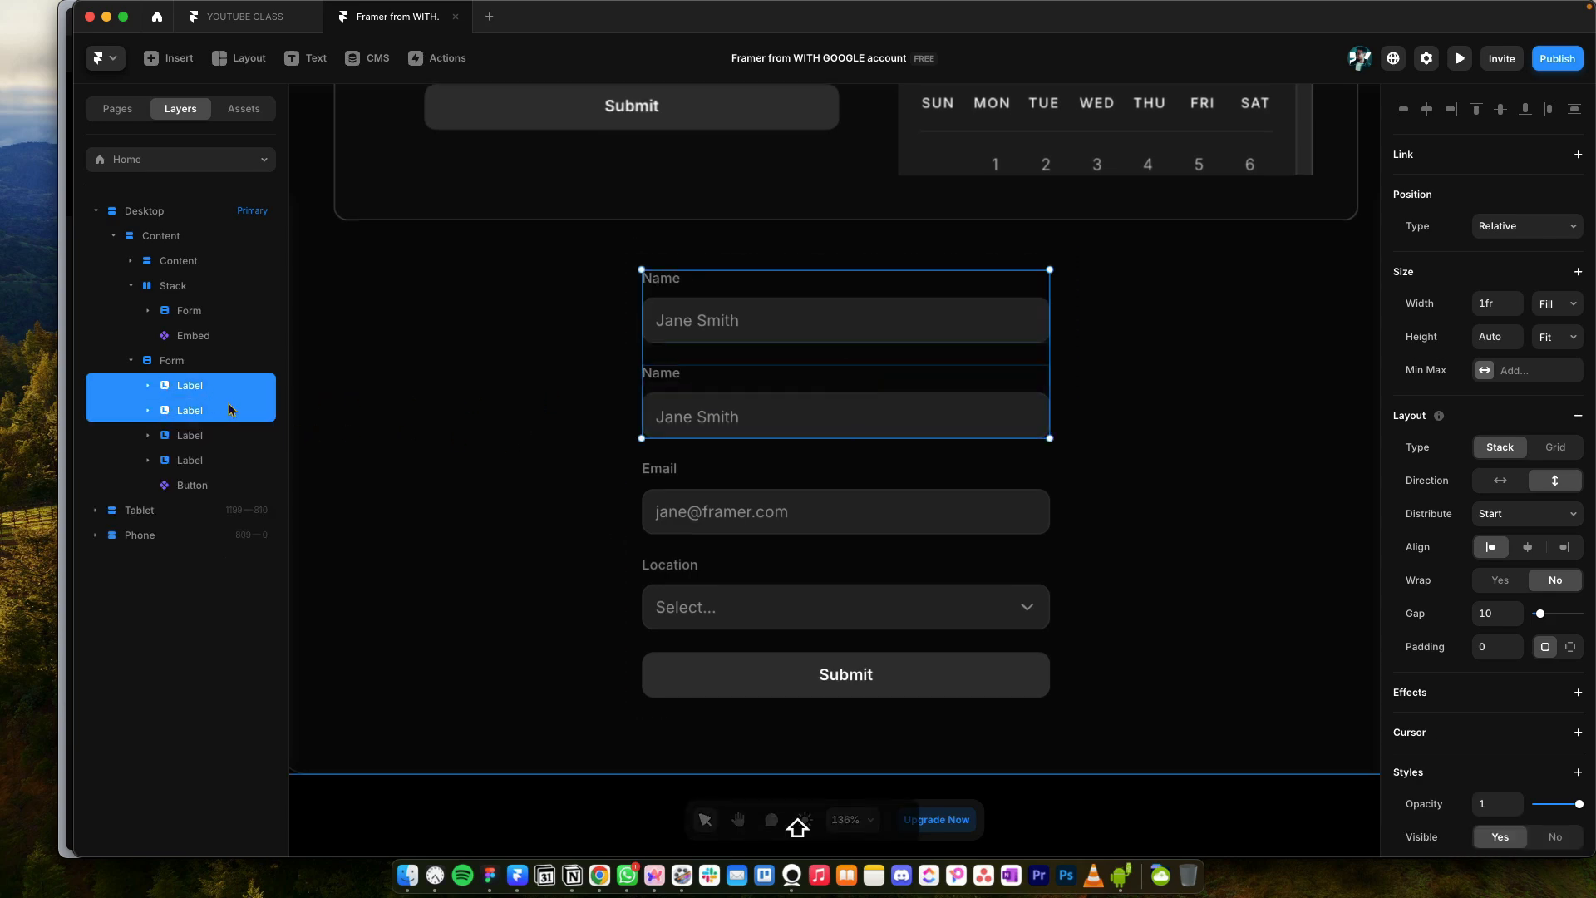
{"action": "key", "text": "alt+super+Return"}
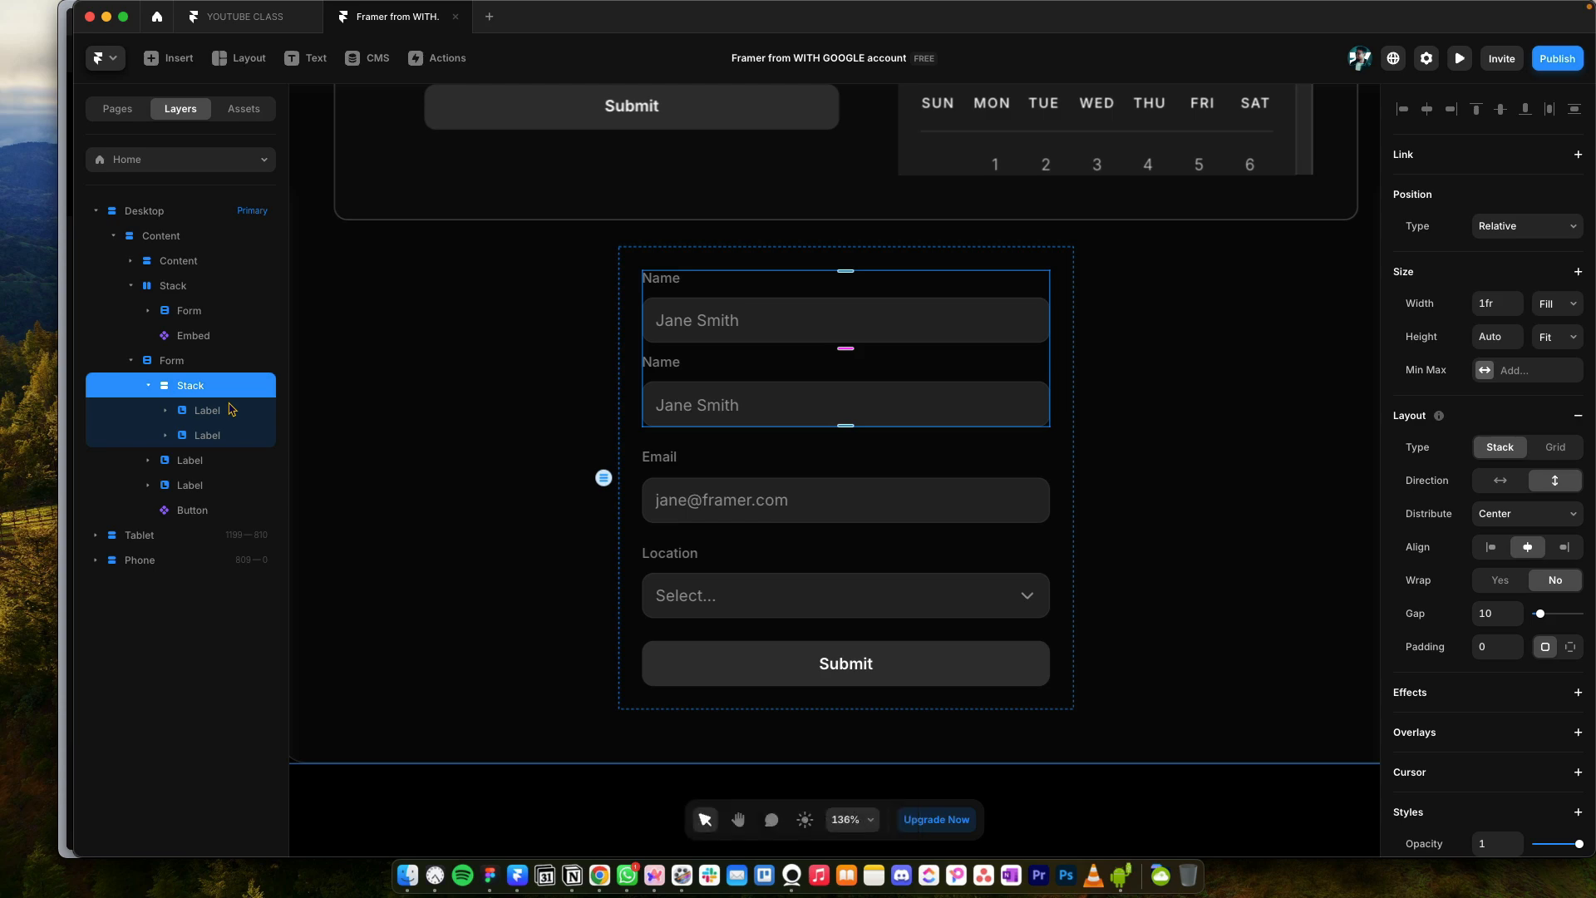
{"action": "left_click", "coordinate": [1501, 480]}
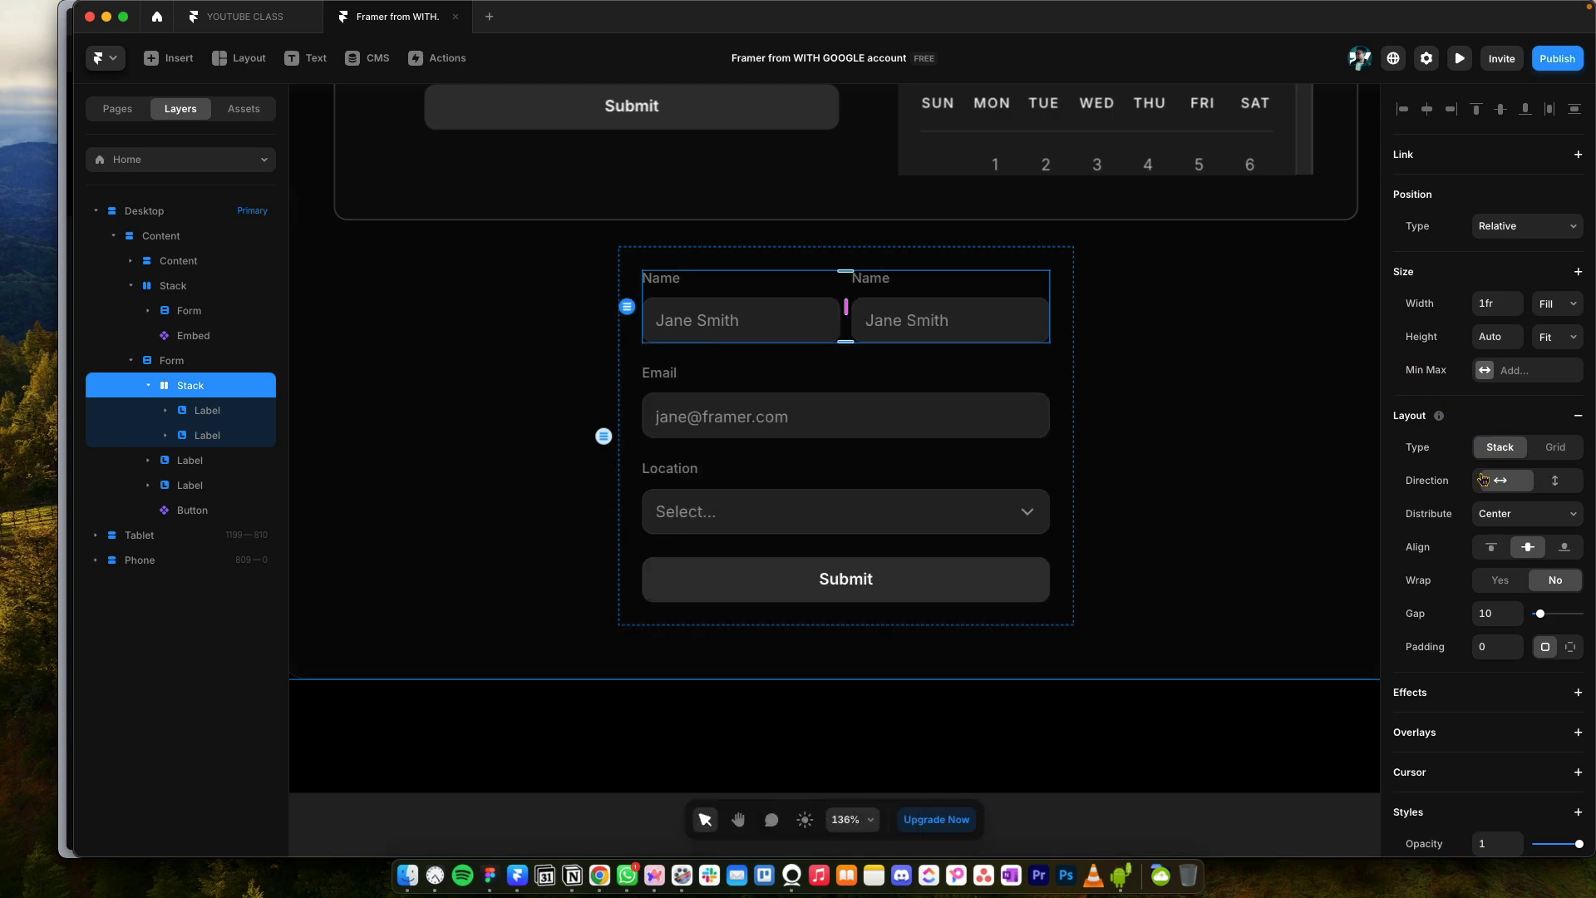
Step: Change the label text of the second name field to "Last Name"
{"action": "left_click", "coordinate": [1134, 346]}
{"action": "left_click_drag", "start_coordinate": [1134, 346], "coordinate": [1104, 439]}
{"action": "left_click", "coordinate": [849, 407]}
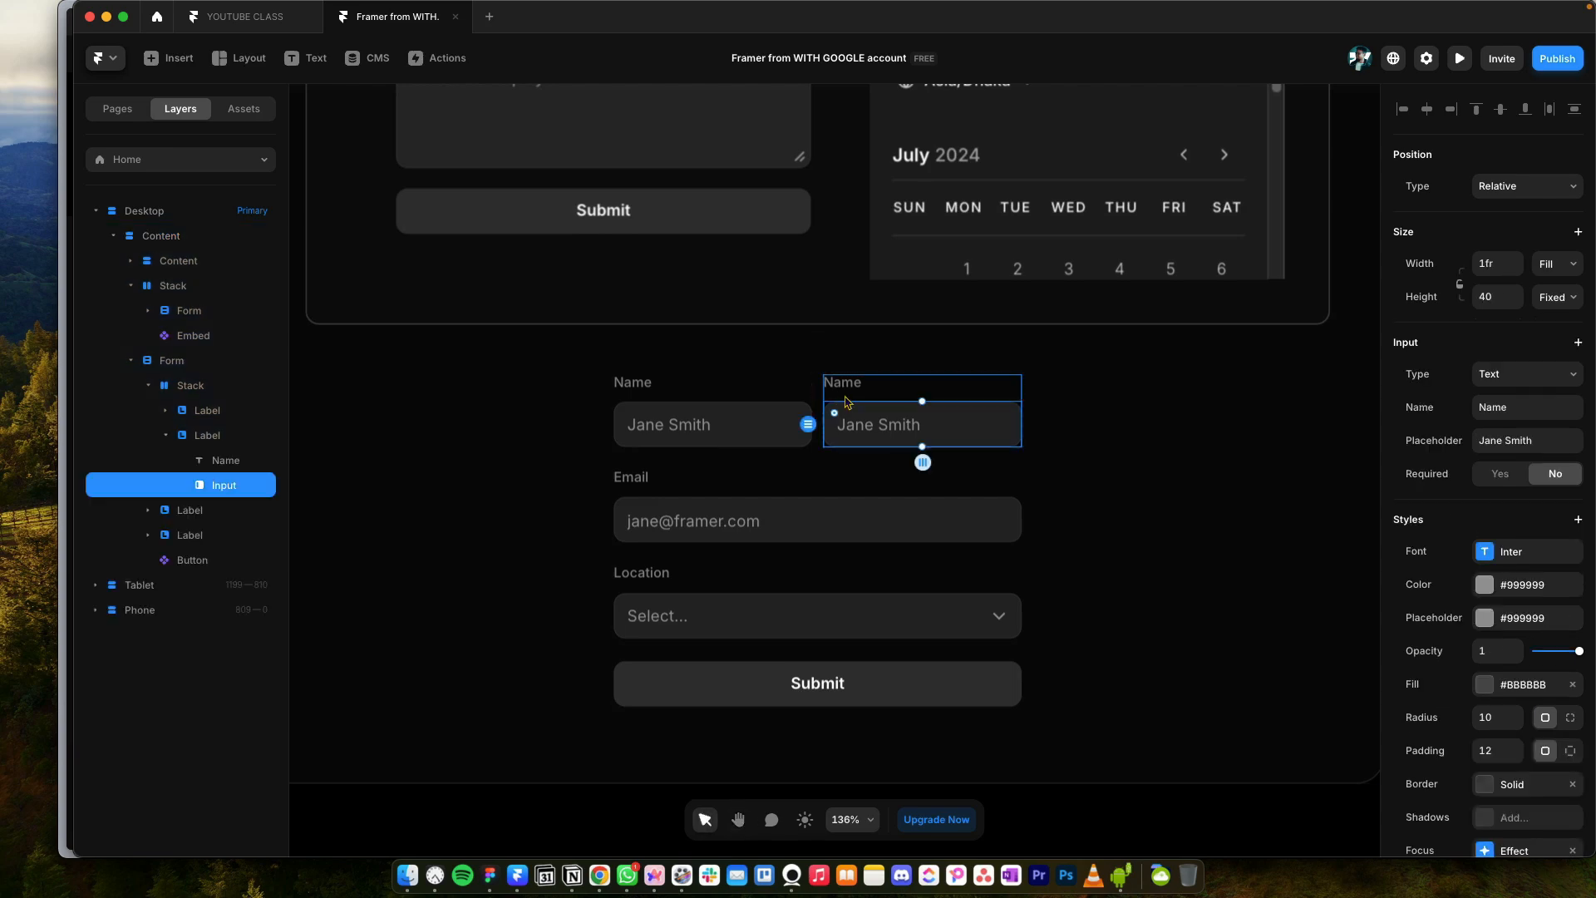
{"action": "double_click", "coordinate": [847, 385]}
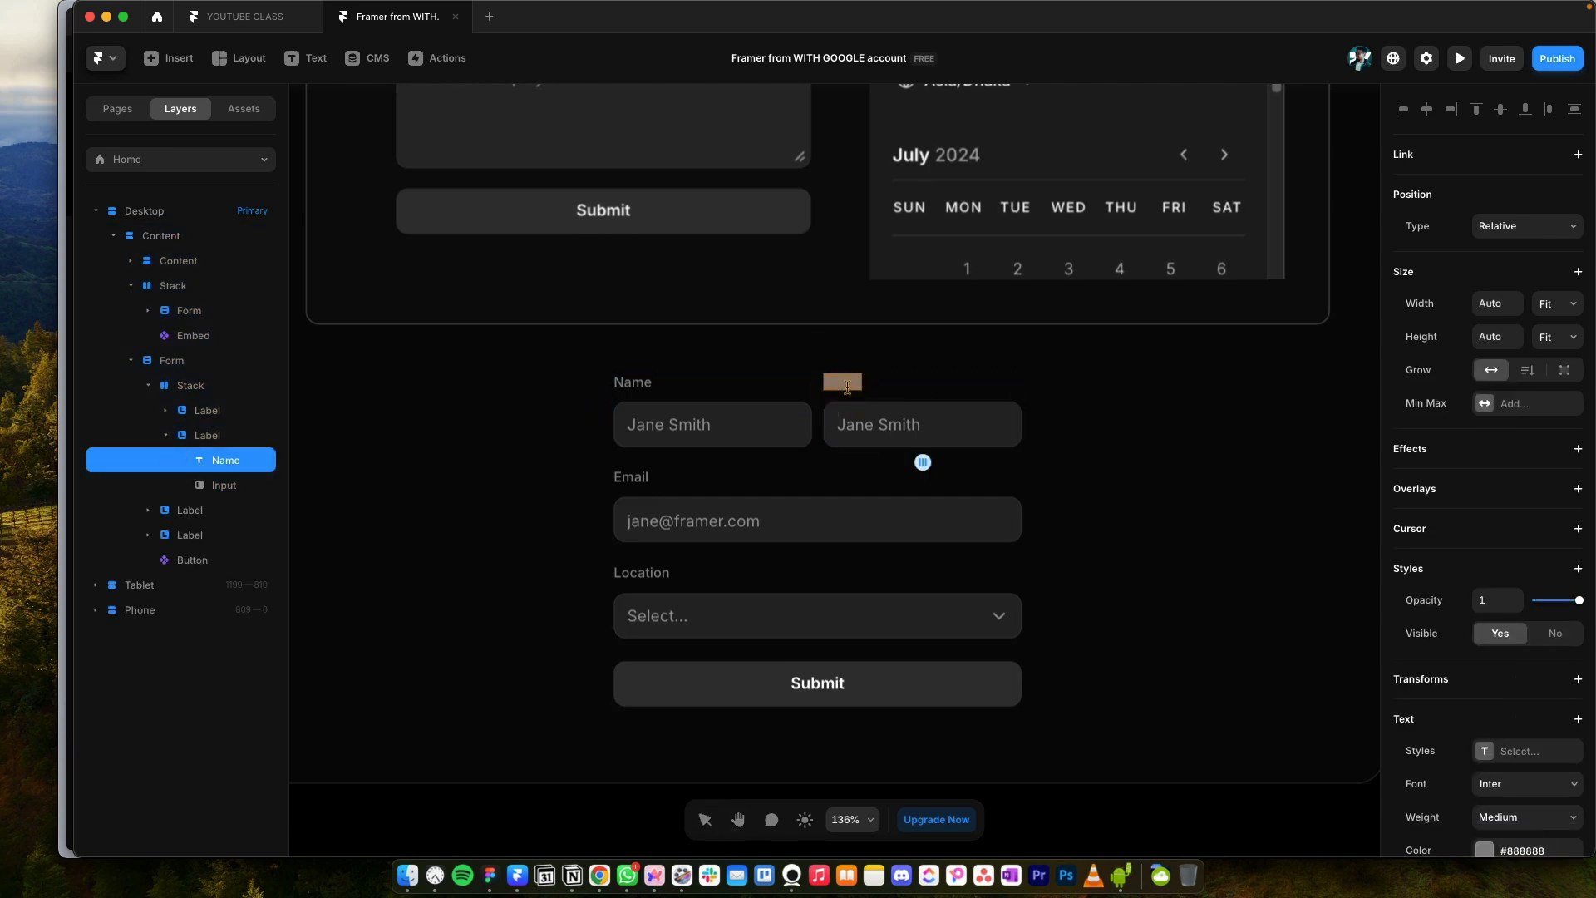
{"action": "type", "text": "Last Name"}
Step: Shorten the Last Name input's placeholder to the sample surname by removing the first name
{"action": "left_click", "coordinate": [975, 420]}
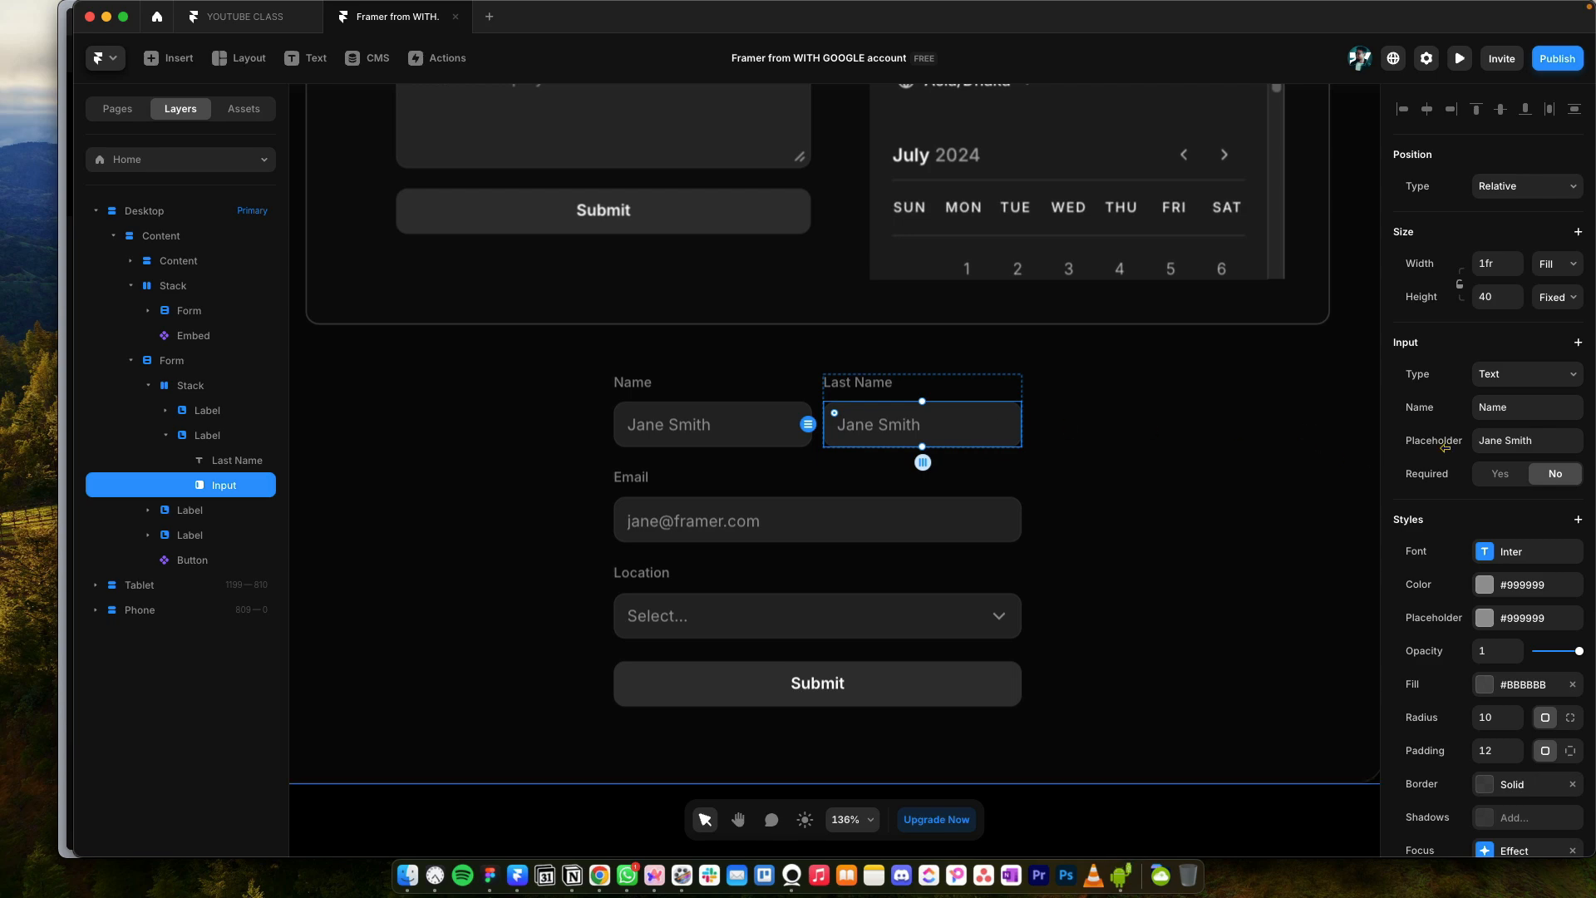
{"action": "left_click", "coordinate": [1506, 441]}
{"action": "key", "text": "Left"}
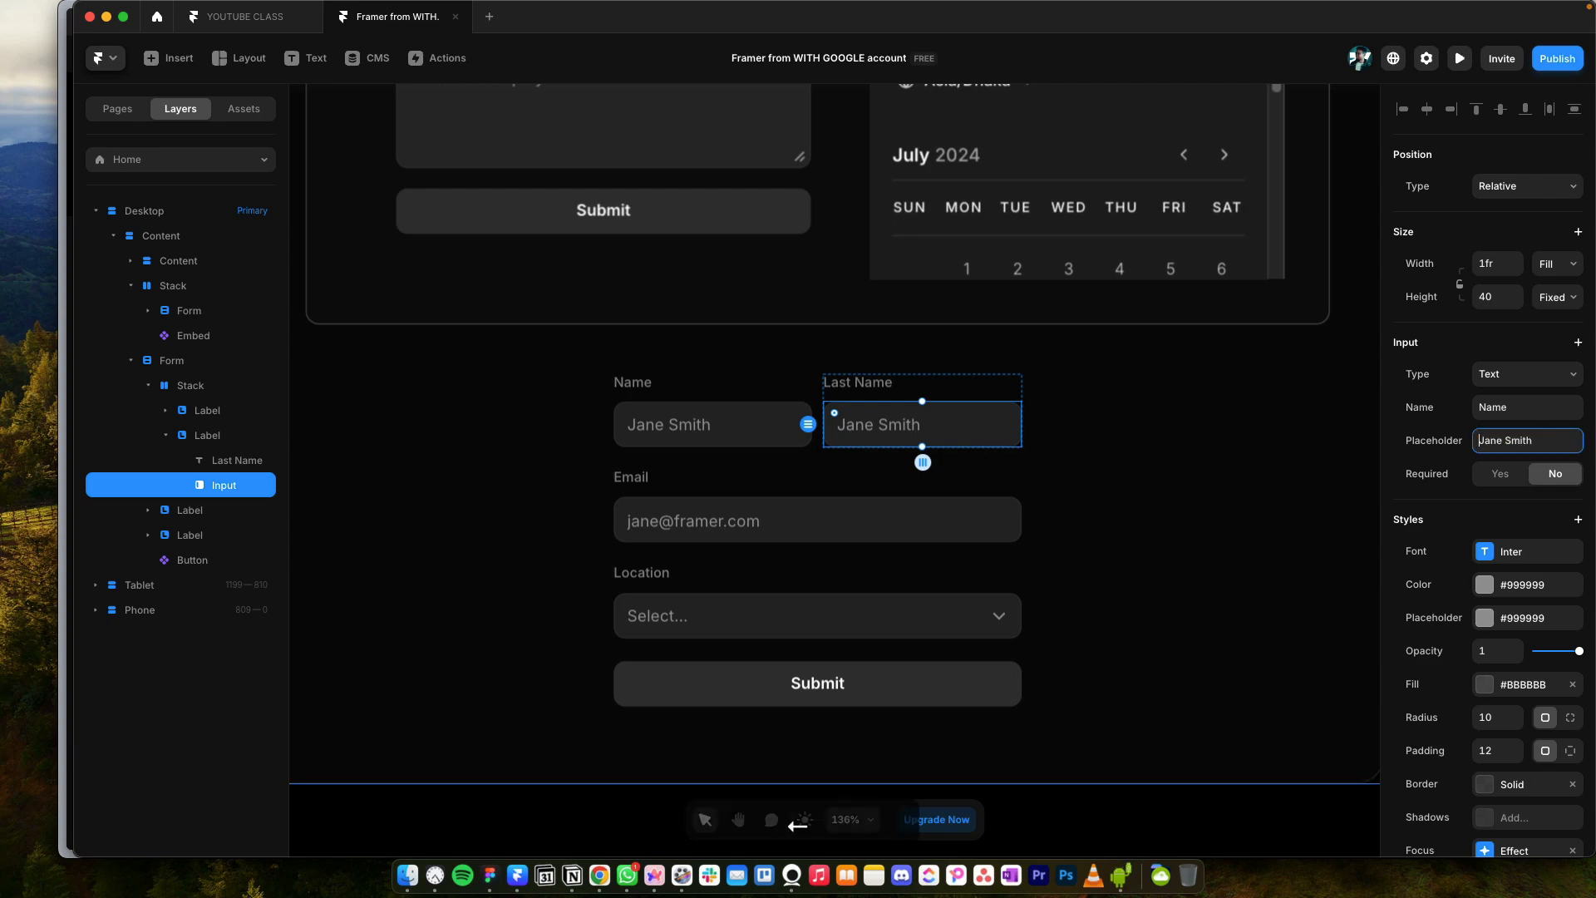
{"action": "key", "text": "Right"}
{"action": "key", "text": "Right"}
{"action": "key", "text": "Right"}
{"action": "key", "text": "alt+BackSpace"}
{"action": "key", "text": "Return"}
{"action": "key", "text": "Return"}
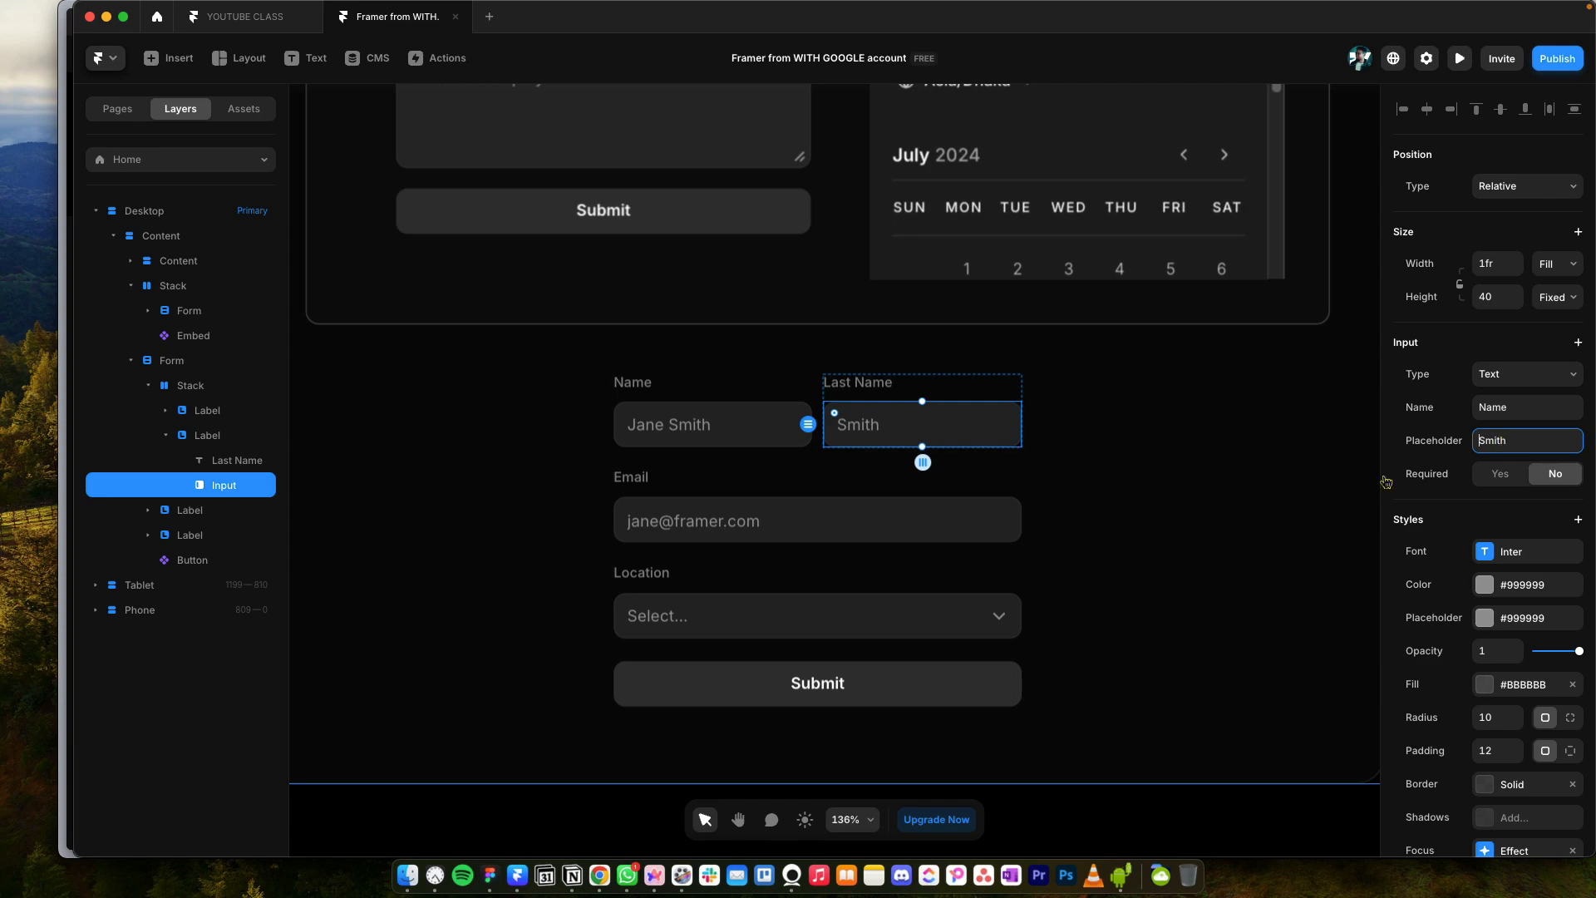
Step: Set the Name property of the Last Name input to "SureName"
{"action": "middle_click", "coordinate": [878, 460]}
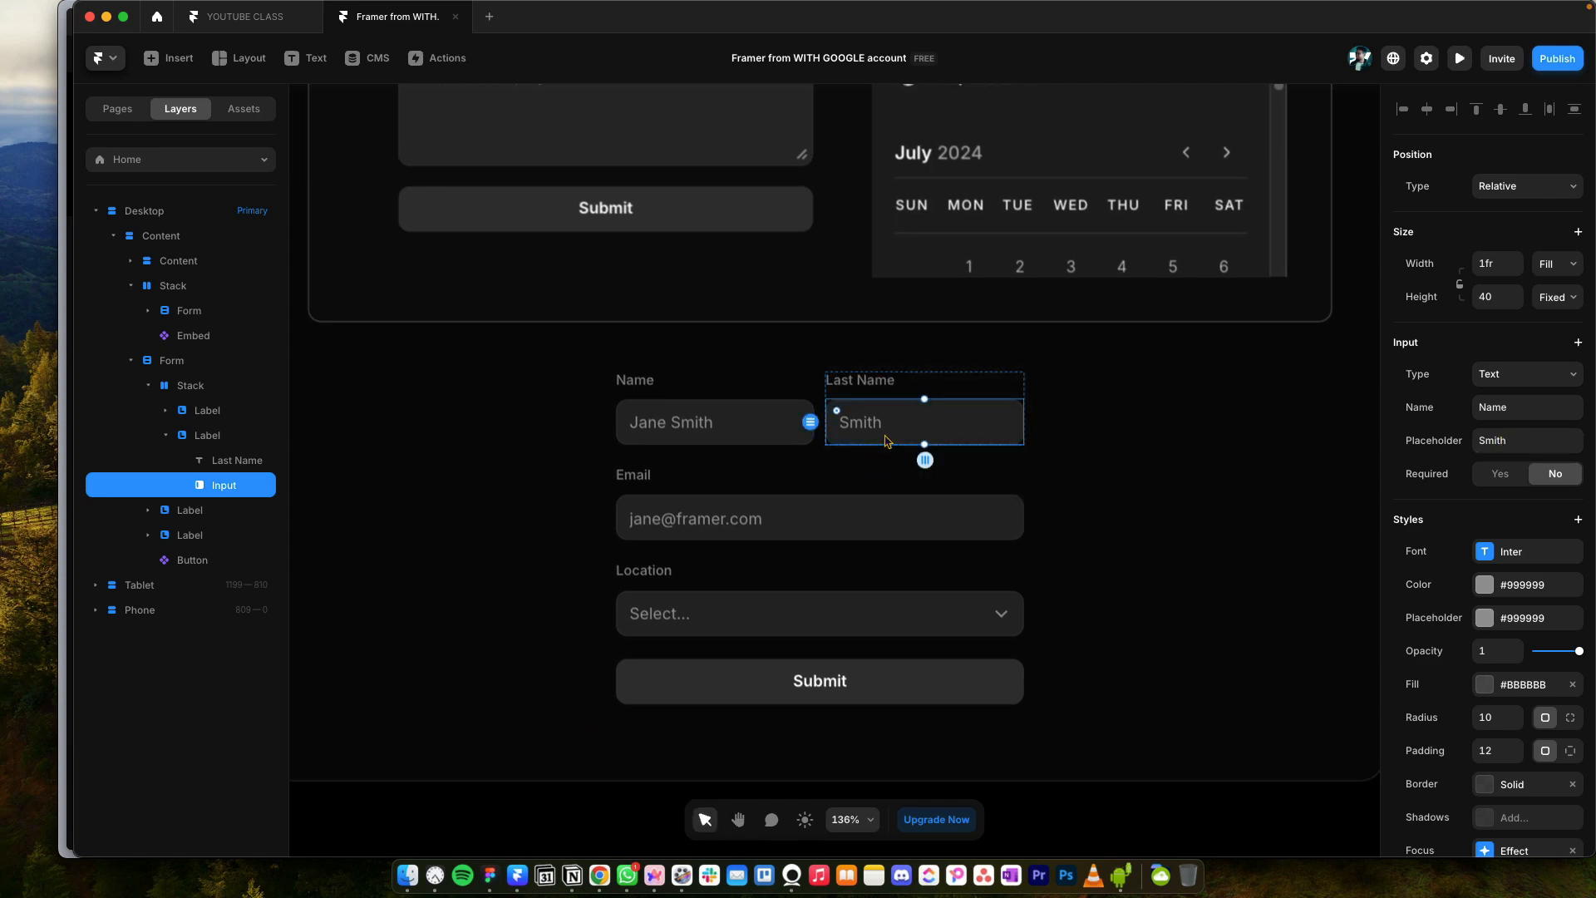
{"action": "key", "text": "alt"}
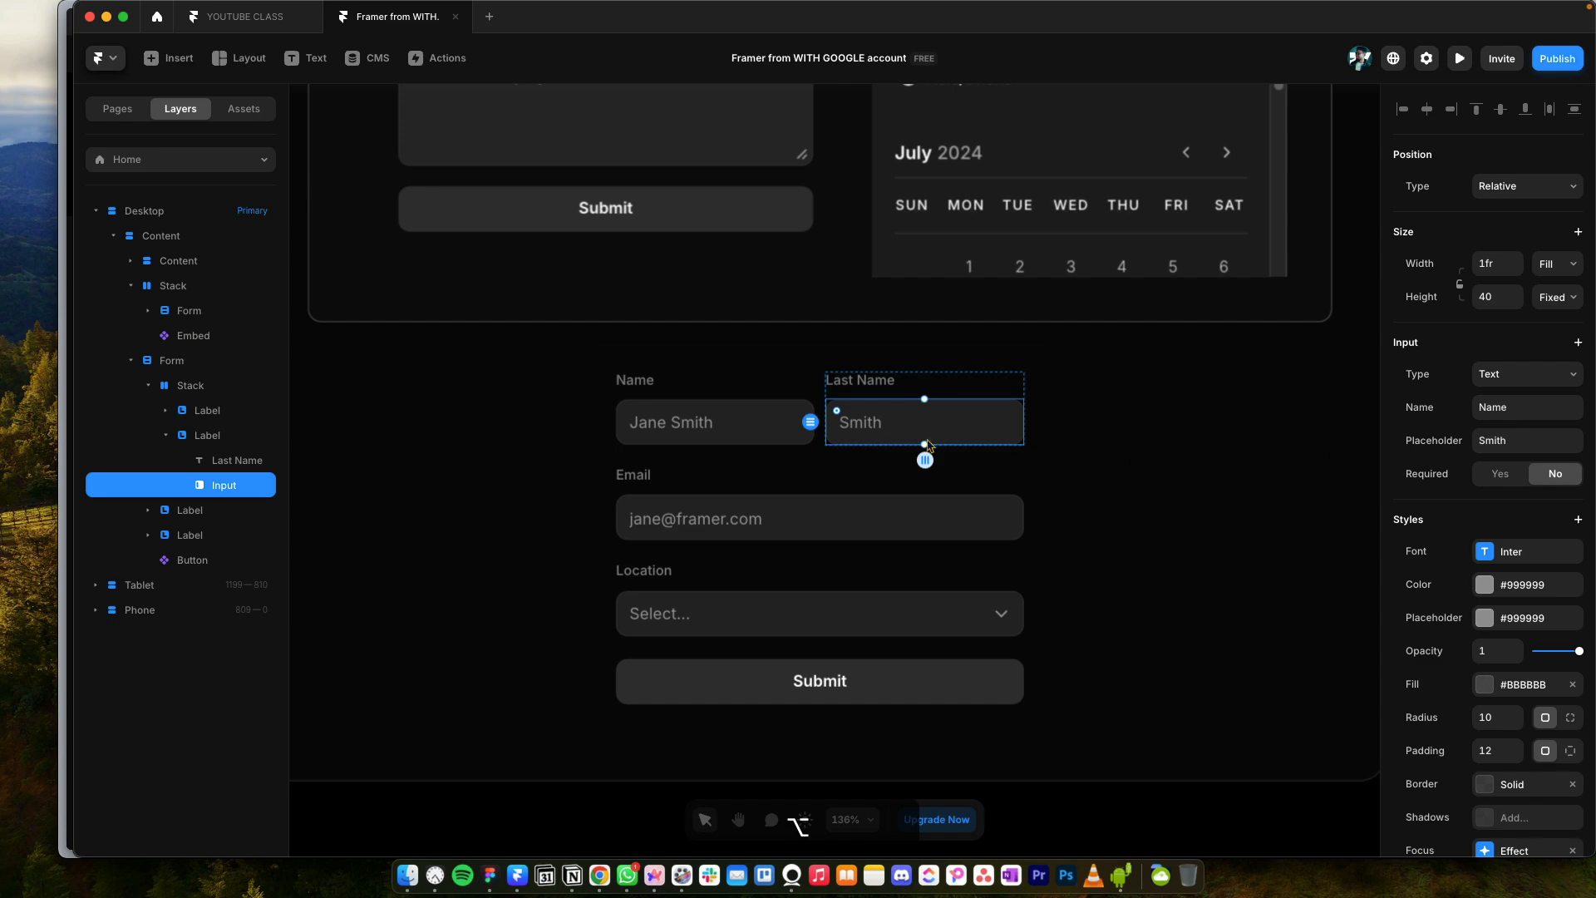
{"action": "left_click", "coordinate": [775, 433]}
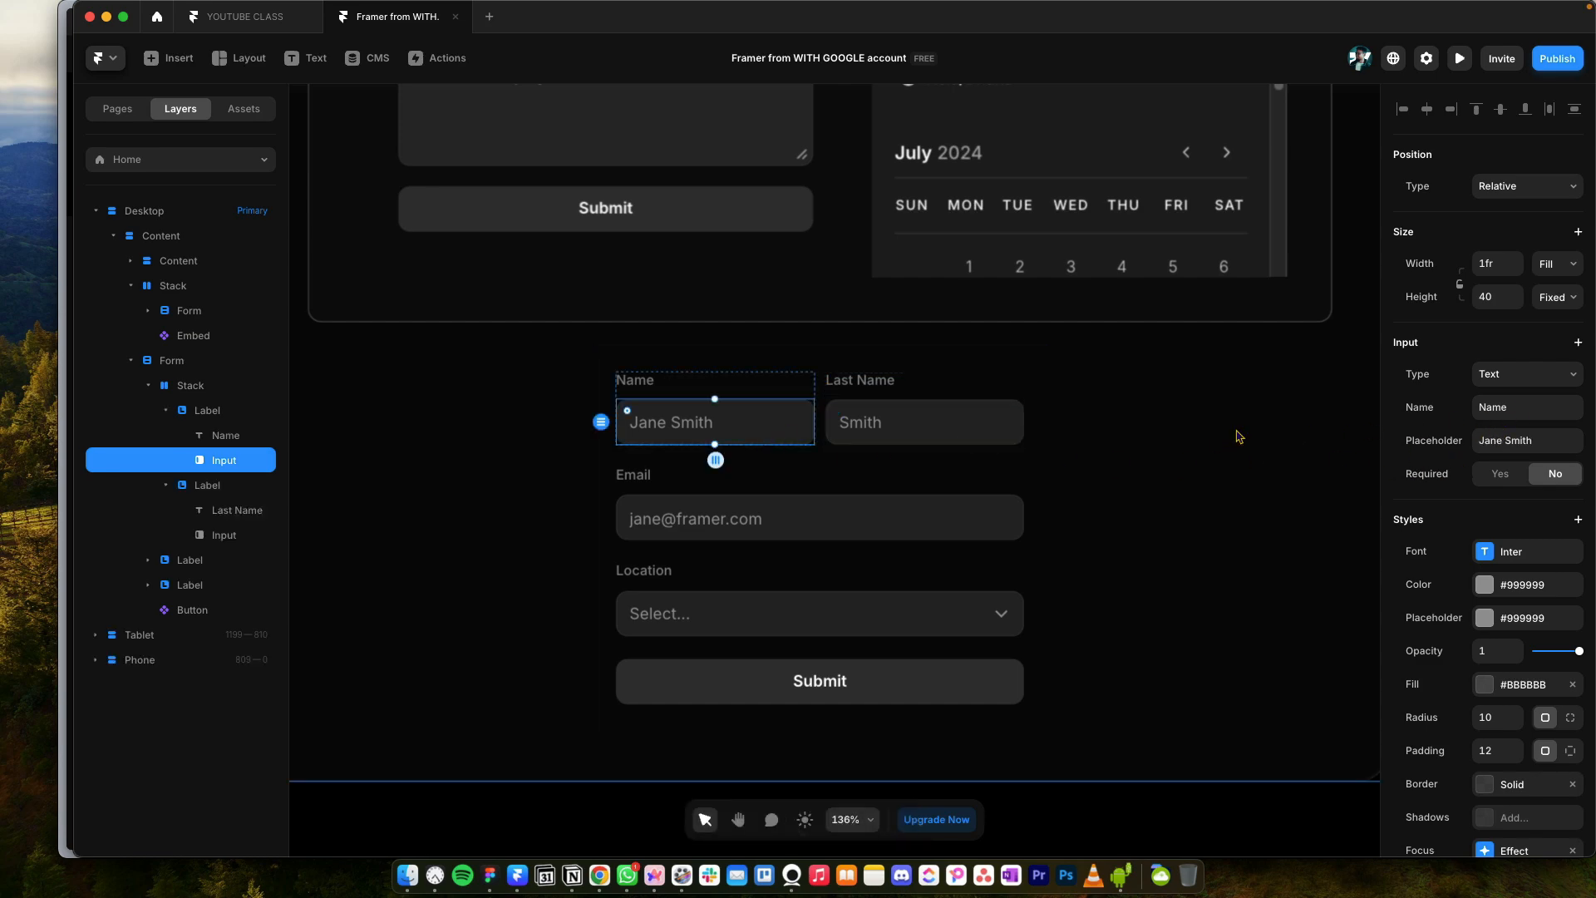
{"action": "left_click", "coordinate": [990, 441]}
{"action": "left_click", "coordinate": [1530, 414]}
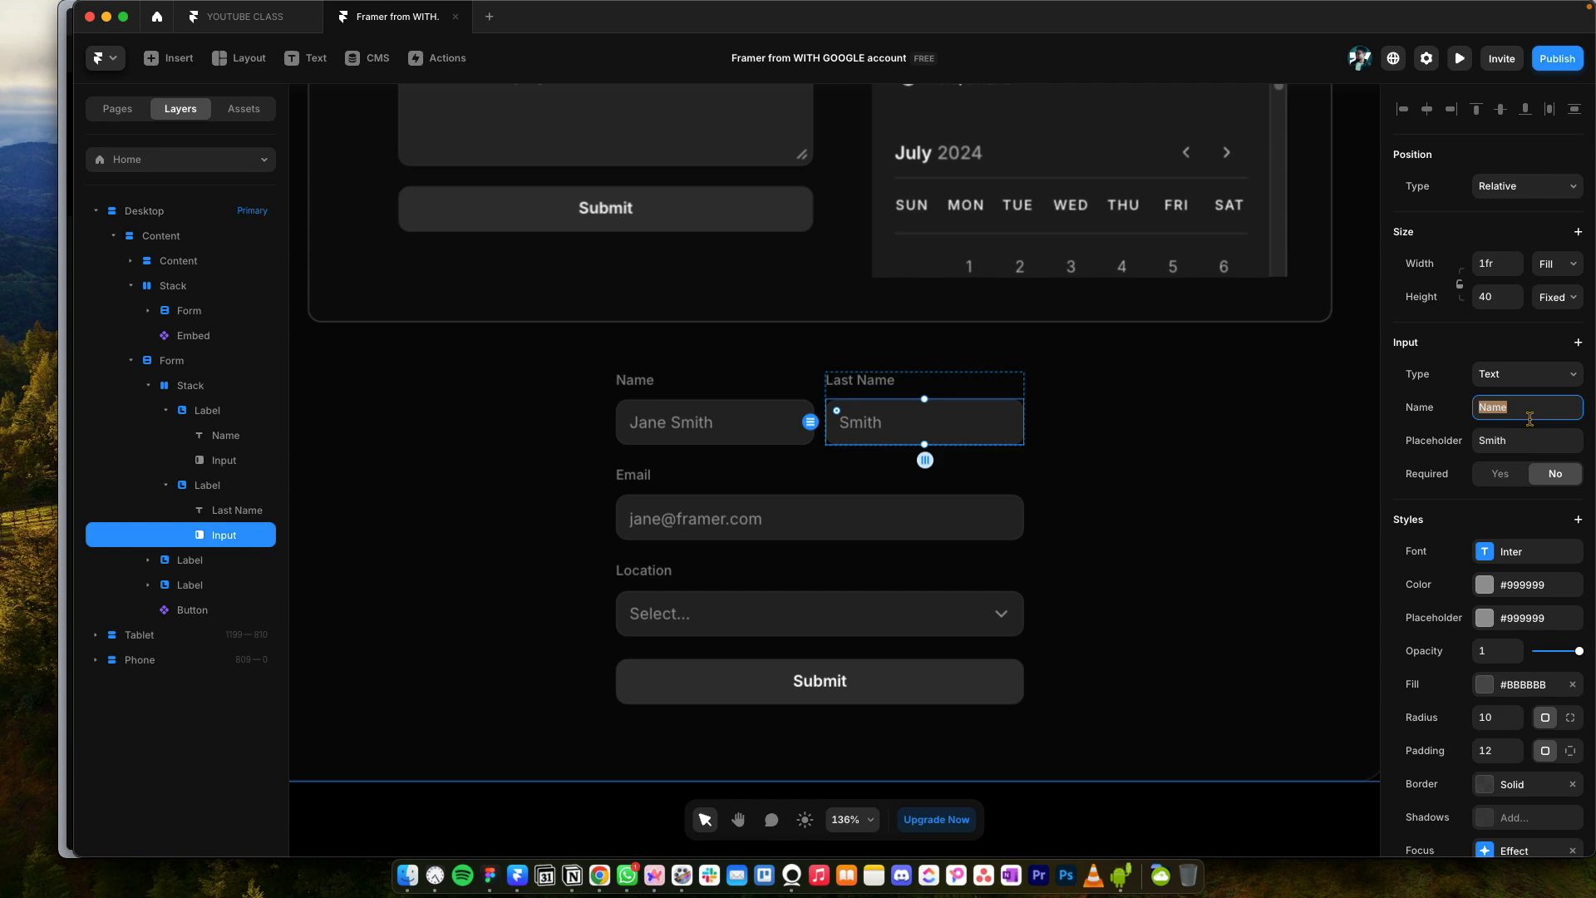
{"action": "type", "text": "SureName"}
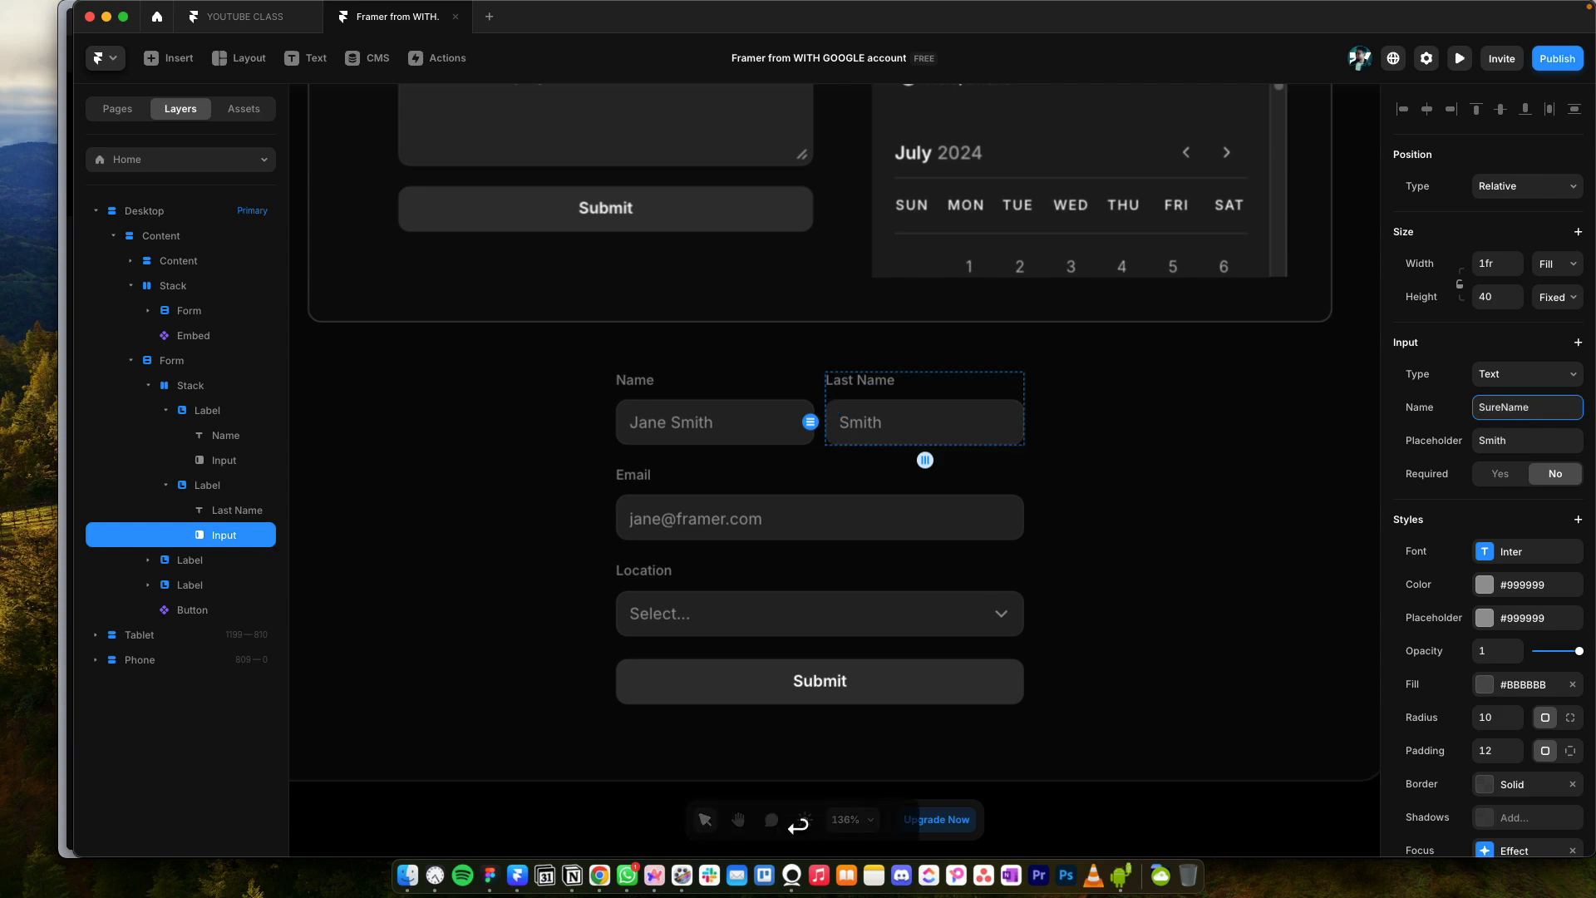
{"action": "key", "text": "Return"}
Step: Replace the part before the @ in the Email input's placeholder with a different sample first name
{"action": "left_click", "coordinate": [791, 501]}
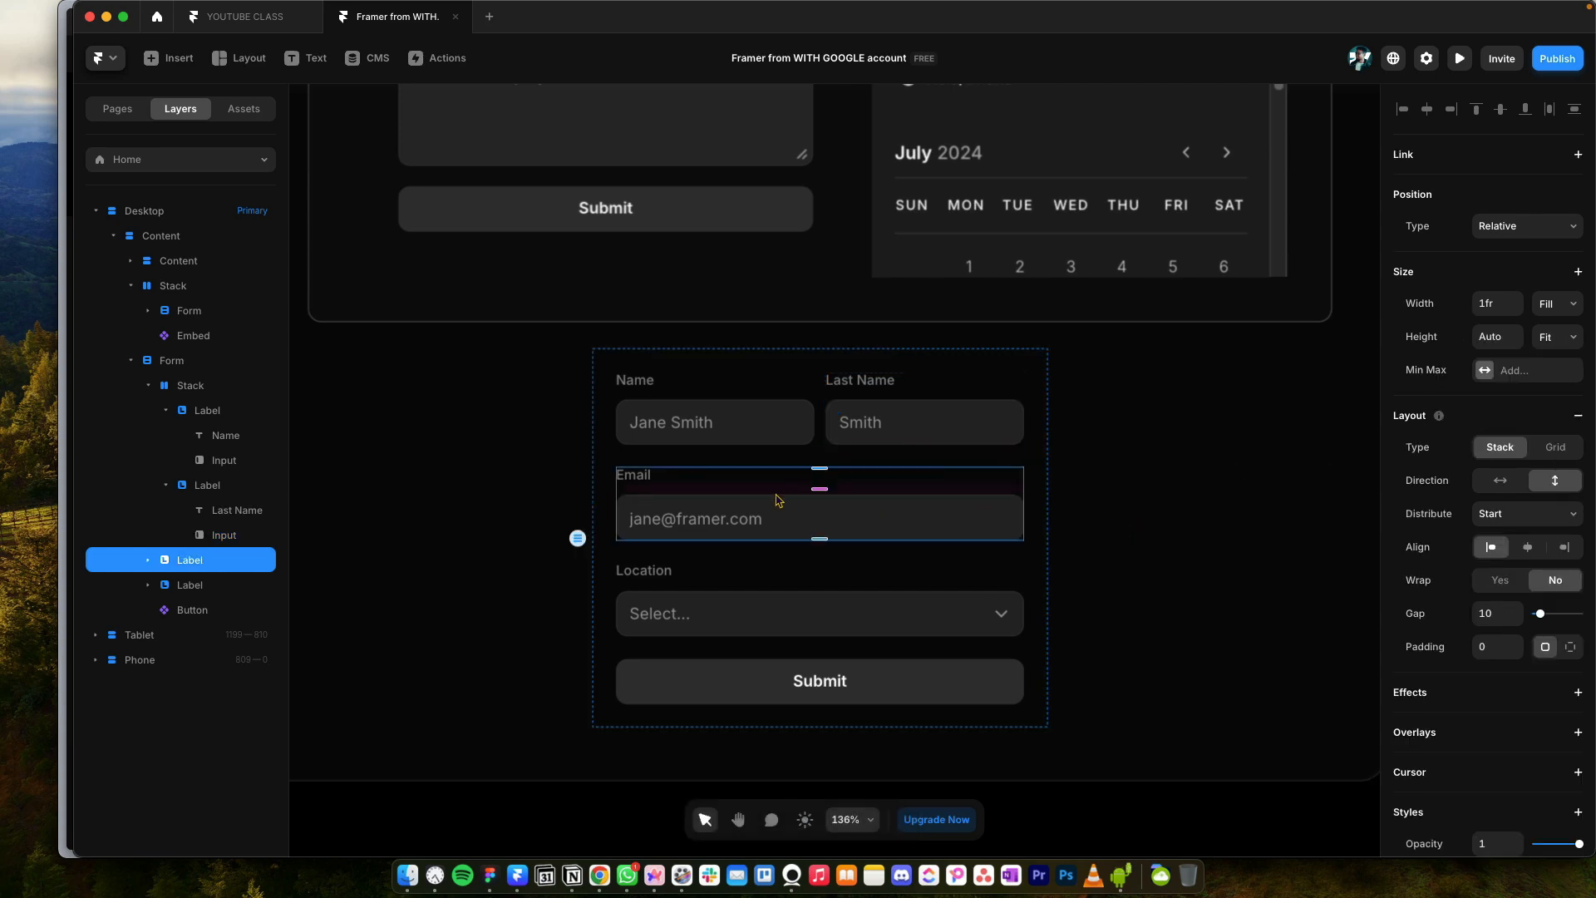
{"action": "left_click", "coordinate": [1540, 412]}
{"action": "left_click", "coordinate": [1519, 435]}
{"action": "left_click", "coordinate": [1498, 437]}
{"action": "left_click_drag", "start_coordinate": [1499, 438], "coordinate": [1376, 455]}
{"action": "key", "text": "alt+Left"}
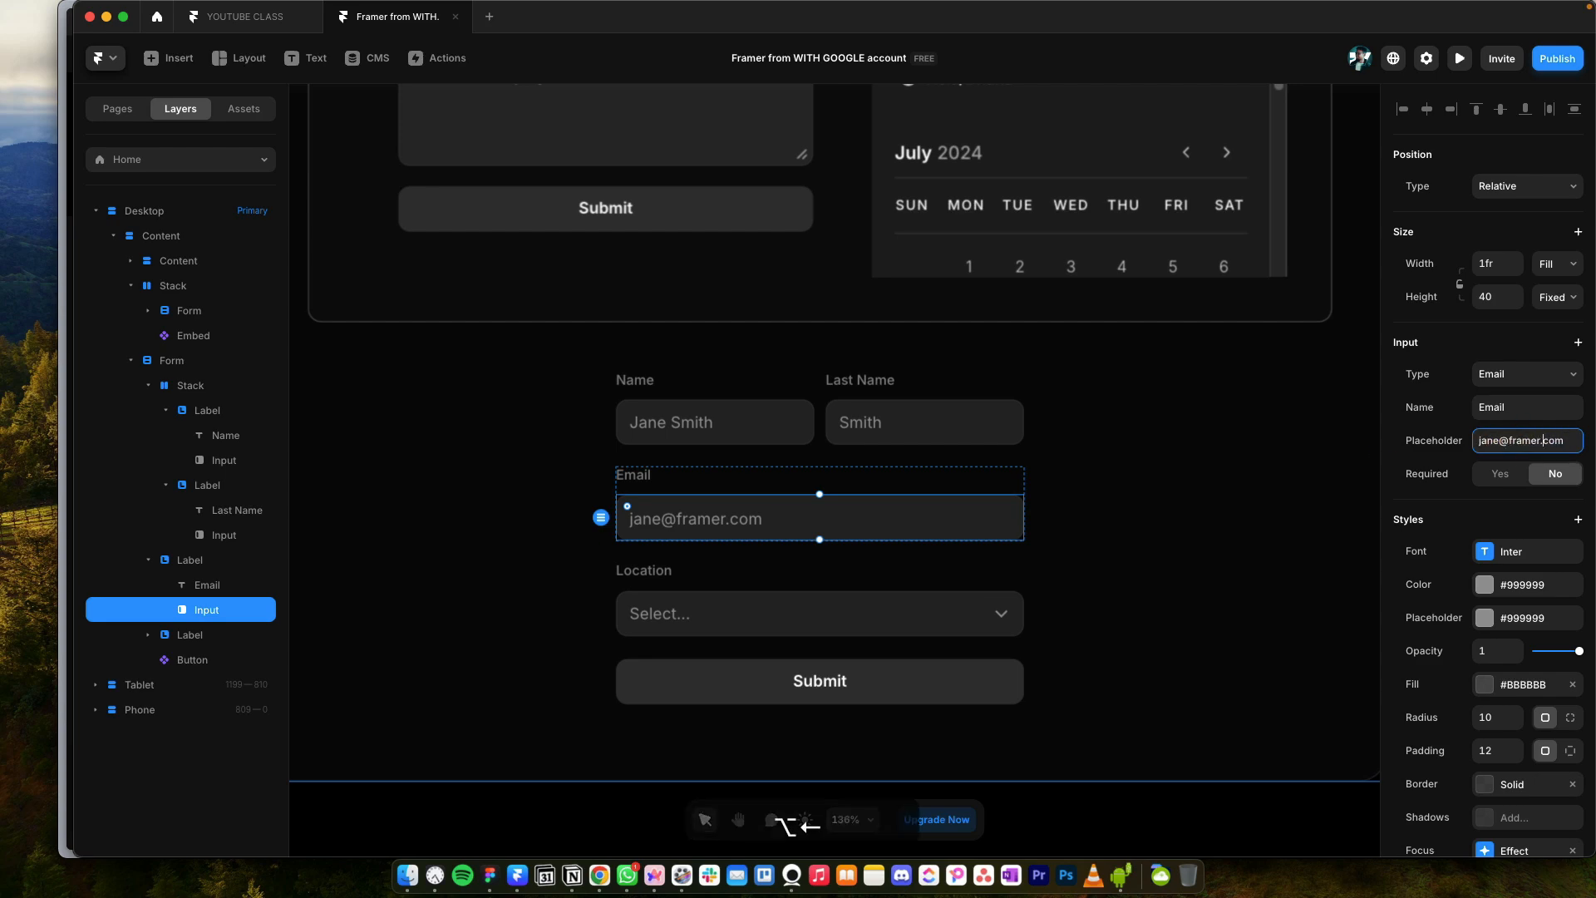
{"action": "key", "text": "alt+BackSpace"}
{"action": "type", "text": "Hridopp"}
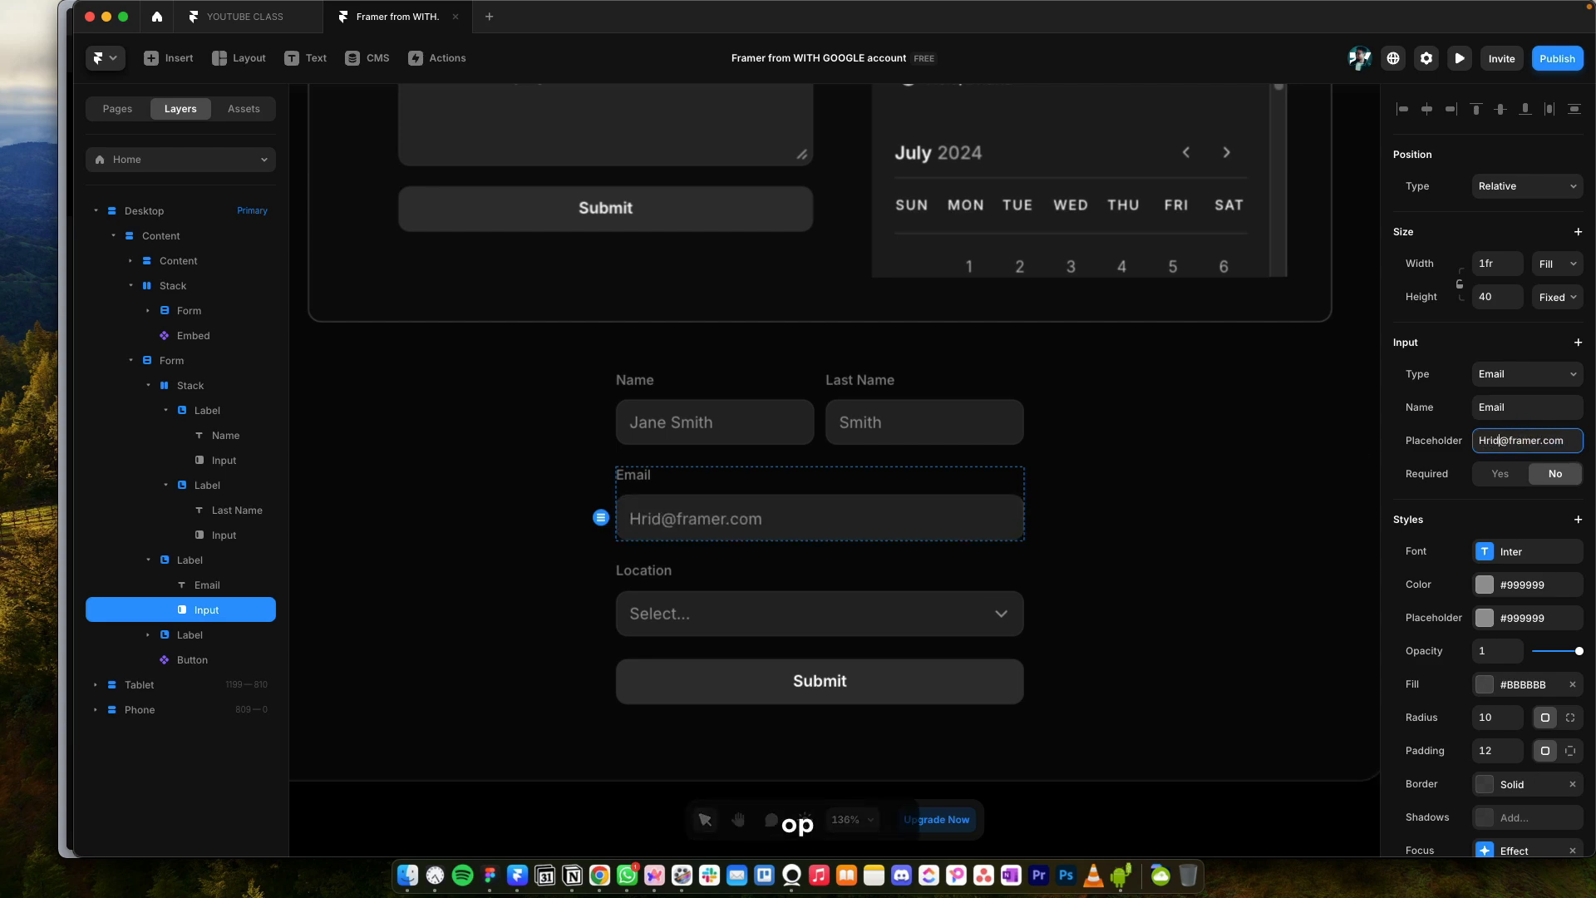
{"action": "key", "text": "BackSpace"}
{"action": "key", "text": "BackSpace"}
{"action": "type", "text": "y"}
{"action": "key", "text": "Return"}
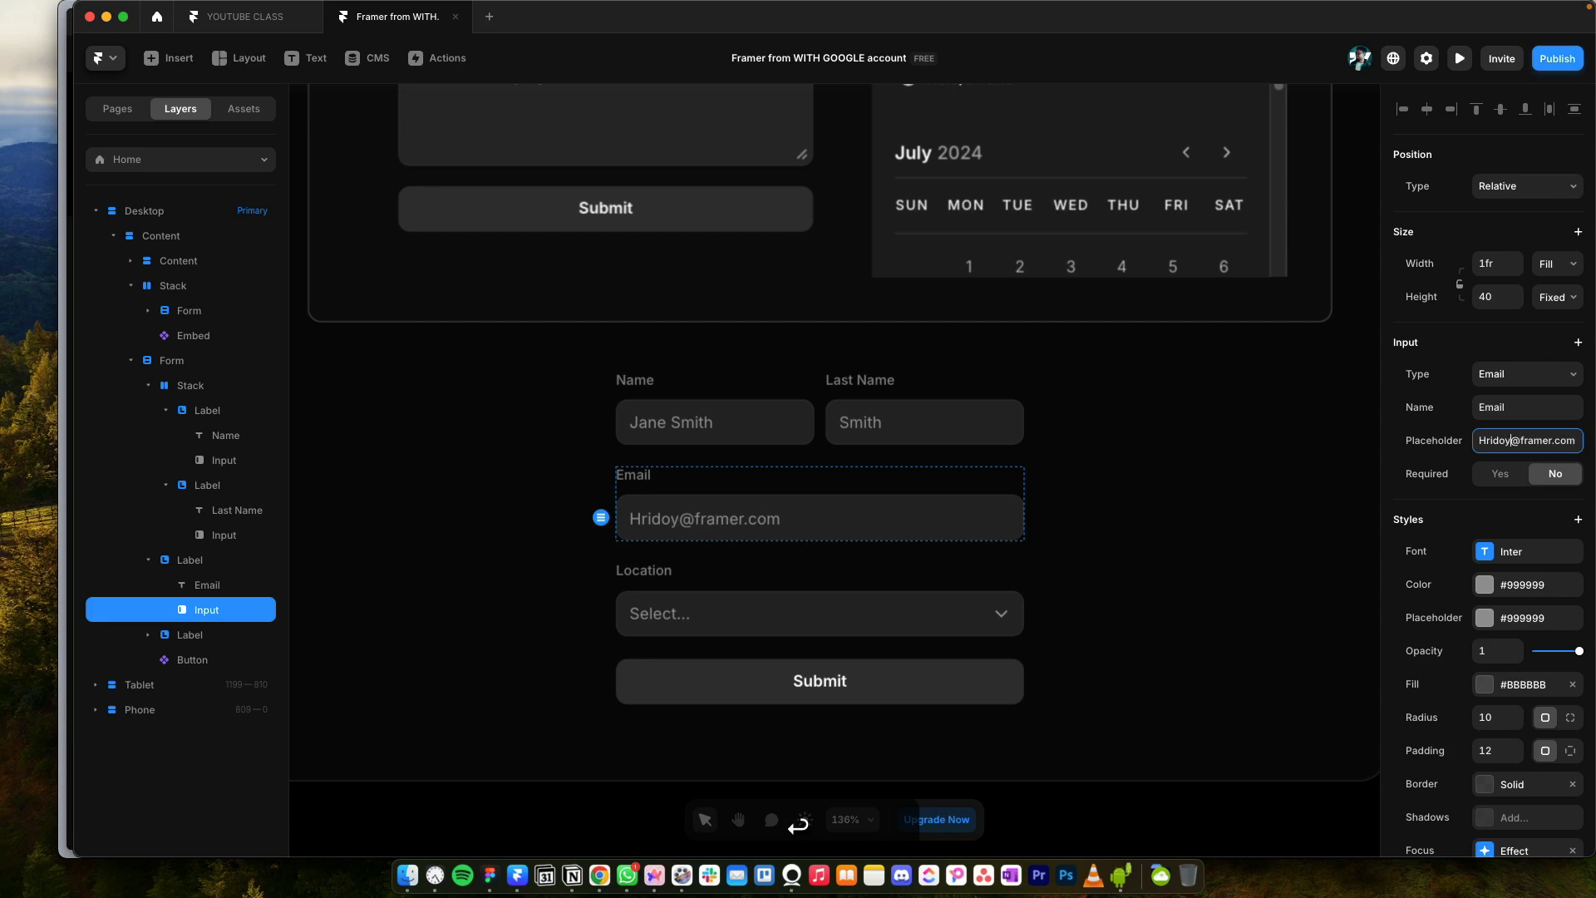
Step: Preview the page and examine the choices in the Location dropdown of the new form
{"action": "left_click", "coordinate": [848, 577]}
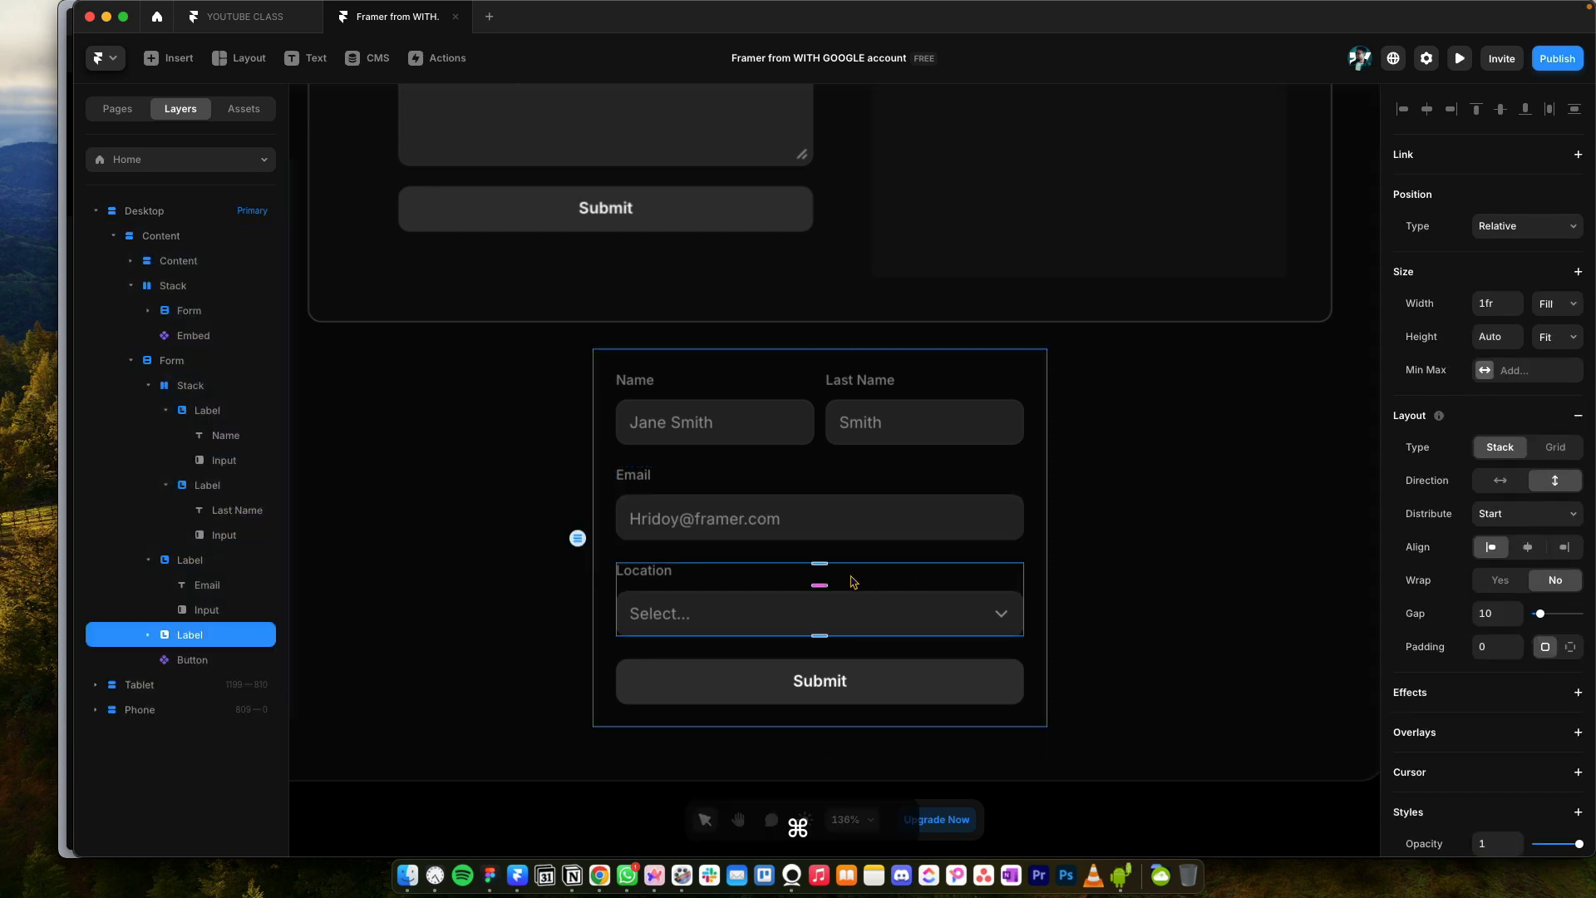
{"action": "key", "text": "super+p"}
{"action": "scroll", "coordinate": [823, 607], "scroll_direction": "down", "scroll_amount": 5}
{"action": "left_click", "coordinate": [819, 629]}
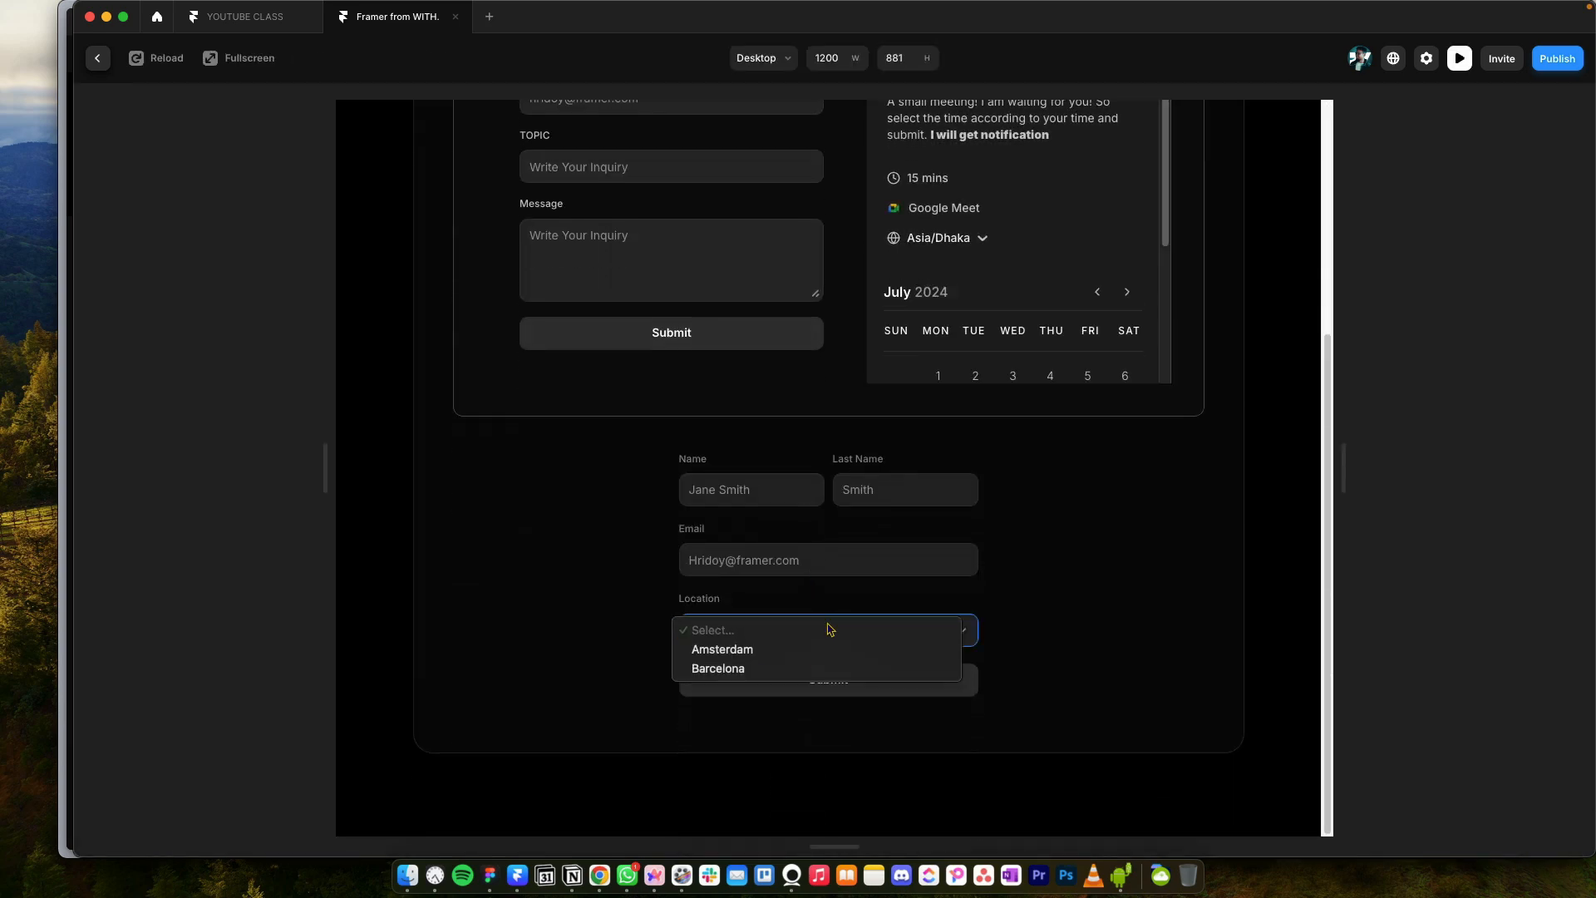
{"action": "left_click", "coordinate": [721, 618]}
{"action": "left_click", "coordinate": [744, 624]}
Step: Test the submit action of the existing contact form in the preview and return to the canvas
{"action": "left_click", "coordinate": [673, 331]}
{"action": "scroll", "coordinate": [658, 311], "scroll_direction": "up", "scroll_amount": 5}
{"action": "scroll", "coordinate": [698, 464], "scroll_direction": "down", "scroll_amount": 5}
{"action": "left_click", "coordinate": [655, 256]}
{"action": "left_click", "coordinate": [691, 334]}
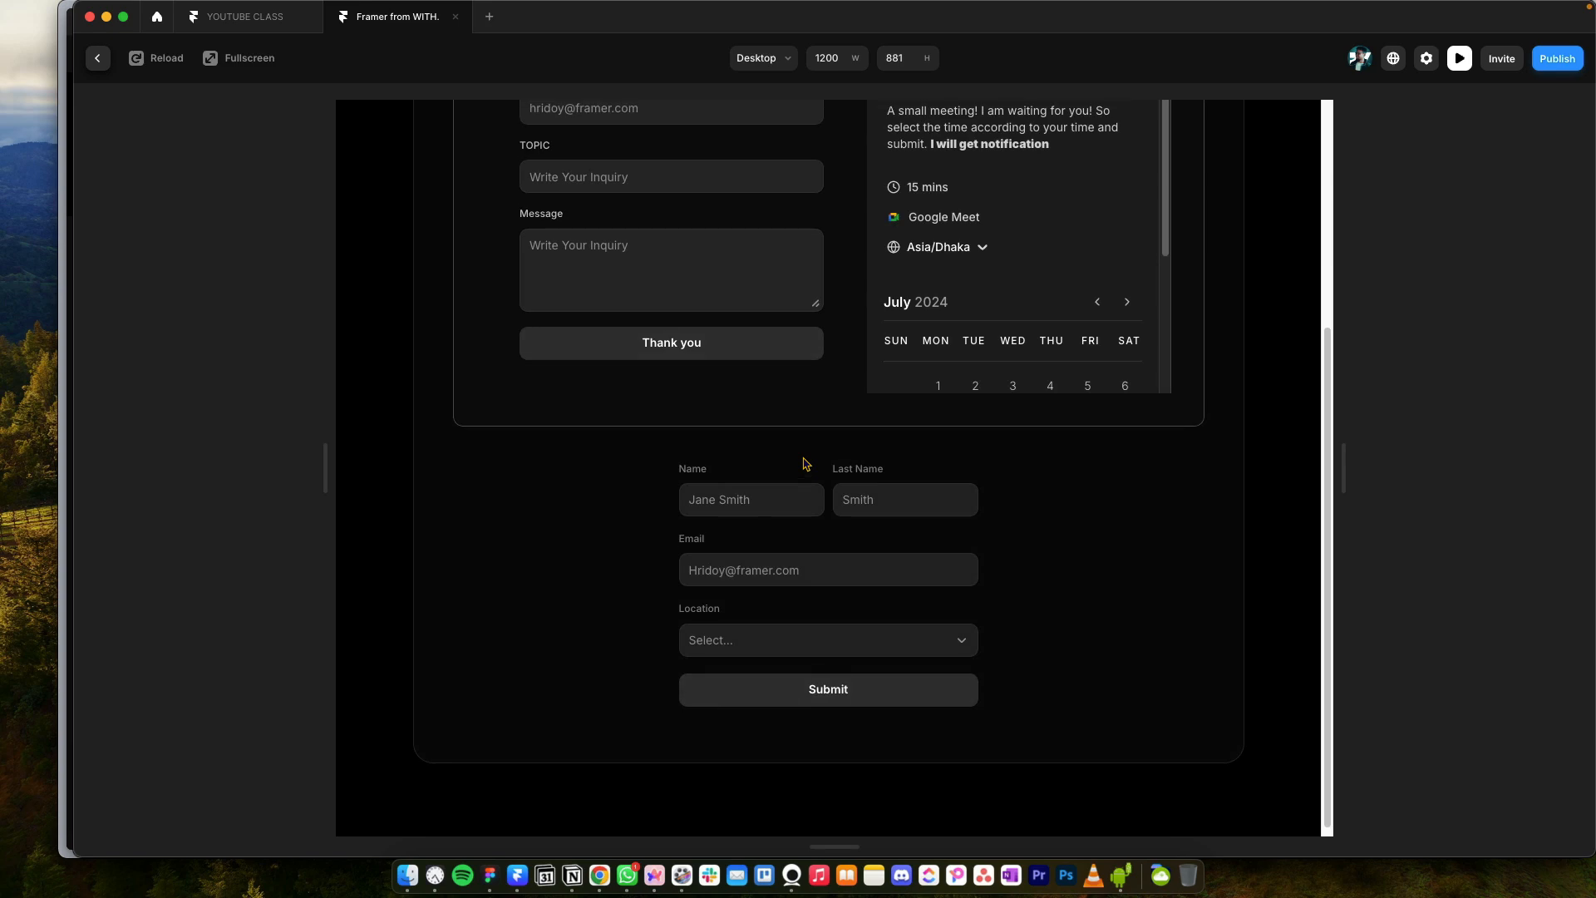
{"action": "key", "text": "super+p"}
Step: Duplicate the Email field, label and input together, directly below the original
{"action": "left_click_drag", "start_coordinate": [877, 447], "coordinate": [915, 316]}
{"action": "left_click", "coordinate": [863, 491]}
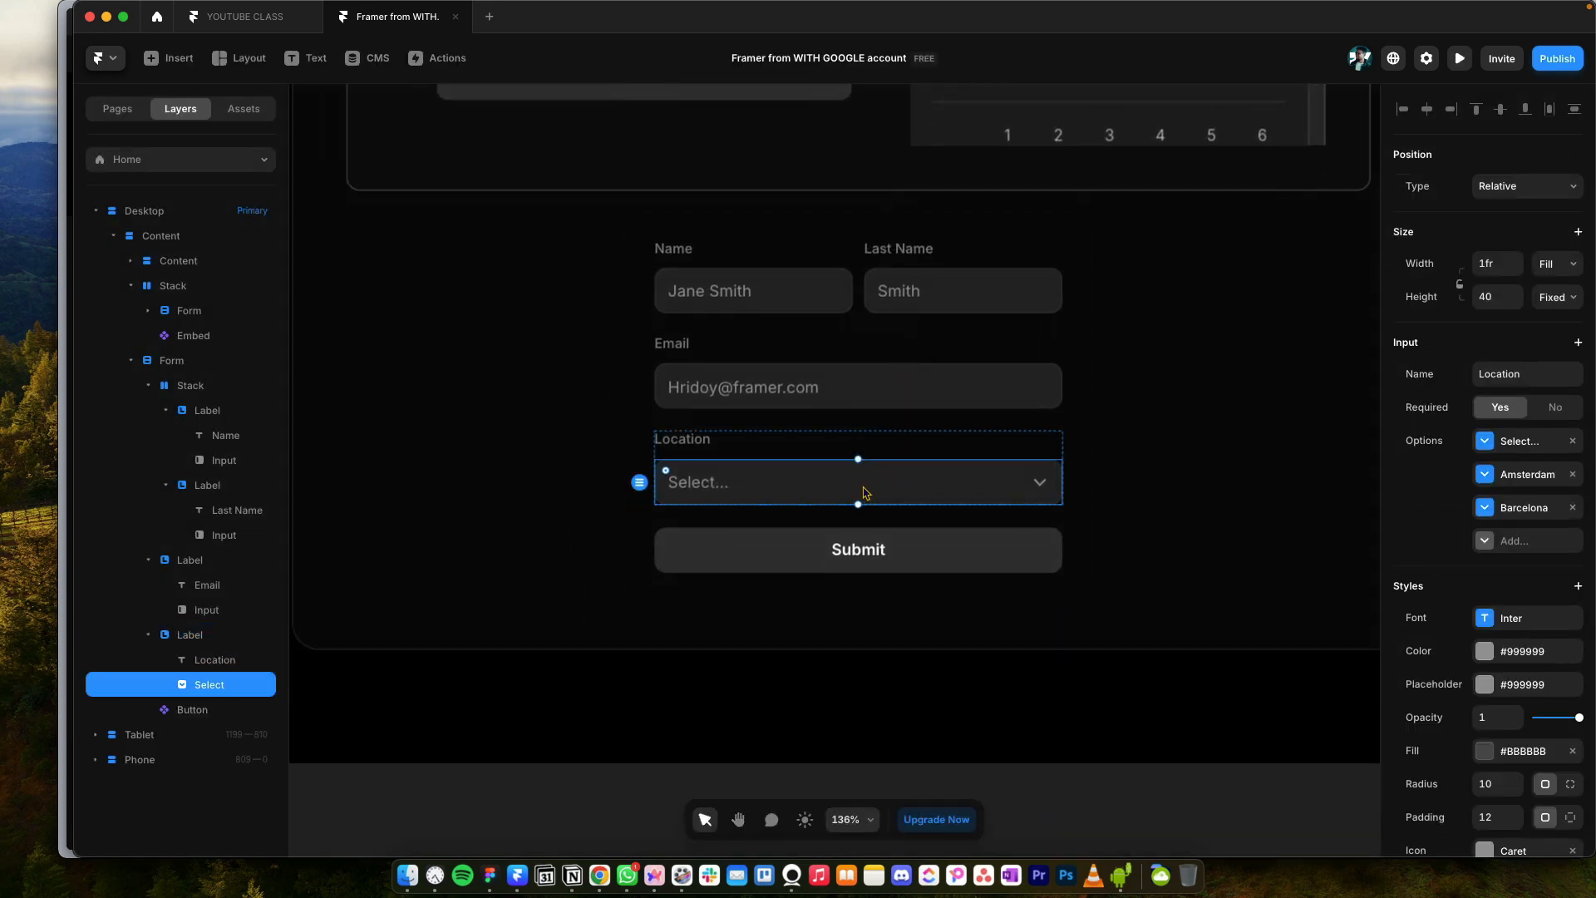
{"action": "left_click", "coordinate": [763, 450]}
{"action": "left_click", "coordinate": [784, 387]}
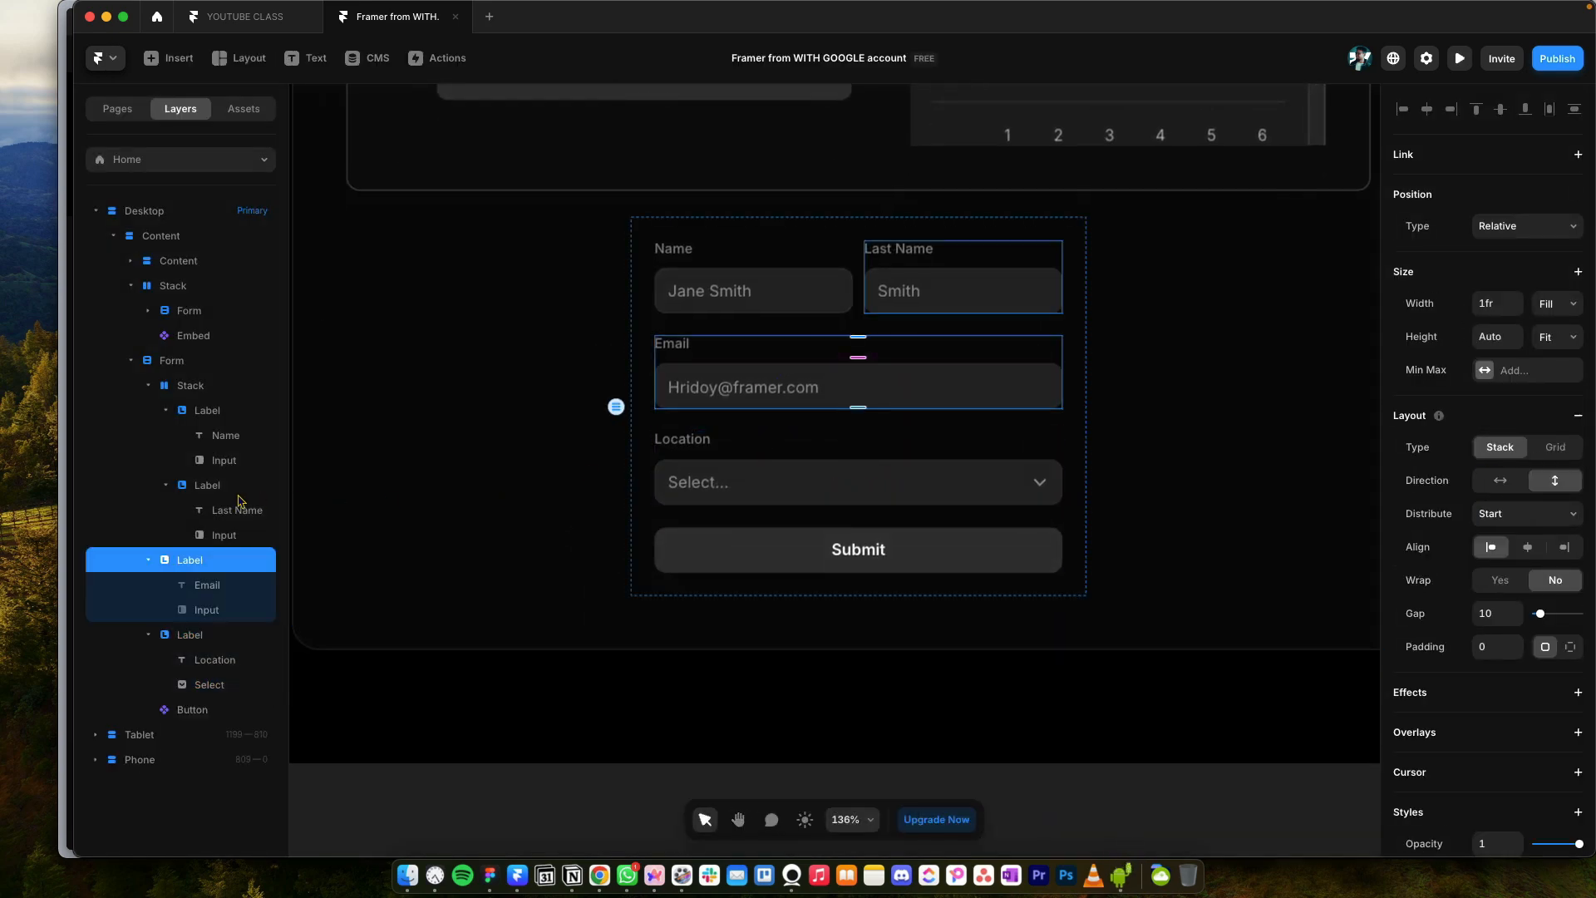
{"action": "key", "text": "super+d"}
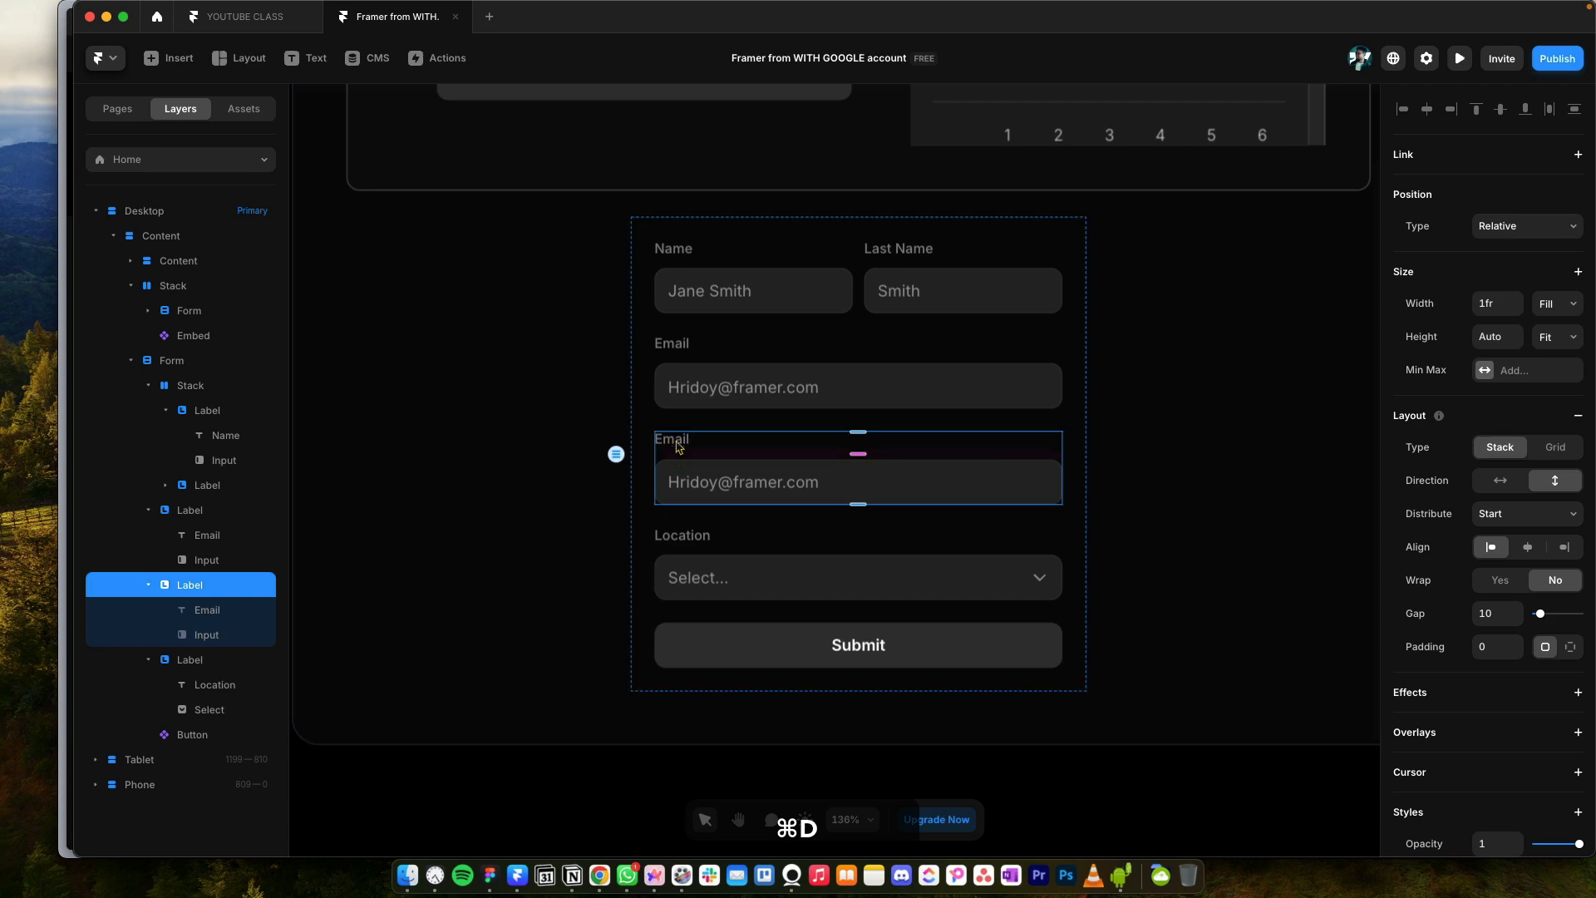
Step: Change the duplicated field's label text to "Message" and set its input's Name property to "Message"
{"action": "scroll", "coordinate": [680, 444], "scroll_direction": "left", "scroll_amount": 1}
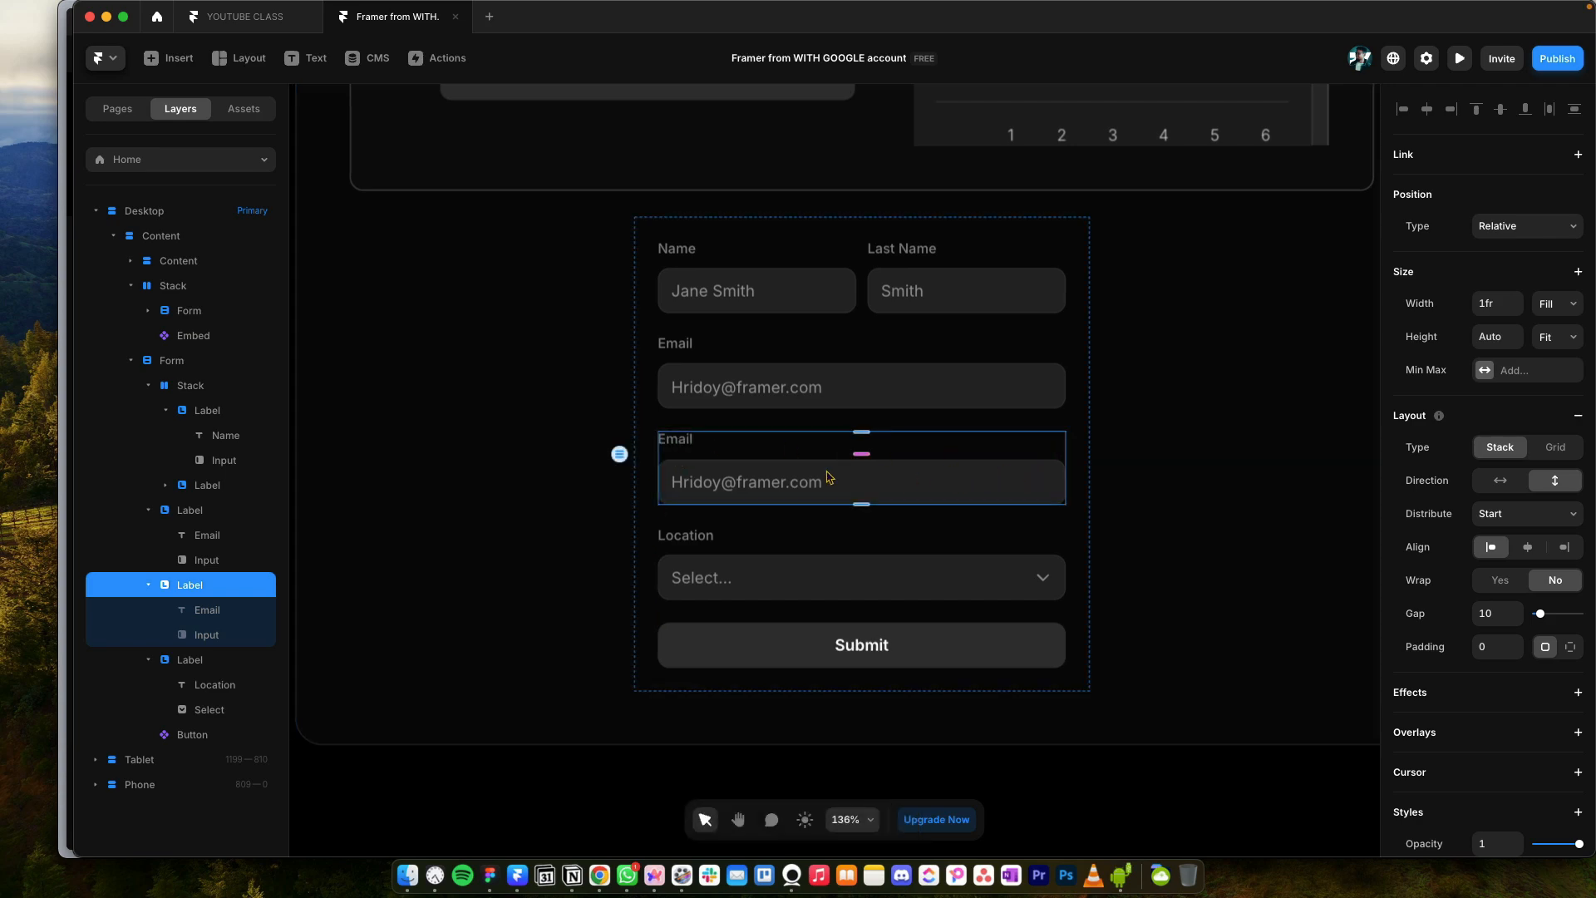
{"action": "double_click", "coordinate": [688, 443]}
{"action": "double_click", "coordinate": [687, 442]}
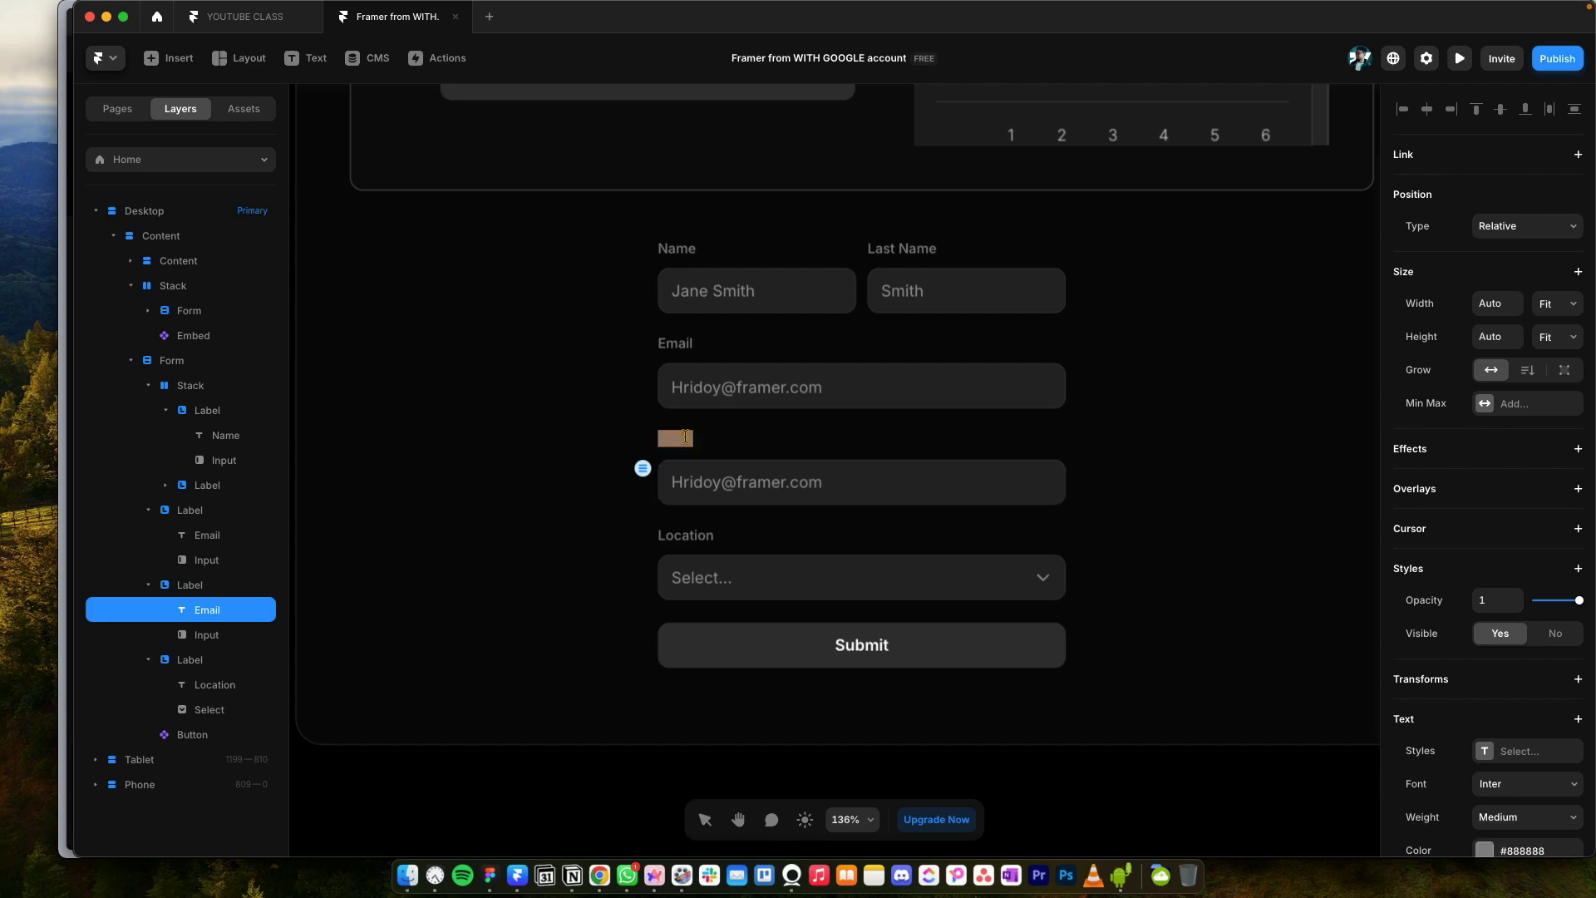
{"action": "type", "text": "Message"}
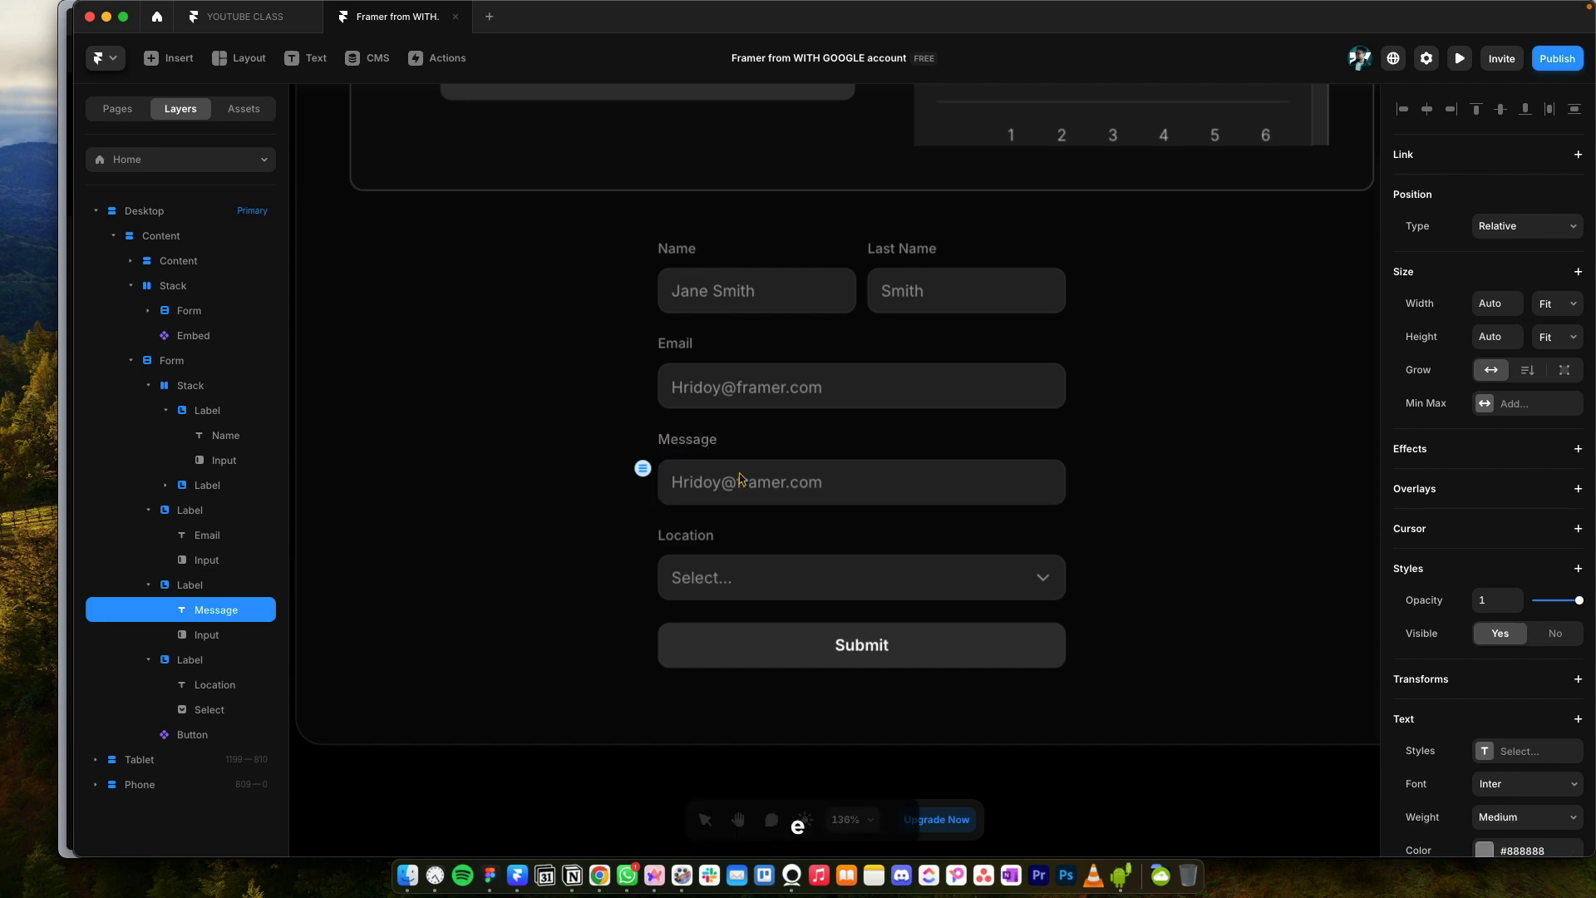
{"action": "left_click", "coordinate": [810, 491]}
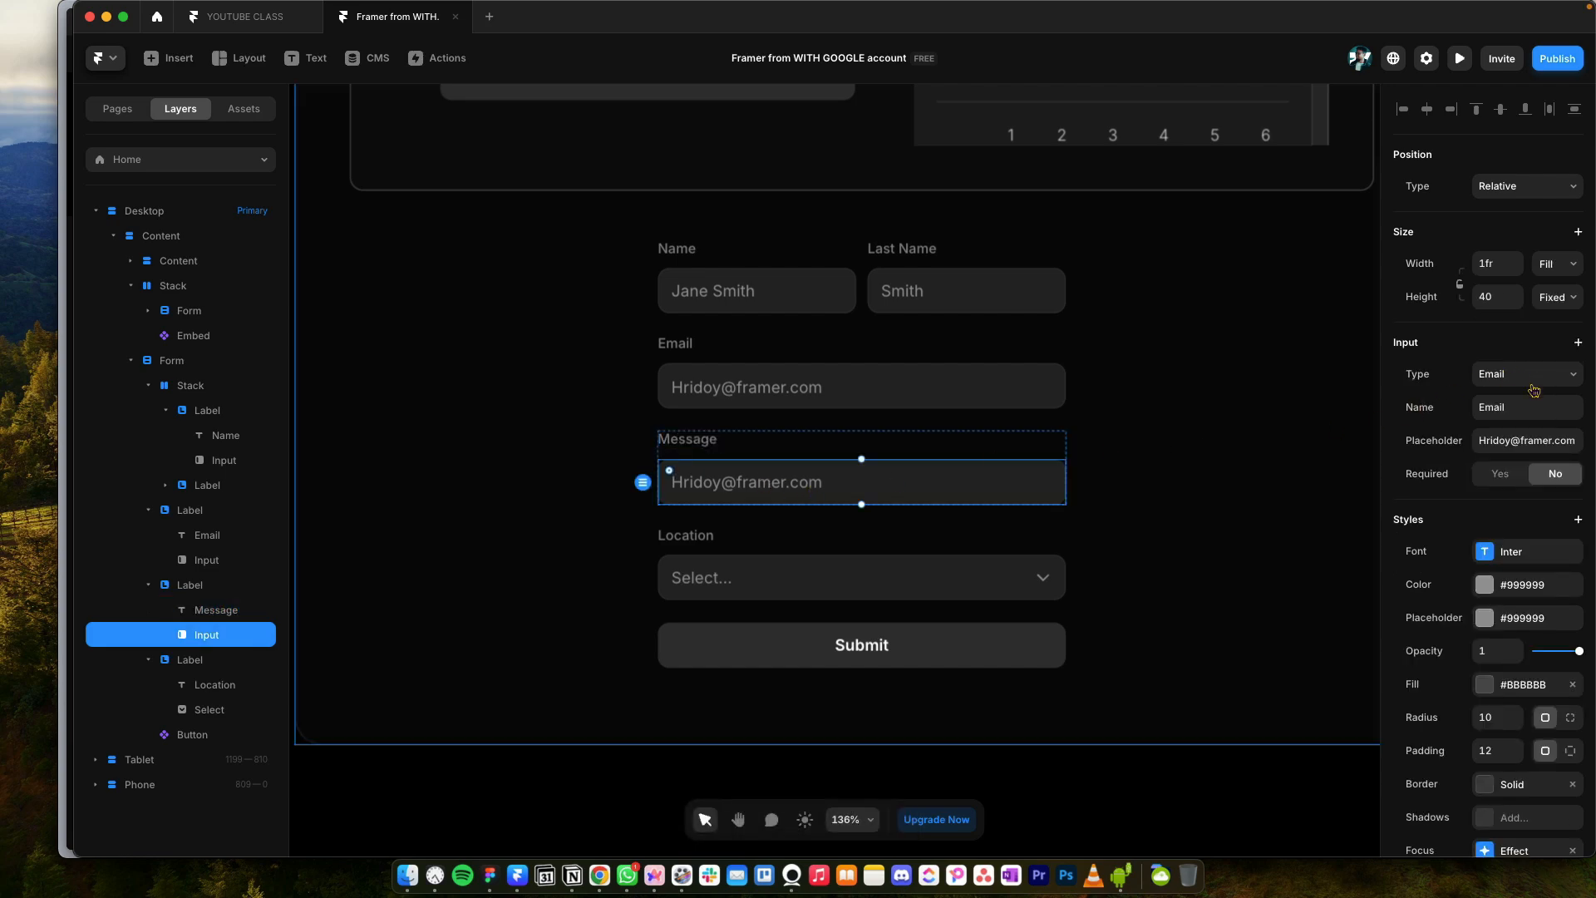
{"action": "left_click", "coordinate": [1515, 404]}
{"action": "type", "text": "Message"}
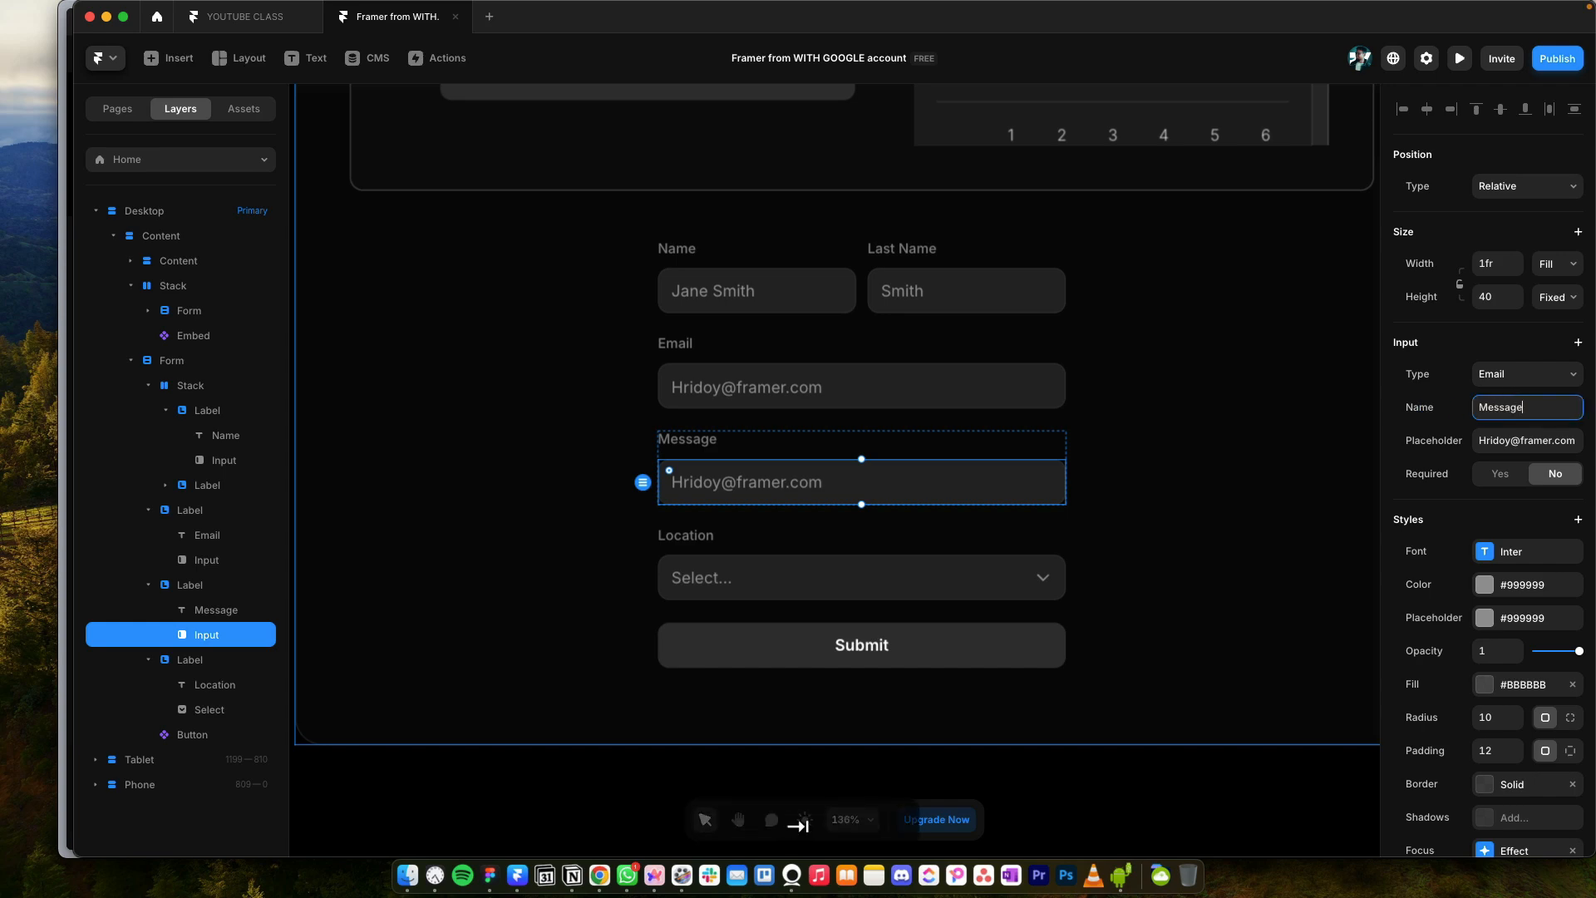
Step: Replace the Message input's placeholder with "Wirte someting here..."
{"action": "key", "text": "Tab"}
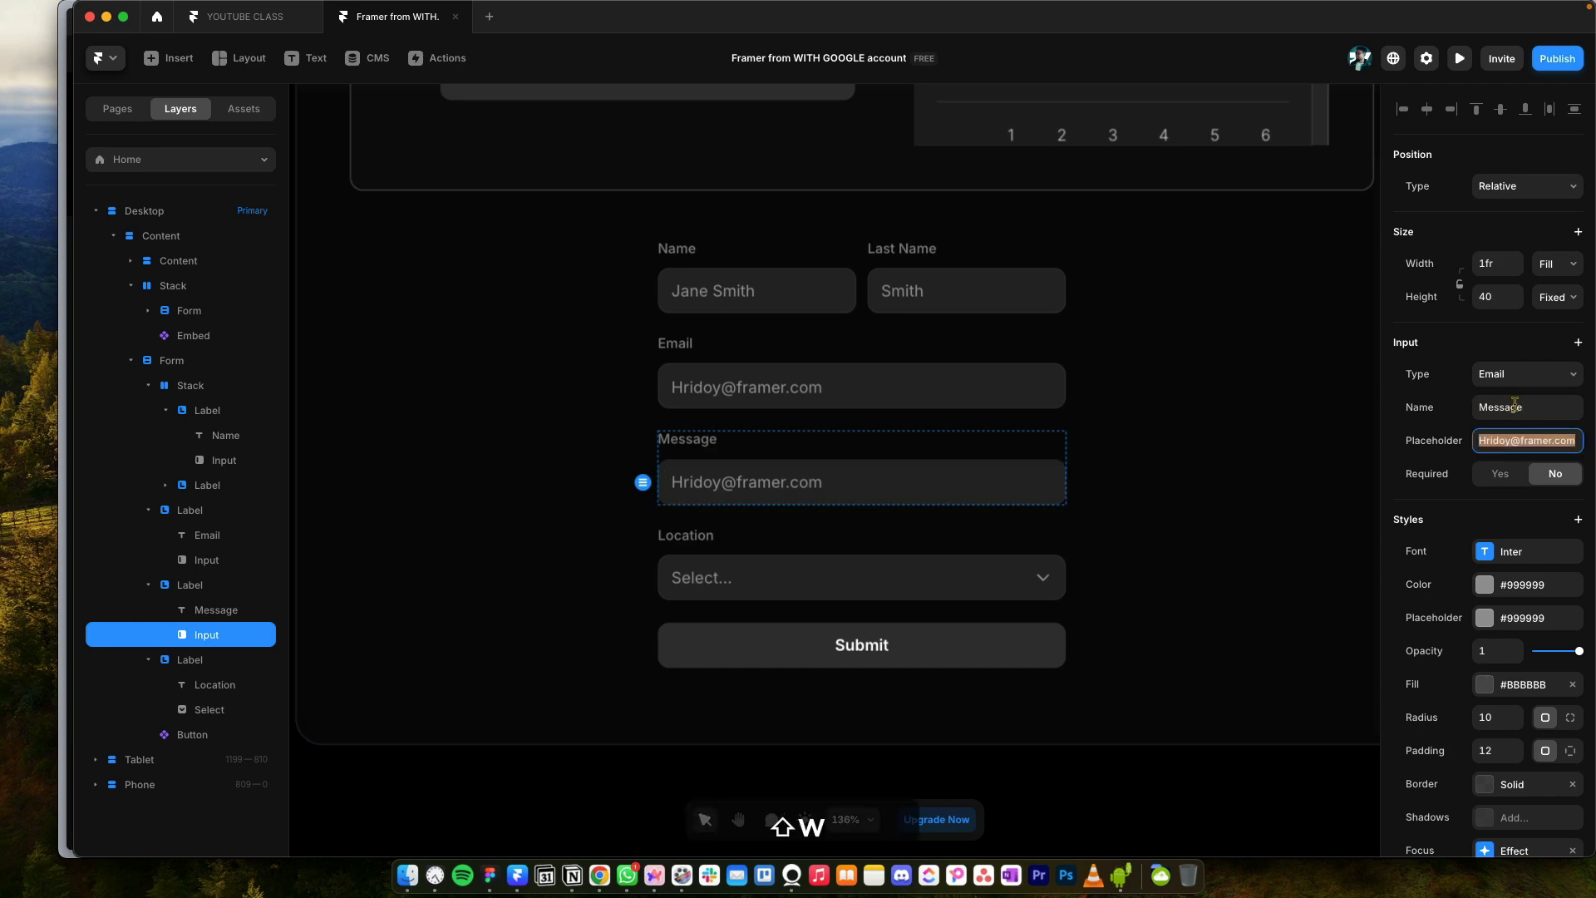
{"action": "type", "text": "Wirete"}
{"action": "key", "text": "BackSpace"}
{"action": "key", "text": "BackSpace"}
{"action": "key", "text": "BackSpace"}
{"action": "key", "text": "BackSpace"}
{"action": "type", "text": "rte somtji"}
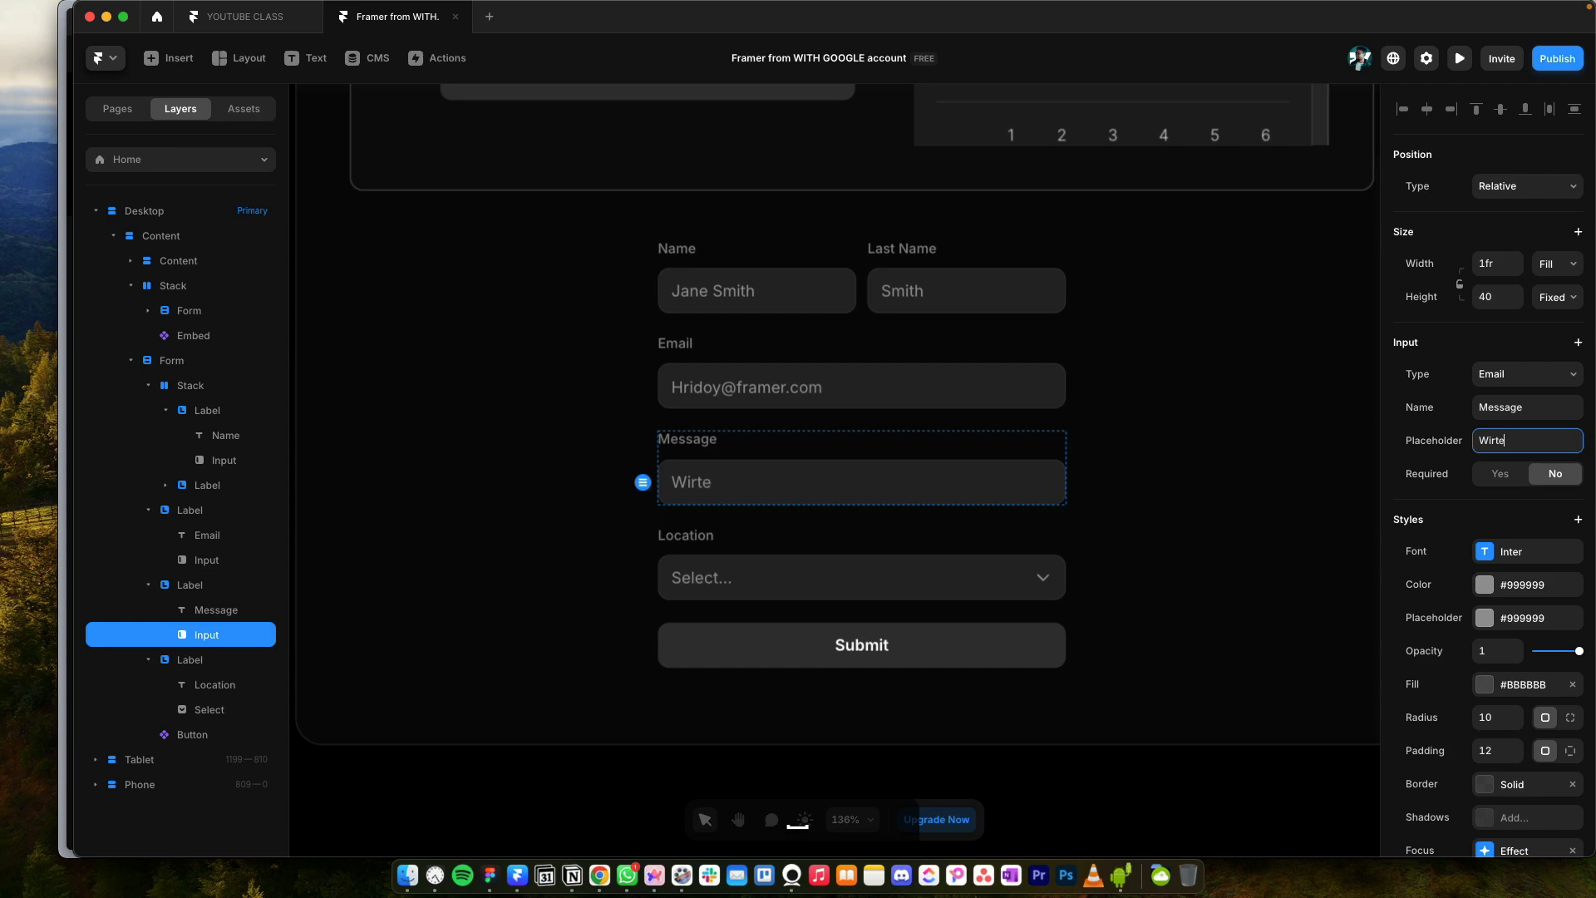
{"action": "key", "text": "BackSpace"}
{"action": "key", "text": "BackSpace"}
{"action": "key", "text": "BackSpace"}
{"action": "key", "text": "BackSpace"}
{"action": "key", "text": "BackSpace"}
{"action": "key", "text": "BackSpace"}
{"action": "type", "text": "someting here"}
{"action": "key", "text": "Return"}
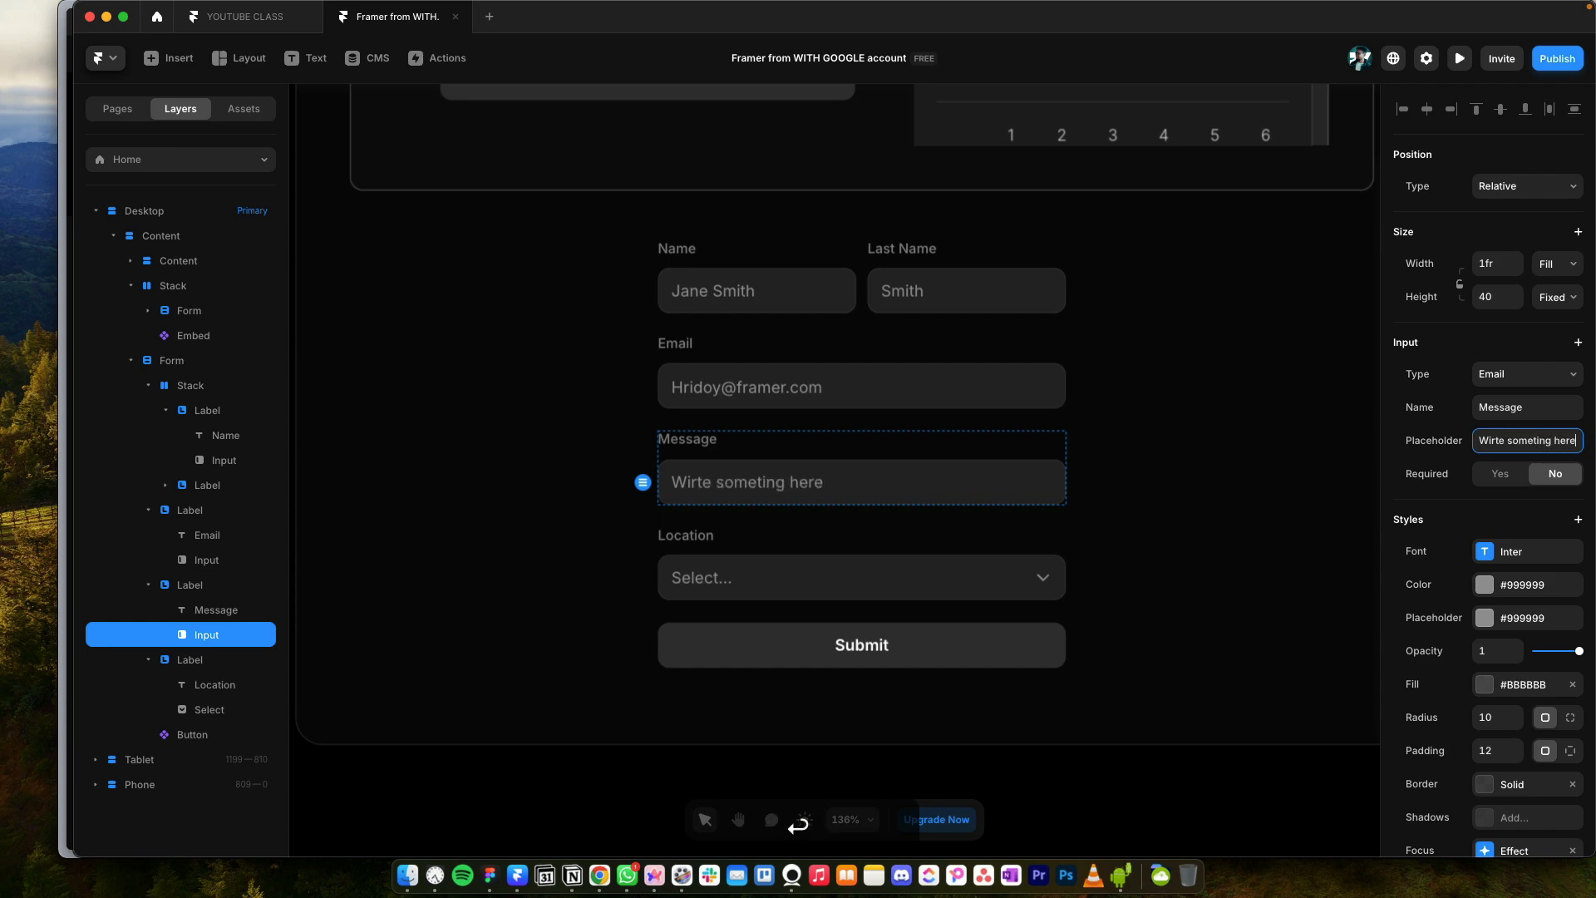
{"action": "type", "text": "..."}
{"action": "key", "text": "Return"}
Step: Switch the Message input's type to Text Area, followed by Text
{"action": "left_click", "coordinate": [1534, 374]}
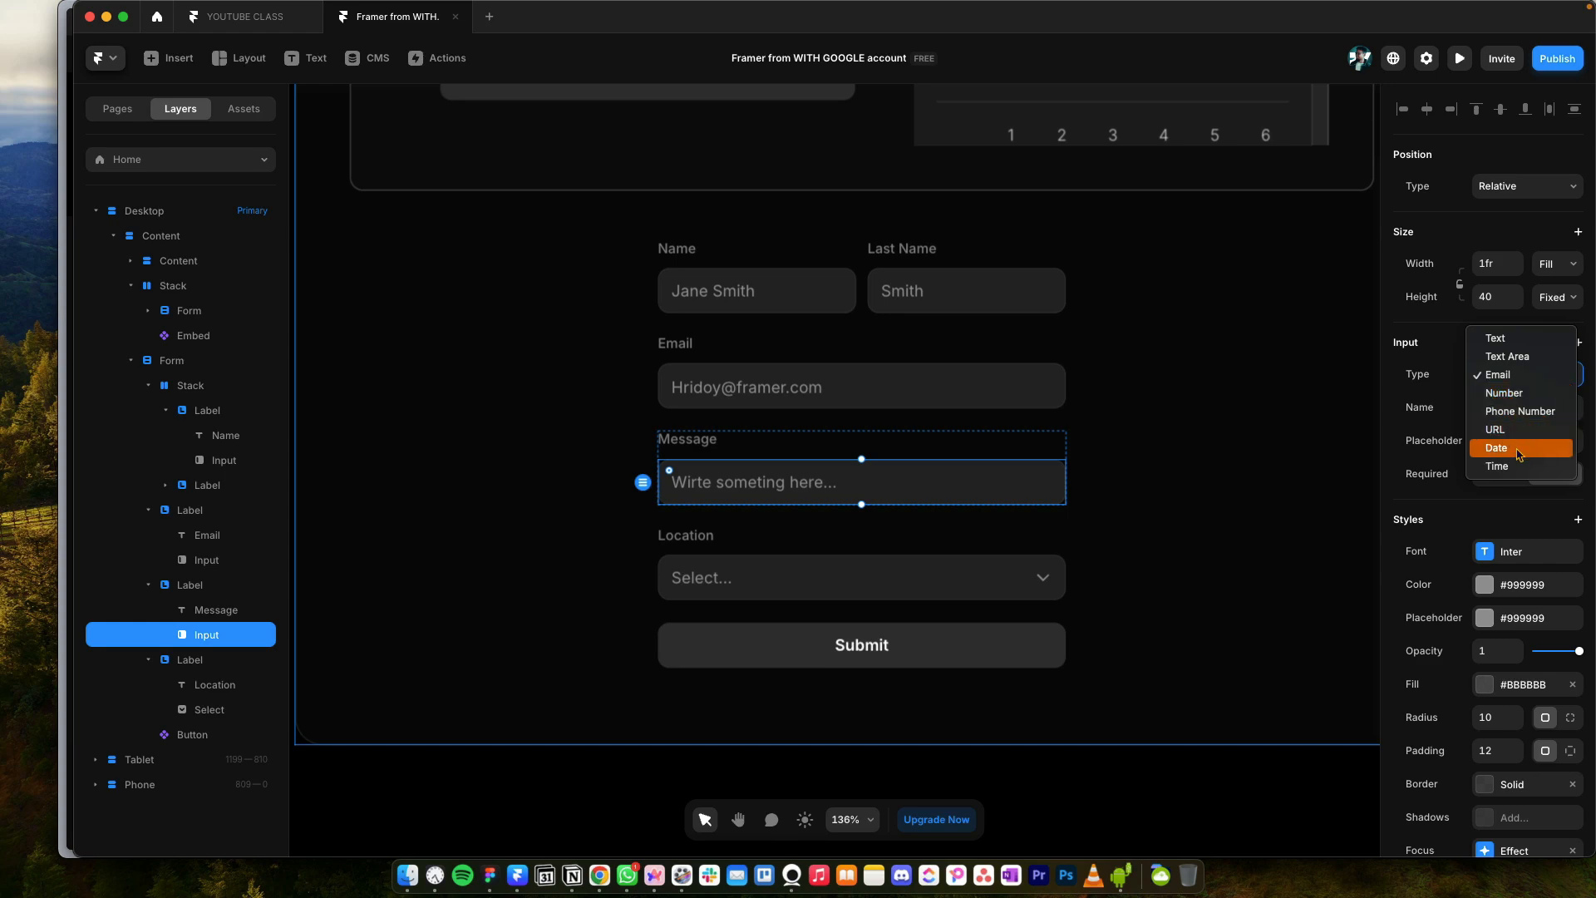
{"action": "left_click", "coordinate": [1510, 358]}
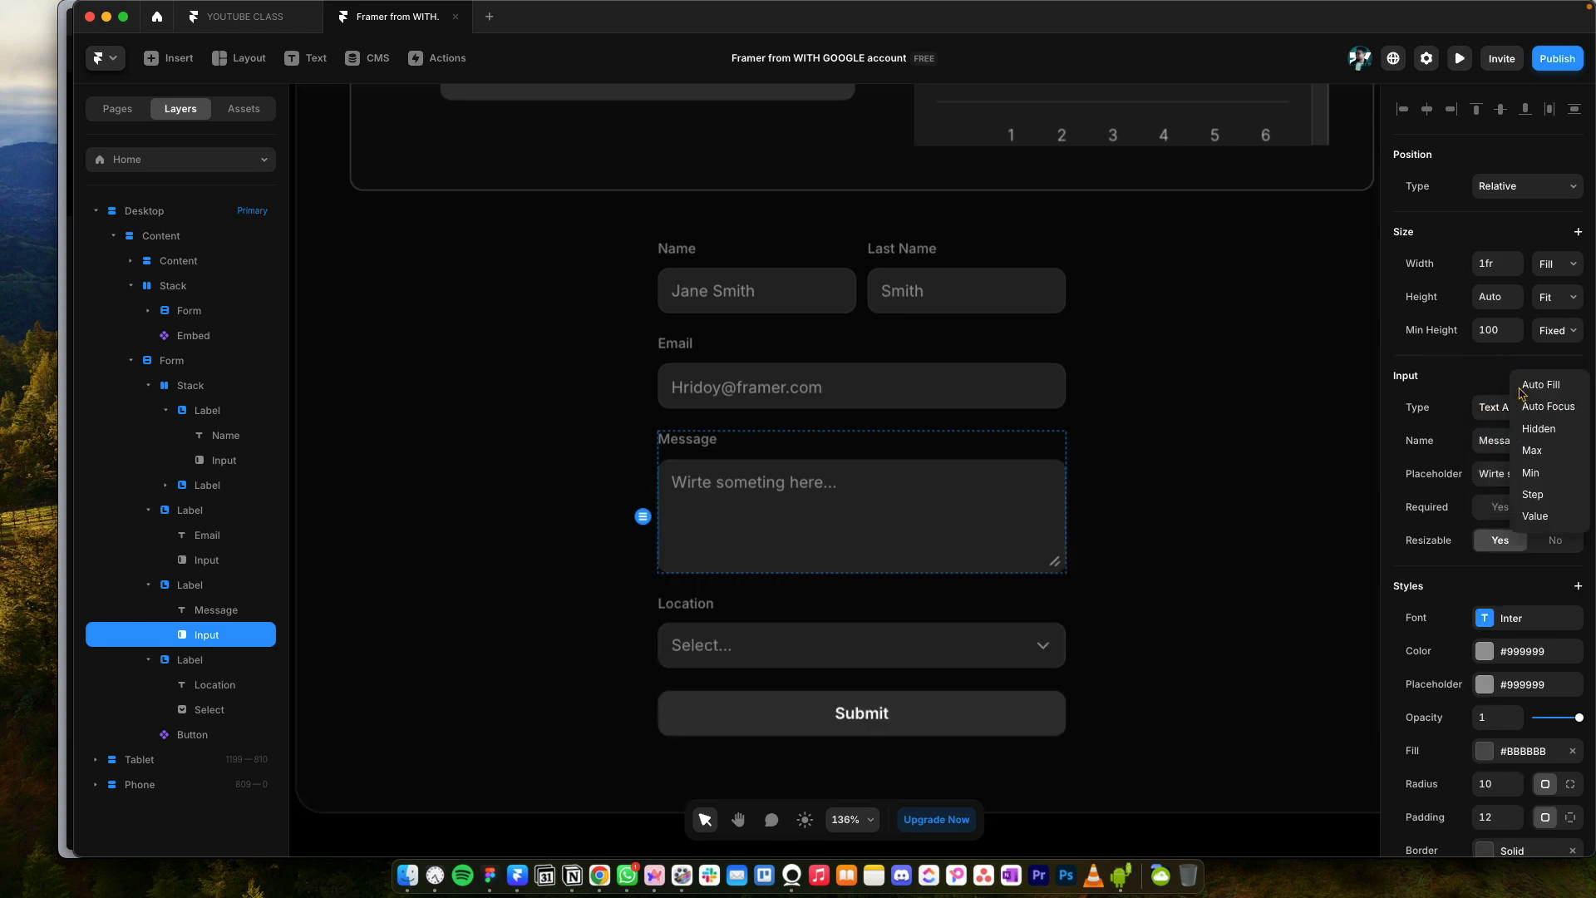
{"action": "left_click", "coordinate": [1507, 398]}
{"action": "left_click", "coordinate": [1507, 391]}
Step: Examine the input types assigned to the Name and Email fields and the alternatives offered
{"action": "left_click", "coordinate": [797, 306]}
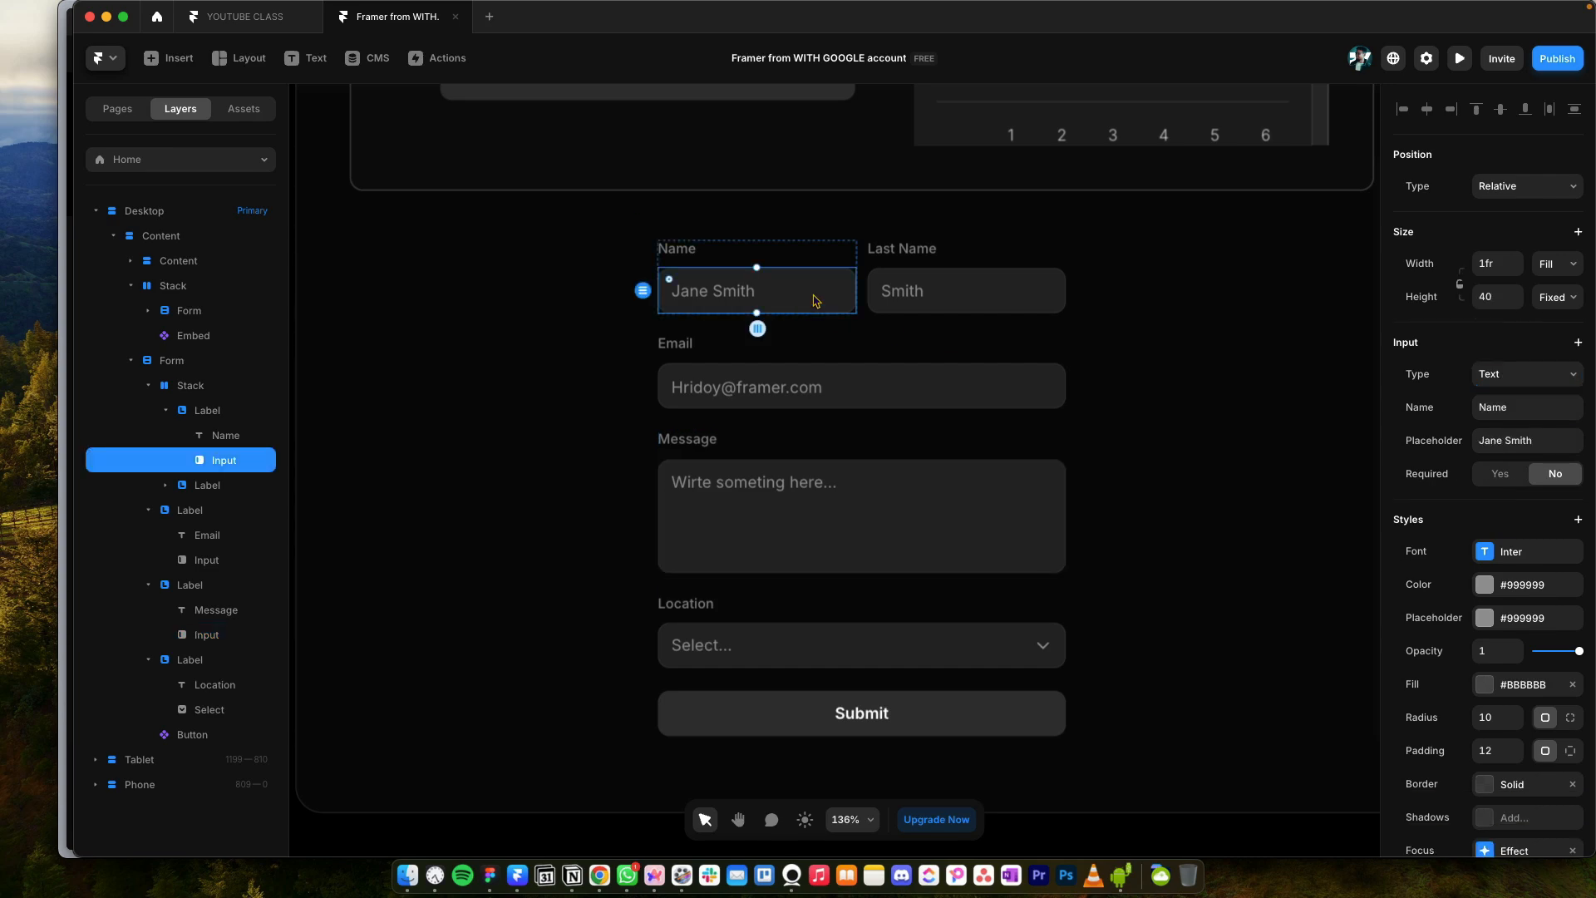
{"action": "left_click", "coordinate": [1499, 373]}
{"action": "left_click", "coordinate": [1497, 374]}
{"action": "left_click", "coordinate": [882, 397]}
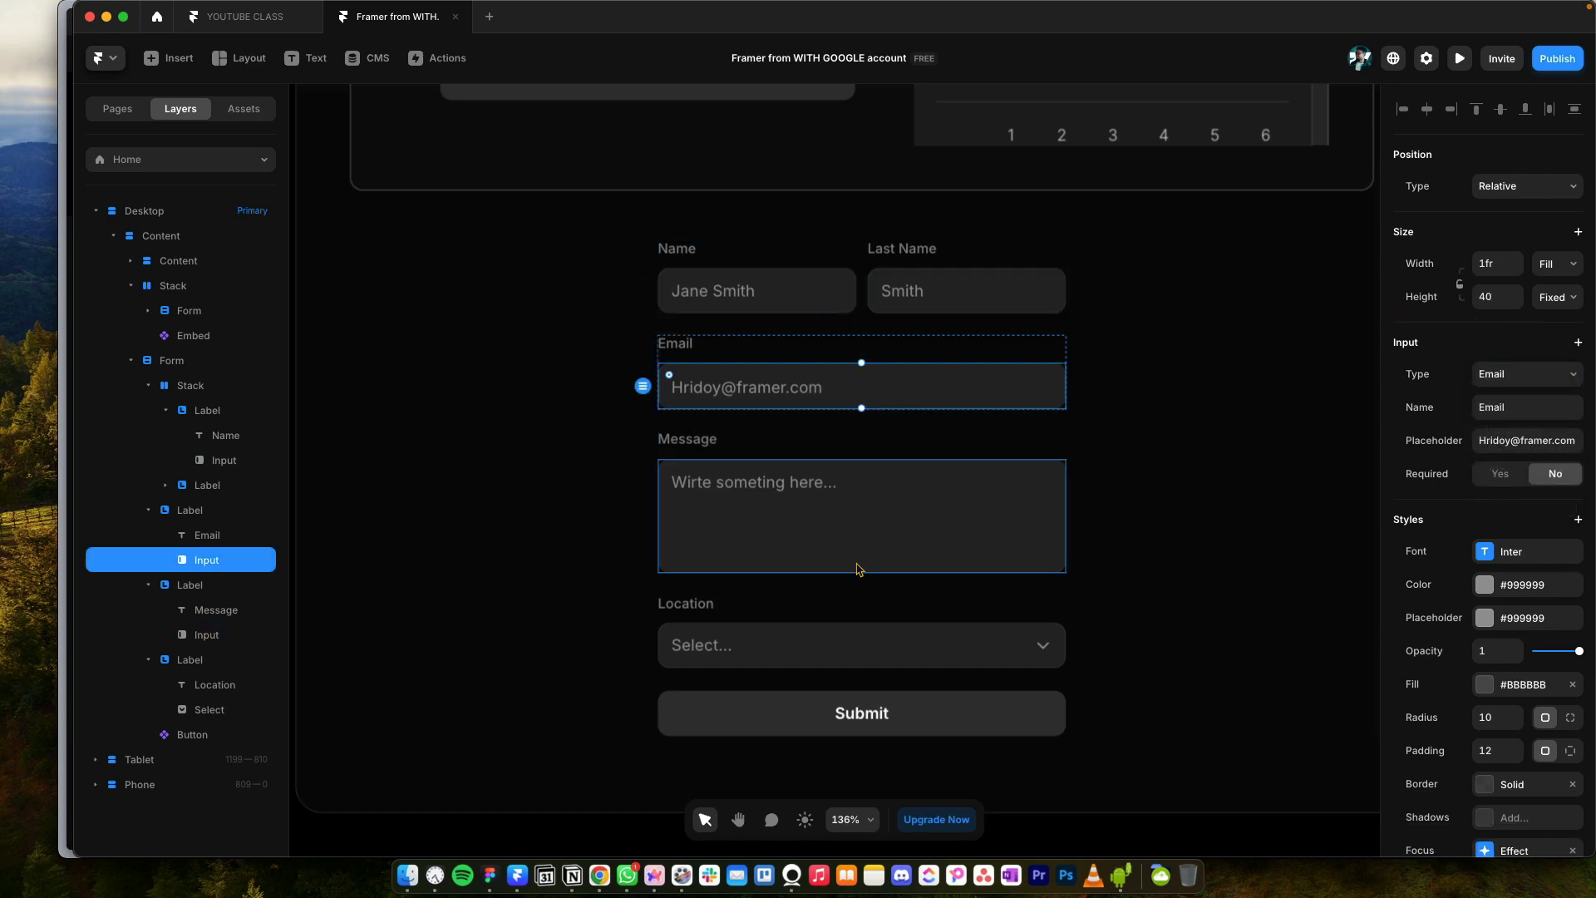
{"action": "left_click", "coordinate": [1534, 378]}
{"action": "left_click", "coordinate": [931, 426]}
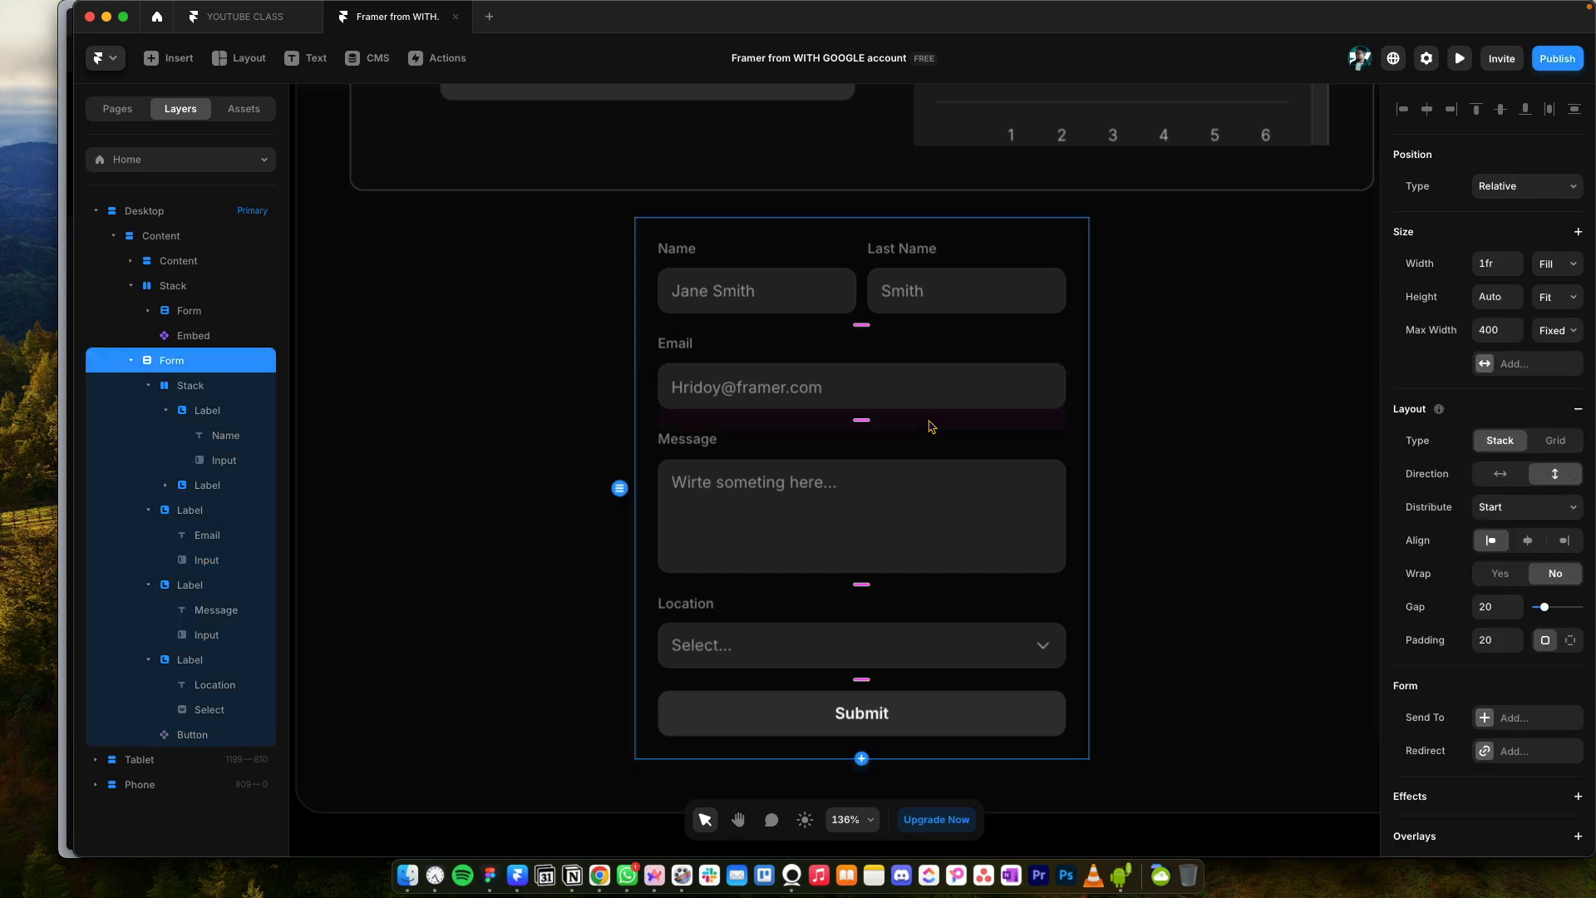
{"action": "left_click", "coordinate": [903, 401]}
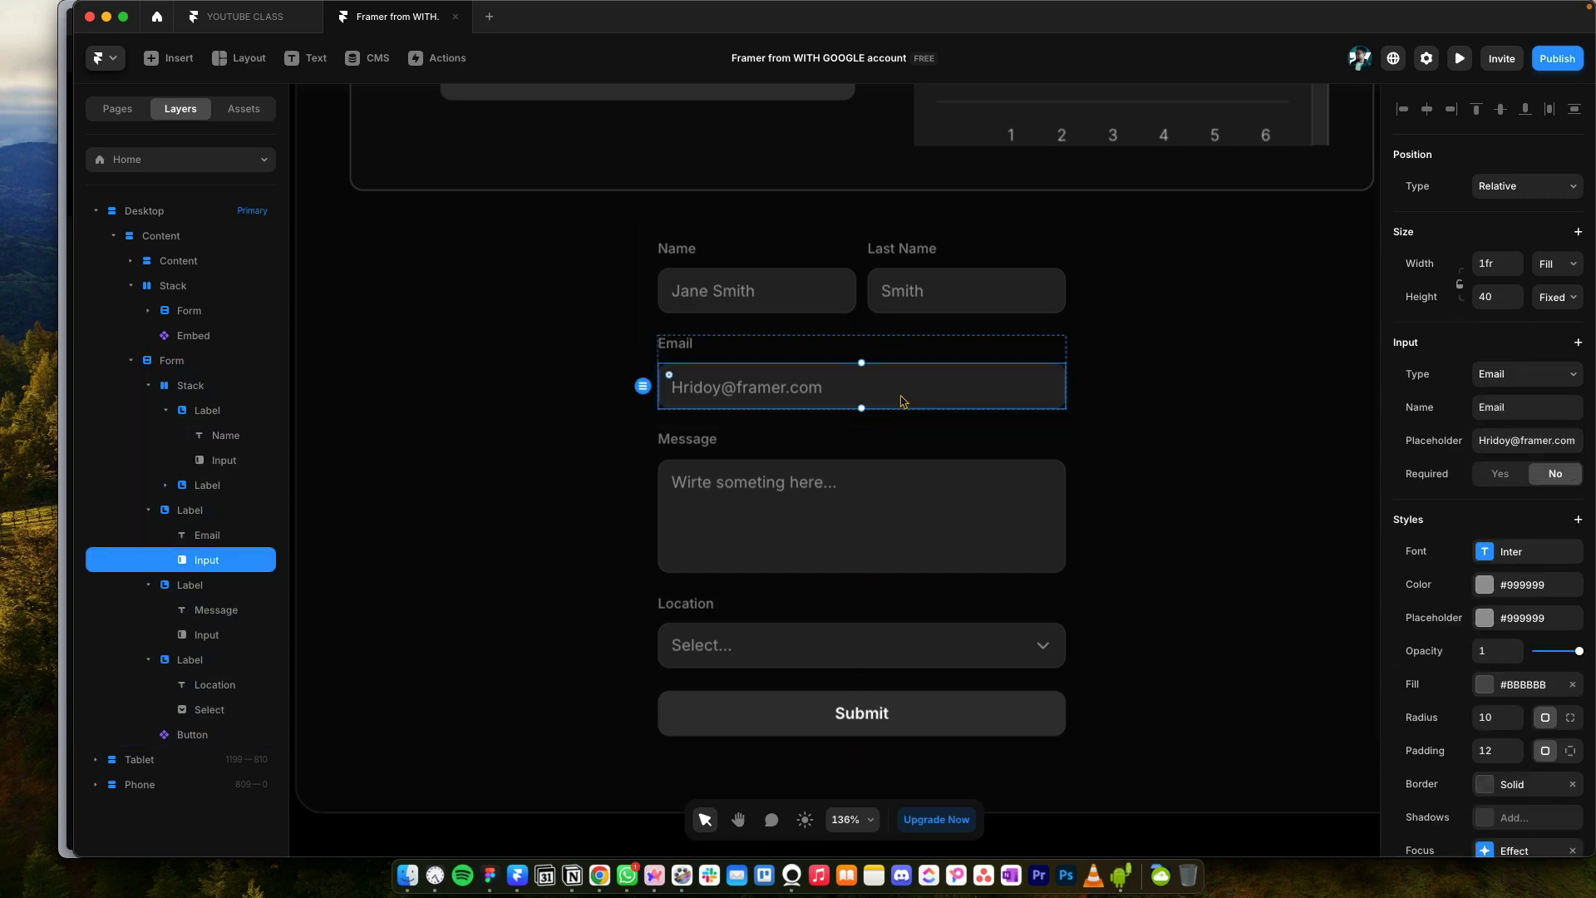
Step: Make the Message input required by setting Required to Yes
{"action": "left_click", "coordinate": [836, 537]}
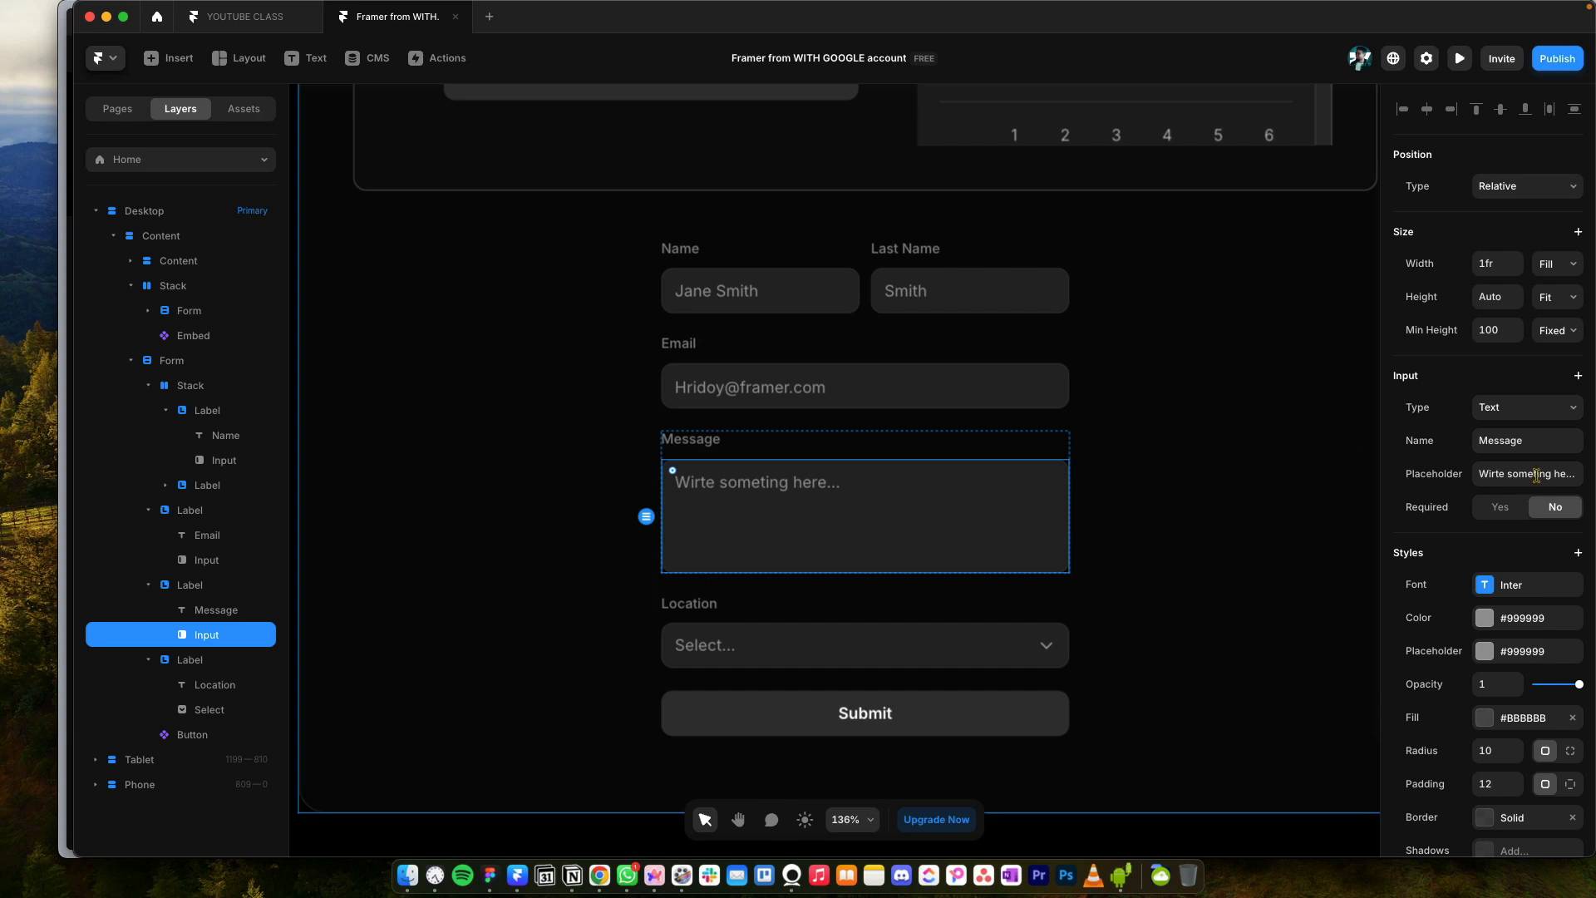
{"action": "left_click", "coordinate": [1502, 509]}
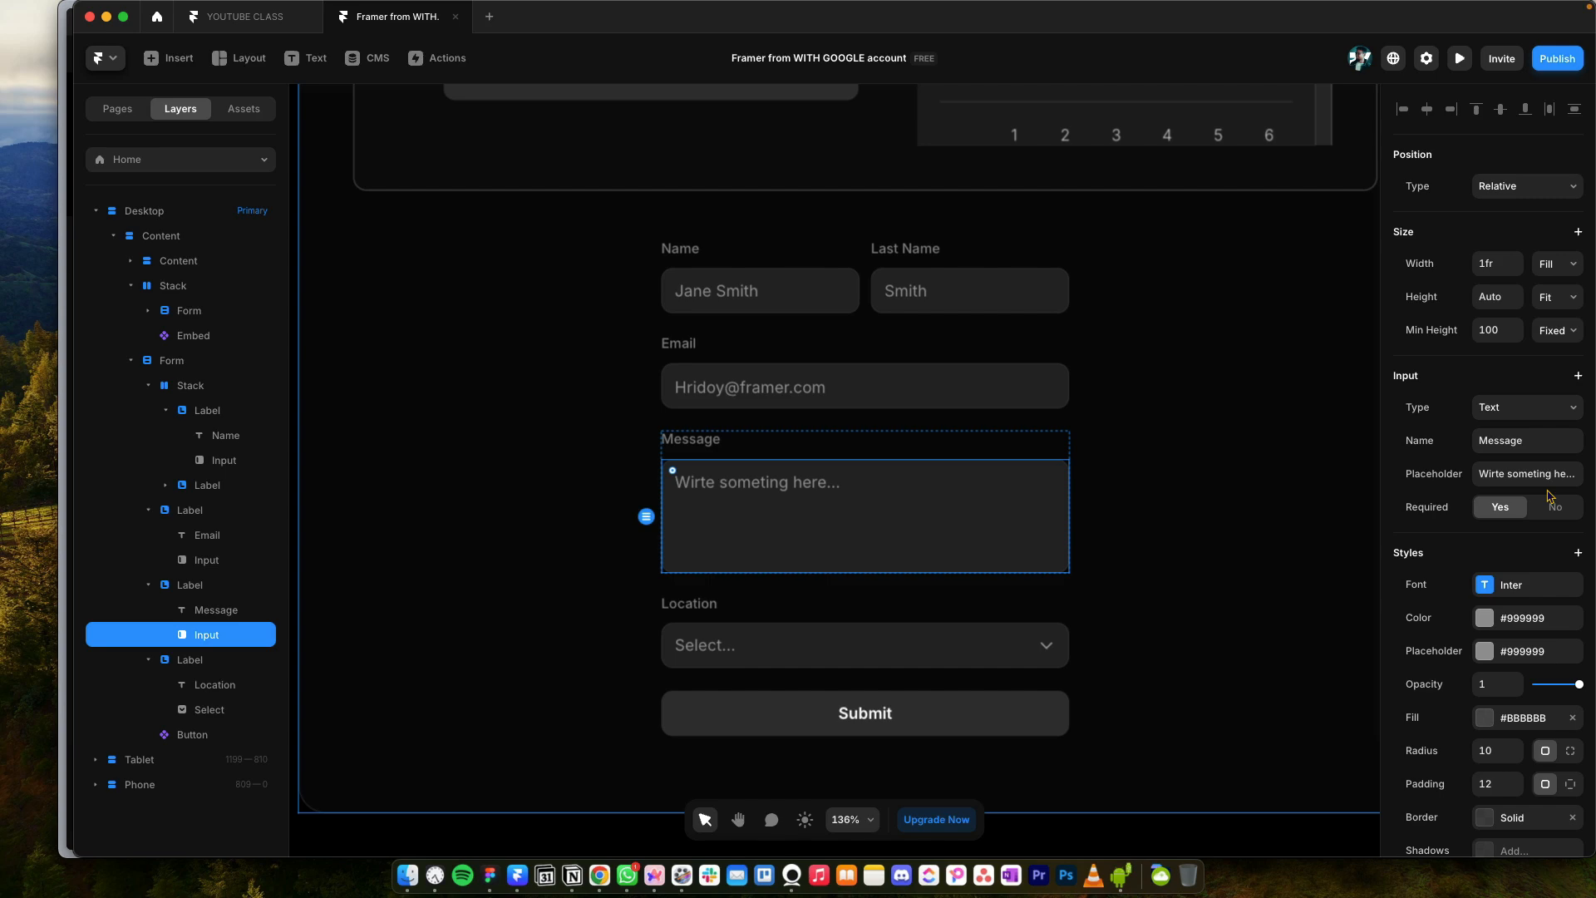
Step: Change the Location label's text above the dropdown to "Services"
{"action": "scroll", "coordinate": [997, 480], "scroll_direction": "left", "scroll_amount": 10}
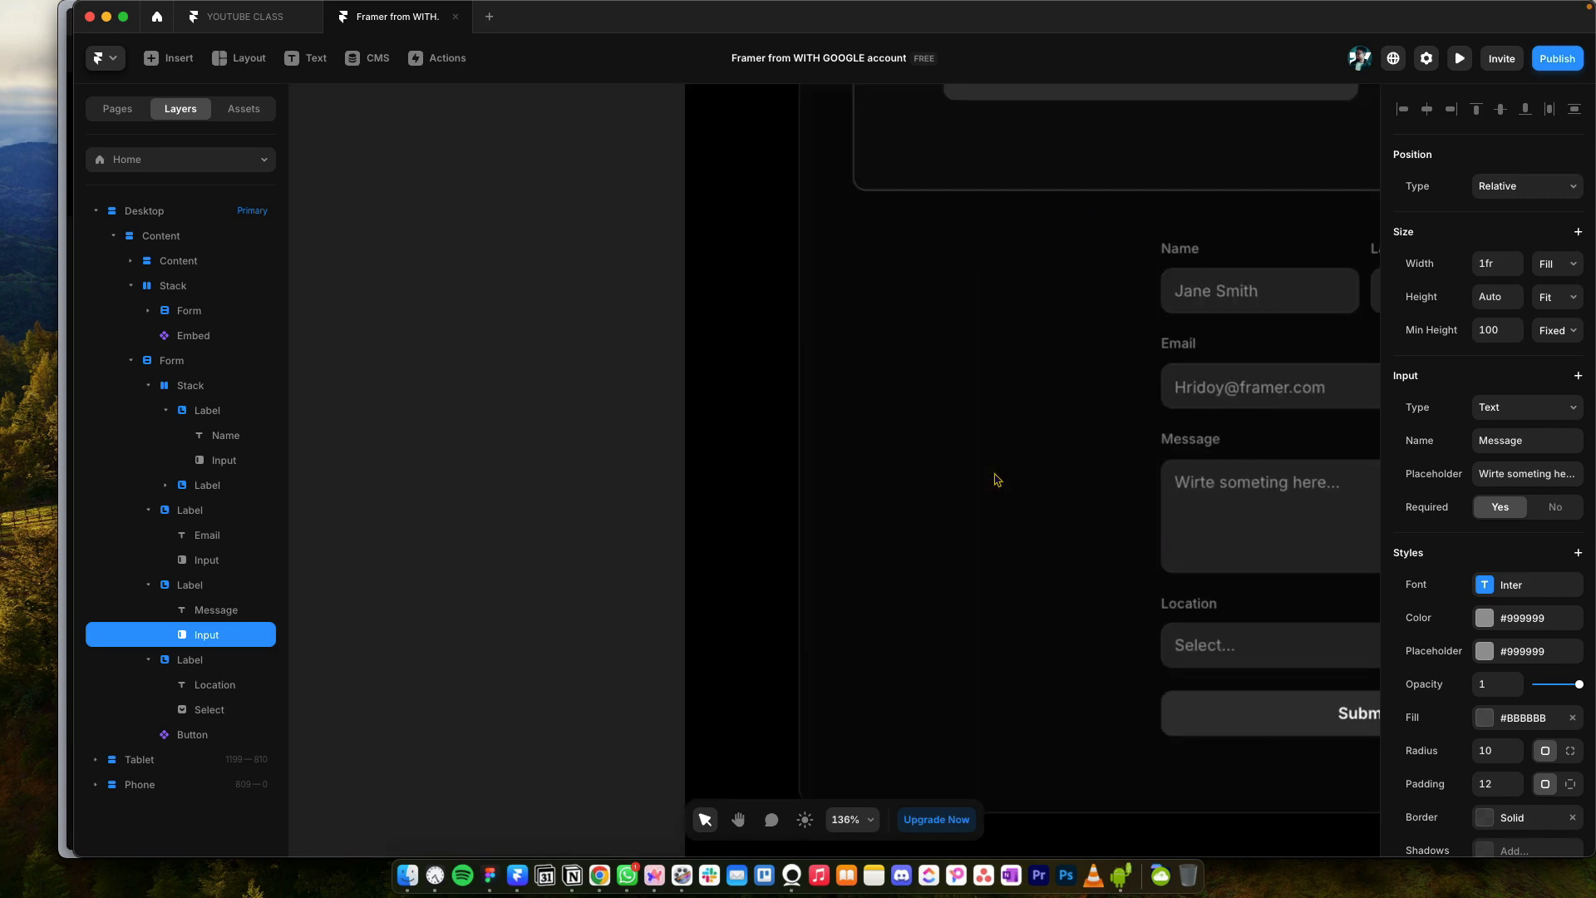
{"action": "left_click_drag", "start_coordinate": [995, 474], "coordinate": [623, 548]}
{"action": "scroll", "coordinate": [831, 474], "scroll_direction": "up", "scroll_amount": 1}
{"action": "left_click_drag", "start_coordinate": [831, 474], "coordinate": [591, 496]}
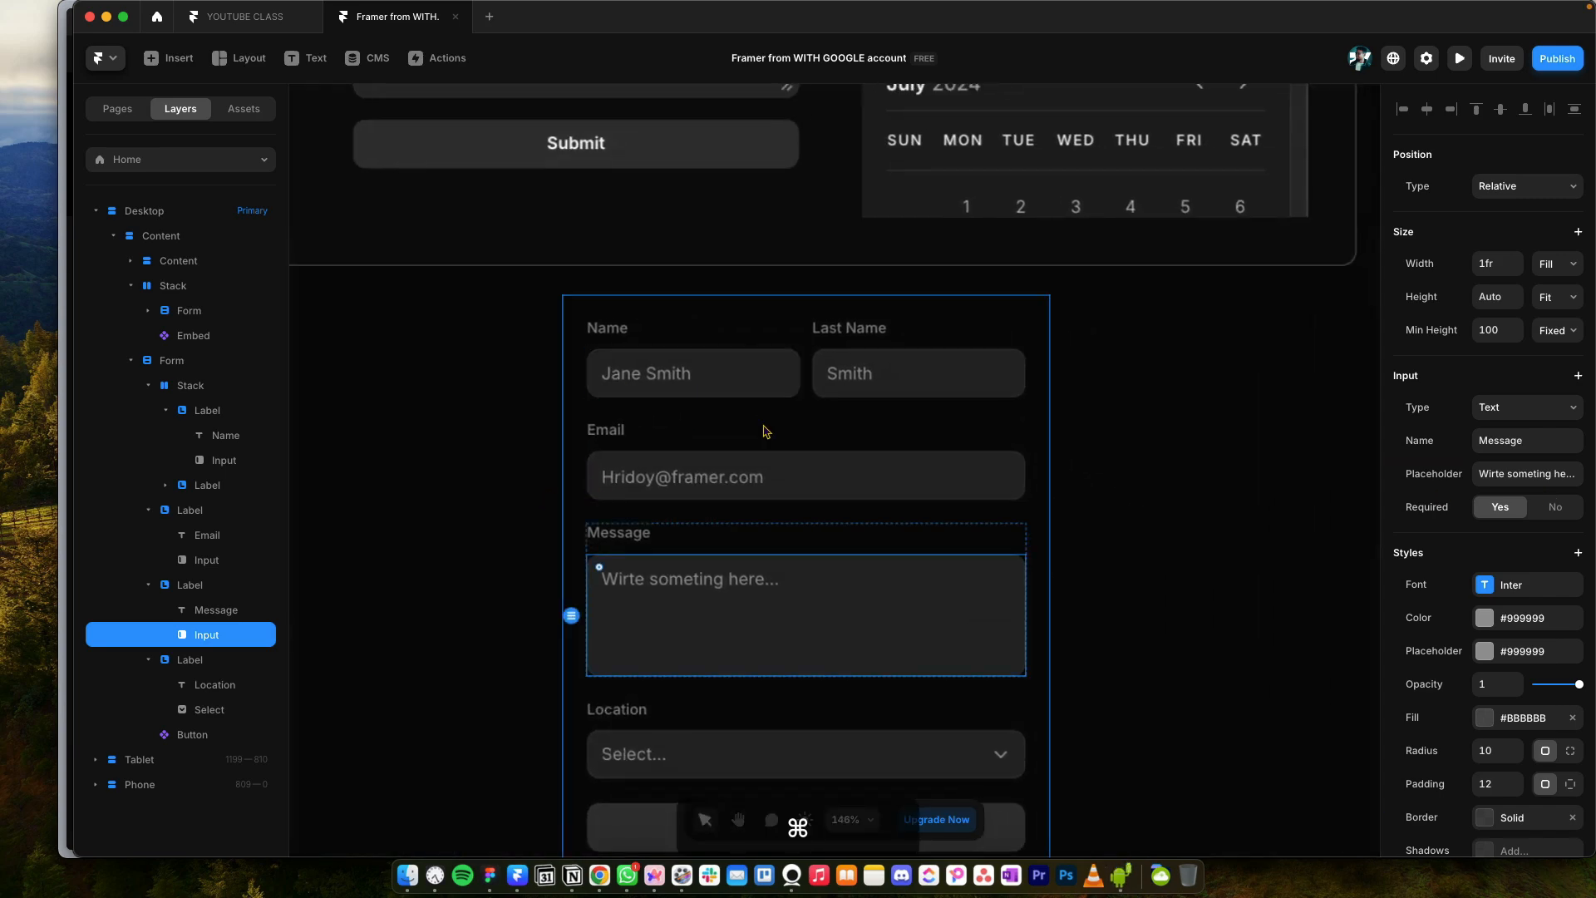
{"action": "scroll", "coordinate": [805, 510], "scroll_direction": "down", "scroll_amount": 3}
{"action": "left_click", "coordinate": [742, 619]}
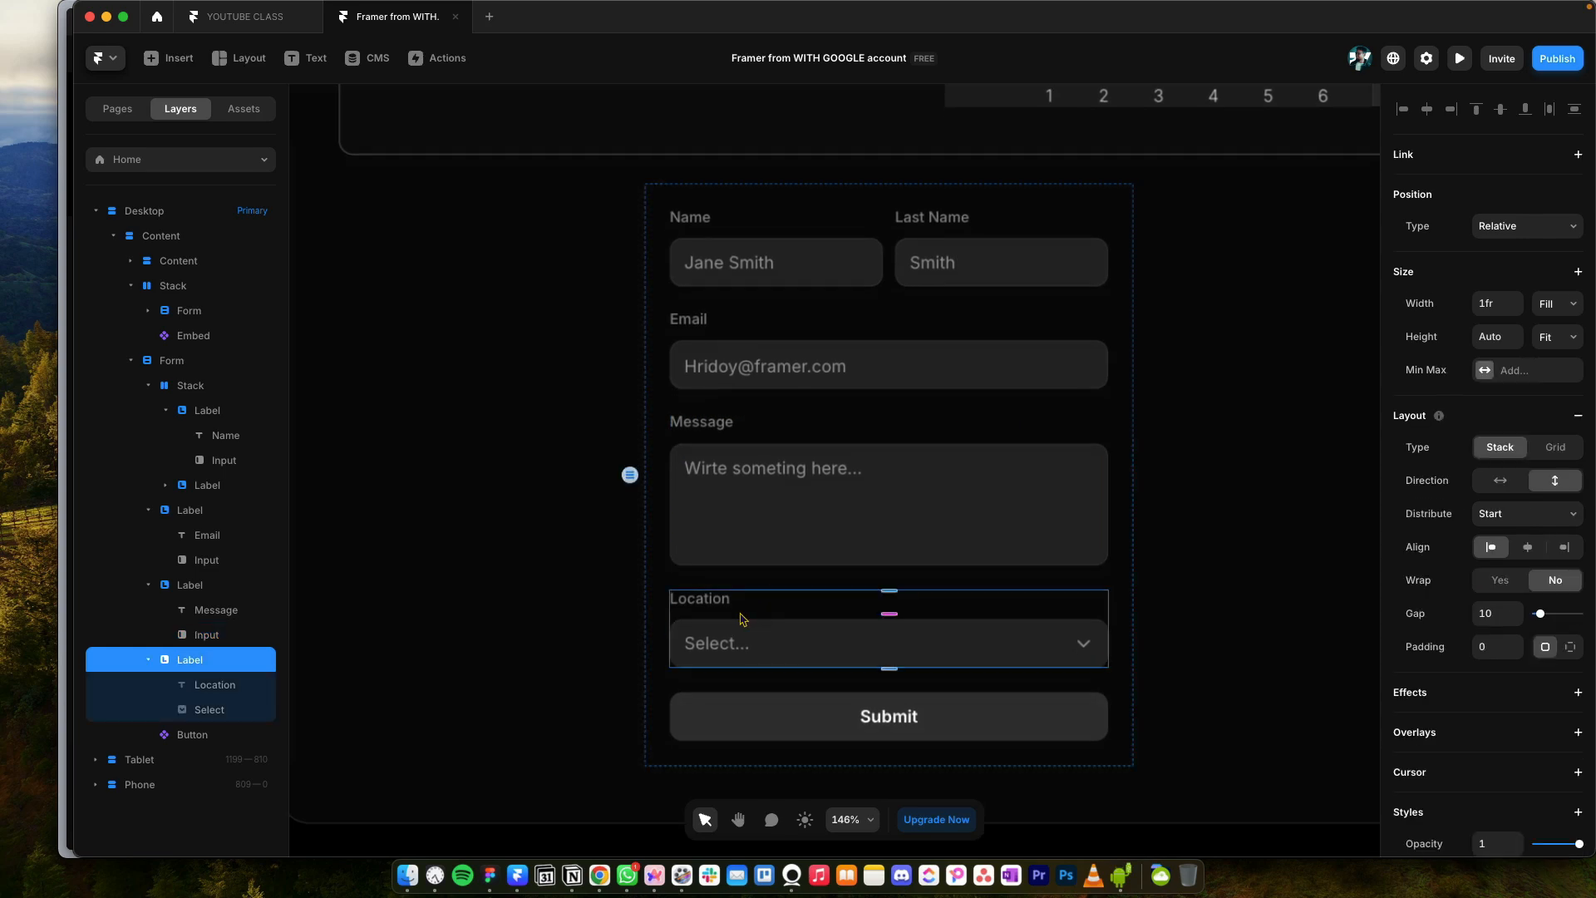
{"action": "double_click", "coordinate": [723, 604]}
{"action": "double_click", "coordinate": [715, 599]}
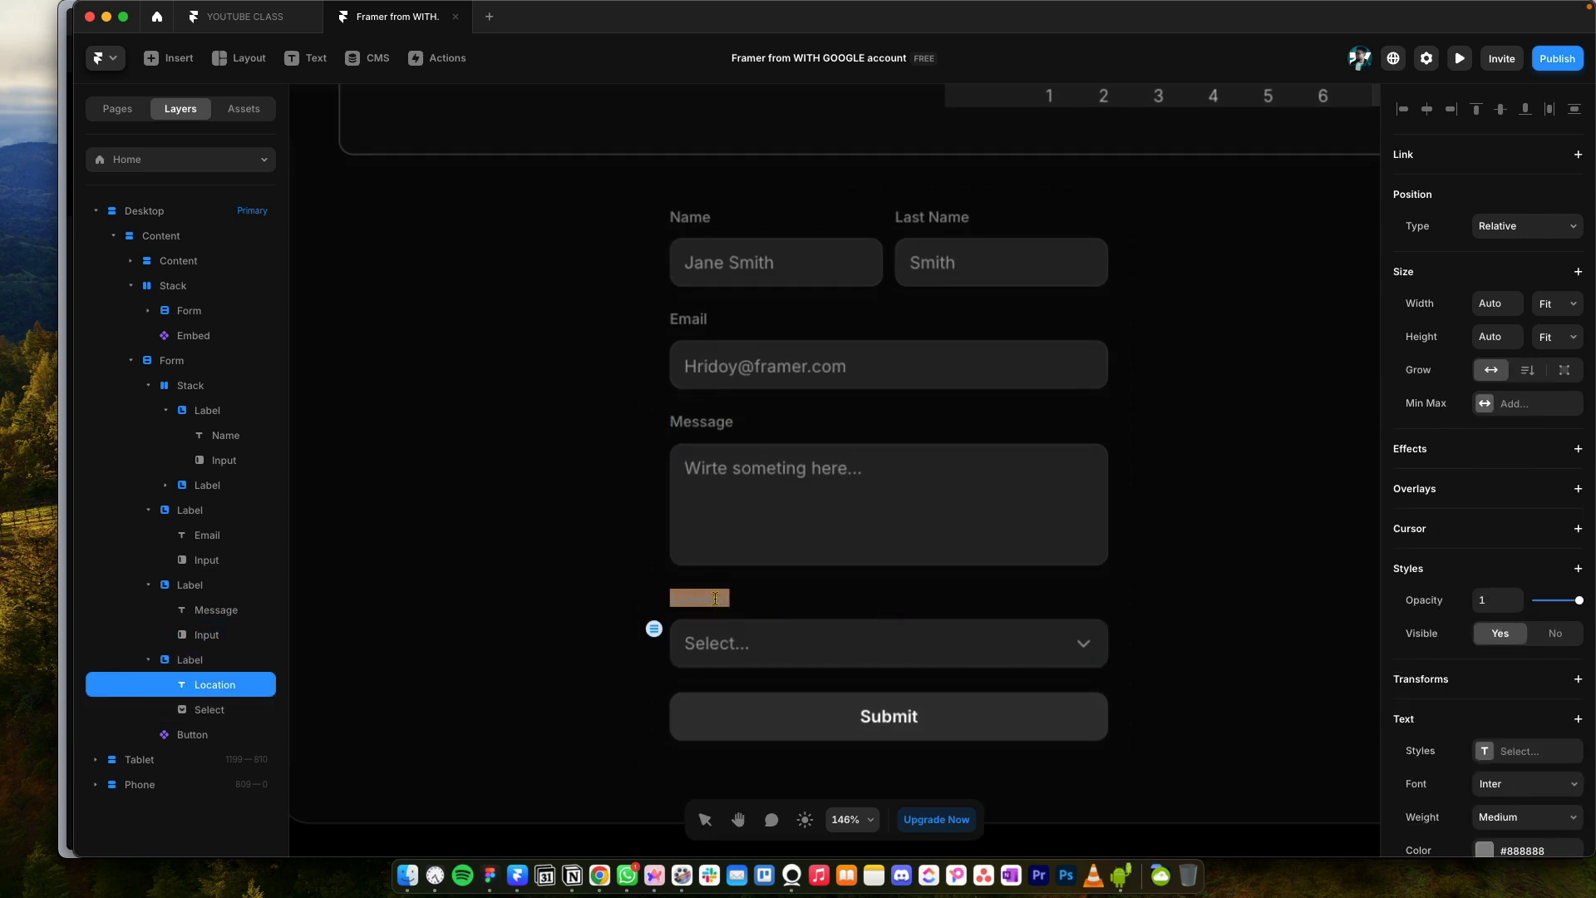
{"action": "type", "text": "Services"}
{"action": "key", "text": "shift+Return"}
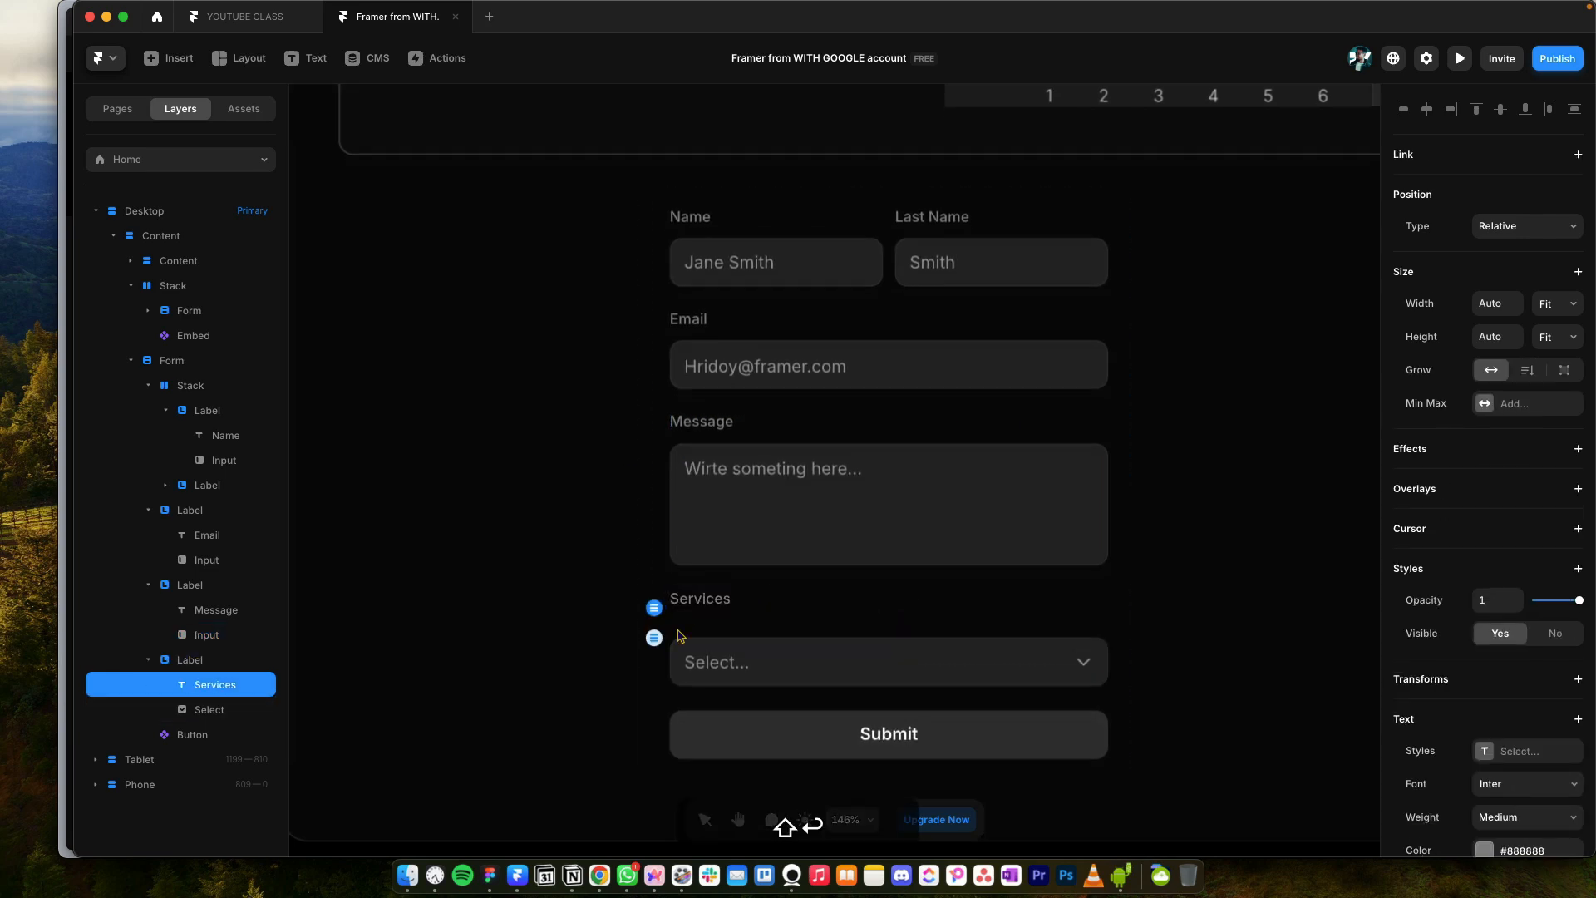
{"action": "key", "text": "shift+BackSpace"}
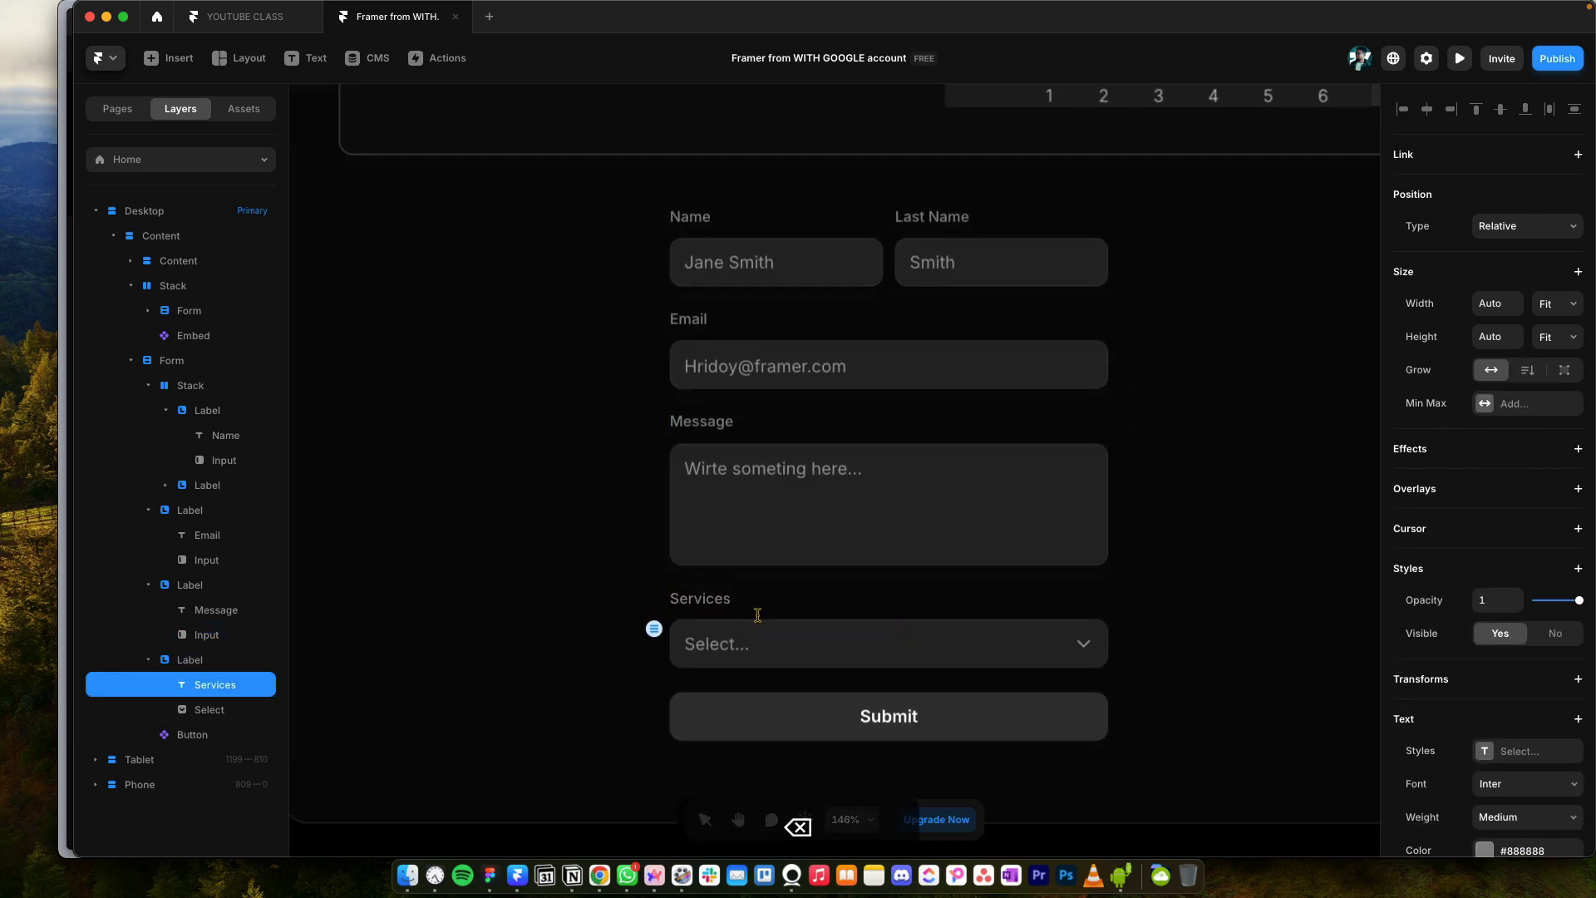
{"action": "key", "text": "Escape"}
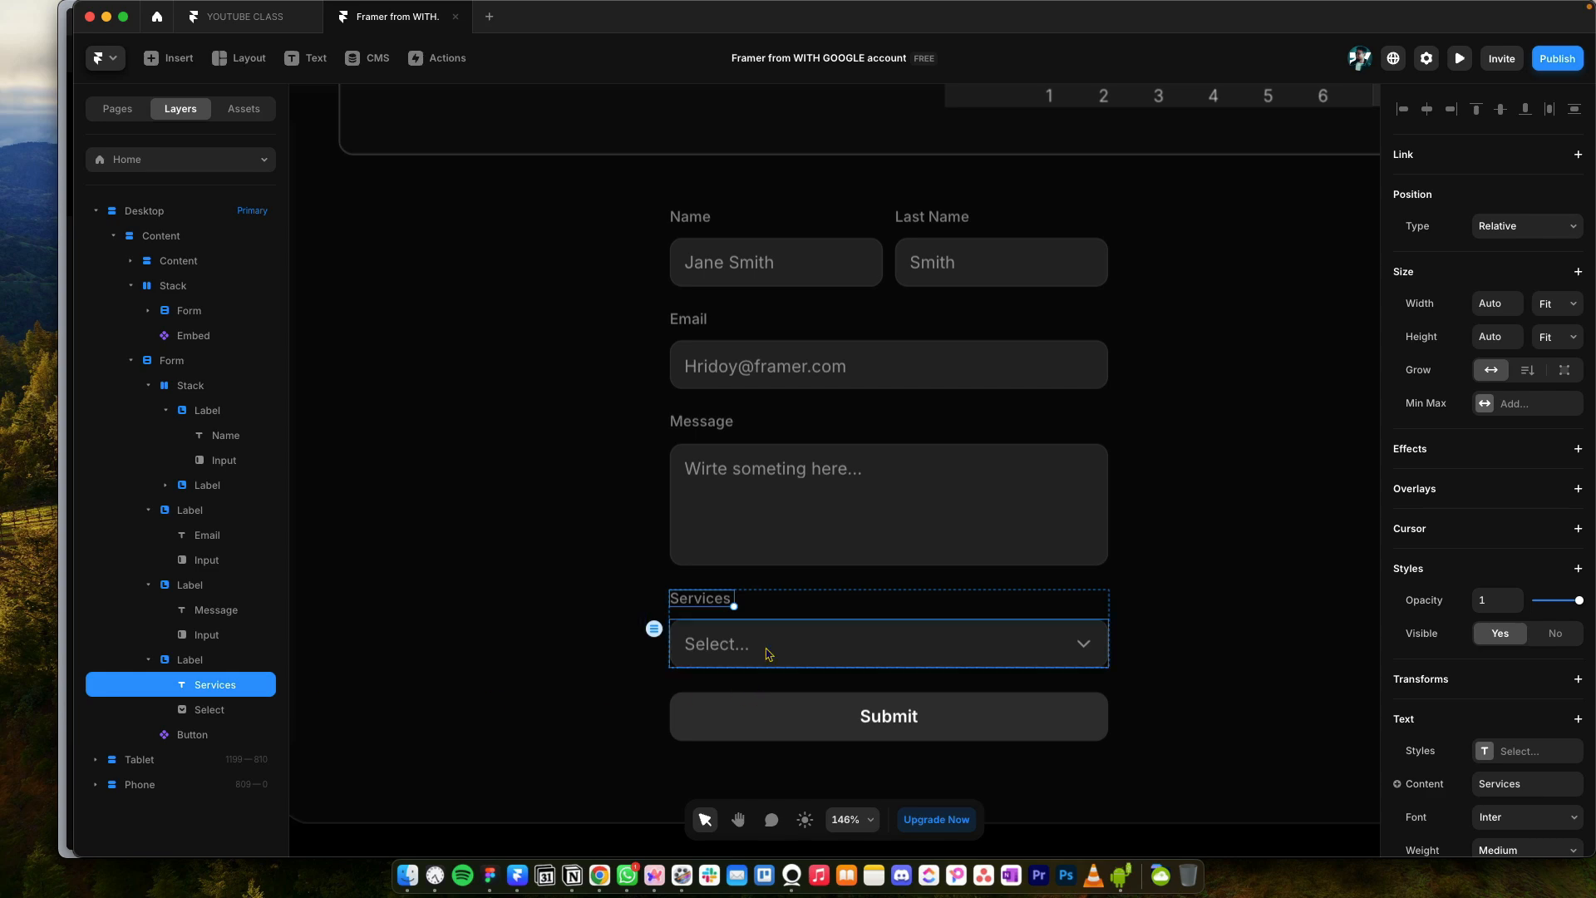
Step: Delete the Select dropdown under the Services label
{"action": "left_click", "coordinate": [766, 661]}
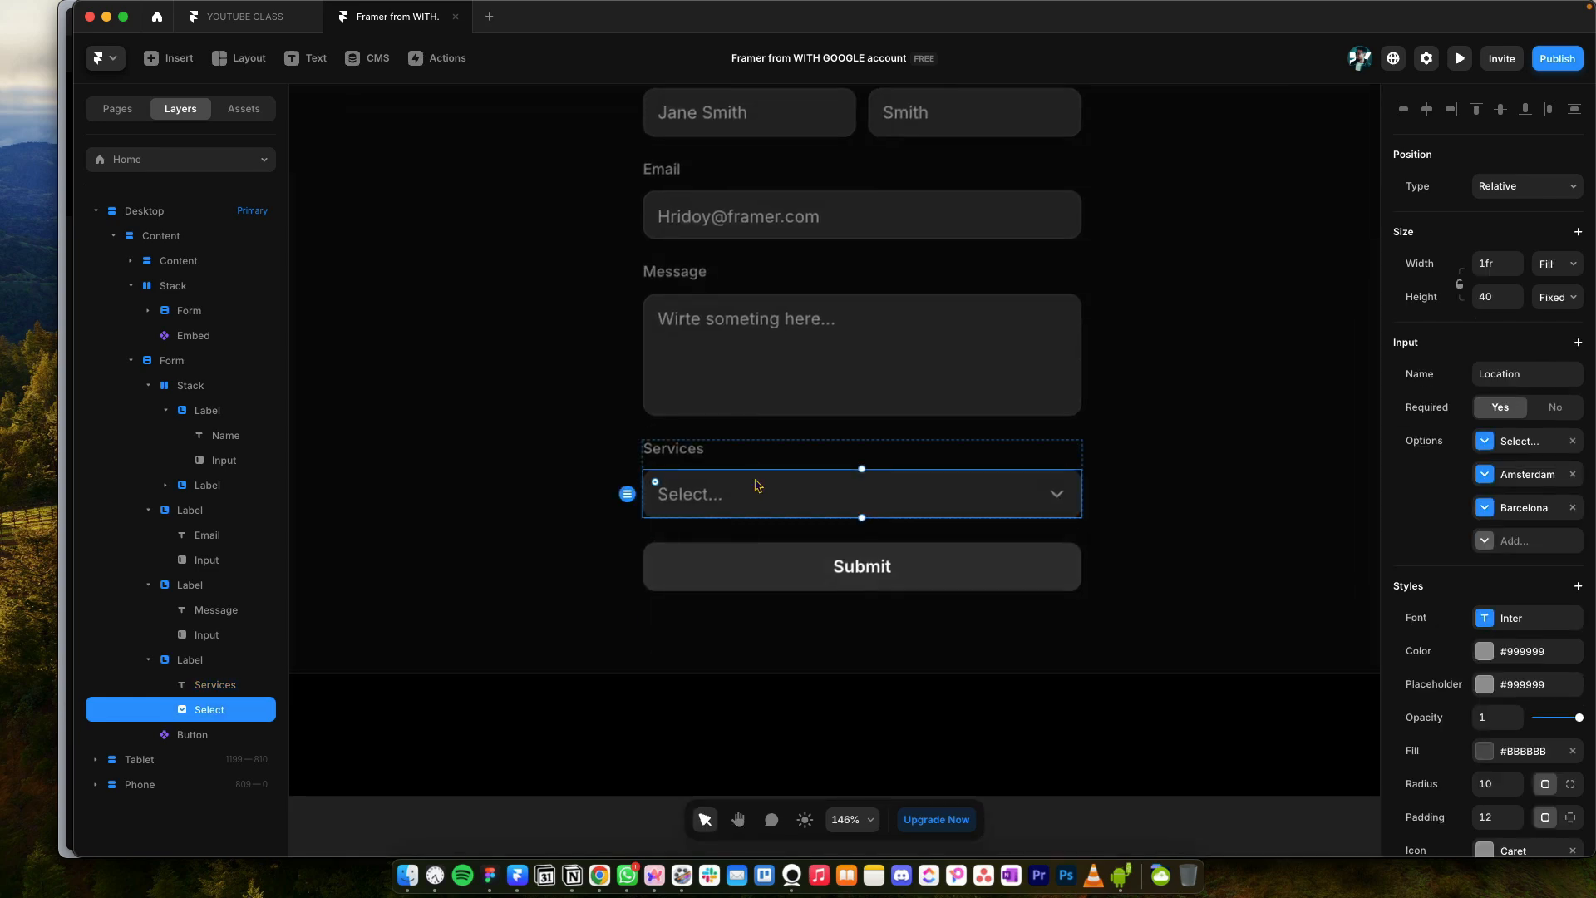
{"action": "key", "text": "Delete"}
Step: Add a new Select field to the form
{"action": "left_click", "coordinate": [795, 542]}
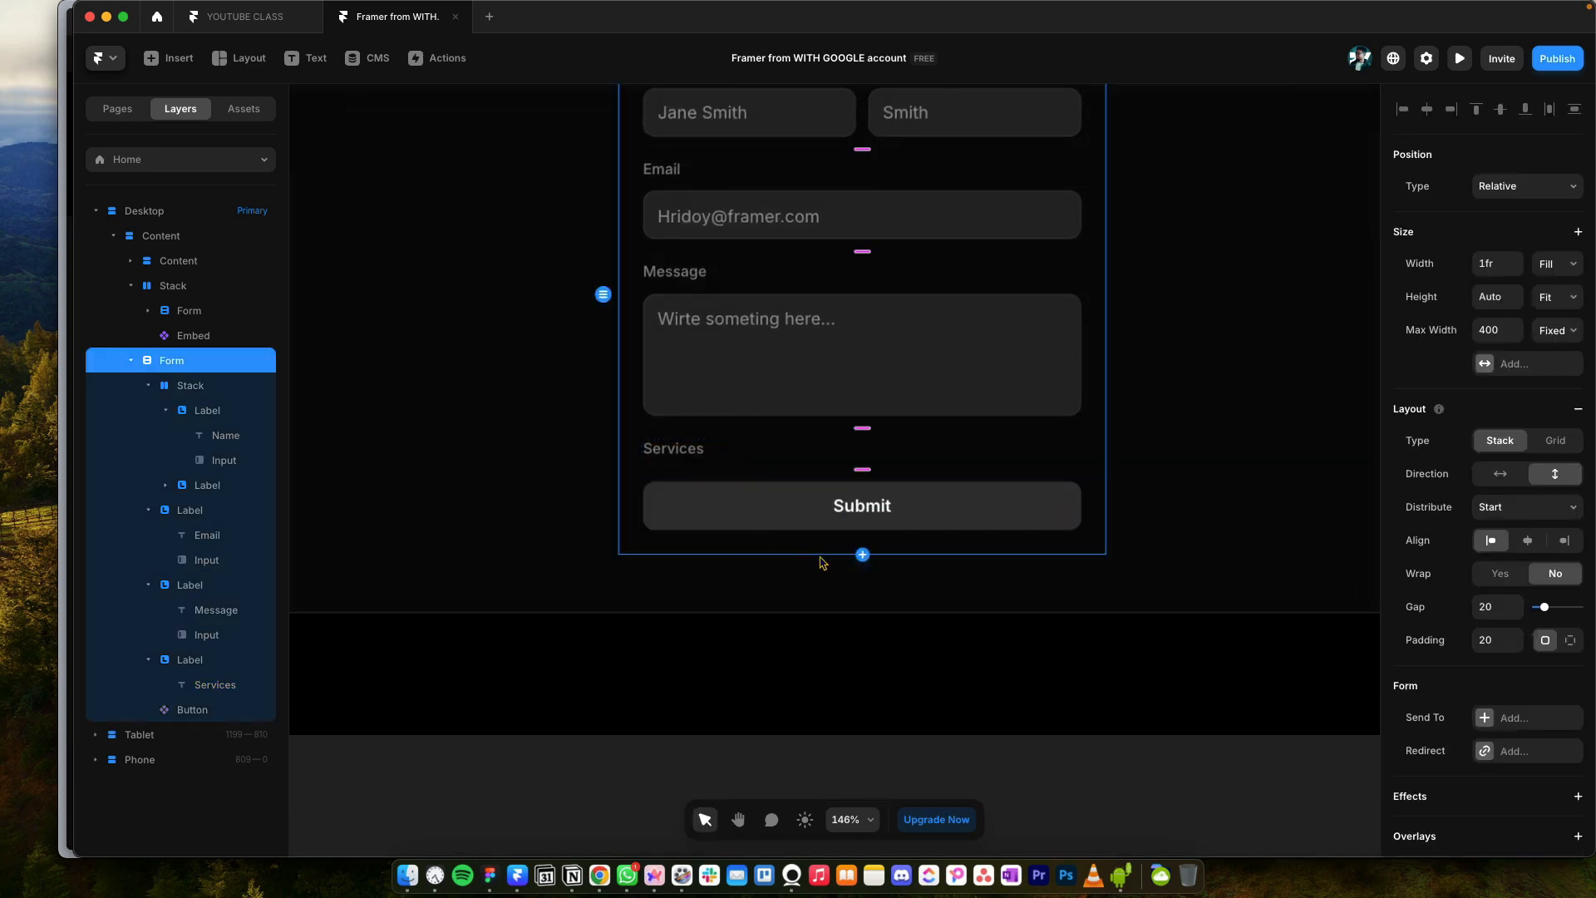
{"action": "left_click", "coordinate": [862, 555]}
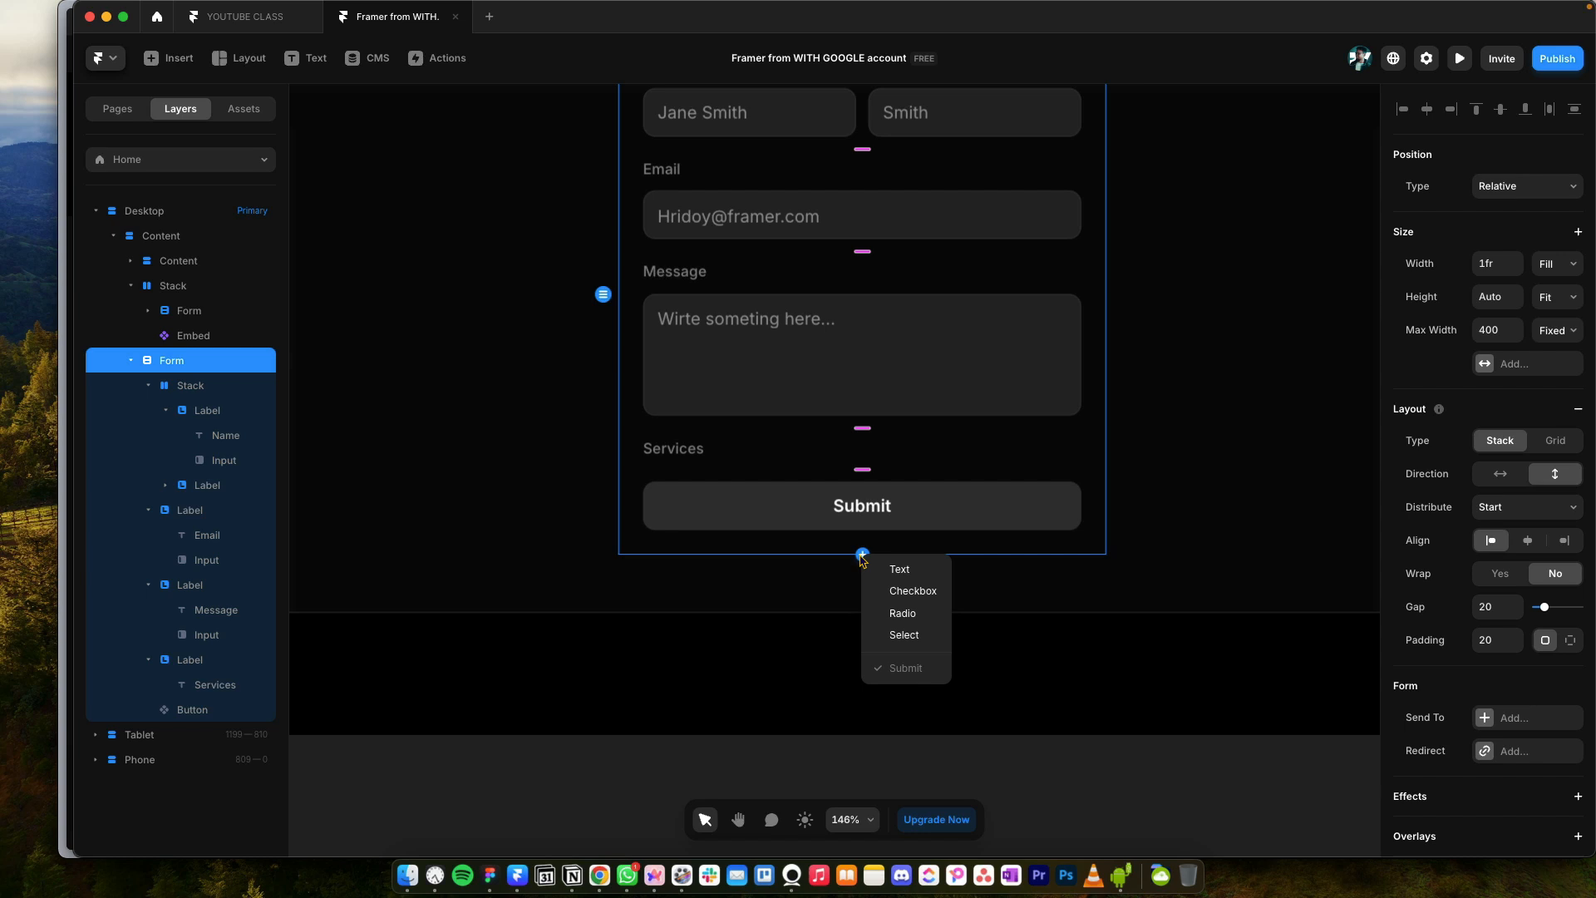
{"action": "left_click", "coordinate": [904, 637]}
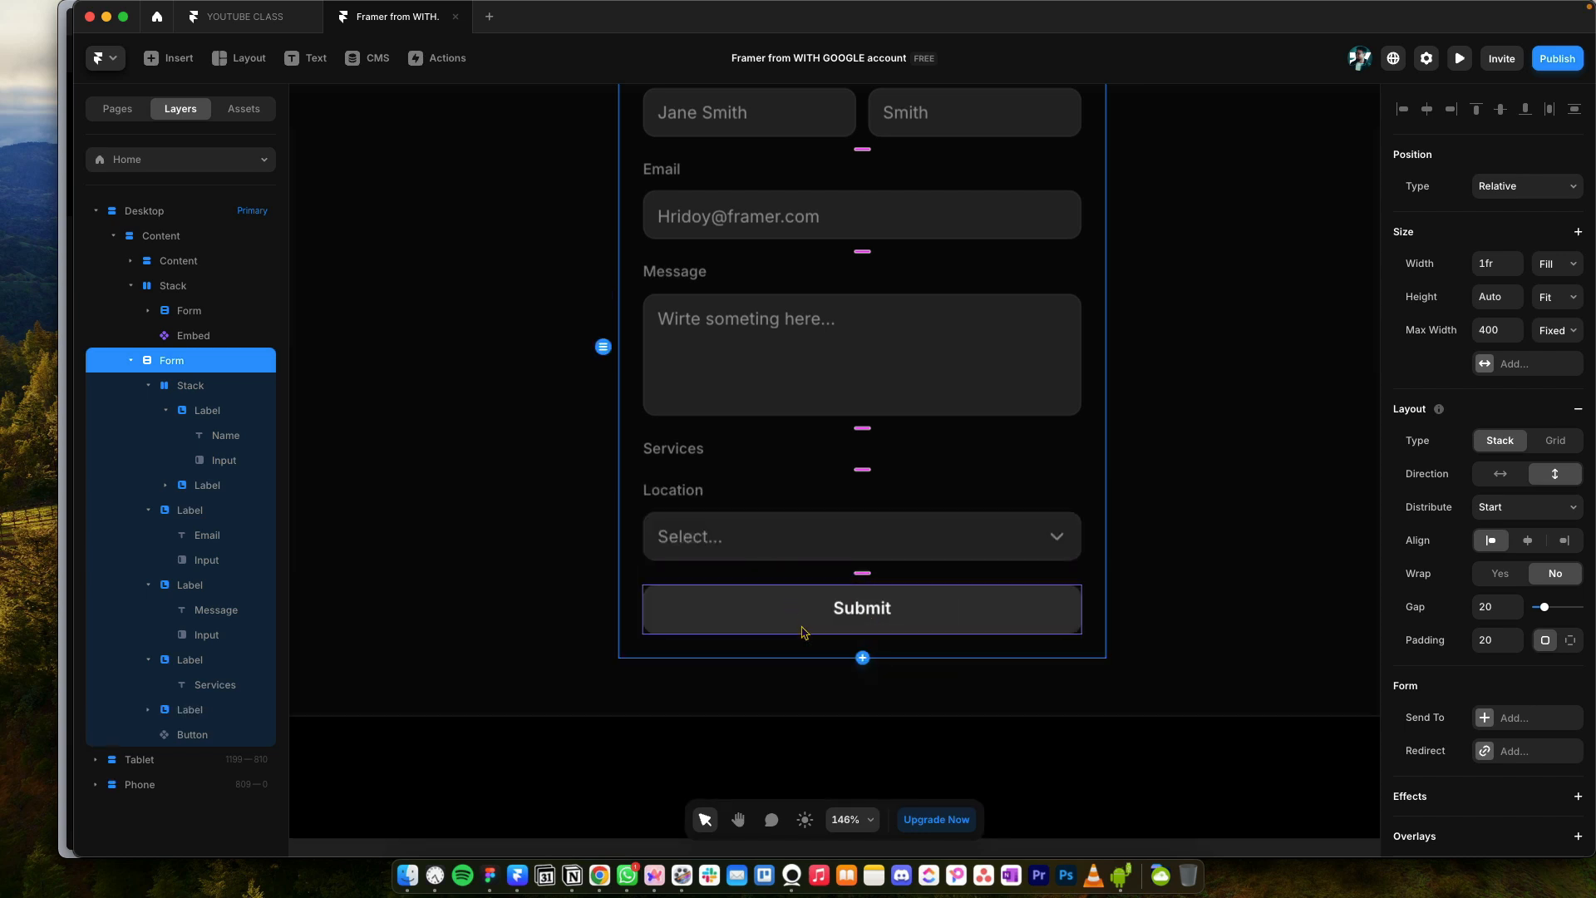
Step: Add a Checkbox field and a Radio field to the form above the Submit button
{"action": "left_click", "coordinate": [863, 657]}
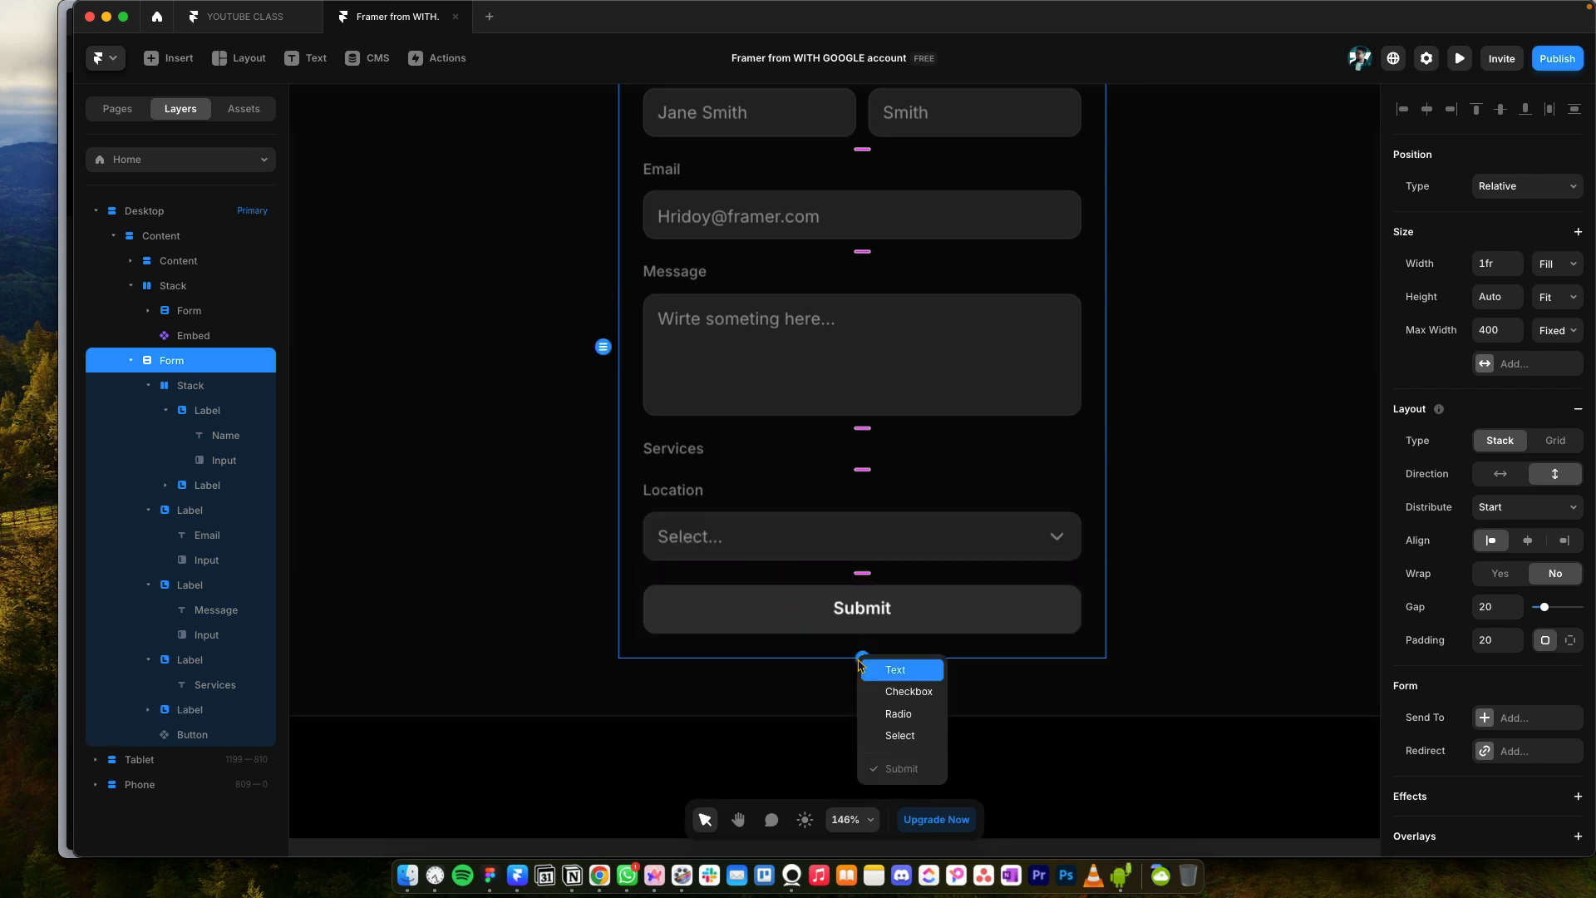
{"action": "left_click", "coordinate": [901, 699]}
{"action": "left_click", "coordinate": [862, 702]}
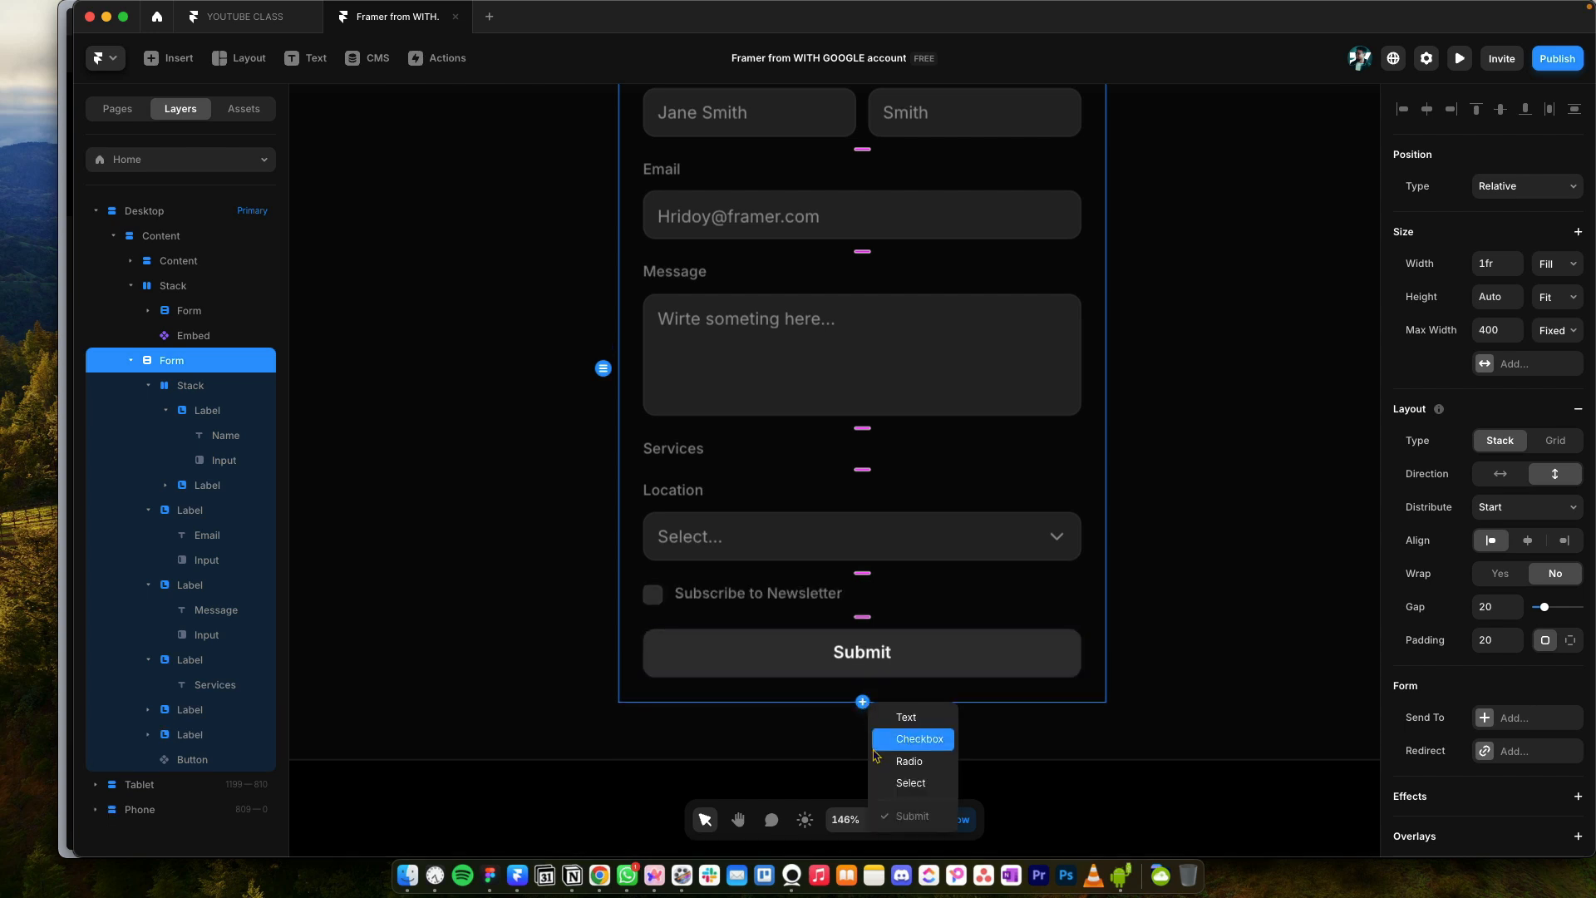
{"action": "left_click", "coordinate": [883, 761]}
Step: Set the Subscribe to Newsletter checkbox's Checked option to Yes and leave Required at No
{"action": "scroll", "coordinate": [553, 580], "scroll_direction": "right", "scroll_amount": 3}
{"action": "left_click", "coordinate": [638, 565]}
{"action": "double_click", "coordinate": [640, 523]}
{"action": "double_click", "coordinate": [640, 523]}
{"action": "key", "text": "Escape"}
{"action": "left_click", "coordinate": [574, 523]}
{"action": "left_click", "coordinate": [693, 523]}
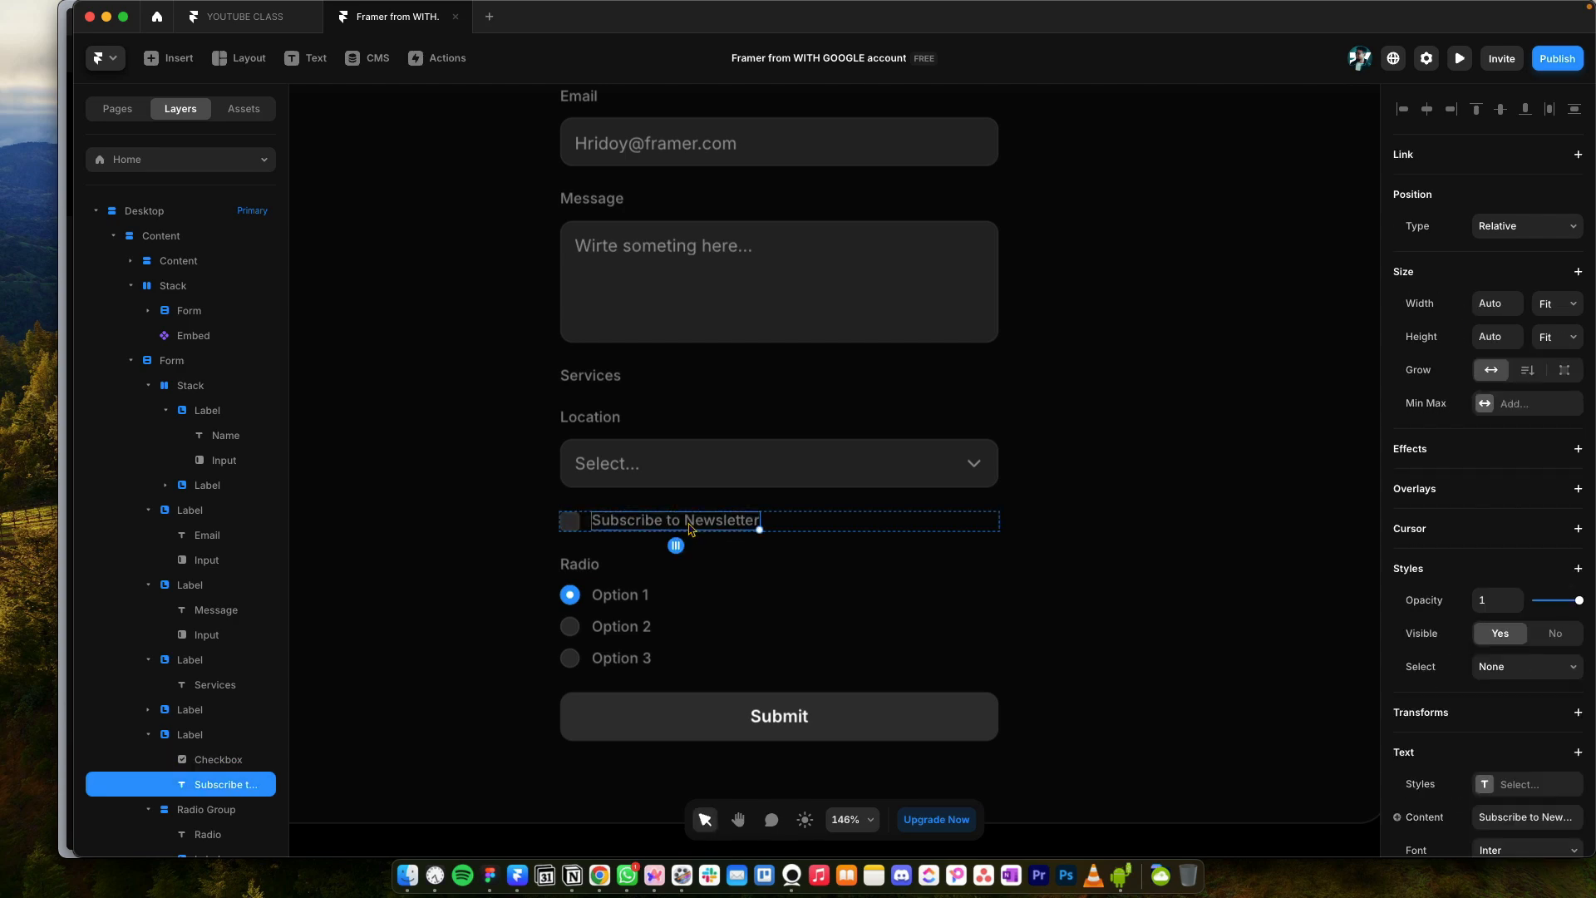
{"action": "left_click", "coordinate": [570, 524]}
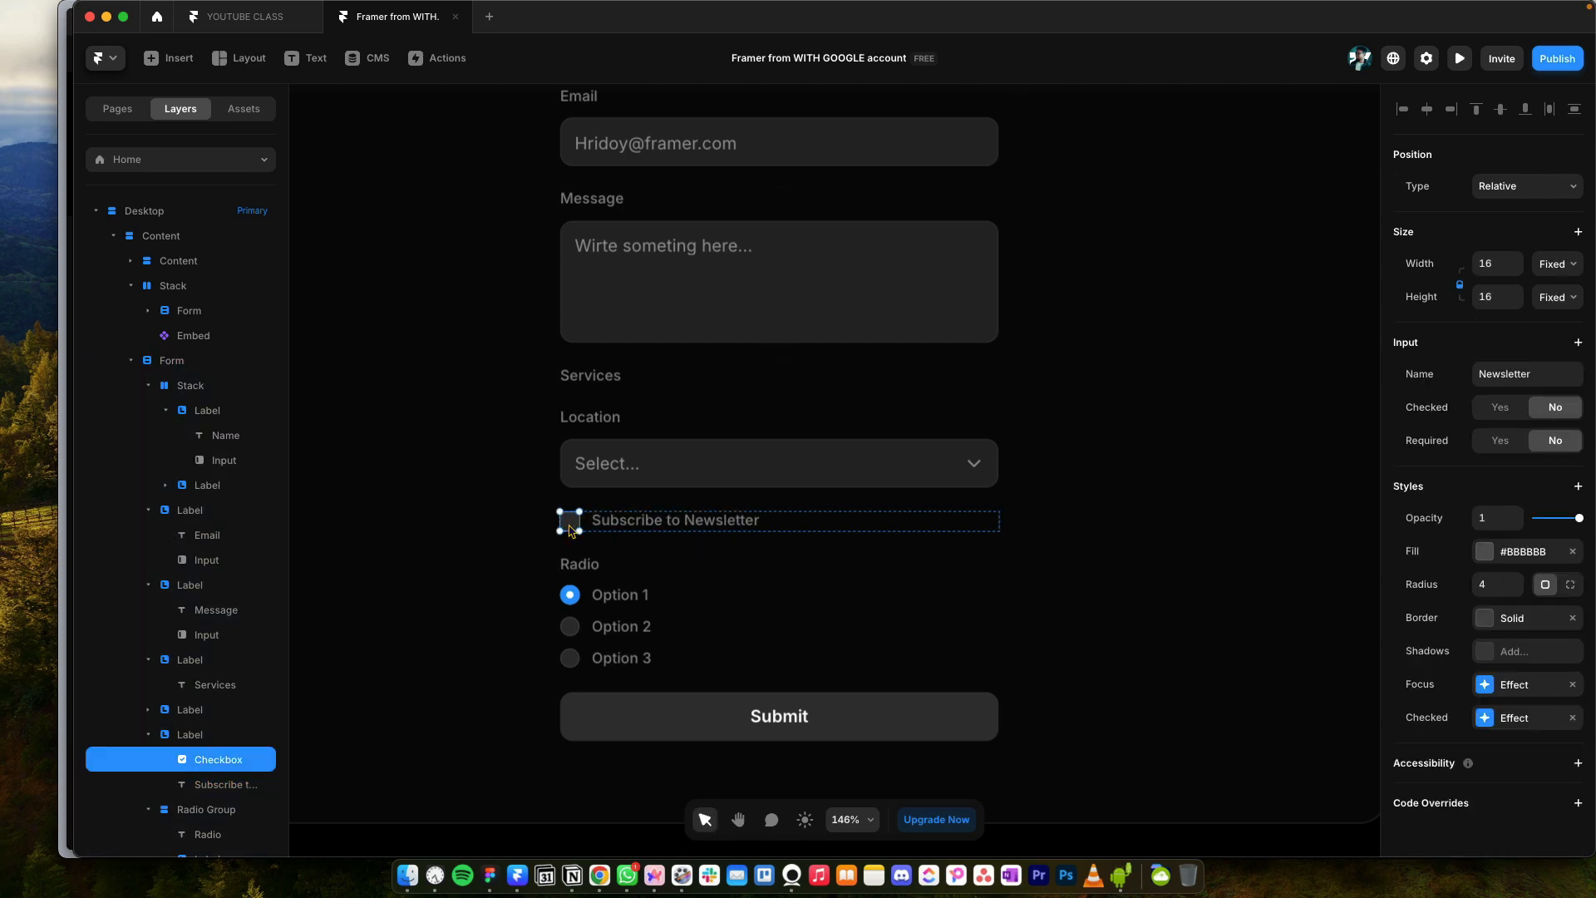
{"action": "left_click", "coordinate": [1483, 408]}
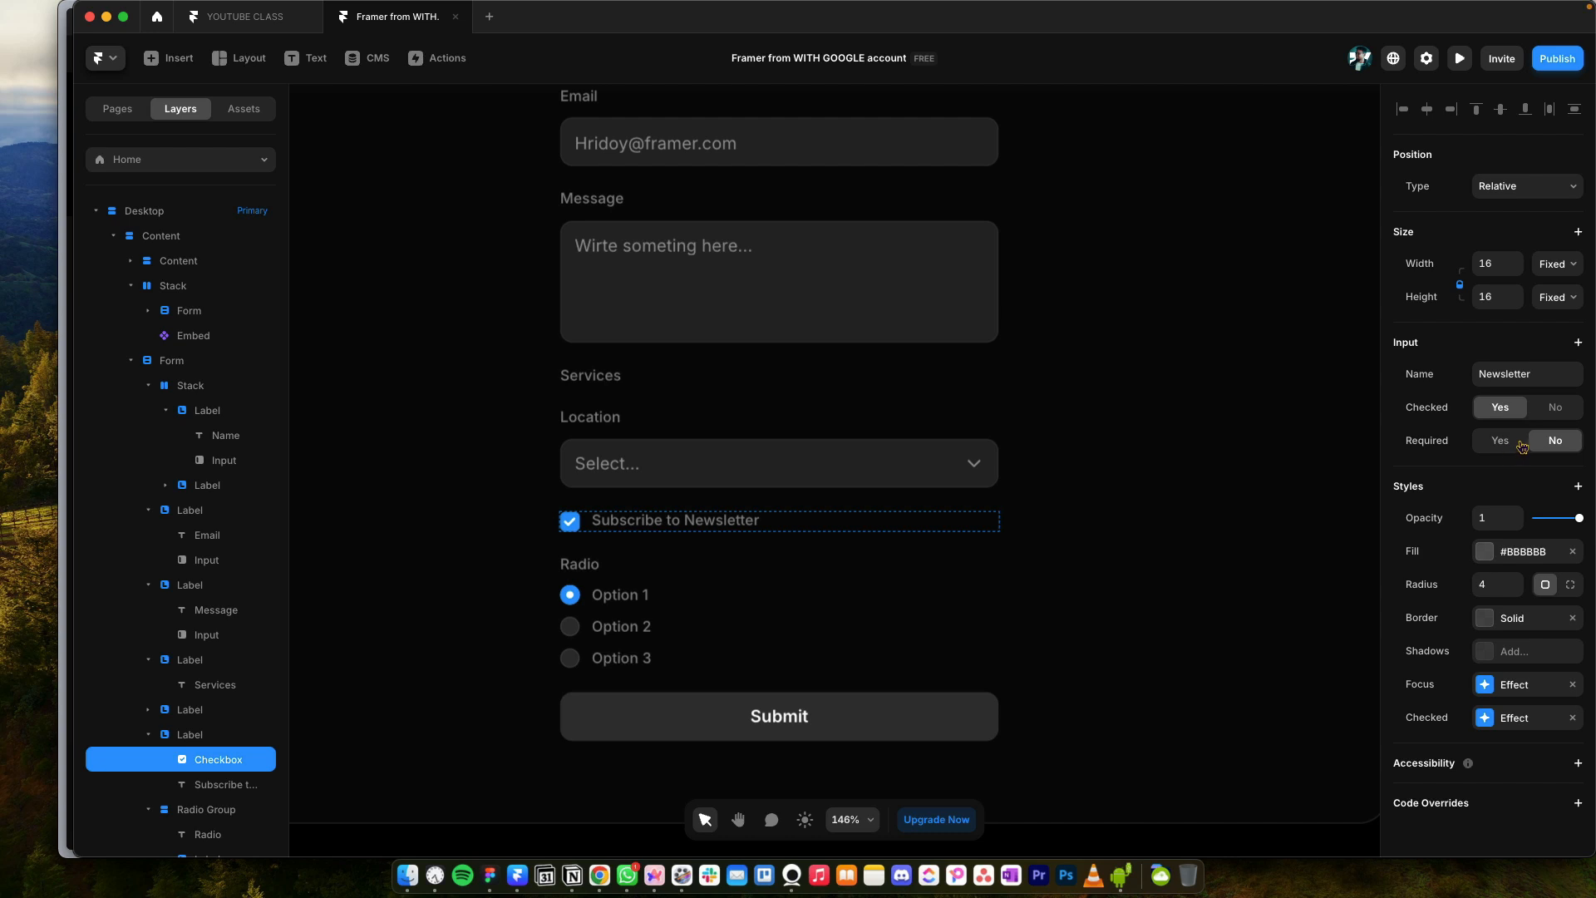
{"action": "left_click", "coordinate": [1497, 442]}
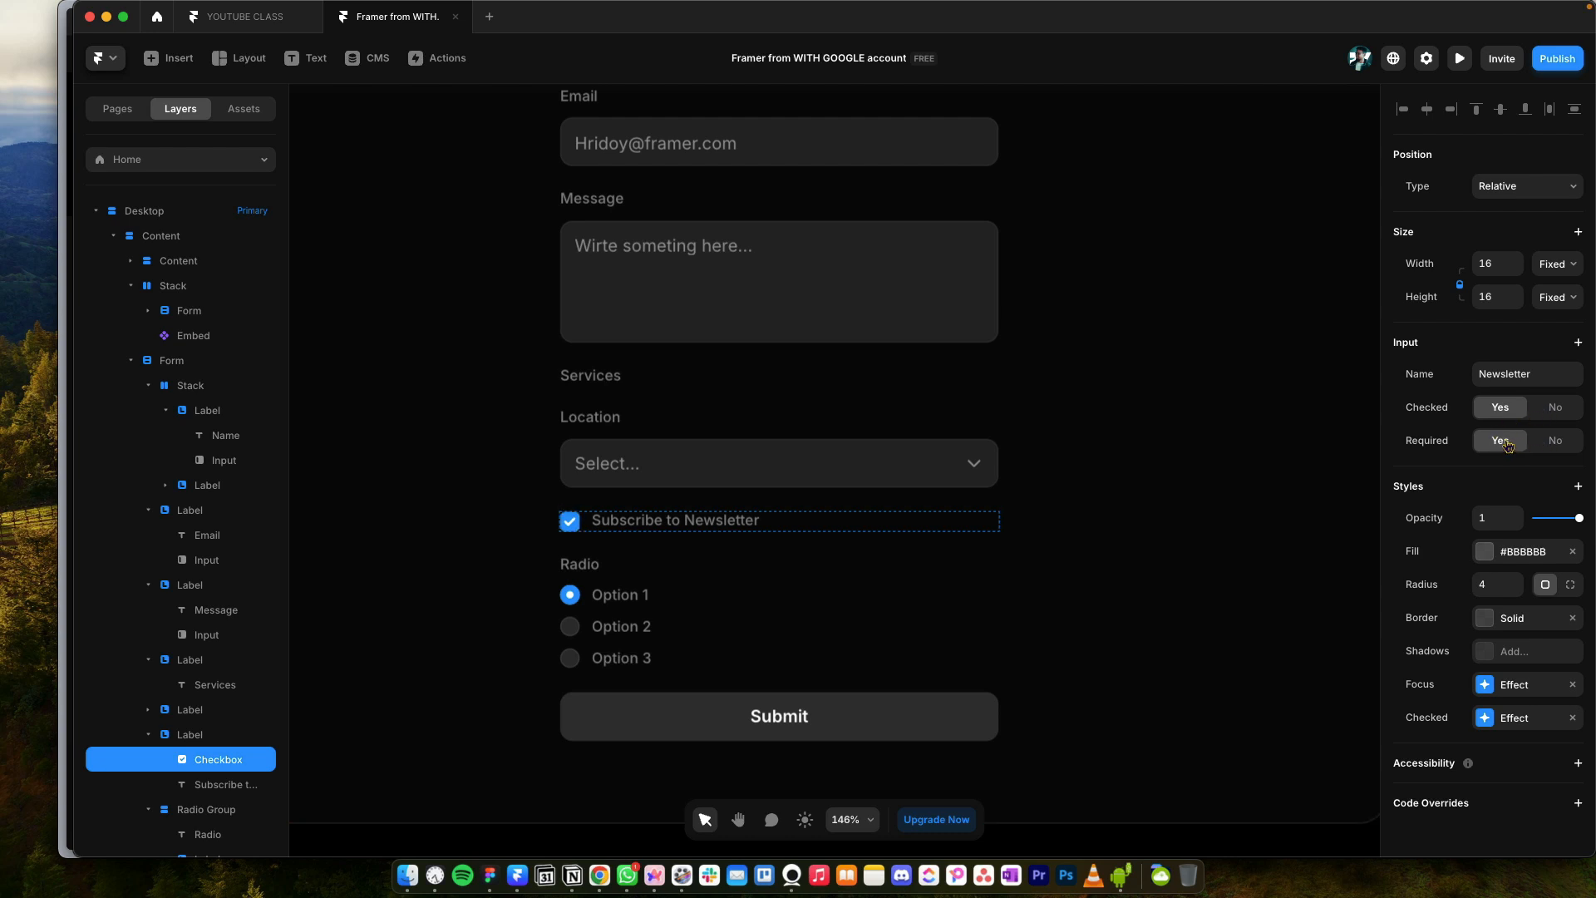
{"action": "left_click", "coordinate": [1543, 439]}
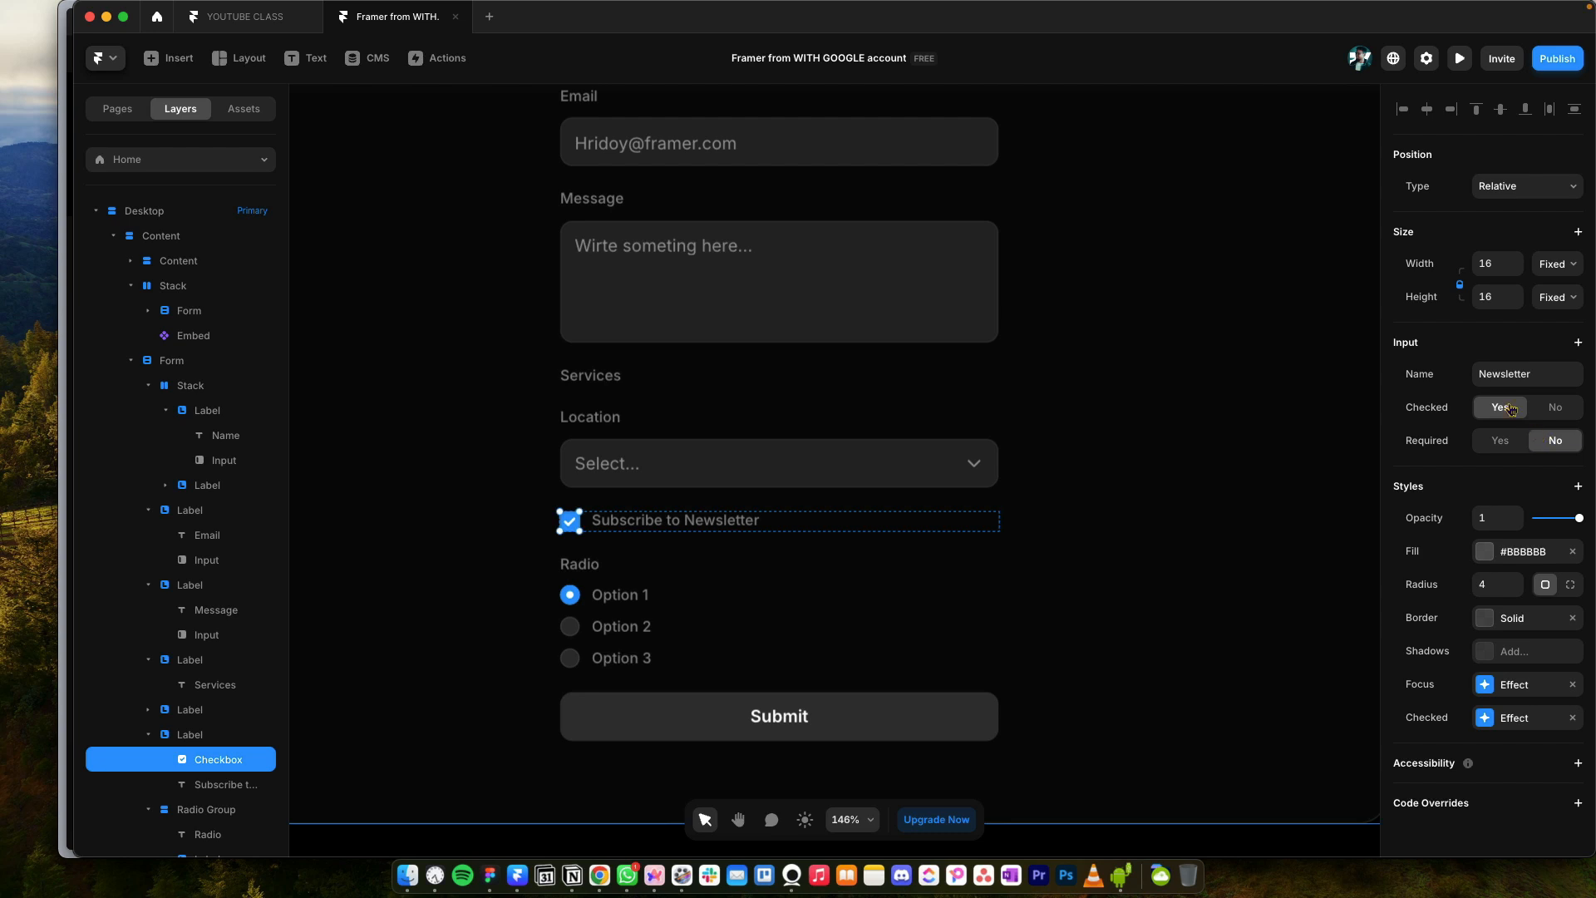
Step: Delete the empty Services label above the Location dropdown and select the Message input's name for checking
{"action": "left_click", "coordinate": [623, 595]}
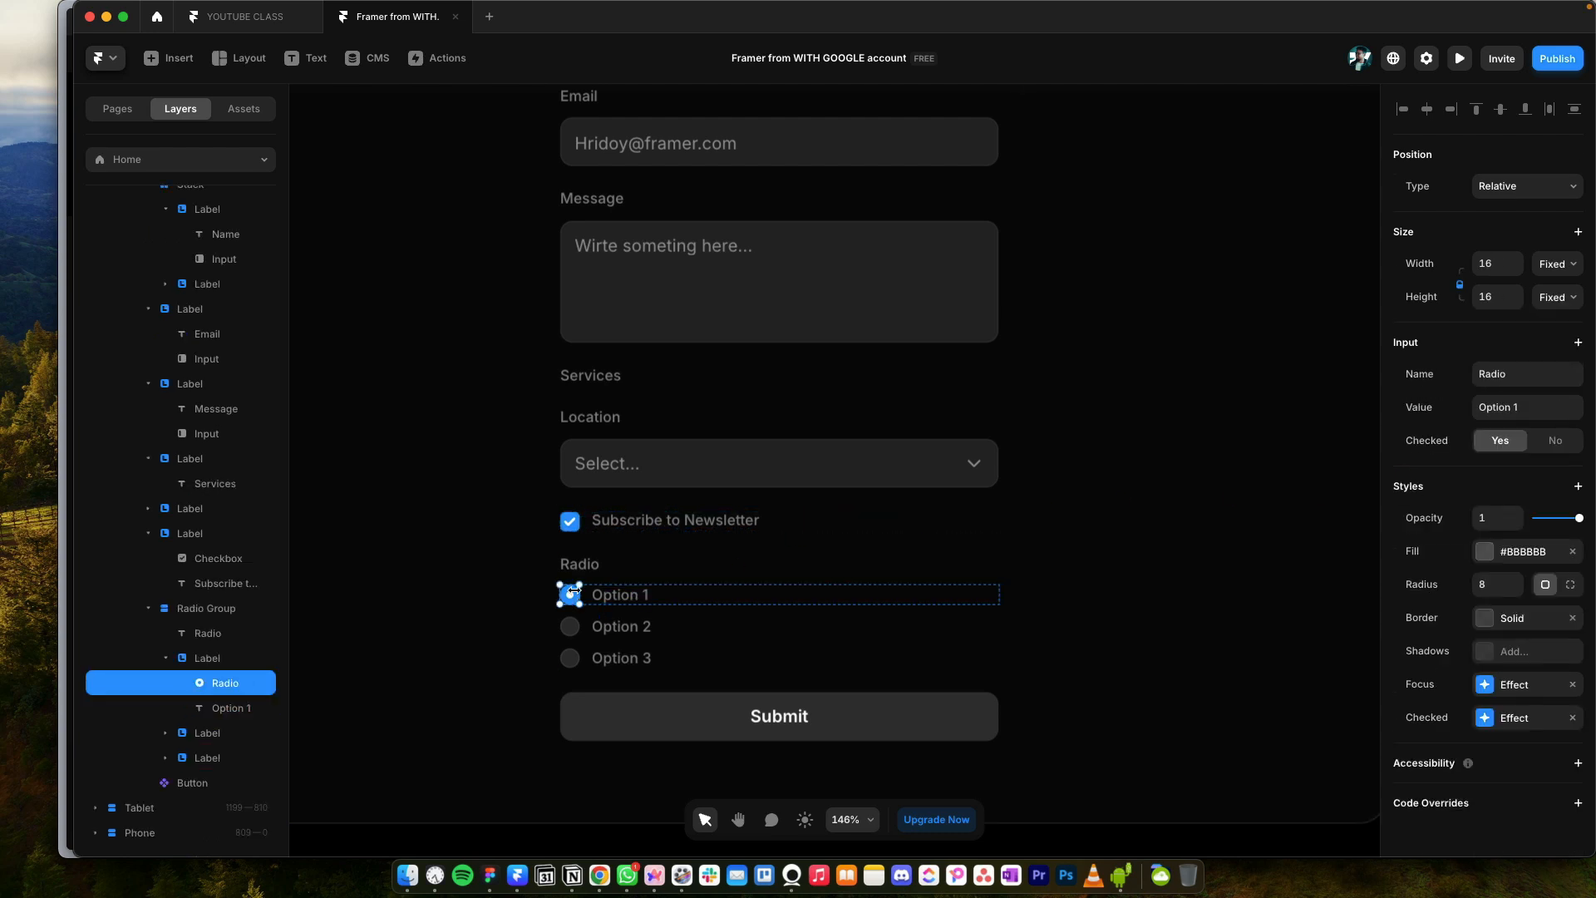
{"action": "scroll", "coordinate": [1236, 656], "scroll_direction": "down", "scroll_amount": 1}
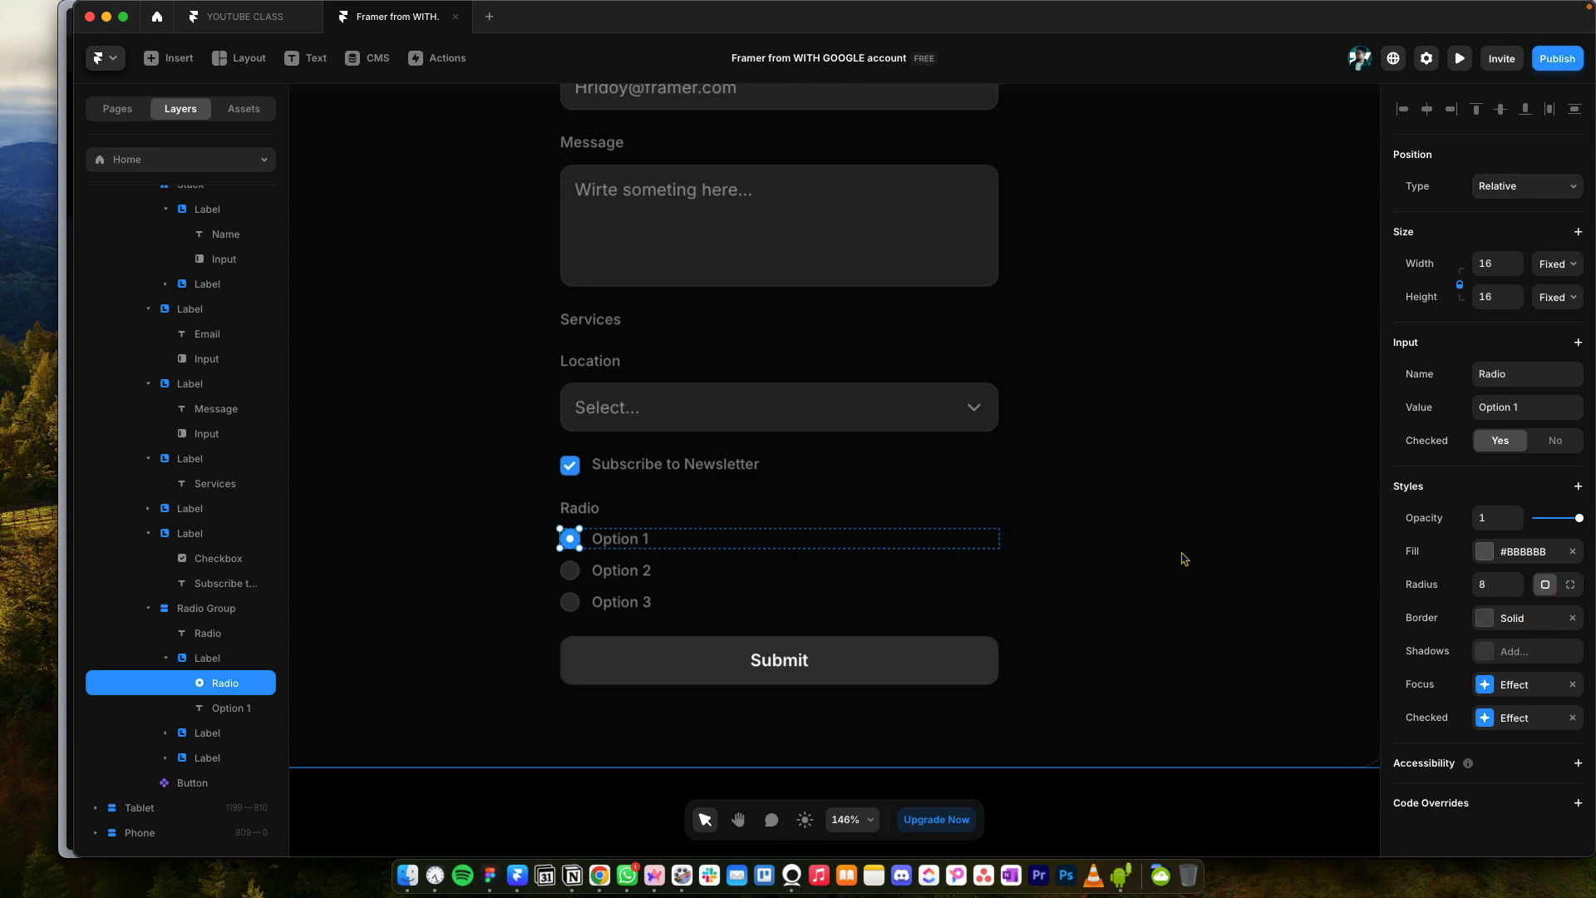
{"action": "scroll", "coordinate": [965, 677], "scroll_direction": "up", "scroll_amount": 4}
{"action": "left_click", "coordinate": [643, 406]}
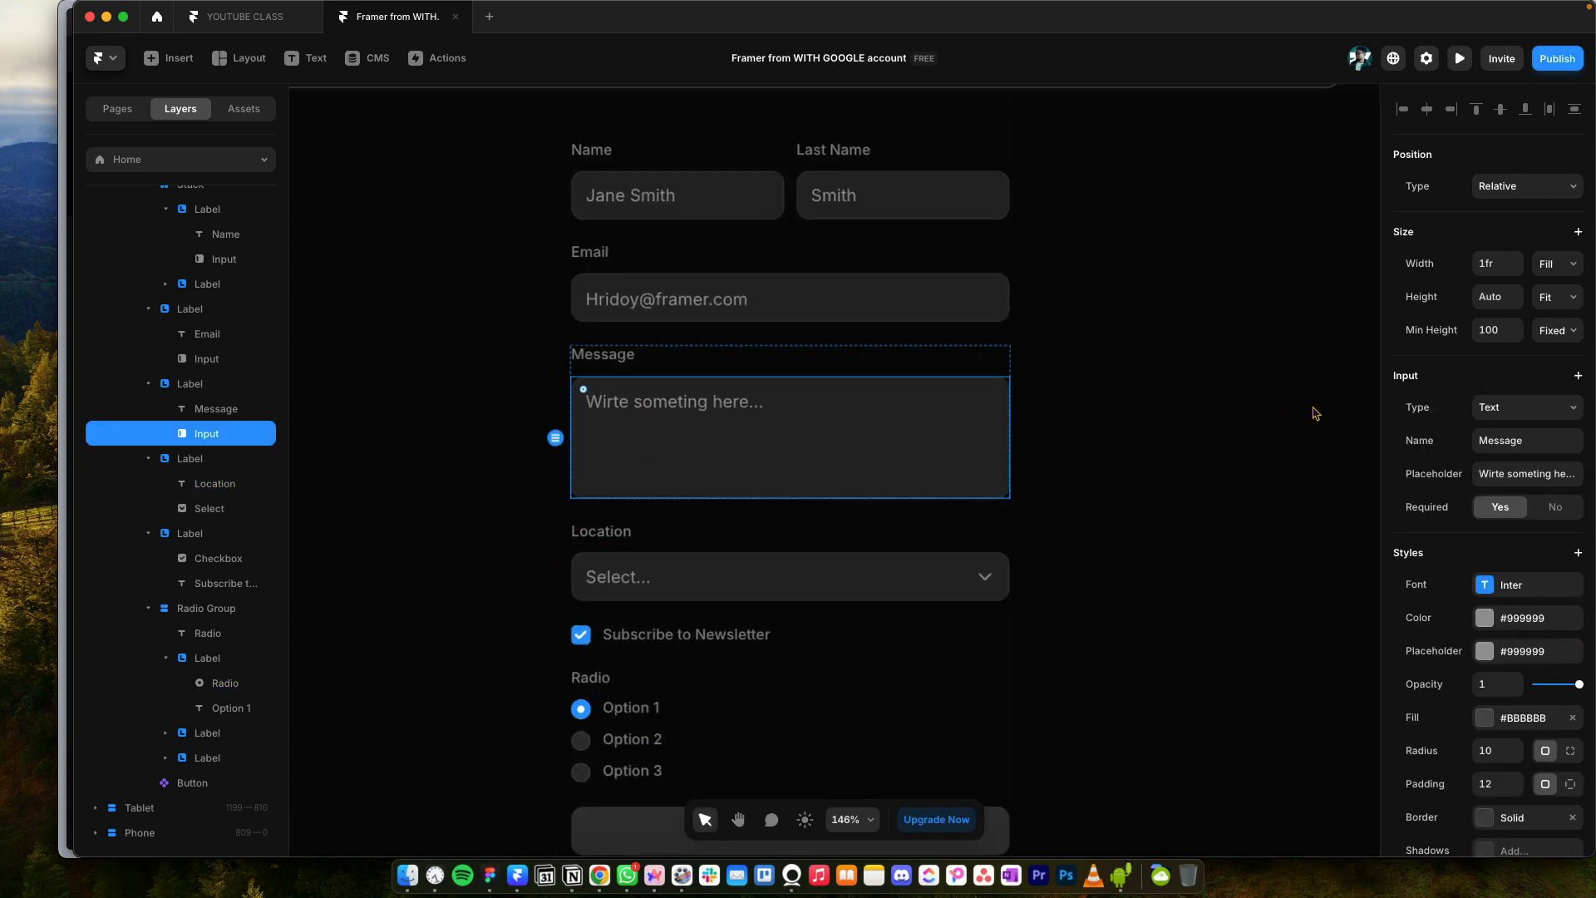
{"action": "left_click", "coordinate": [1533, 443]}
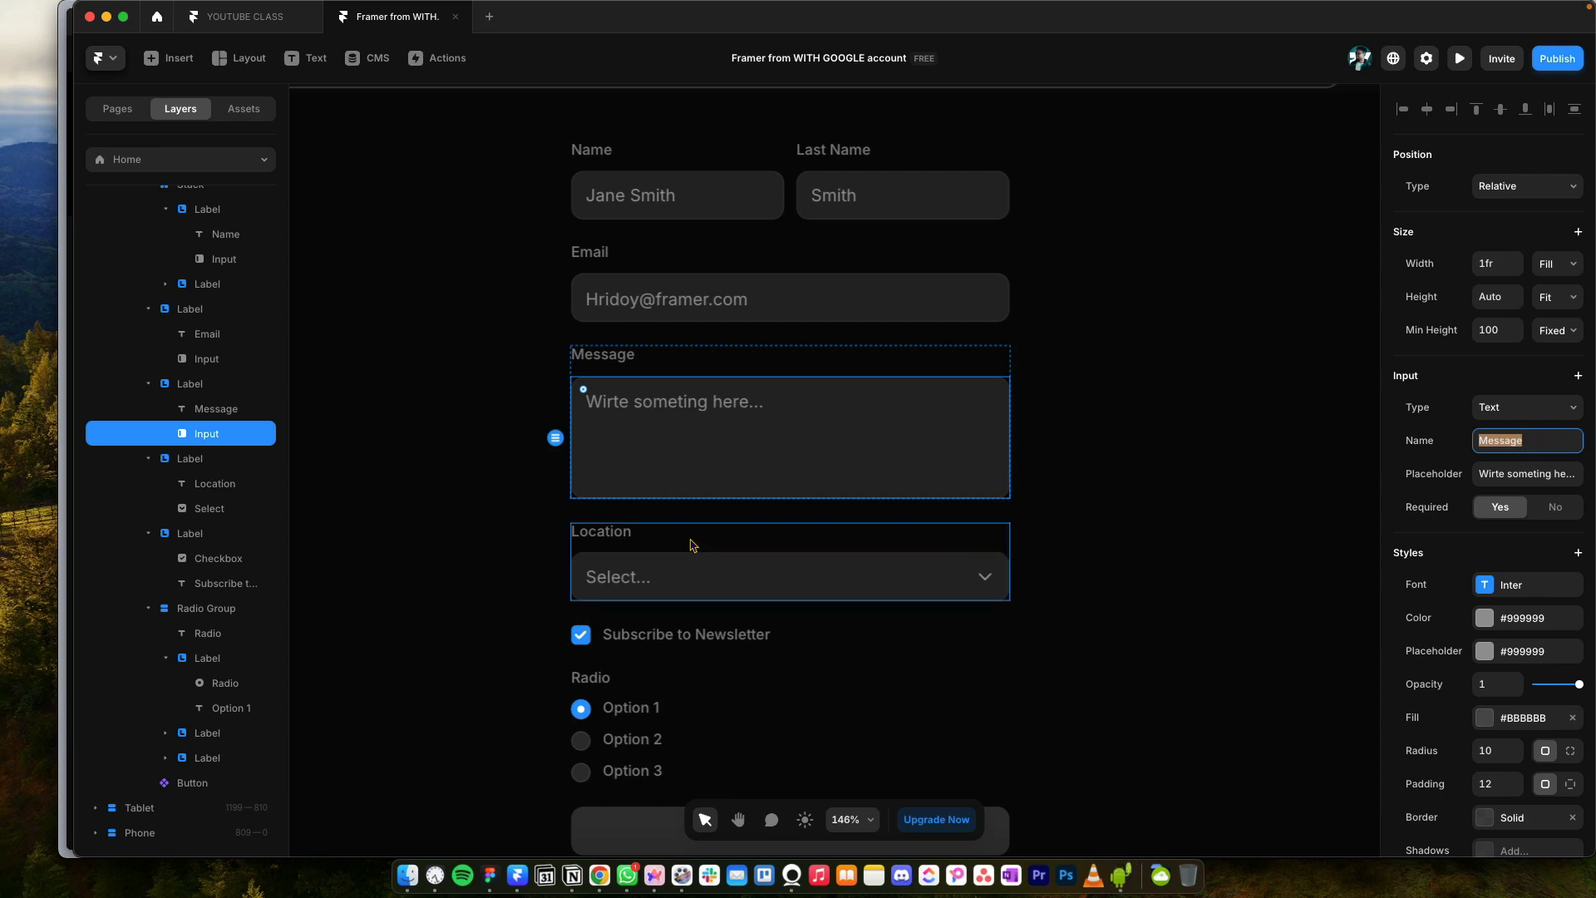
Step: Change the Location label above the dropdown to "Services"
{"action": "left_click", "coordinate": [614, 532]}
{"action": "double_click", "coordinate": [613, 532]}
{"action": "type", "text": "Service"}
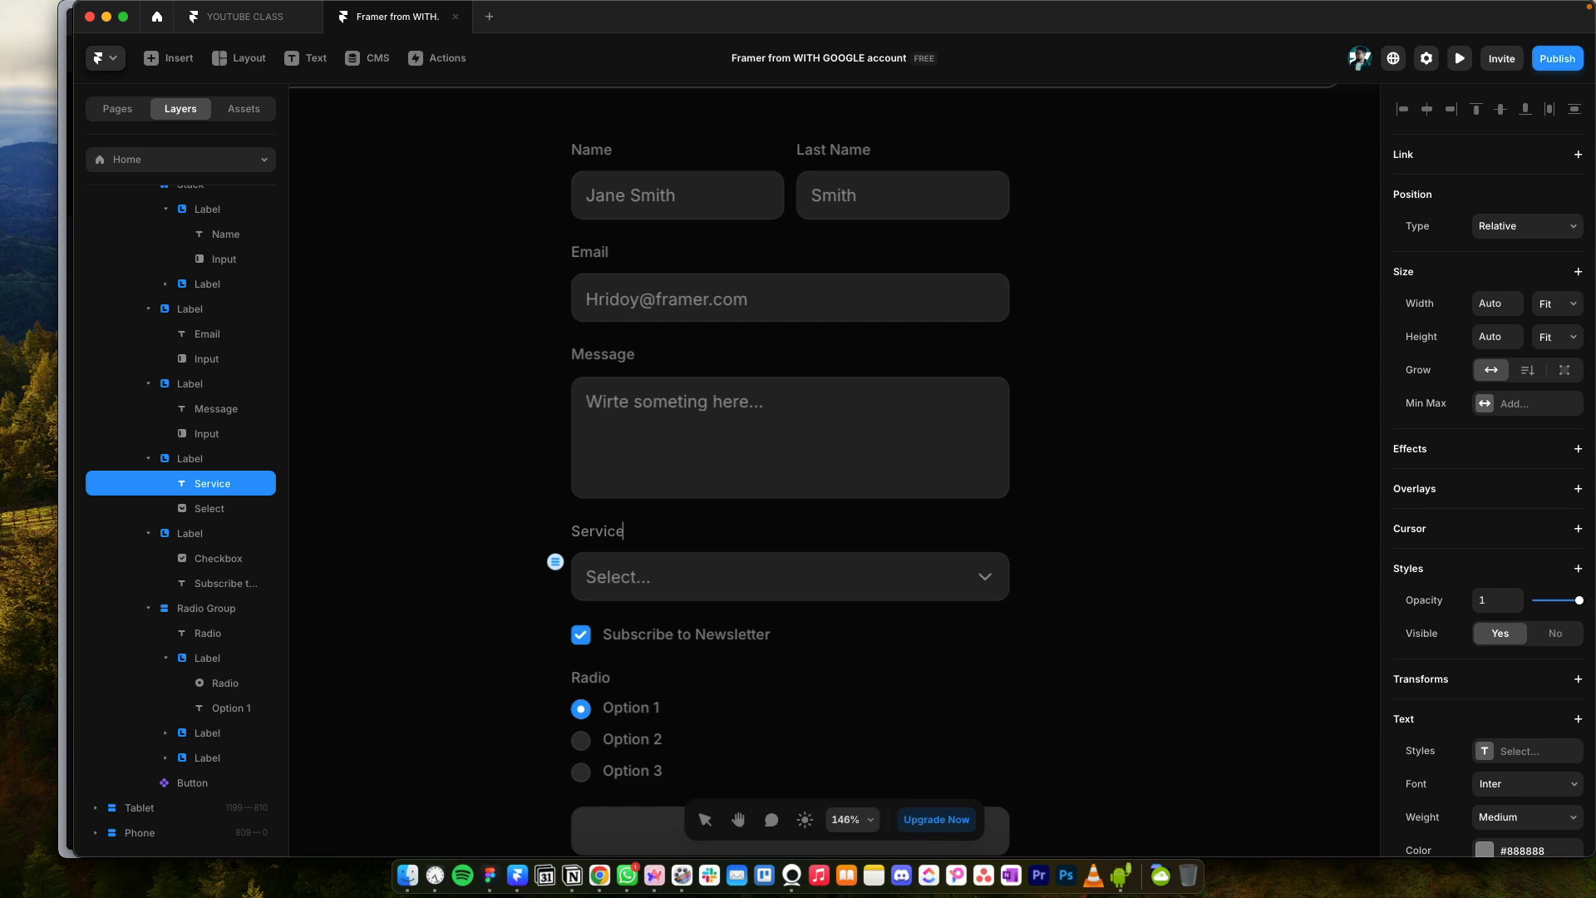
{"action": "key", "text": "super+a"}
{"action": "key", "text": "Right"}
{"action": "type", "text": "s"}
Step: Set the input name of the dropdown under Services to "Services Need"
{"action": "left_click", "coordinate": [684, 597]}
{"action": "left_click", "coordinate": [1520, 441]}
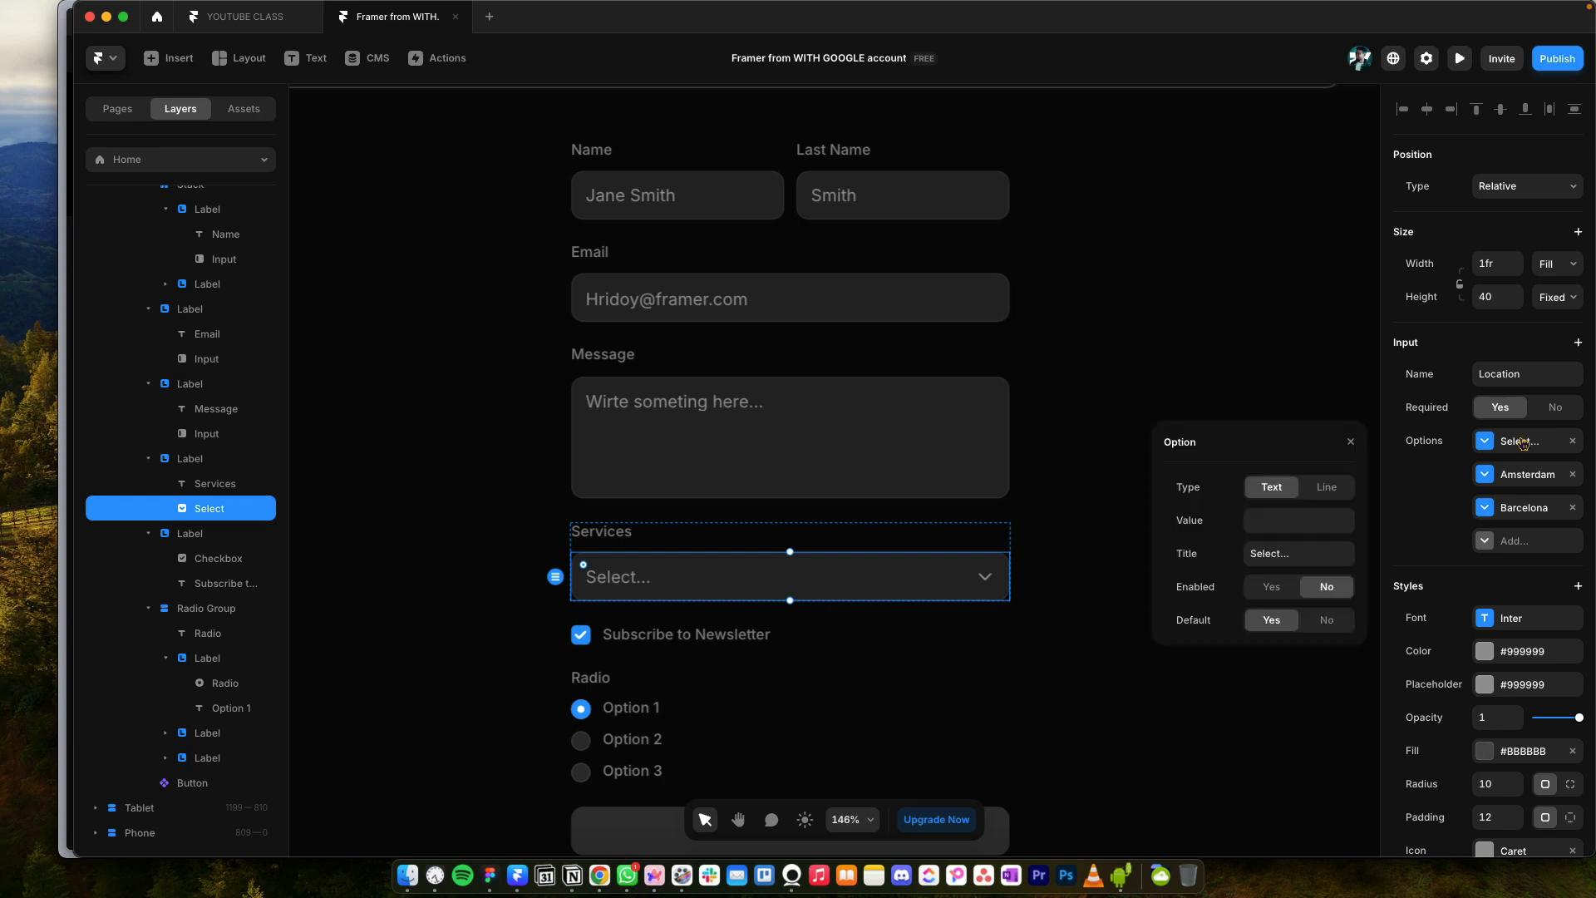
{"action": "left_click", "coordinate": [1302, 550]}
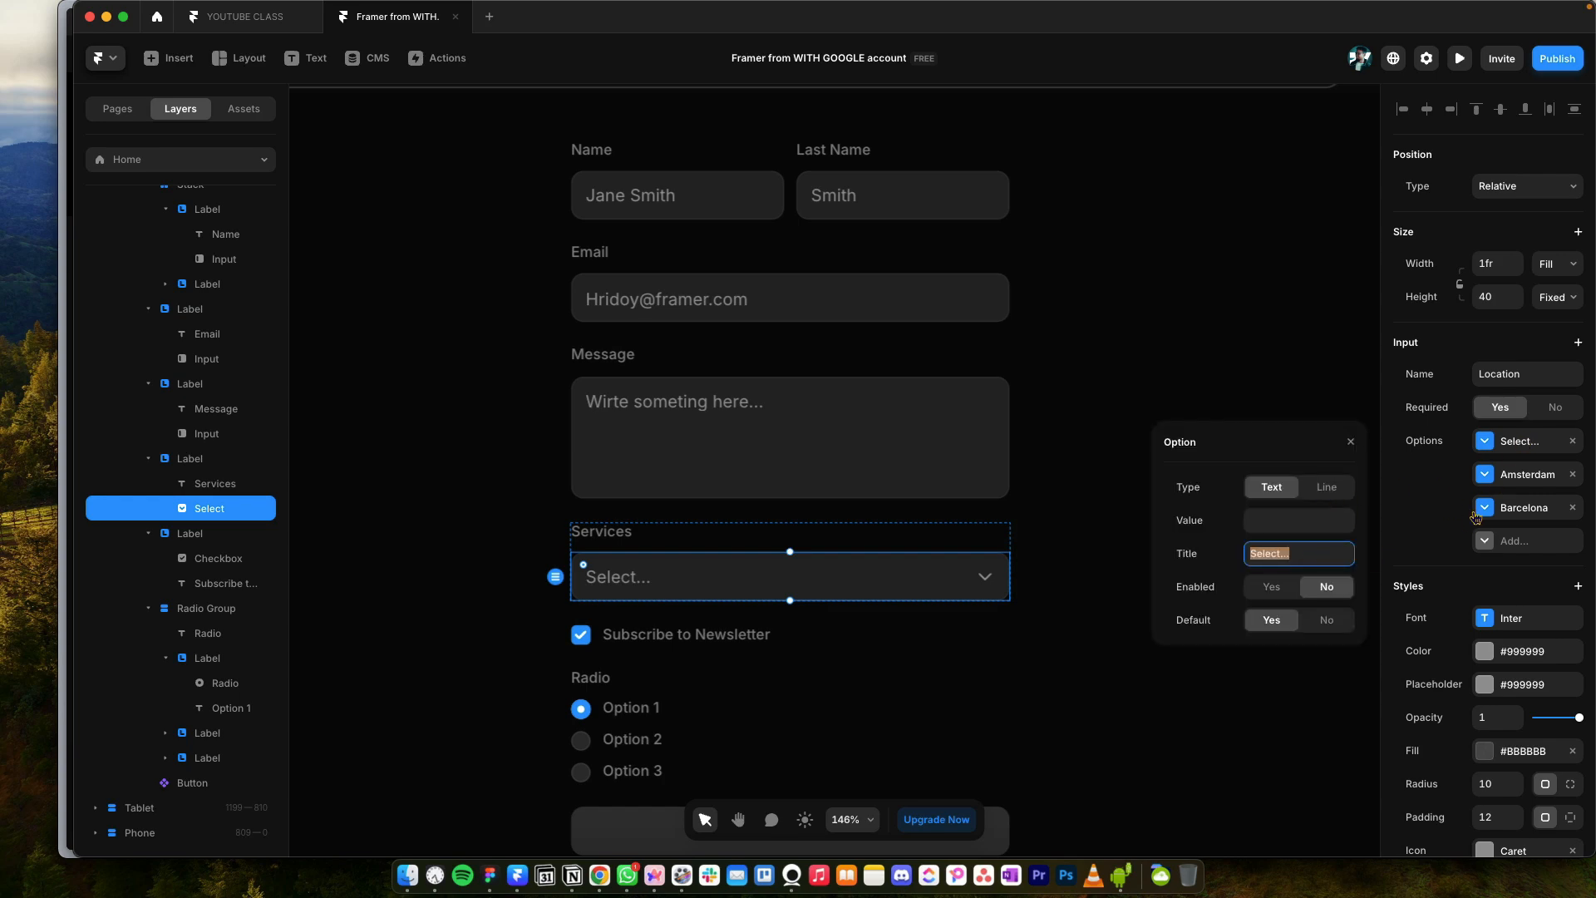
{"action": "left_click", "coordinate": [1515, 474]}
{"action": "left_click", "coordinate": [1518, 378]}
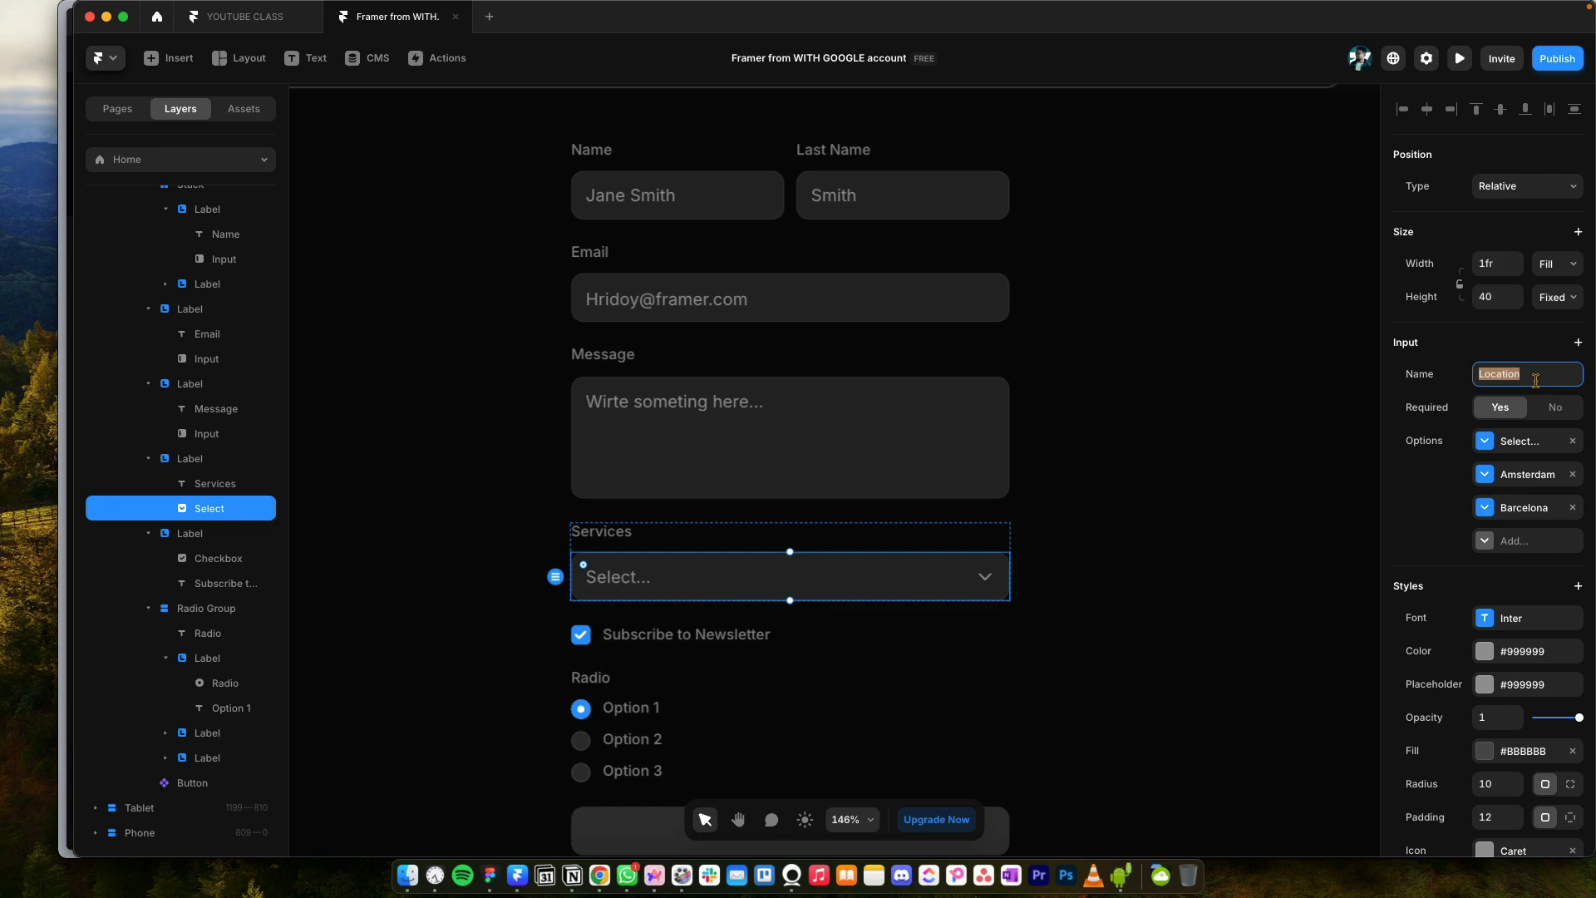
{"action": "type", "text": "Se"}
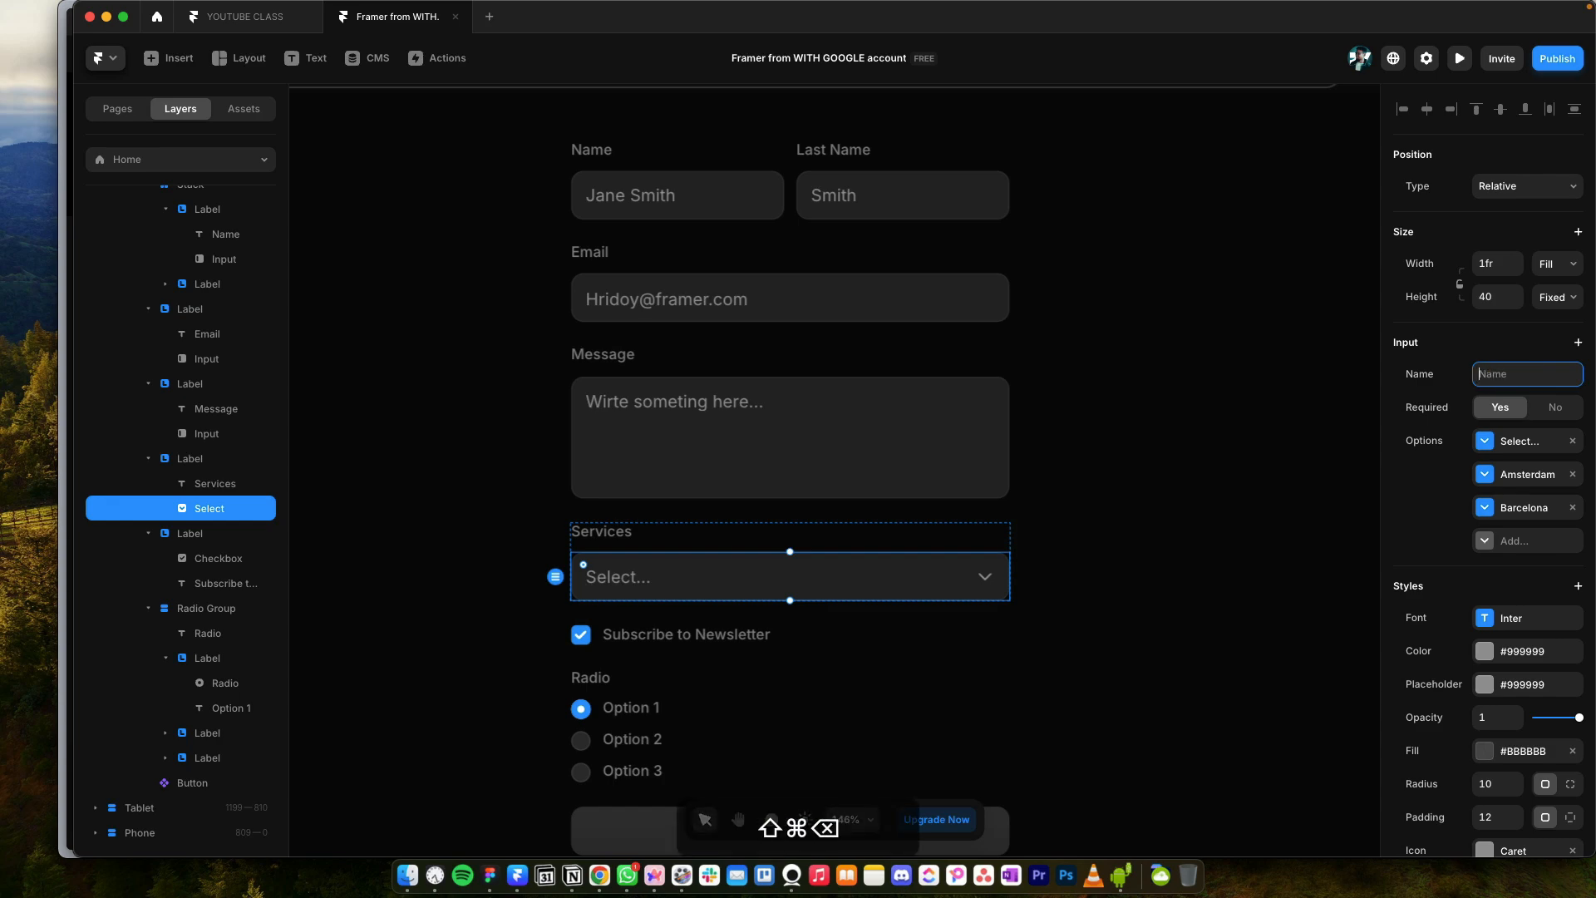
{"action": "type", "text": "rvices Need"}
{"action": "key", "text": "Tab"}
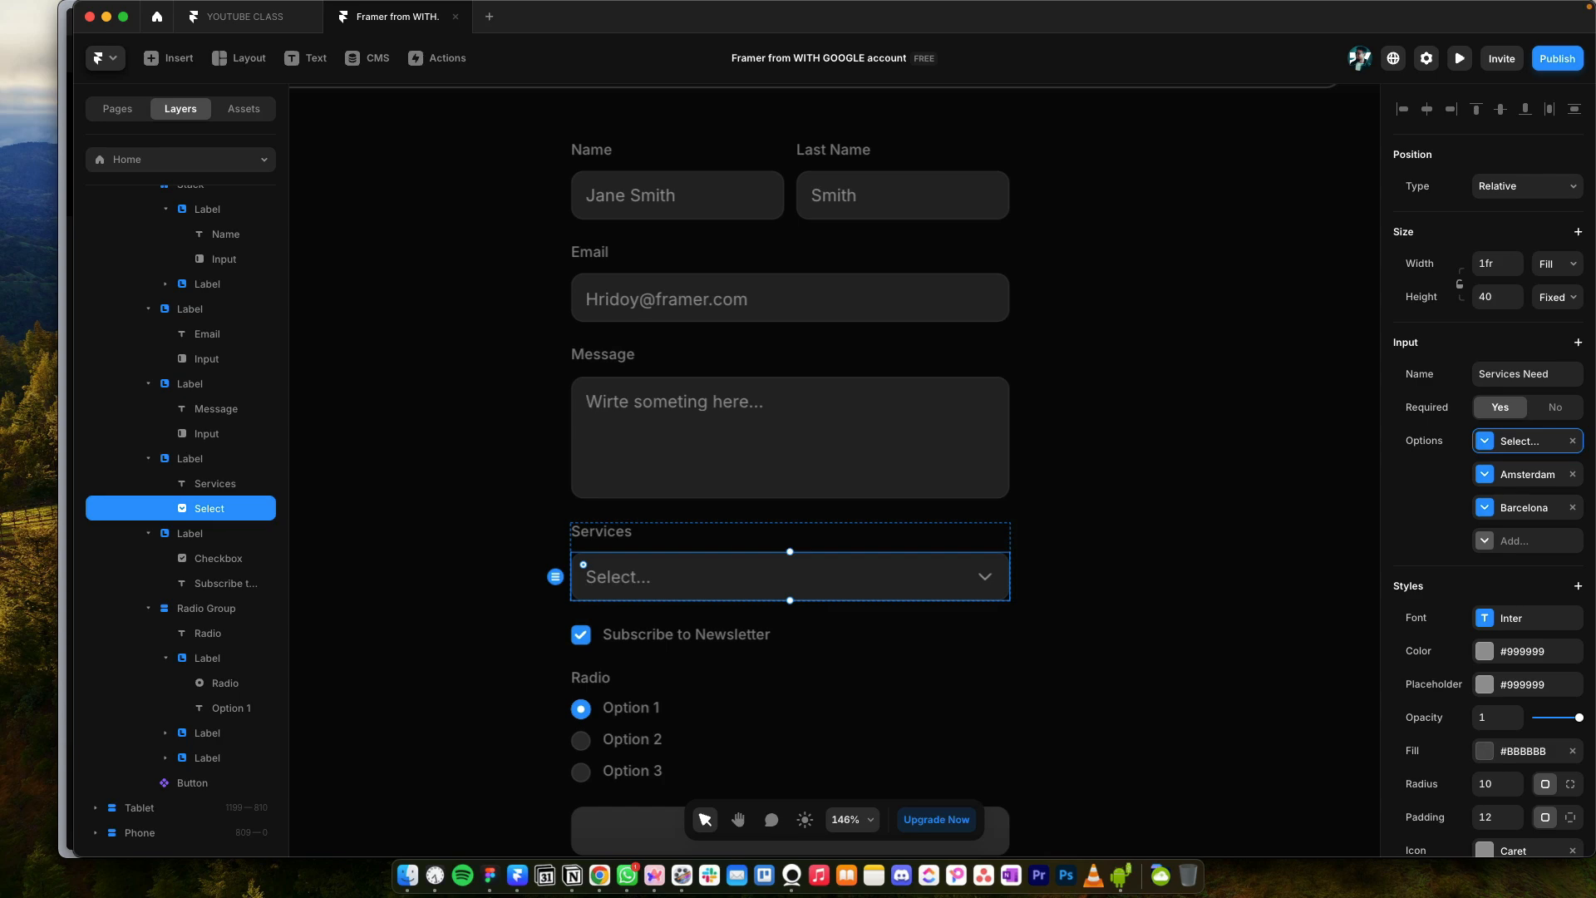
Step: Set both the value and the title of the dropdown's Amsterdam option to "UI UX"
{"action": "left_click", "coordinate": [1521, 484]}
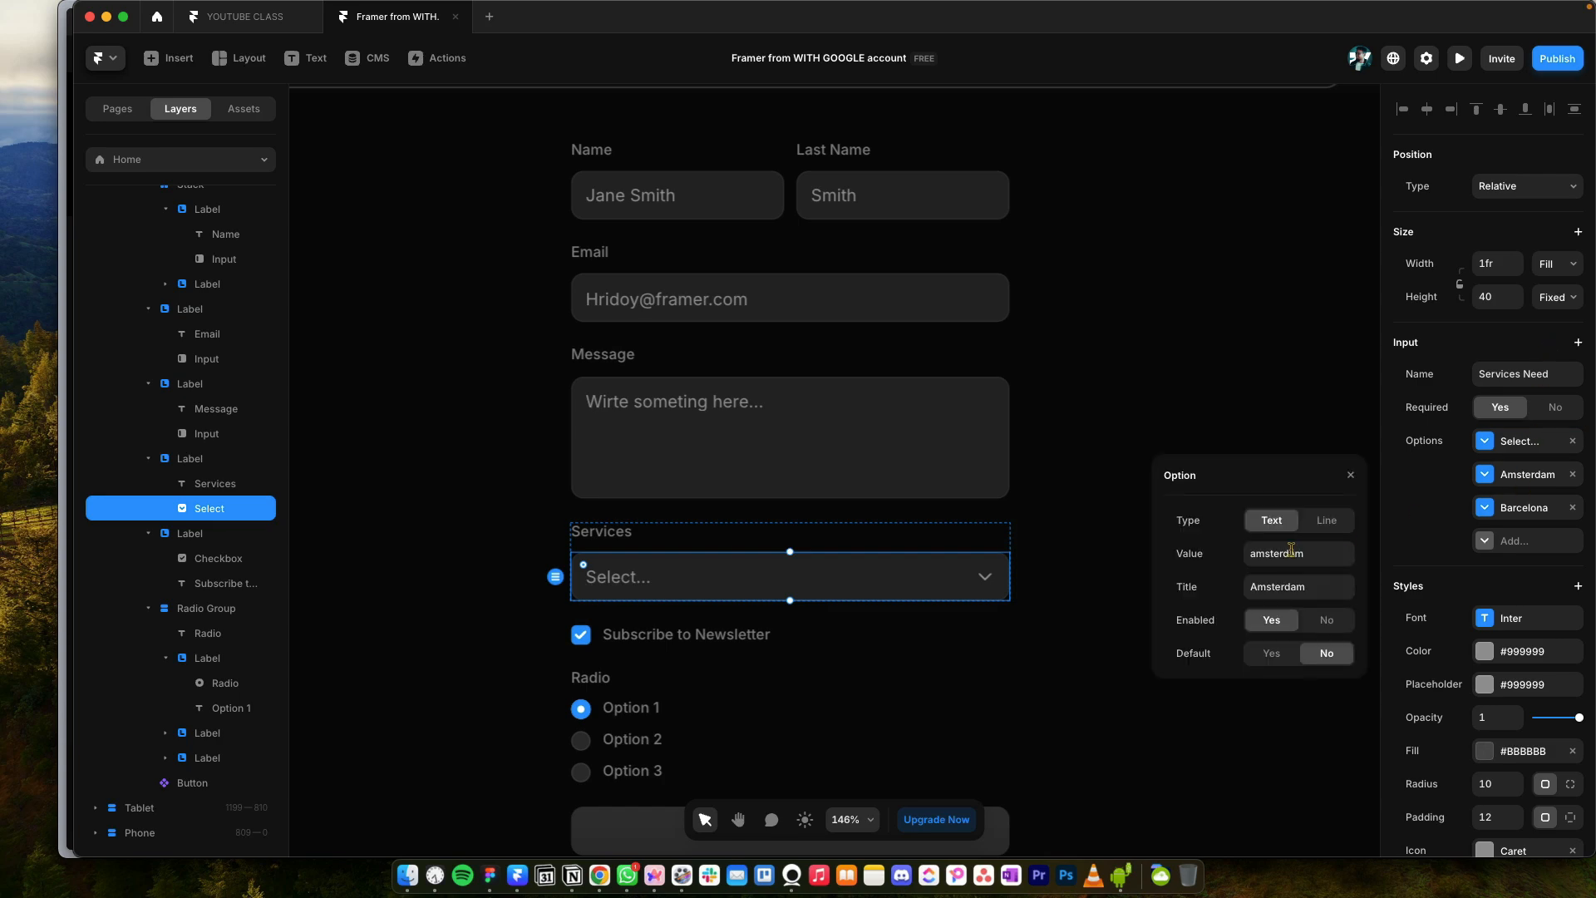
{"action": "left_click", "coordinate": [1292, 552]}
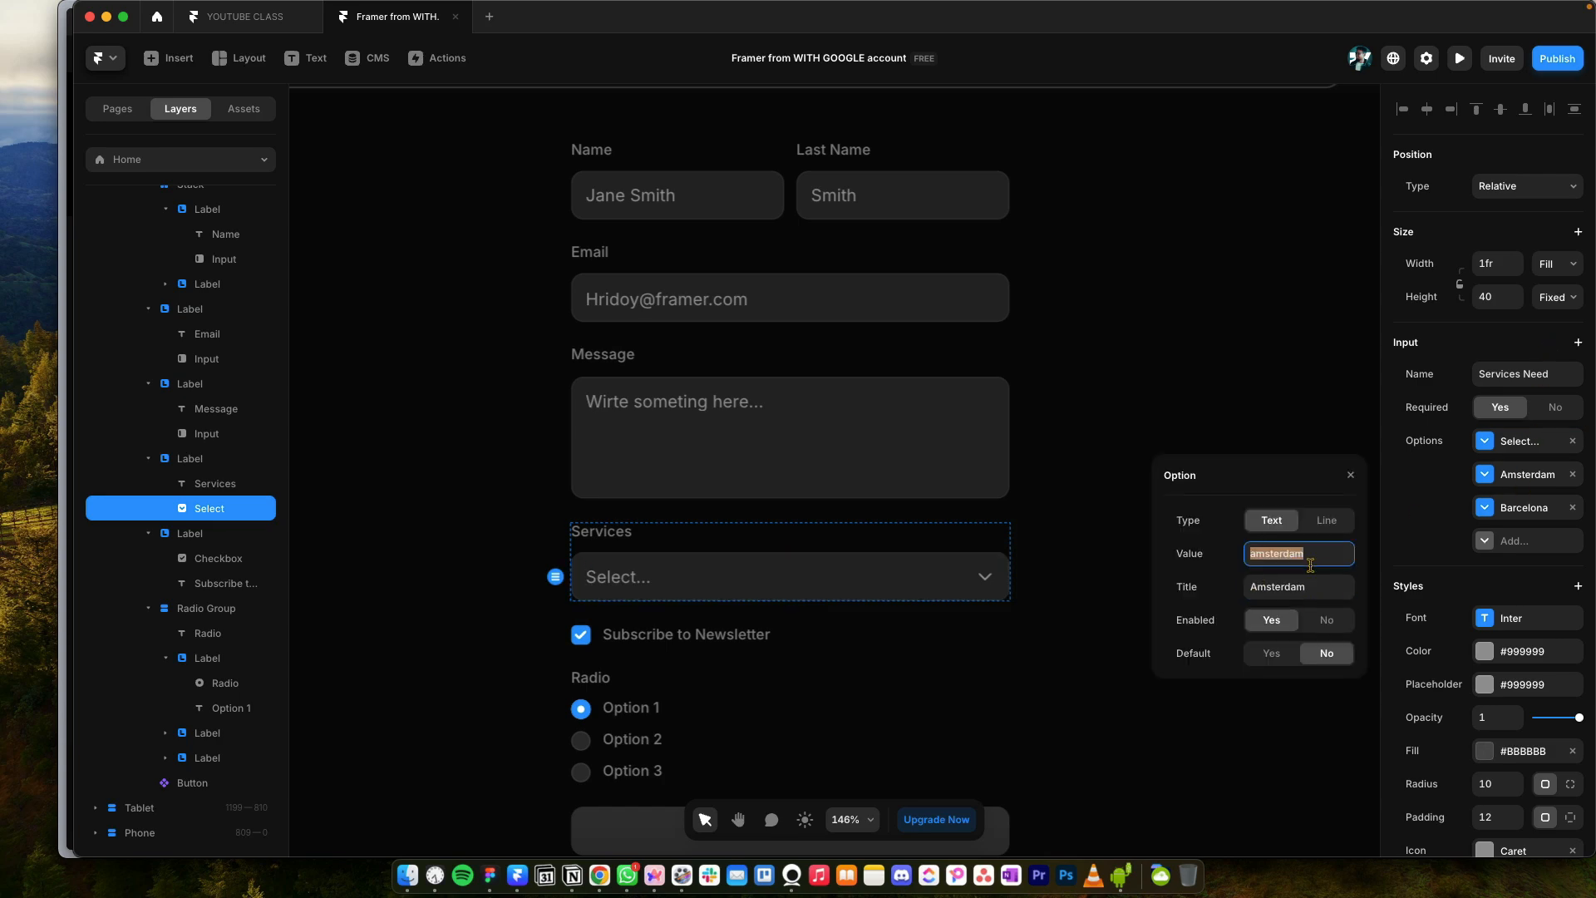
{"action": "left_click", "coordinate": [1300, 582]}
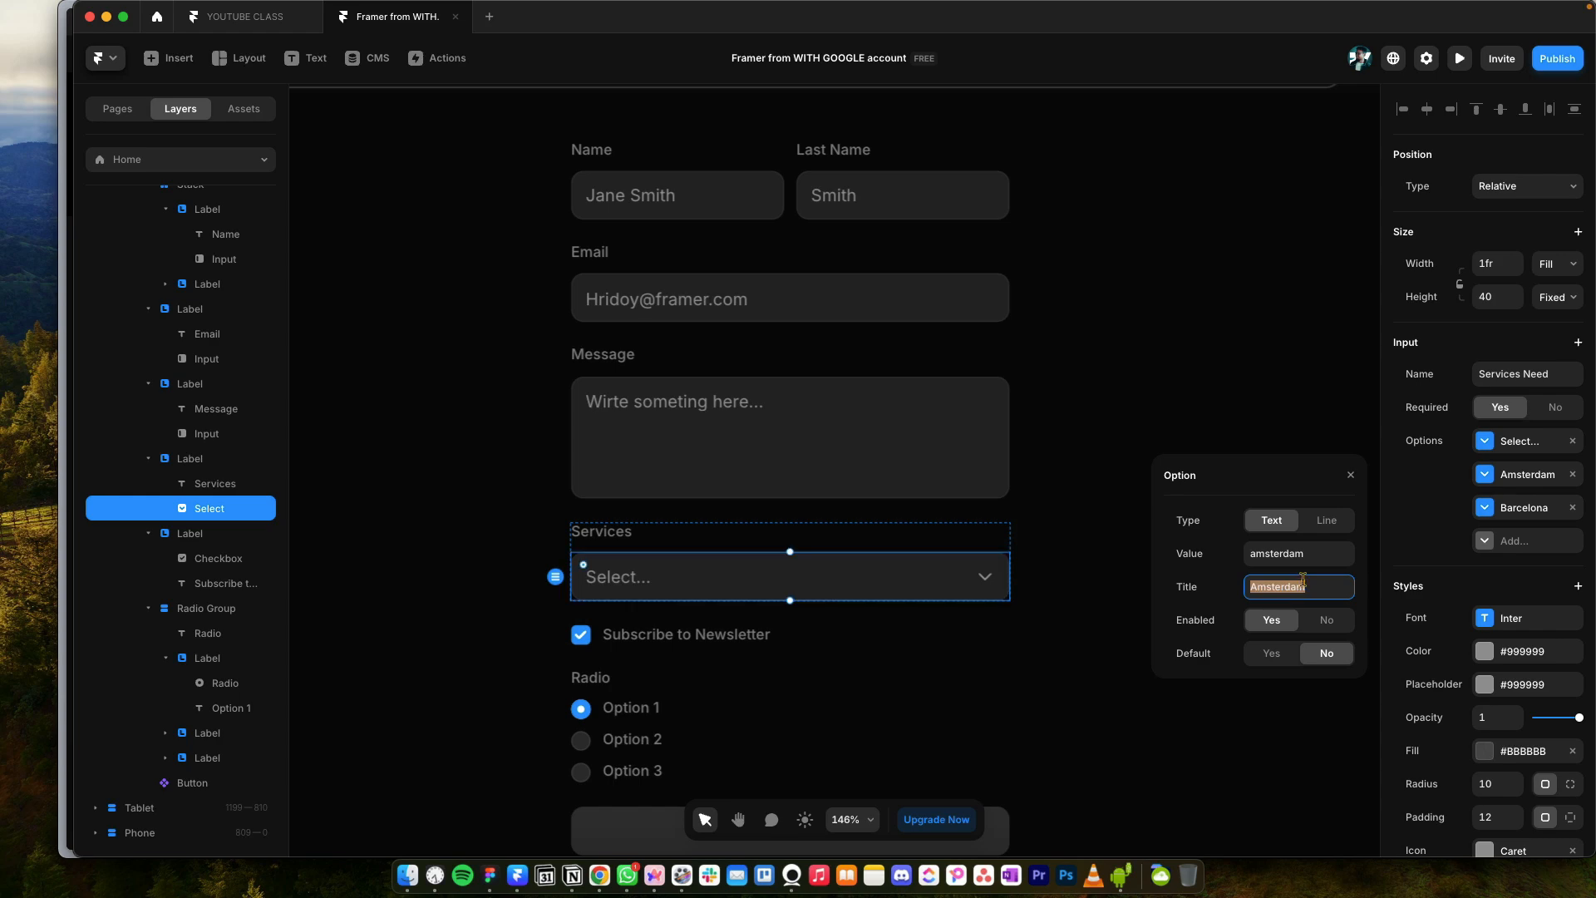
{"action": "left_click", "coordinate": [1313, 554]}
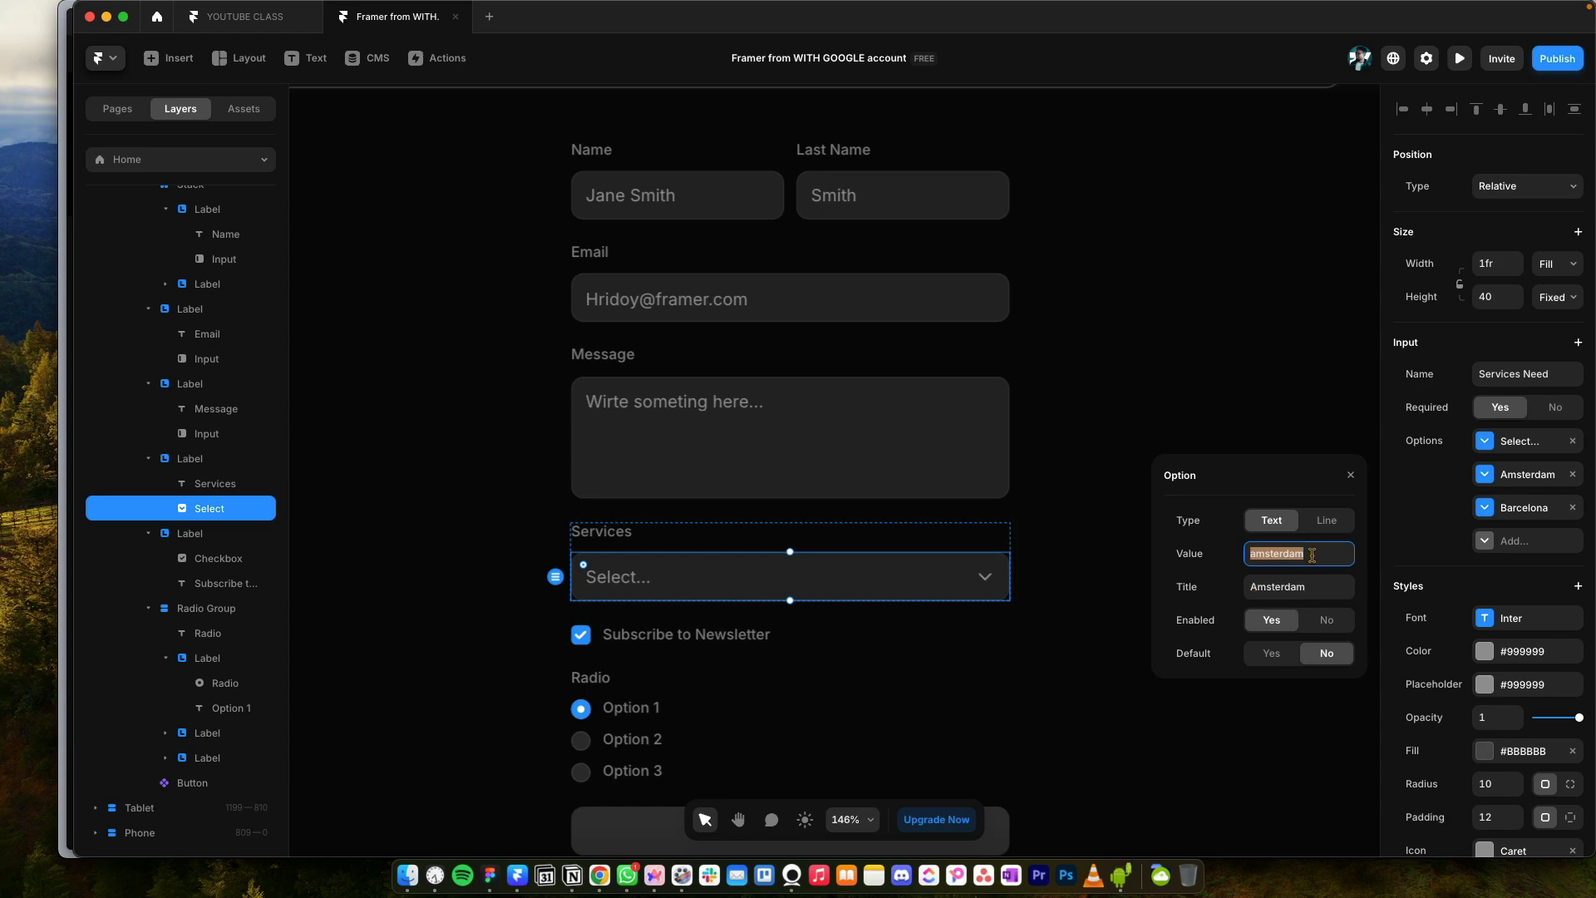
{"action": "type", "text": "UI UX"}
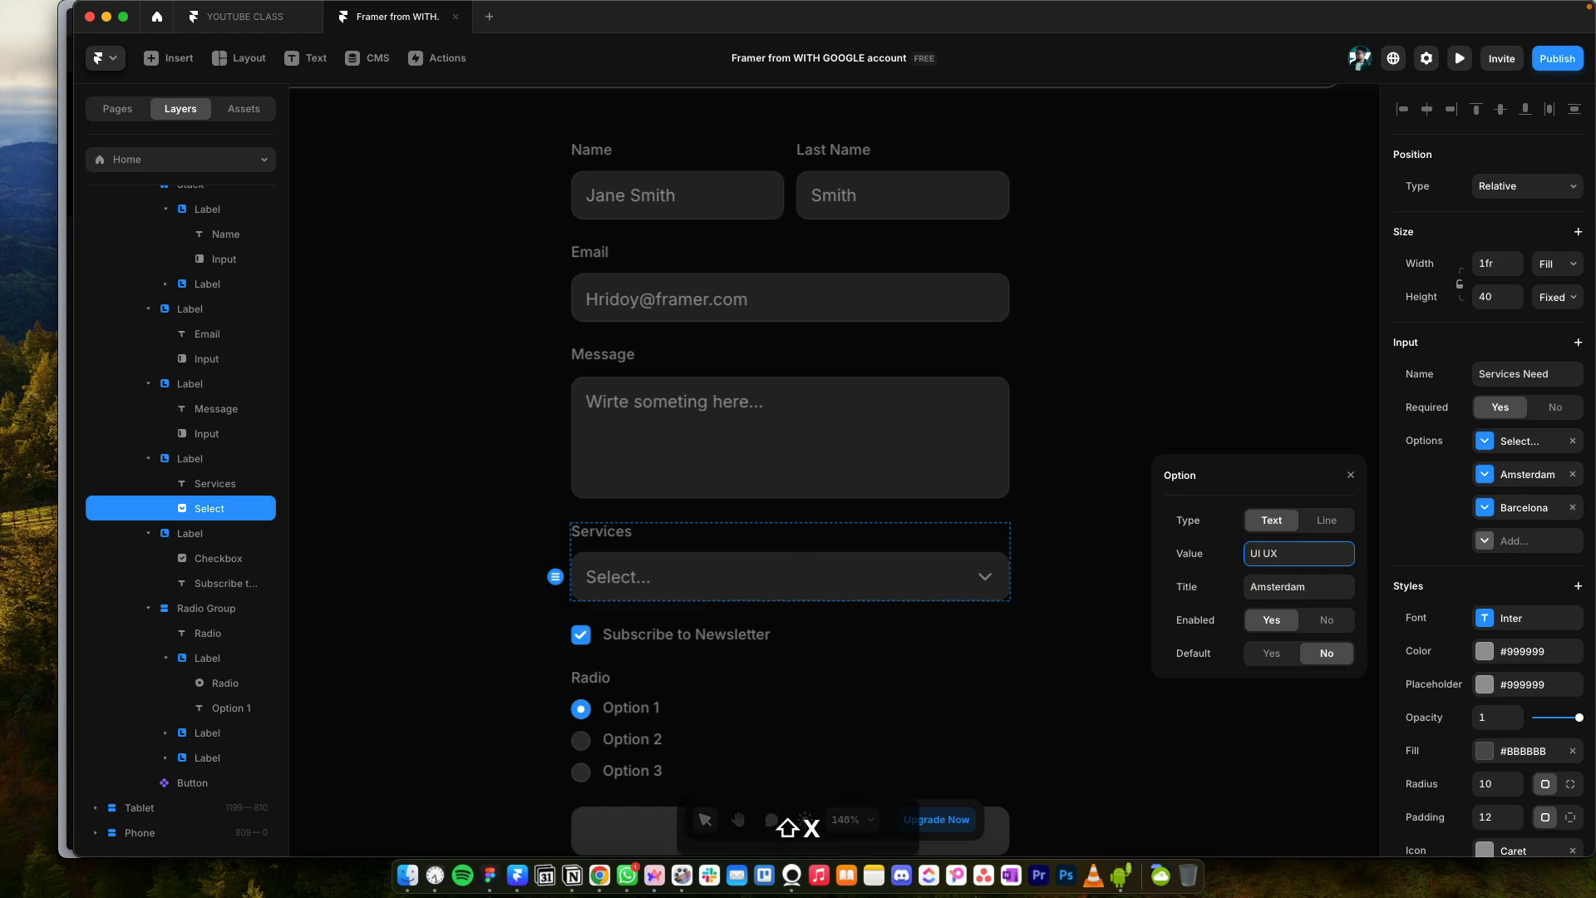
{"action": "key", "text": "super+a"}
{"action": "key", "text": "super+c"}
{"action": "key", "text": "Tab"}
{"action": "key", "text": "super+v"}
{"action": "key", "text": "Tab"}
Step: Set the Barcelona option's value to "DEV" and its title to "DEV Framer"
{"action": "left_click", "coordinate": [1540, 508]}
{"action": "left_click", "coordinate": [1311, 587]}
{"action": "type", "text": "DEV"}
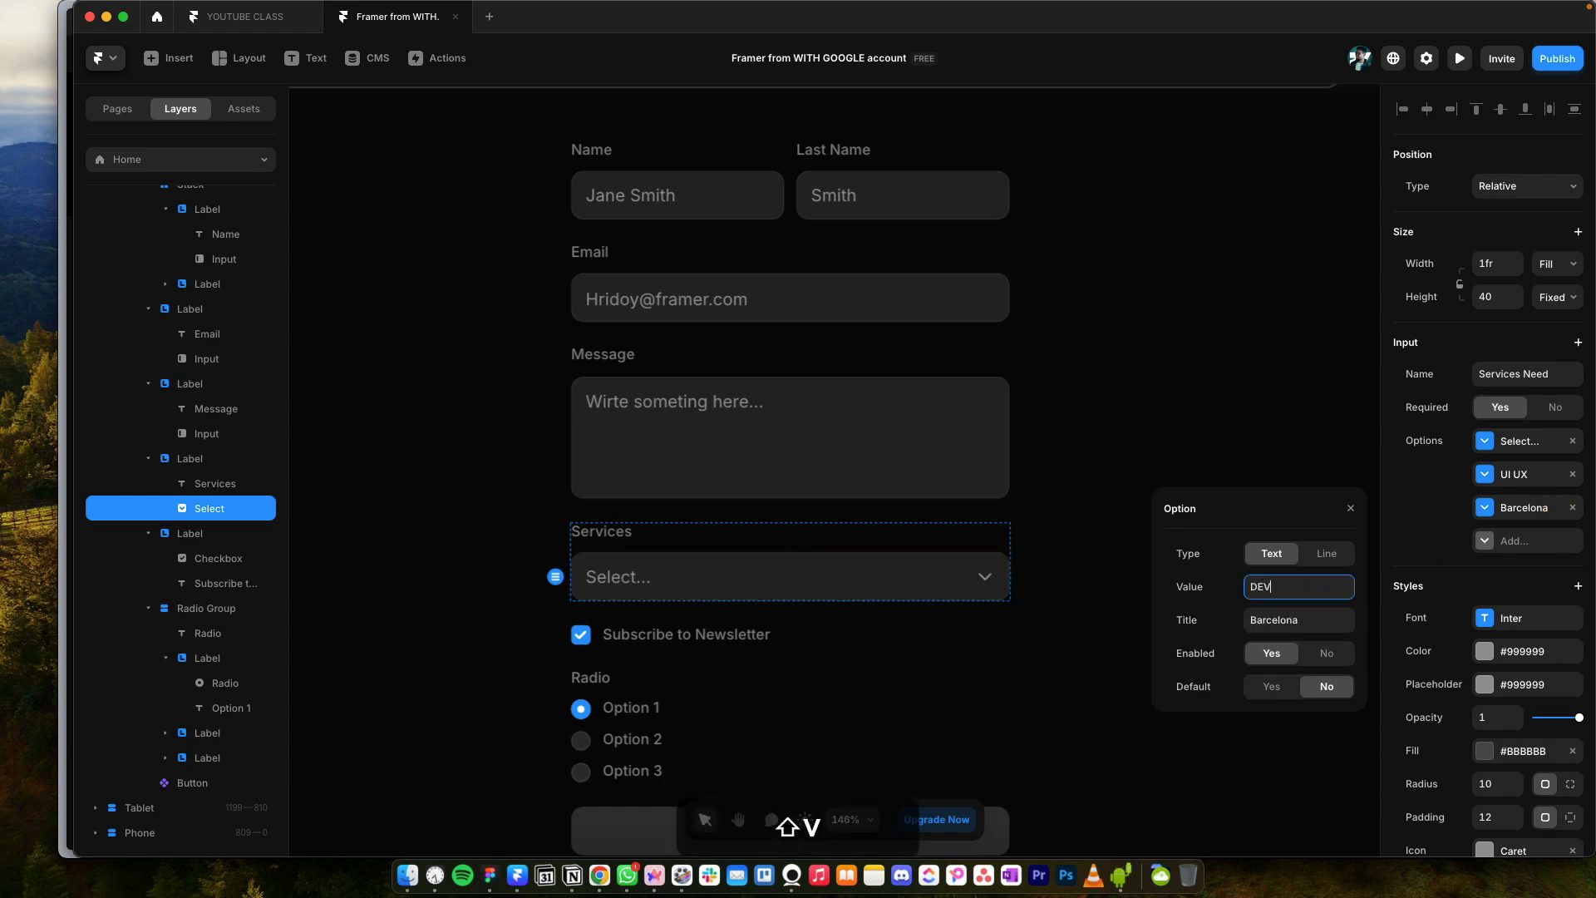
{"action": "key", "text": "super+a"}
{"action": "key", "text": "super+c"}
{"action": "key", "text": "Tab"}
{"action": "key", "text": "super+v"}
{"action": "type", "text": "Framer"}
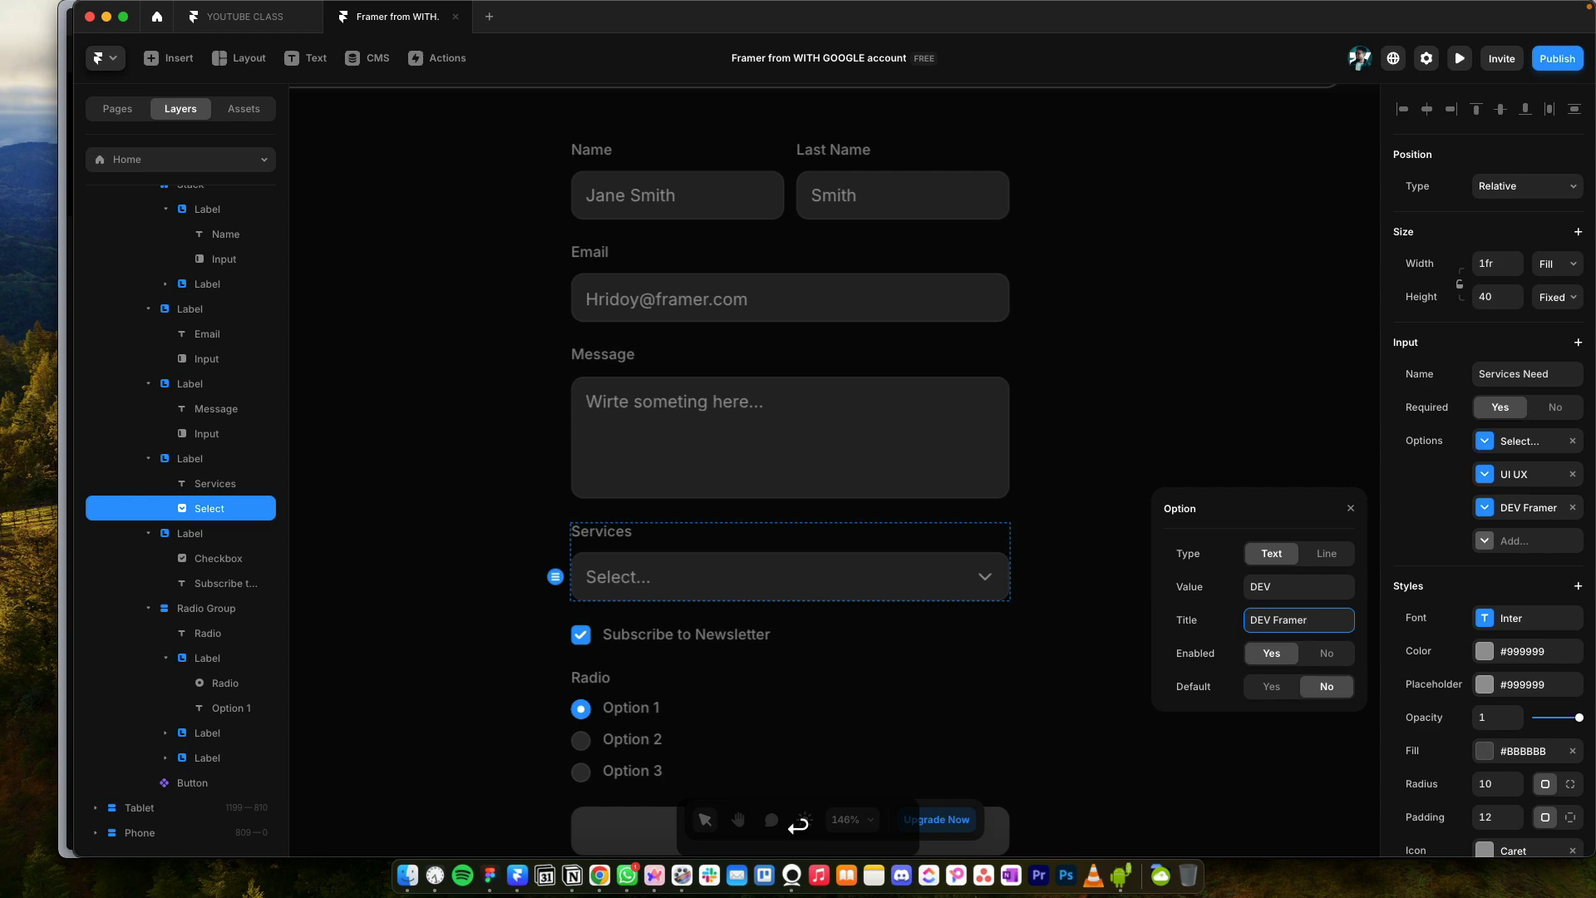
{"action": "left_click", "coordinate": [1514, 541]}
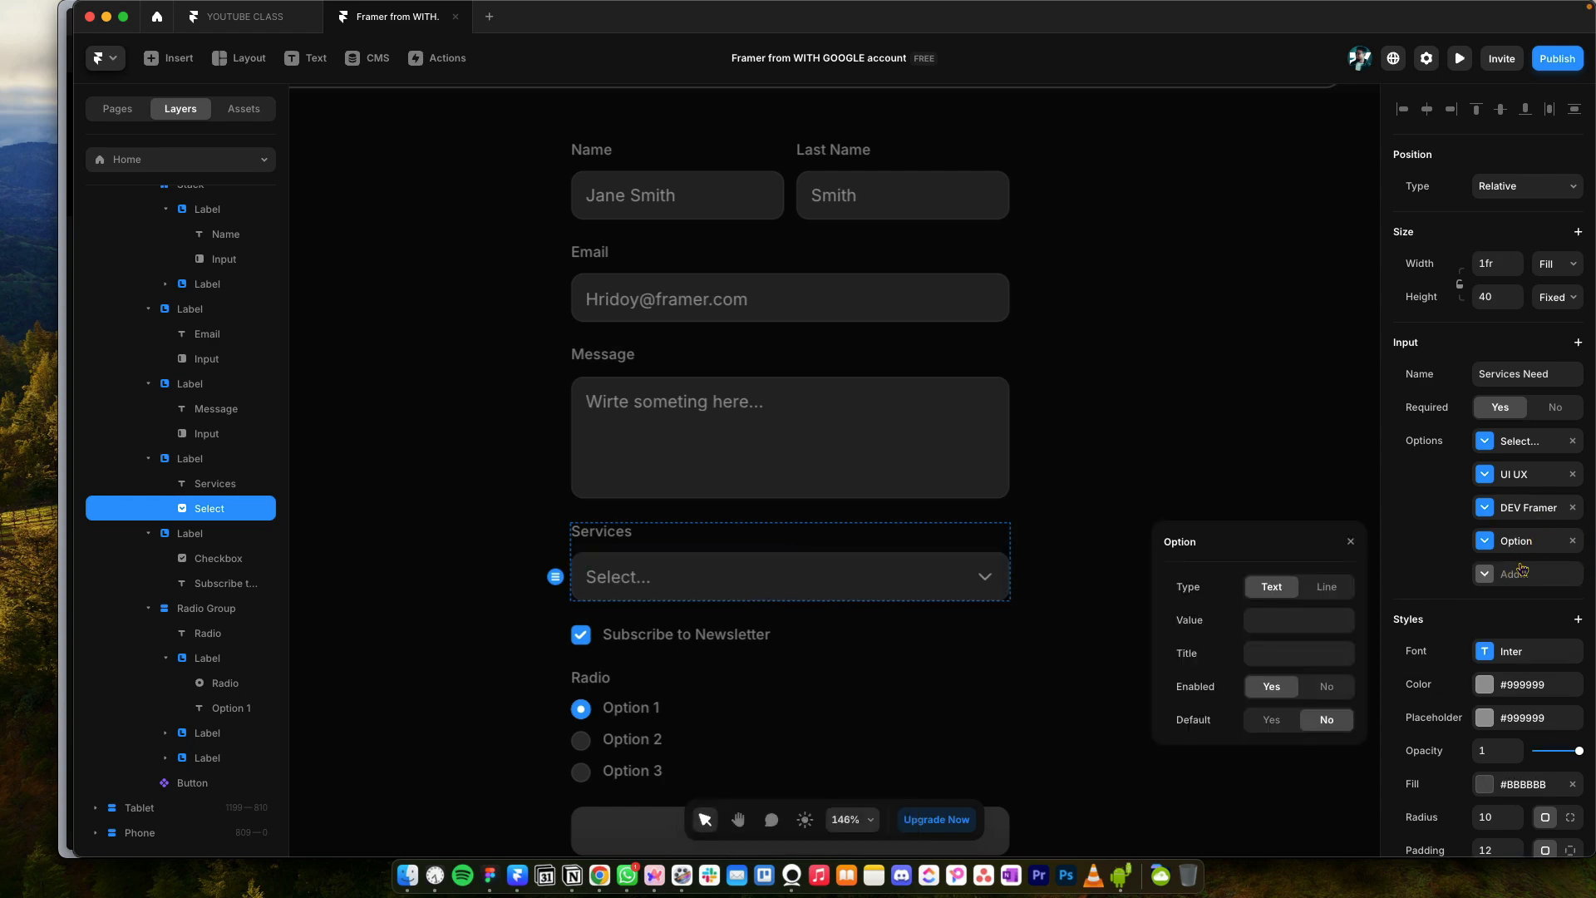
{"action": "left_click", "coordinate": [1515, 574]}
{"action": "left_click", "coordinate": [1572, 573]}
{"action": "left_click", "coordinate": [1573, 541]}
Step: Set the DEV Framer option's Default to Yes, try the Line type, and return it to Text
{"action": "left_click", "coordinate": [1530, 507]}
{"action": "left_click", "coordinate": [1328, 665]}
{"action": "left_click", "coordinate": [1272, 657]}
{"action": "left_click", "coordinate": [1302, 688]}
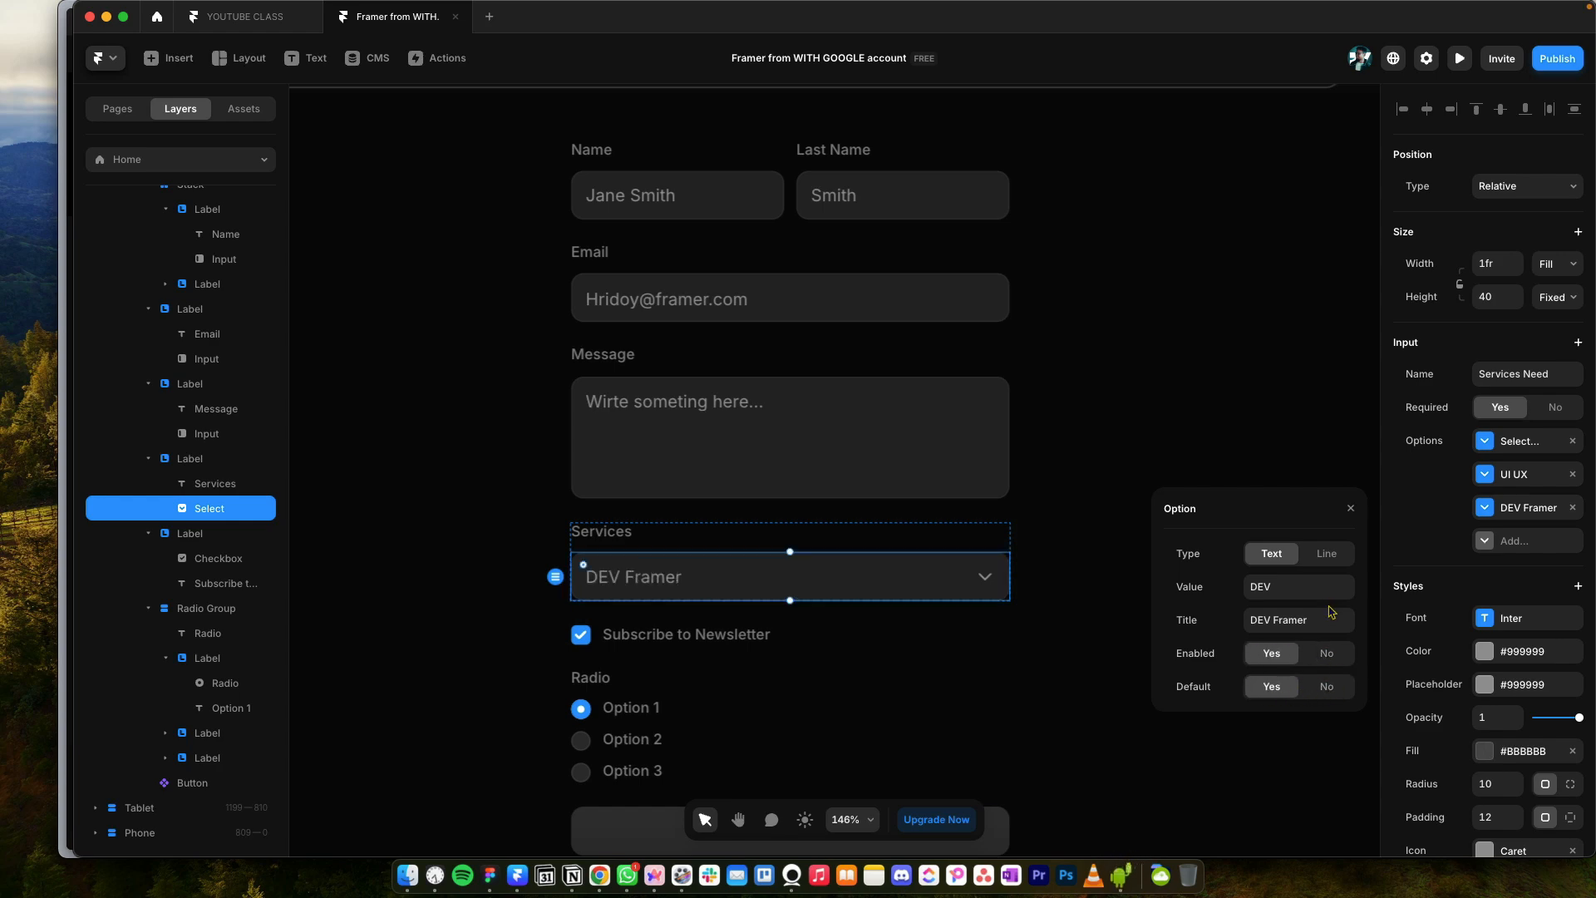
{"action": "left_click", "coordinate": [1327, 559]}
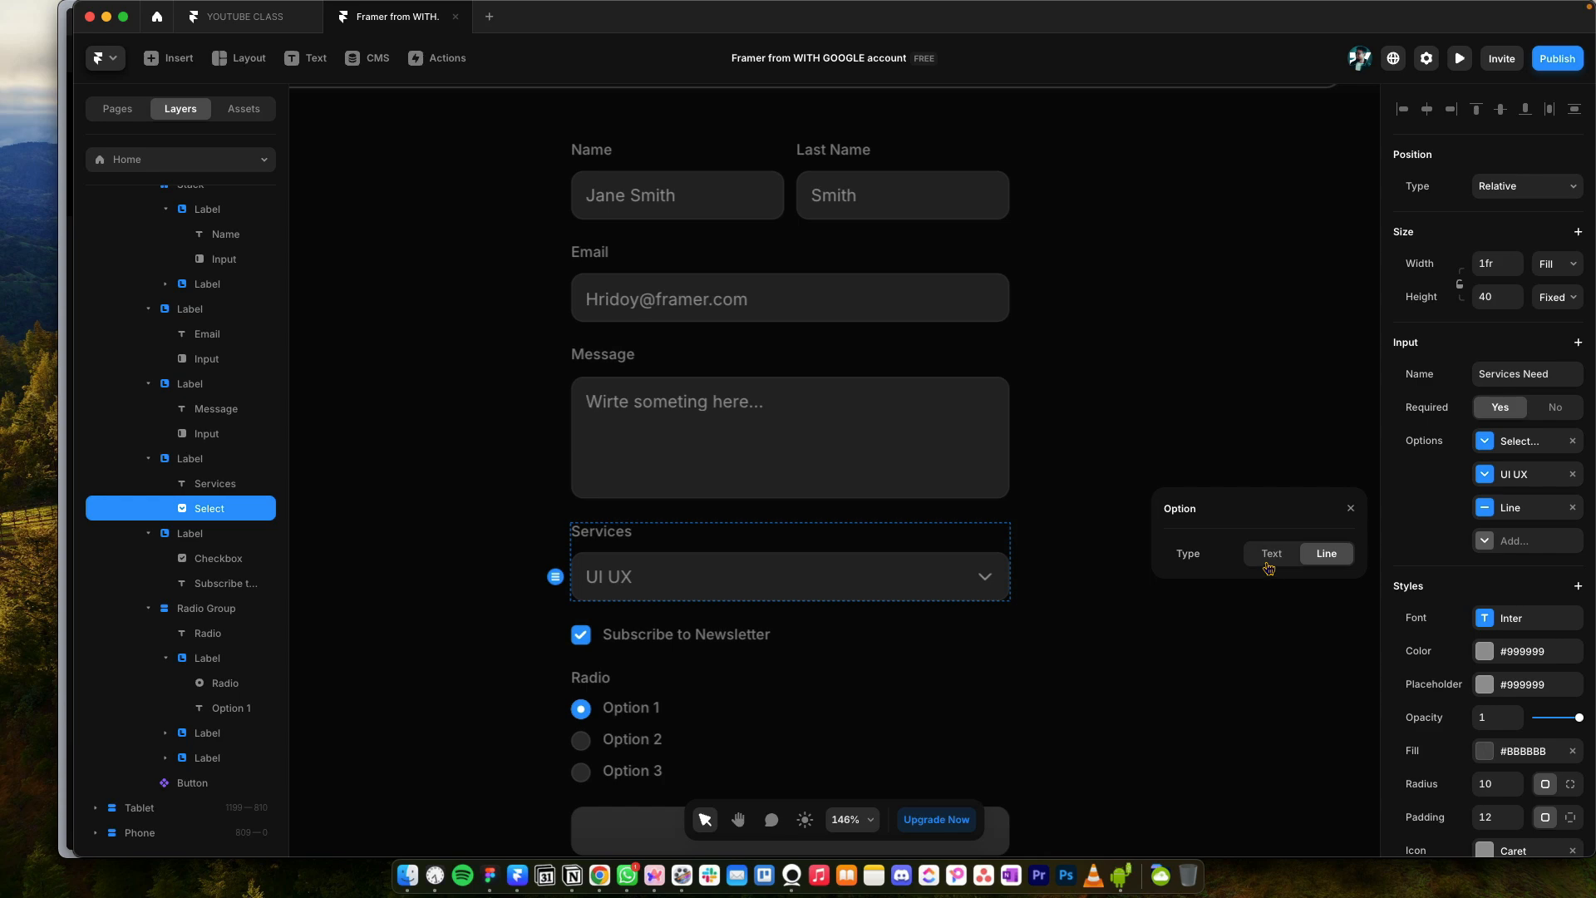
{"action": "left_click", "coordinate": [1269, 564]}
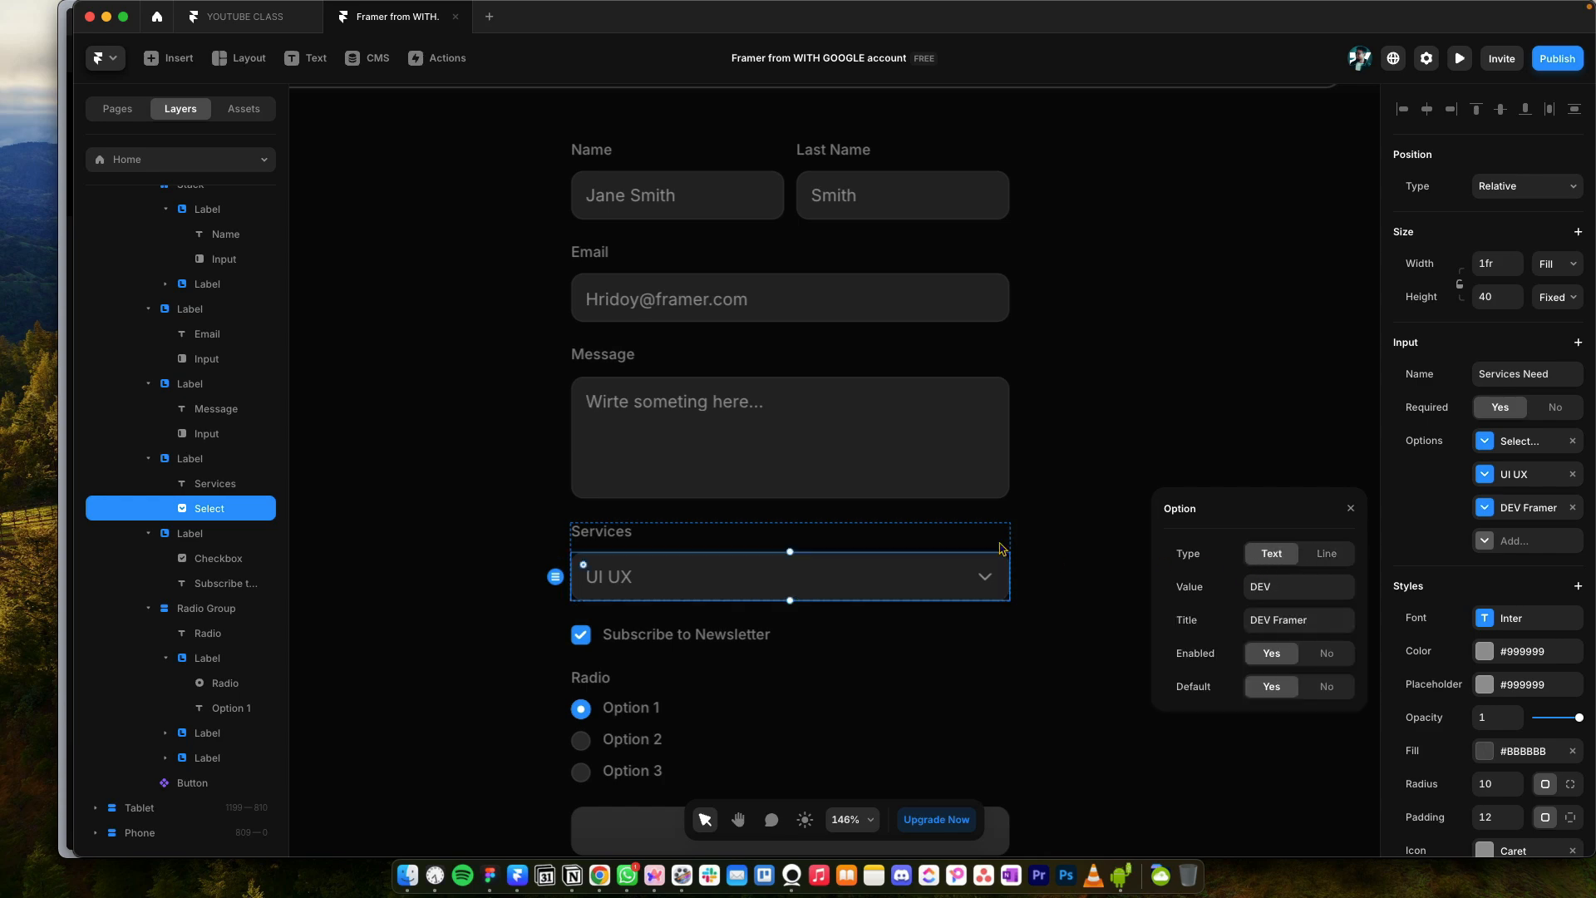
Step: Duplicate the Email label and its input in the new form
{"action": "scroll", "coordinate": [945, 578], "scroll_direction": "up", "scroll_amount": 1}
{"action": "left_click", "coordinate": [1125, 455]}
{"action": "scroll", "coordinate": [1040, 483], "scroll_direction": "up", "scroll_amount": 1}
{"action": "scroll", "coordinate": [965, 502], "scroll_direction": "down", "scroll_amount": 5}
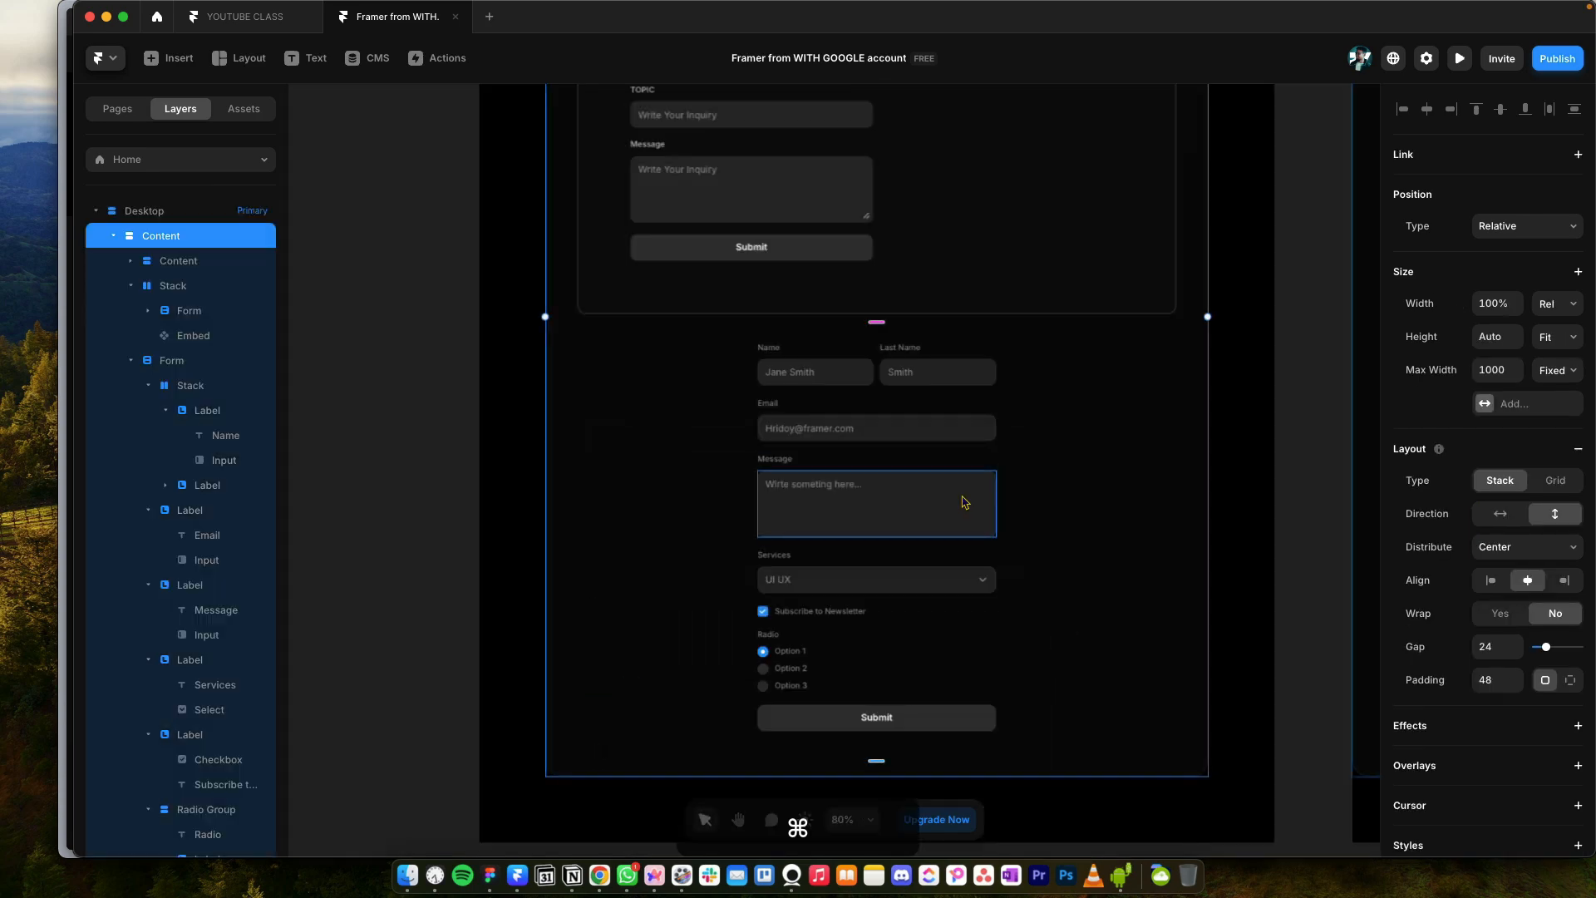
{"action": "scroll", "coordinate": [964, 502], "scroll_direction": "up", "scroll_amount": 5}
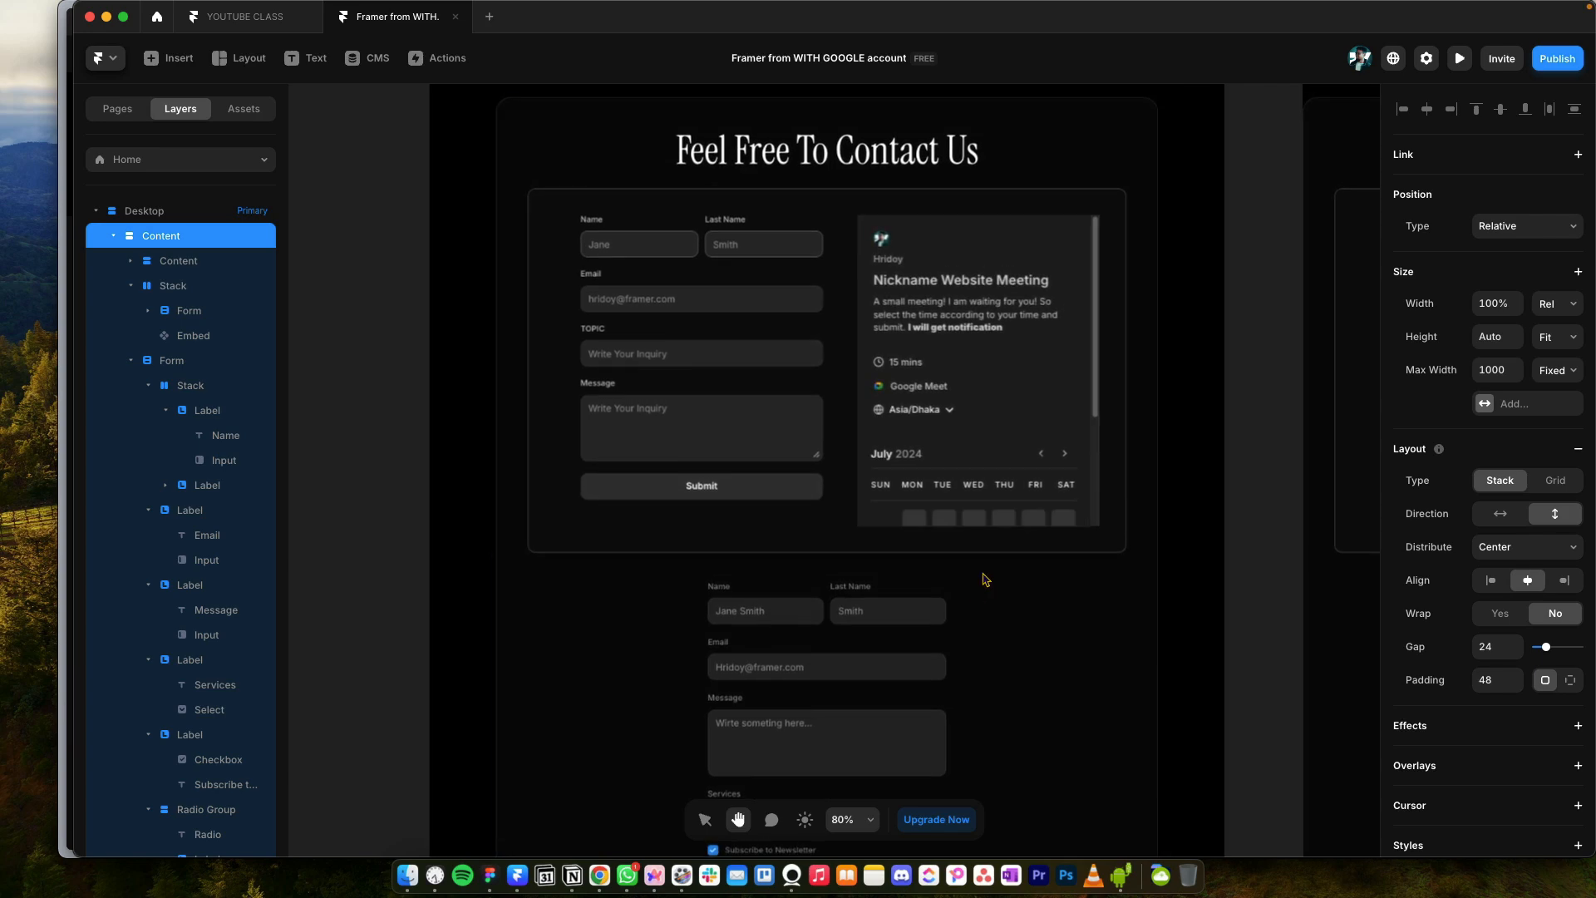
{"action": "left_click_drag", "start_coordinate": [971, 569], "coordinate": [962, 552]}
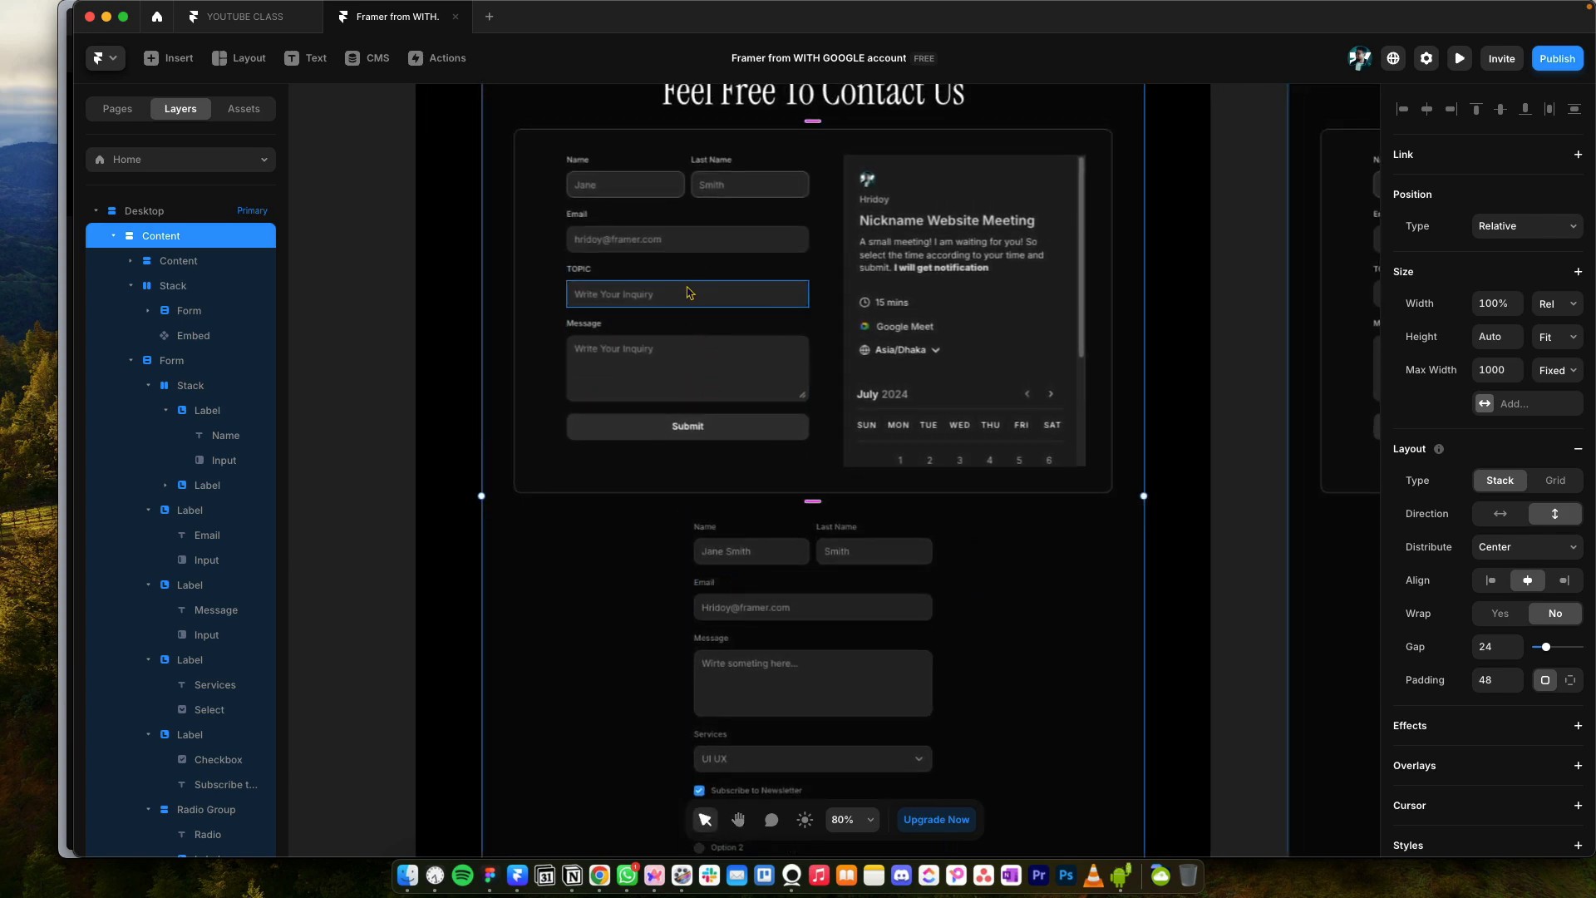
{"action": "scroll", "coordinate": [759, 573], "scroll_direction": "down", "scroll_amount": 1}
{"action": "left_click", "coordinate": [756, 564]}
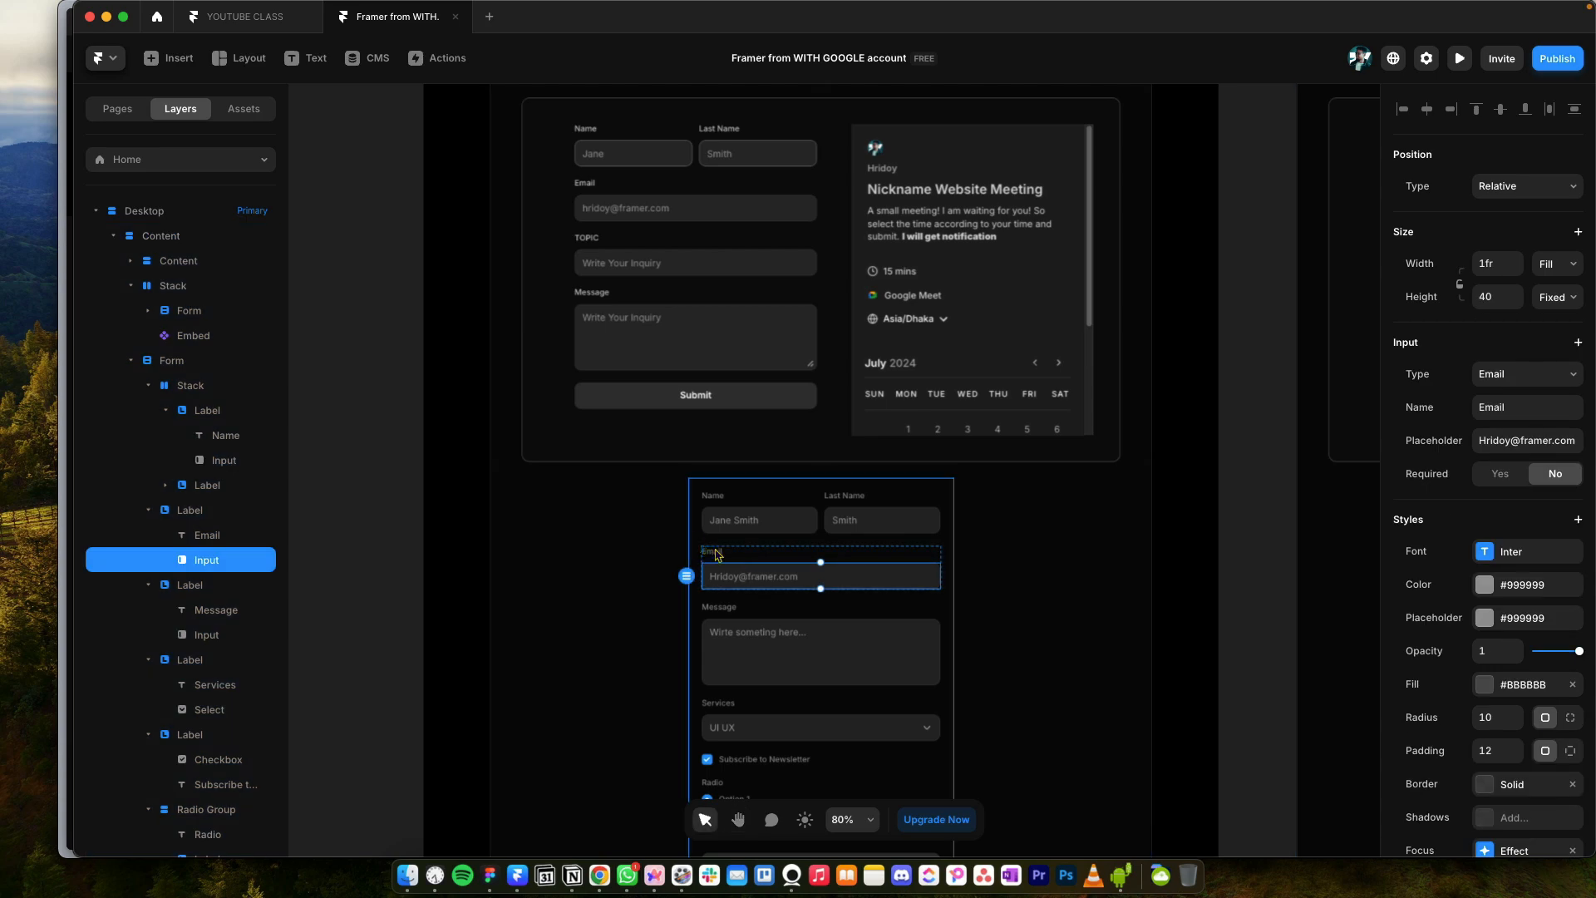
{"action": "left_click", "coordinate": [757, 564]}
{"action": "key", "text": "super+d"}
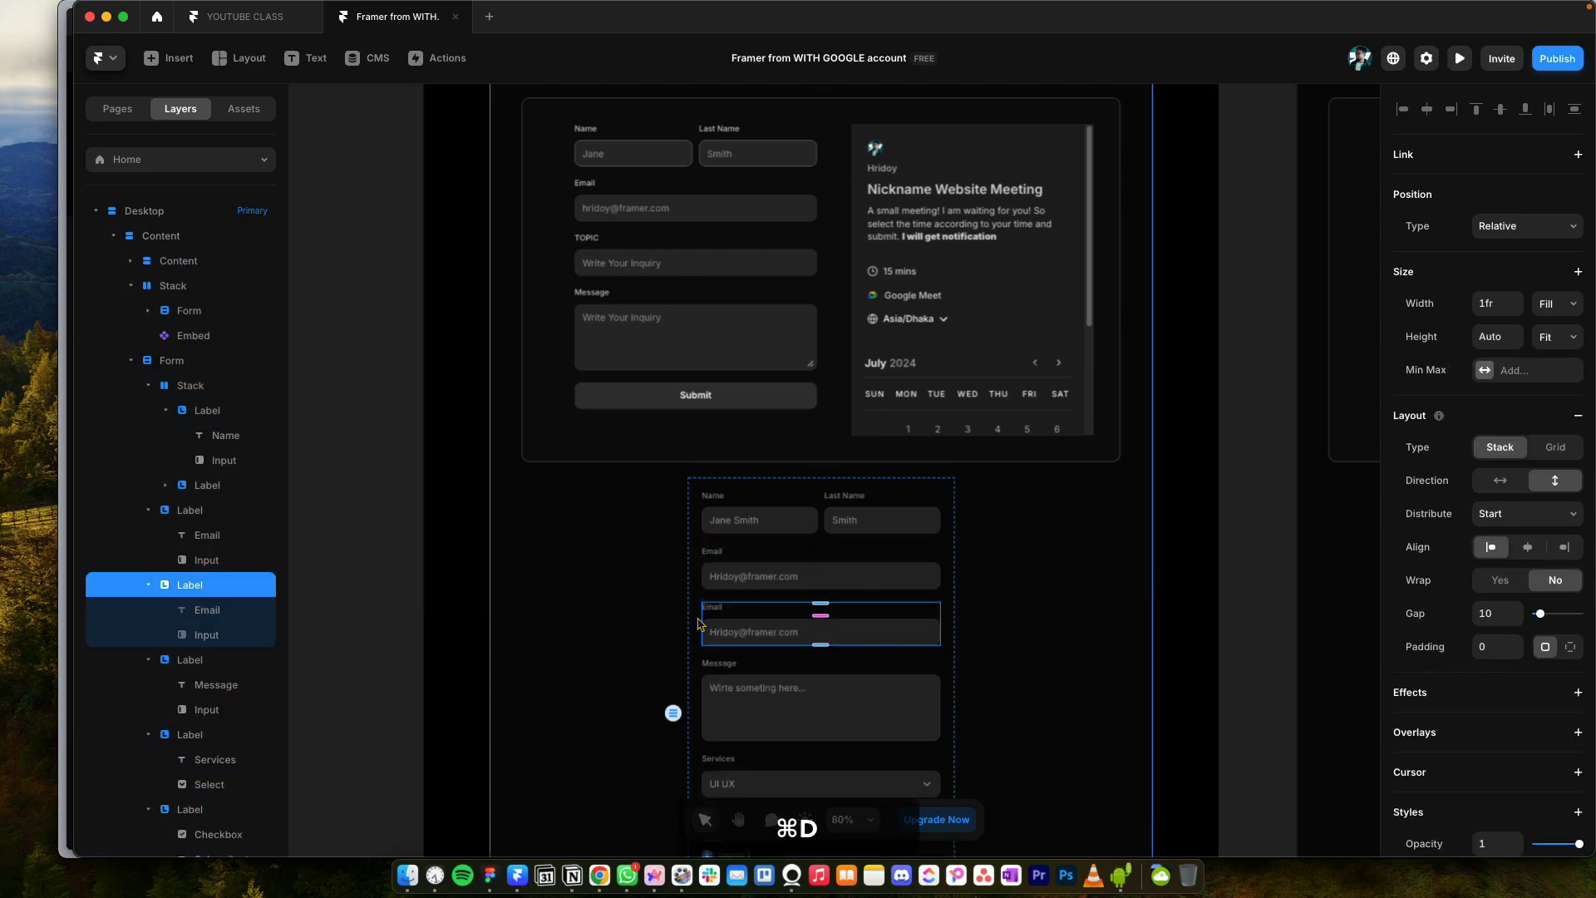
Step: Change the duplicated Email field's label text to "Topic"
{"action": "left_click", "coordinate": [711, 611]}
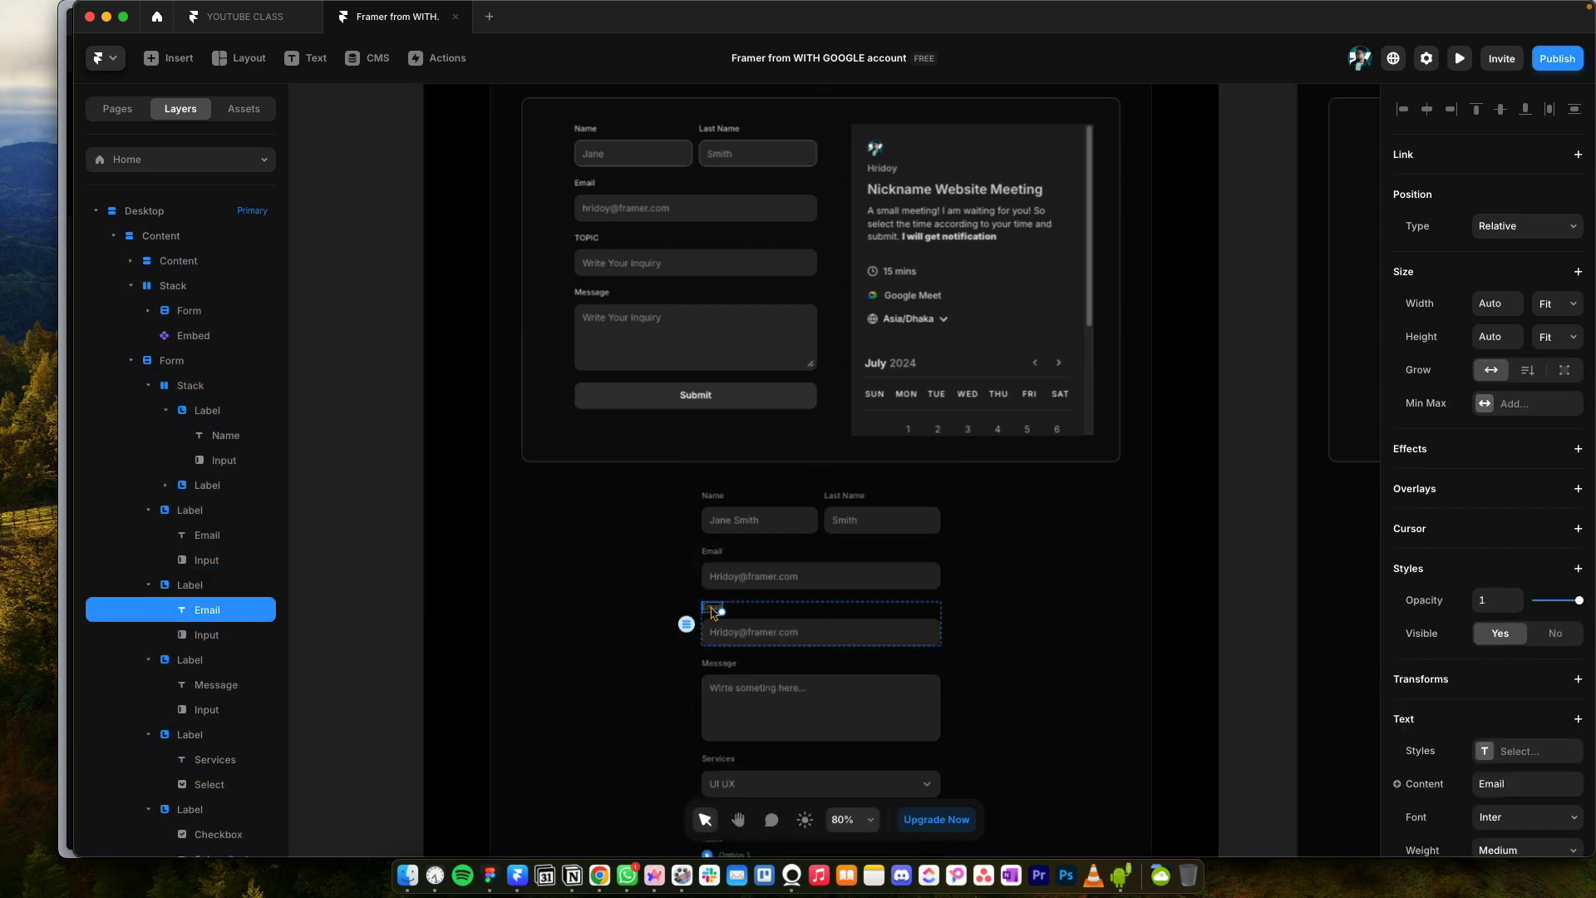
{"action": "double_click", "coordinate": [712, 612]}
{"action": "type", "text": "TP"}
{"action": "key", "text": "BackSpace"}
{"action": "type", "text": "opic"}
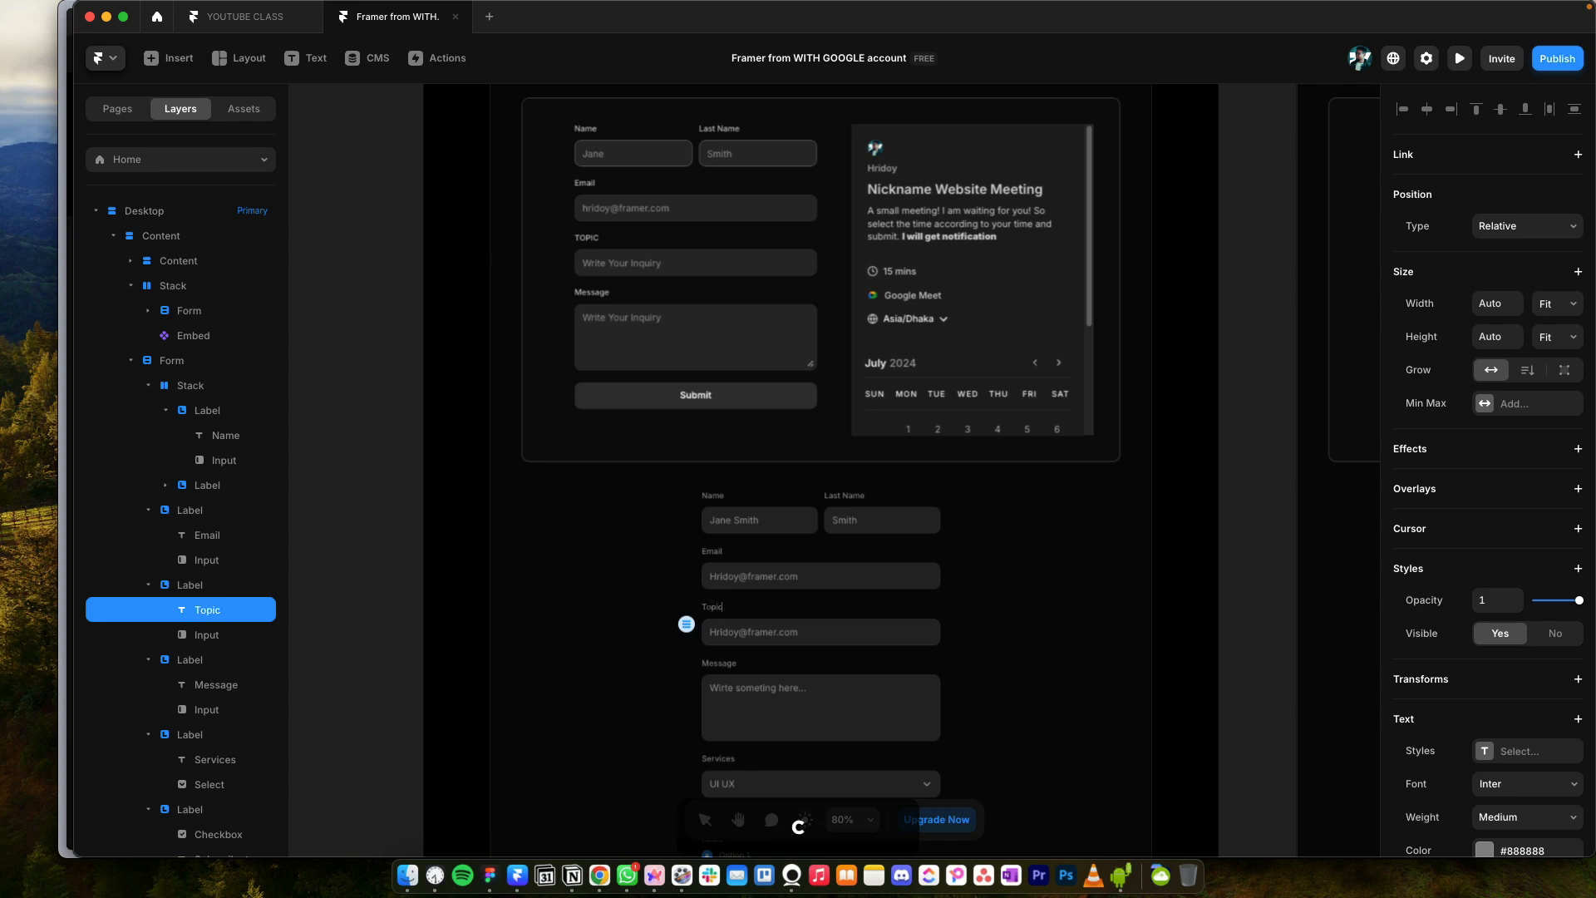
Step: Set the Topic input's type to Text and its name to "Topic"
{"action": "left_click", "coordinate": [761, 634]}
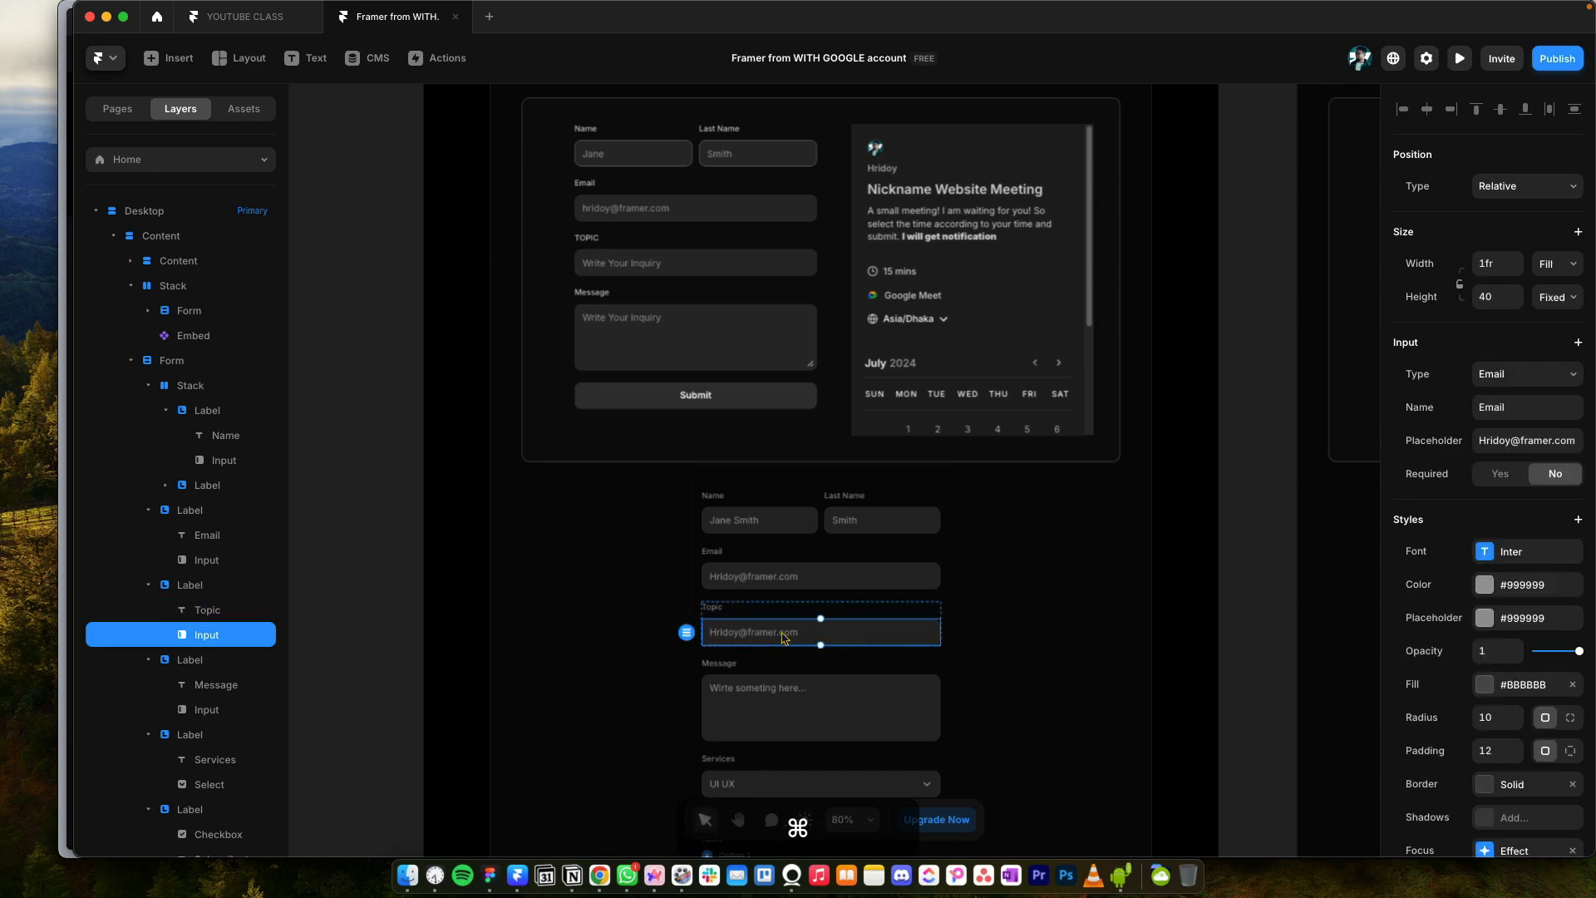
{"action": "left_click", "coordinate": [1524, 376]}
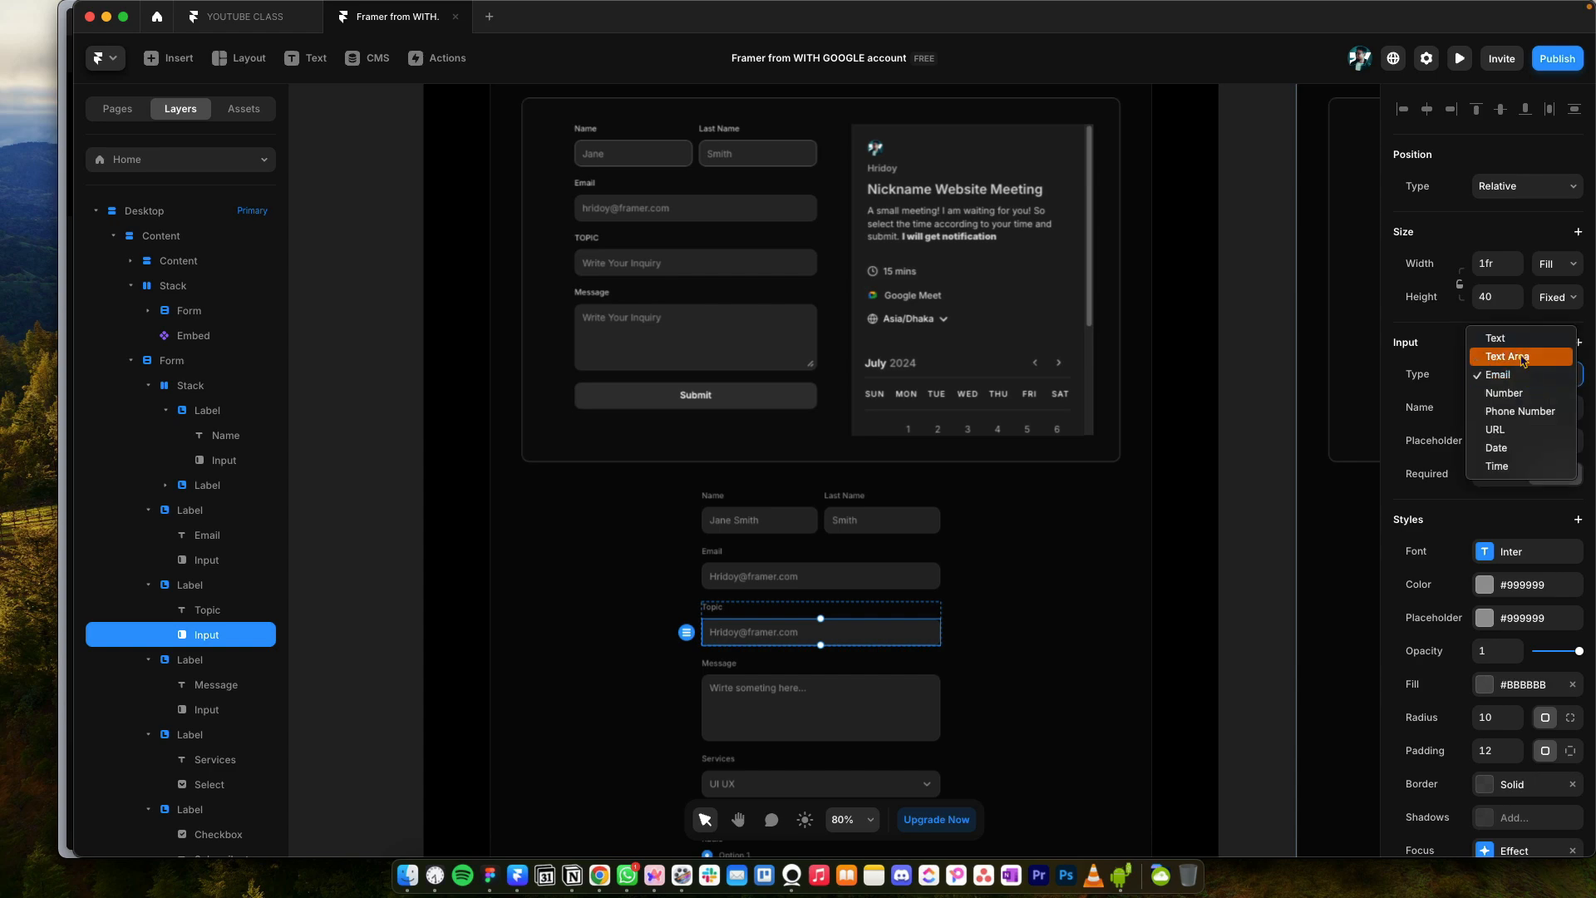
{"action": "left_click", "coordinate": [1496, 337]}
{"action": "left_click", "coordinate": [1517, 407]}
{"action": "type", "text": "Topic"}
{"action": "key", "text": "Return"}
Step: Set the Topic input's placeholder to "What are you trying to say?"
{"action": "left_click", "coordinate": [1520, 430]}
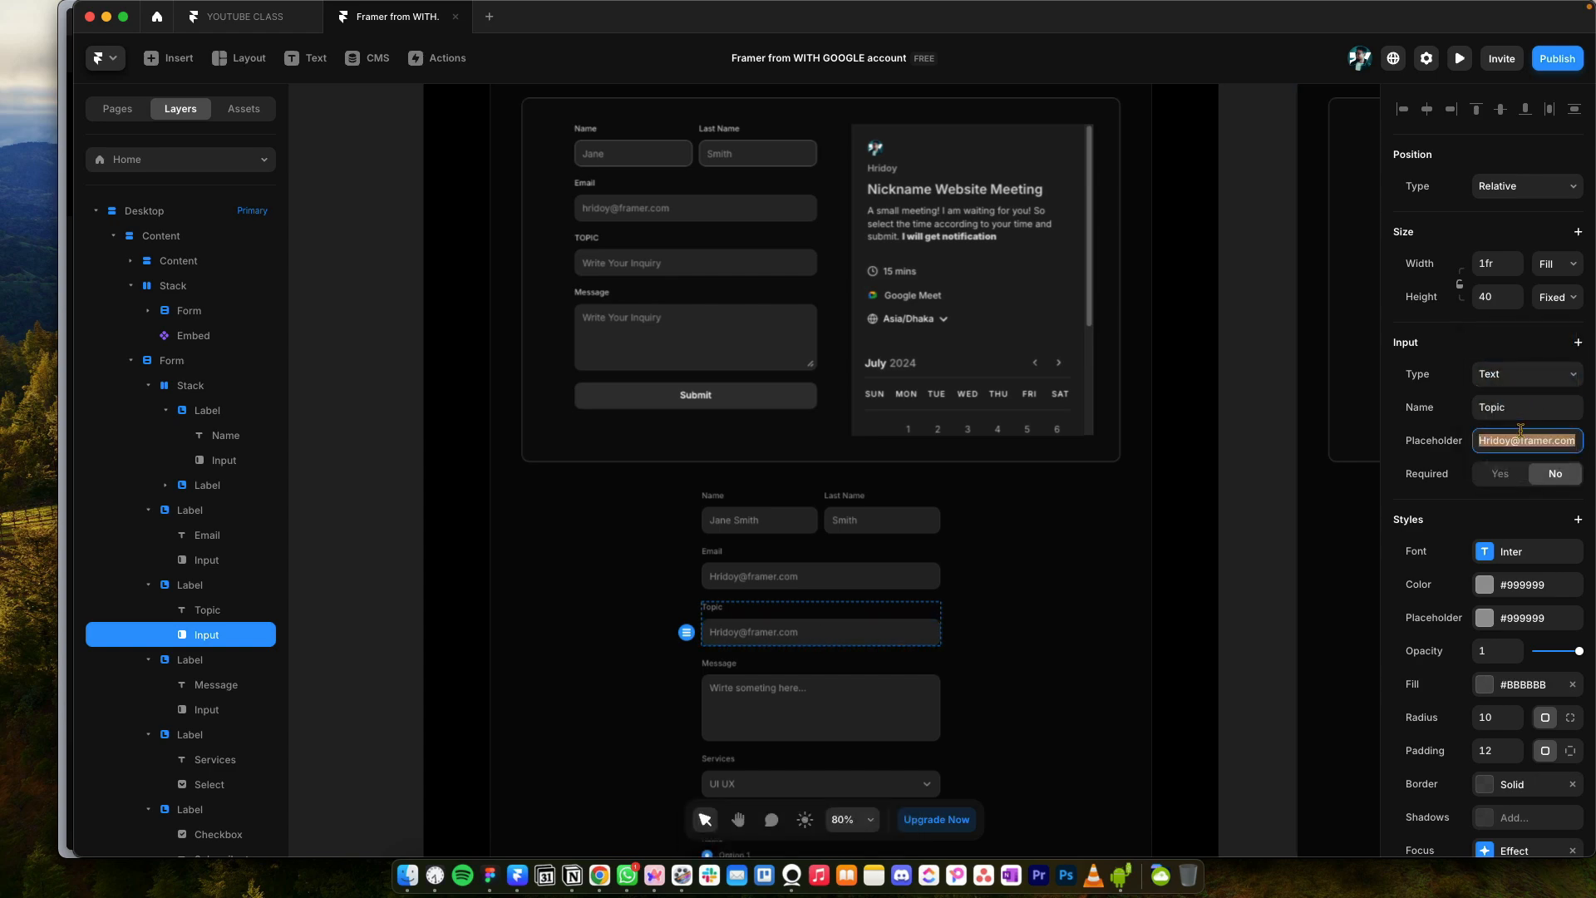
{"action": "type", "text": "what y"}
{"action": "key", "text": "super+a"}
{"action": "type", "text": "What a"}
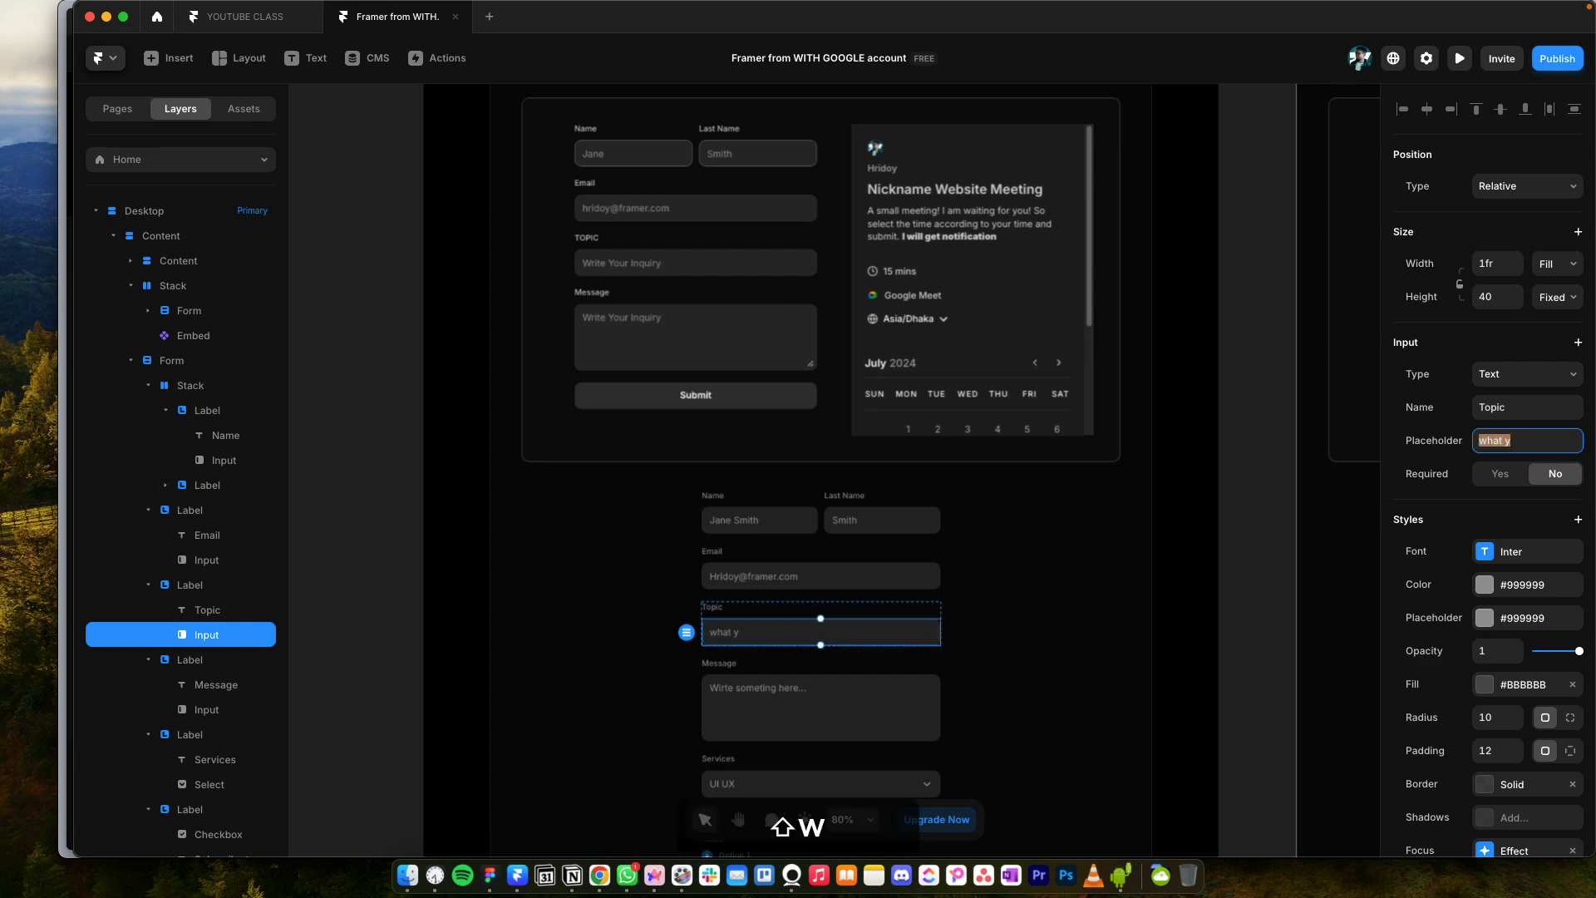
{"action": "type", "text": "re yo"}
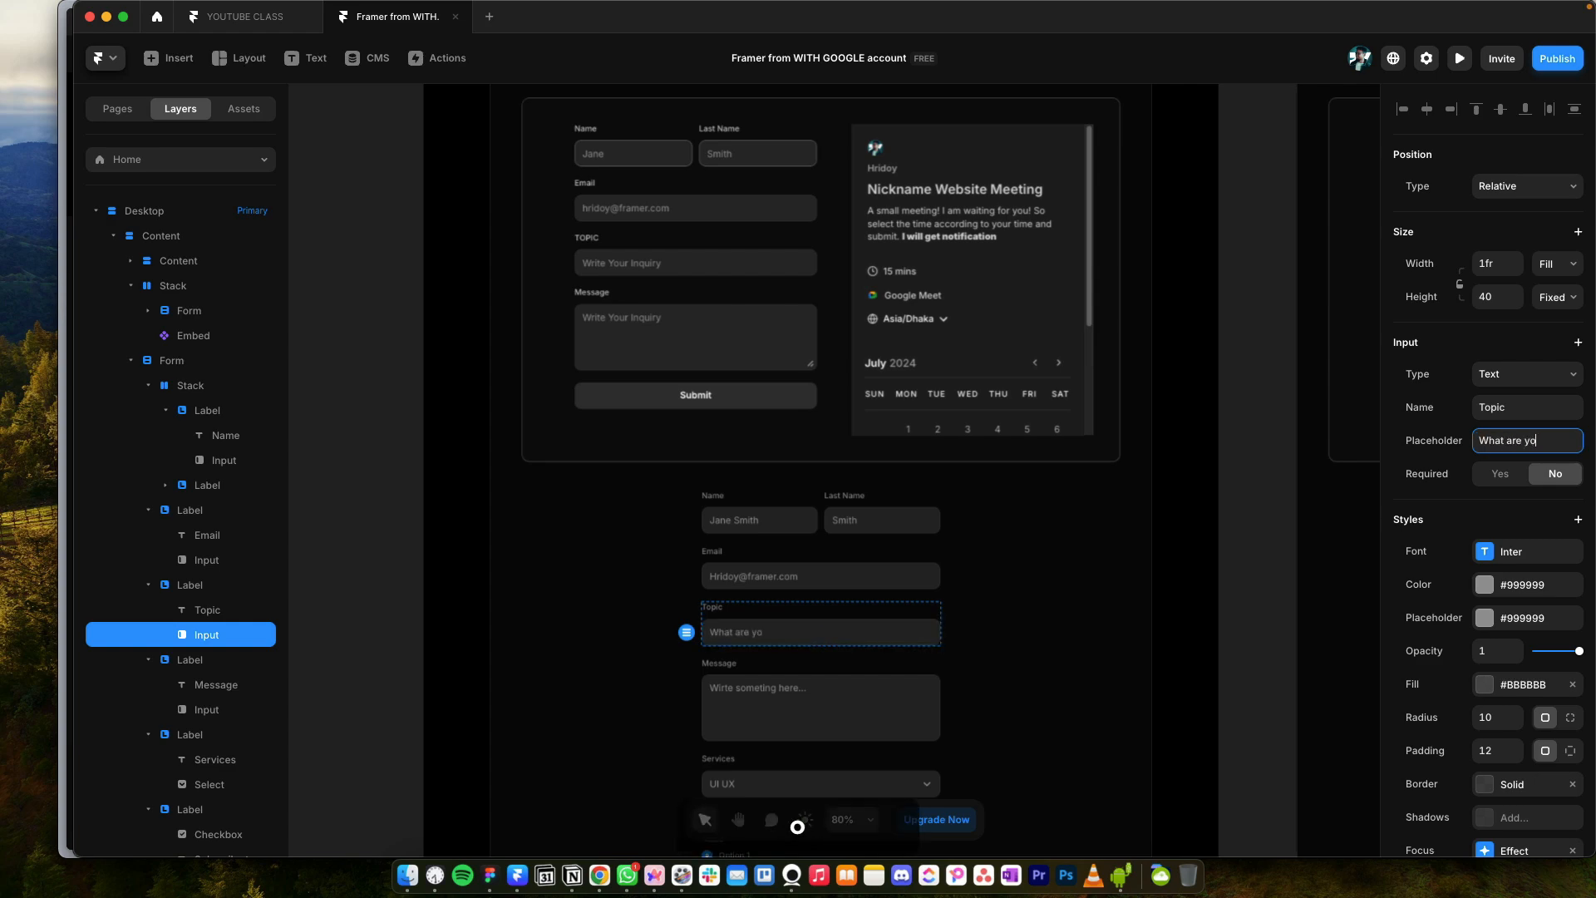
{"action": "type", "text": "u trying to say?"}
{"action": "key", "text": "Return"}
{"action": "left_click", "coordinate": [904, 477]}
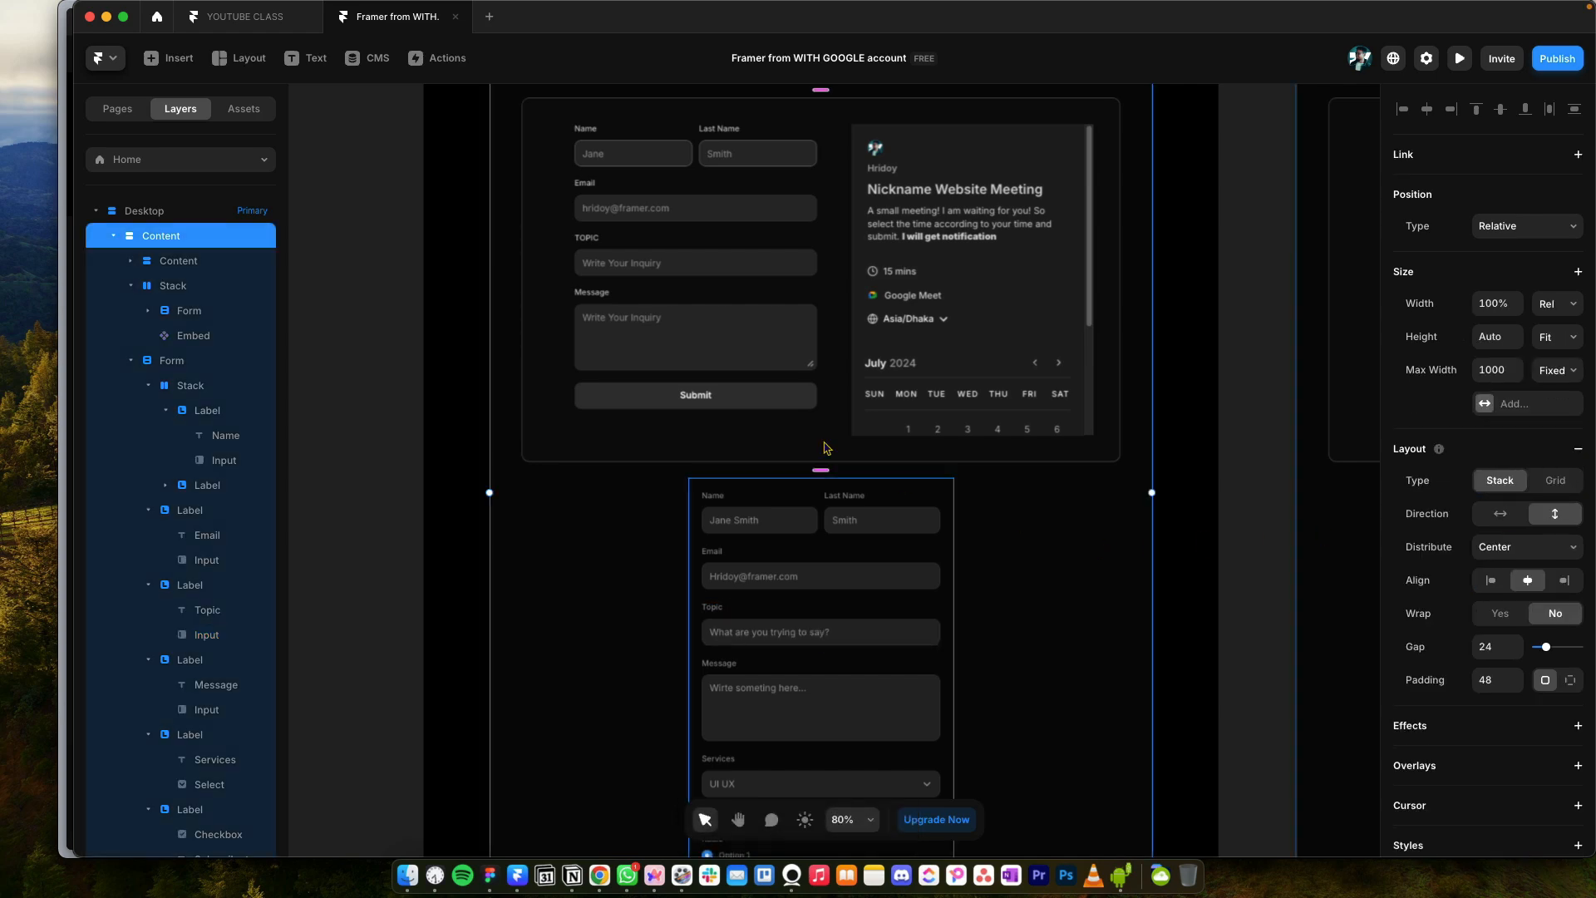
Step: Preview the page and compare the new form with the existing contact form, then return to the canvas
{"action": "left_click_drag", "start_coordinate": [859, 537], "coordinate": [871, 407]}
{"action": "key", "text": "super+p"}
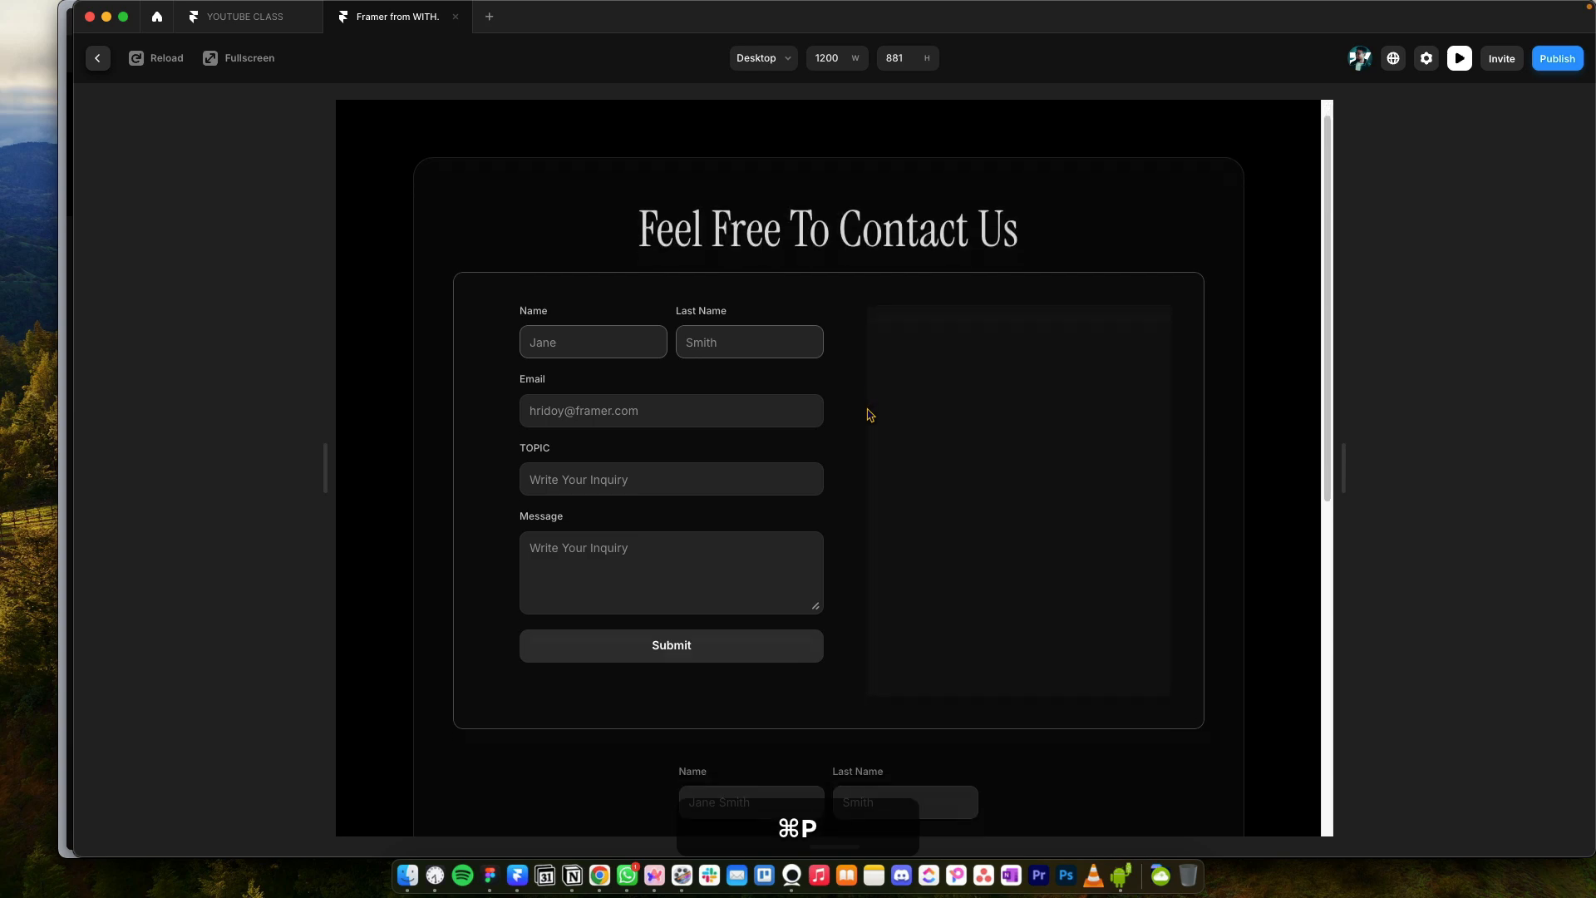
{"action": "scroll", "coordinate": [867, 407], "scroll_direction": "down", "scroll_amount": 10}
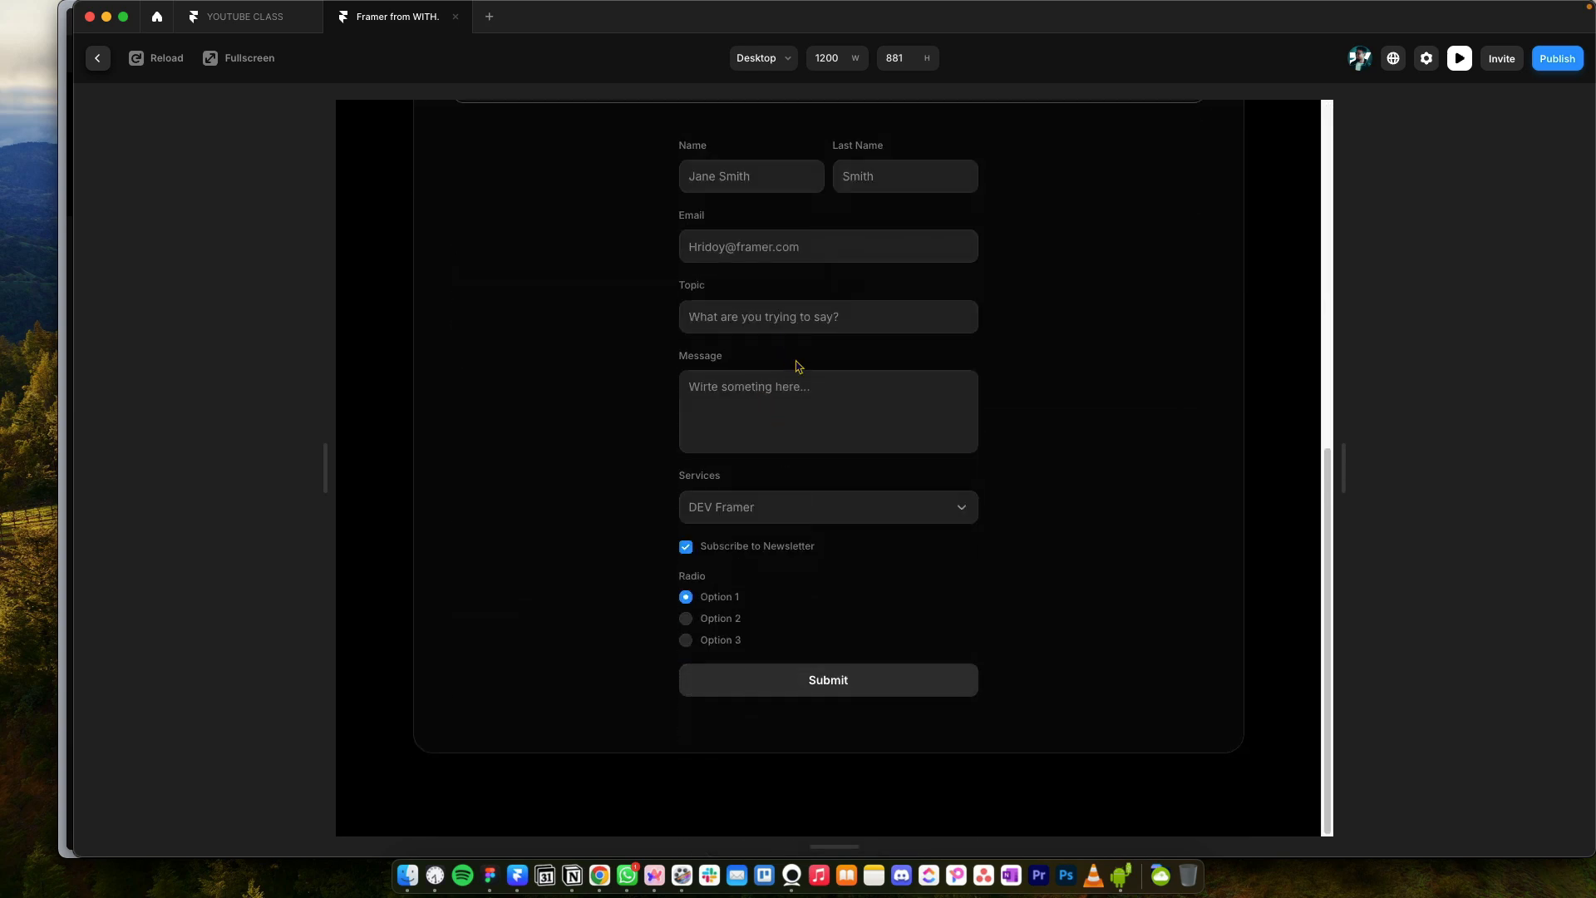
{"action": "scroll", "coordinate": [835, 405], "scroll_direction": "up", "scroll_amount": 6}
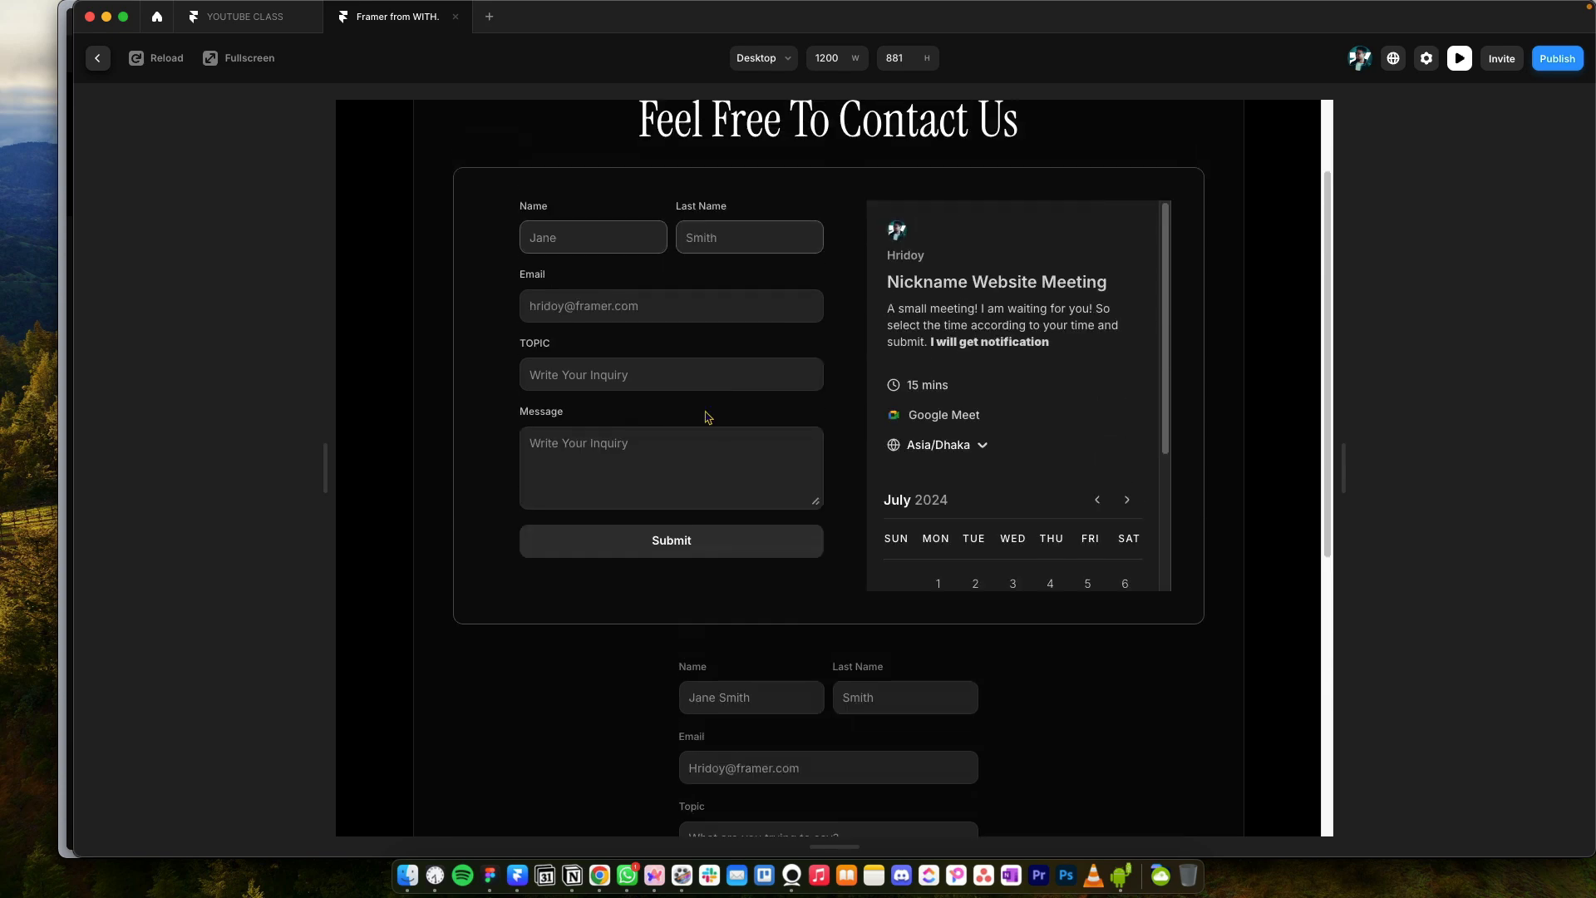
{"action": "left_click", "coordinate": [662, 306]}
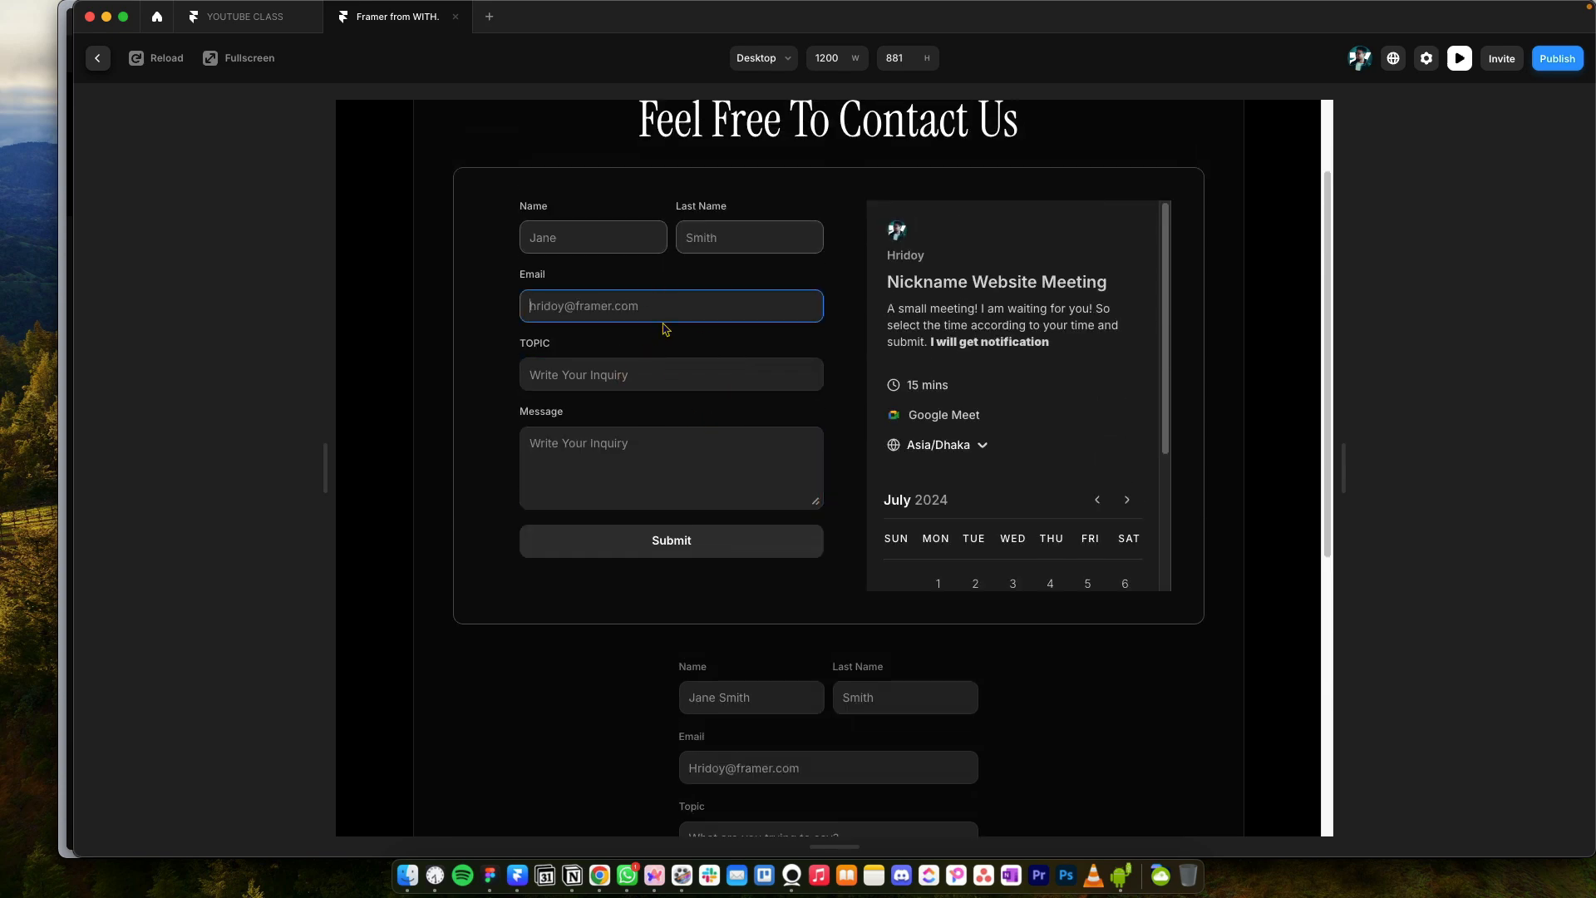
{"action": "key", "text": "Escape"}
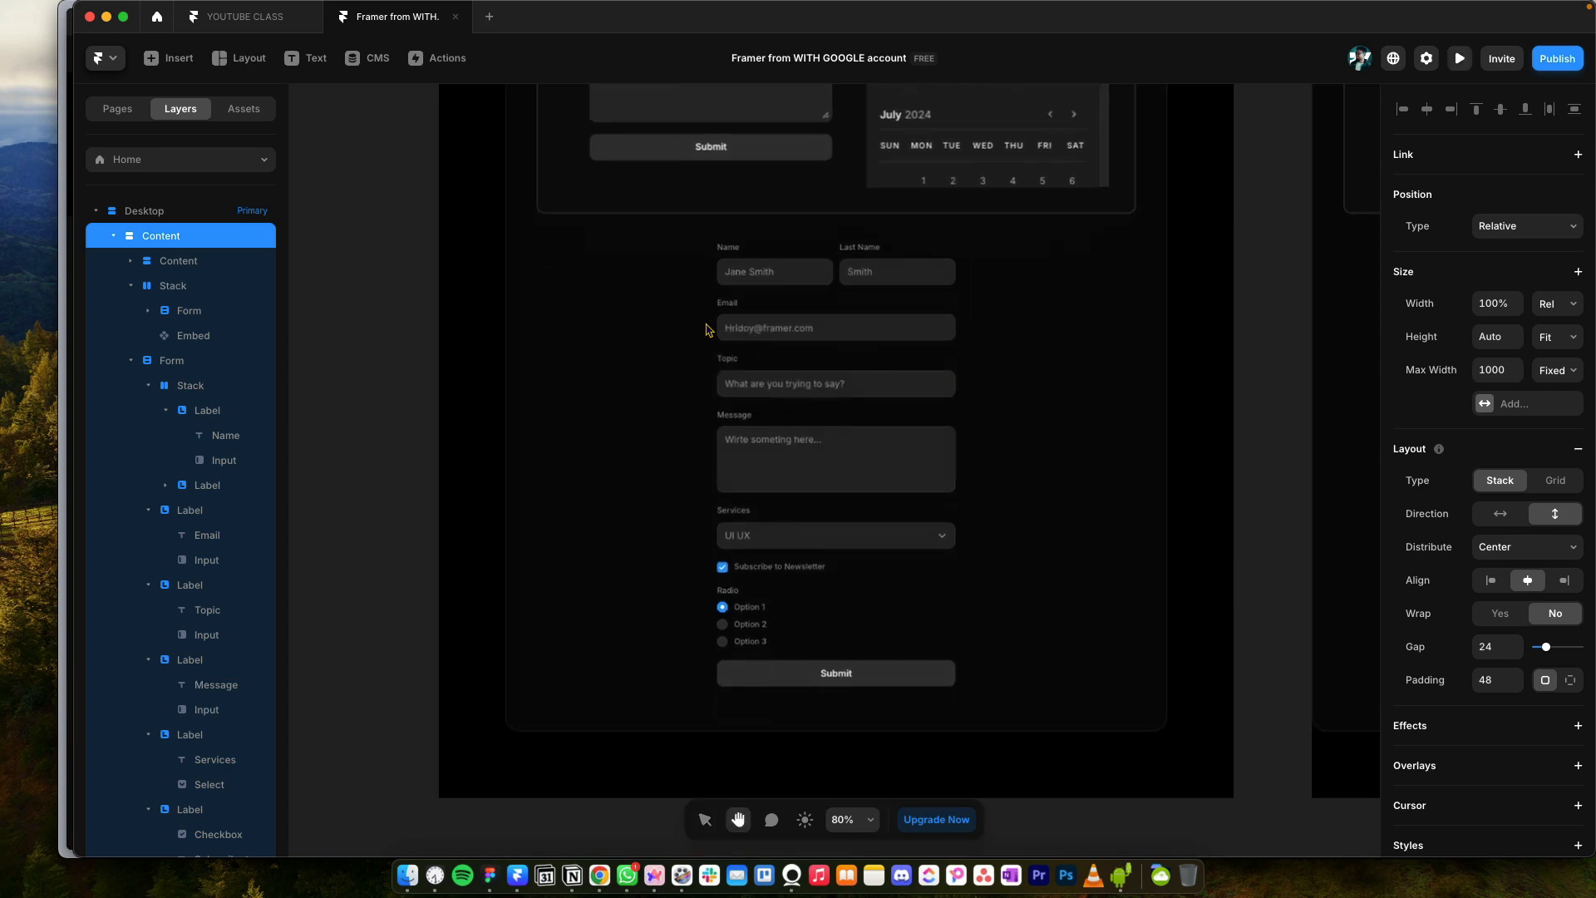
Step: Wrap the new form in a stack and set the stack's width to Fit
{"action": "left_click", "coordinate": [706, 330]}
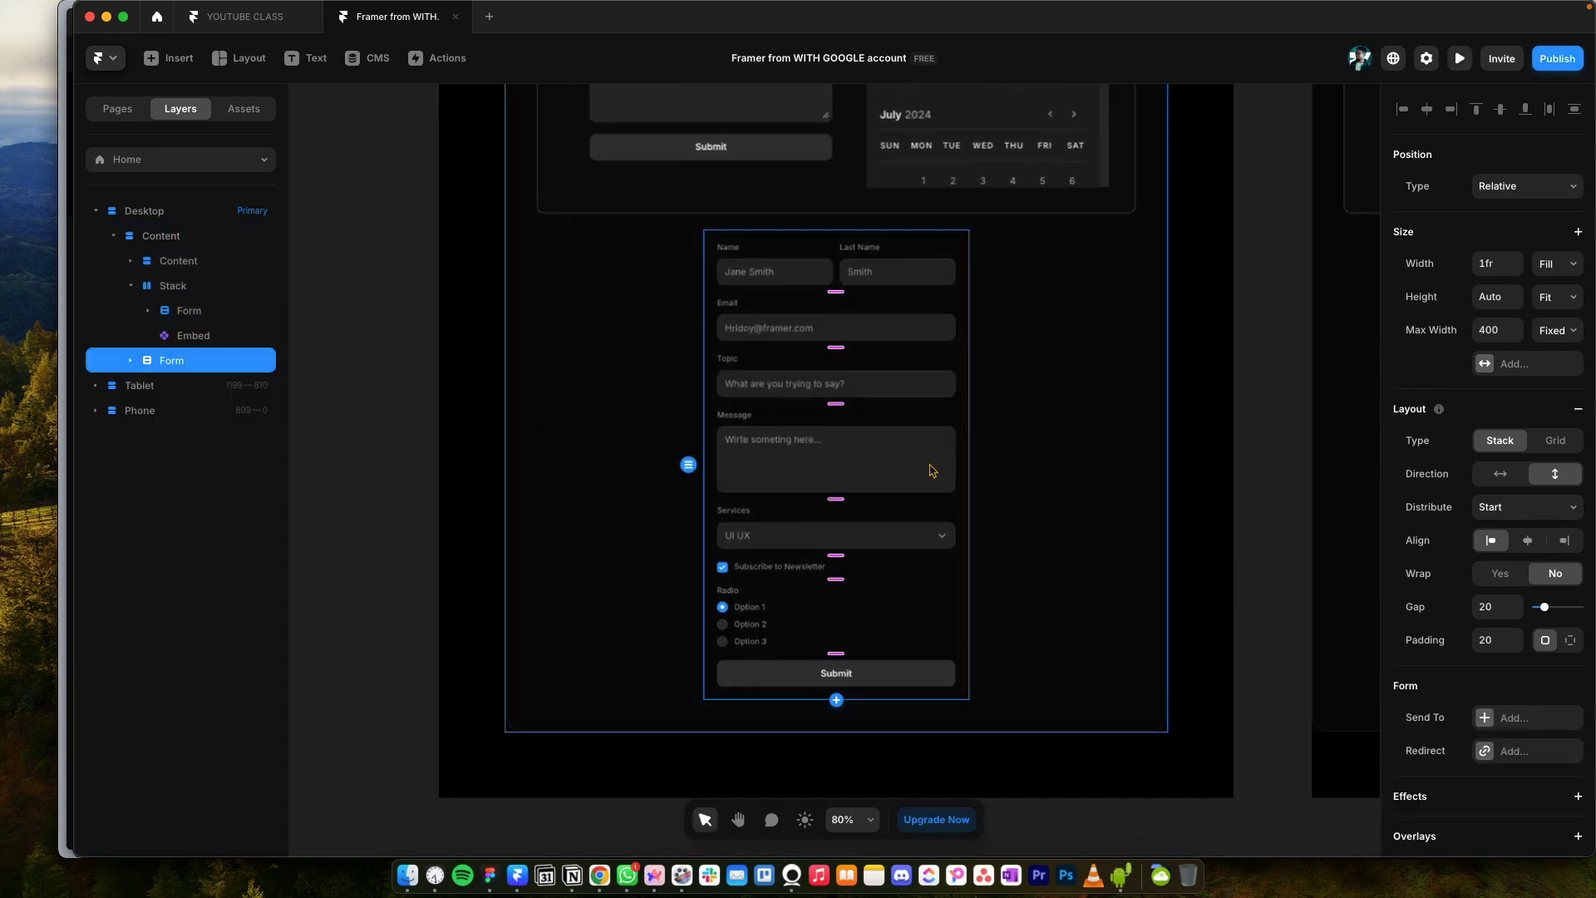
{"action": "scroll", "coordinate": [763, 440], "scroll_direction": "down", "scroll_amount": 5}
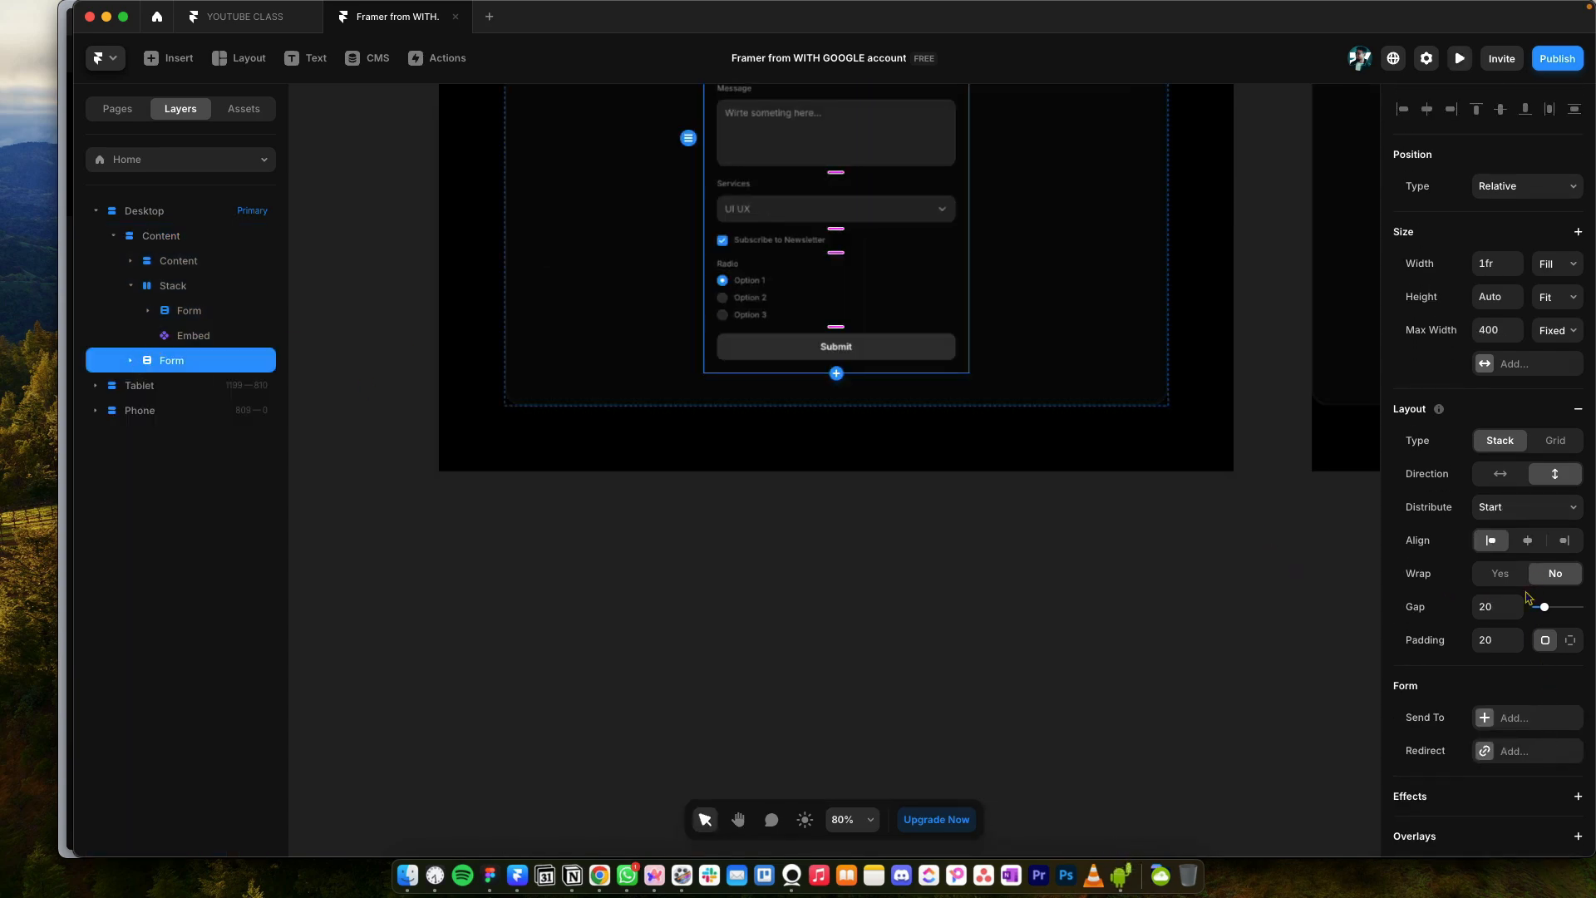
{"action": "scroll", "coordinate": [1039, 505], "scroll_direction": "up", "scroll_amount": 8}
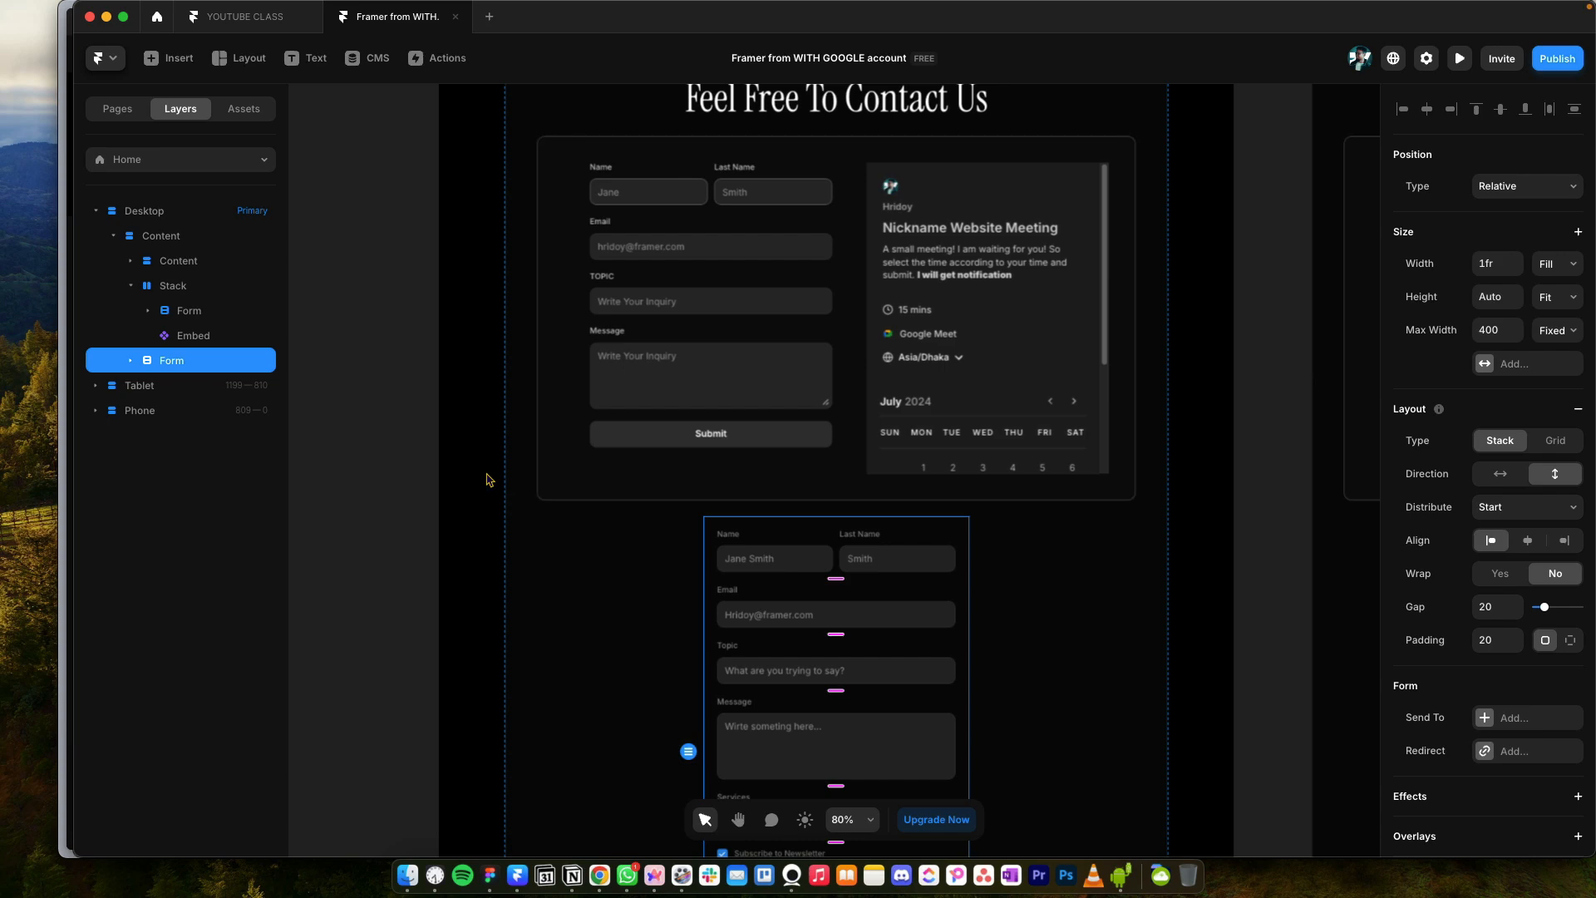
{"action": "key", "text": "alt+super+Return"}
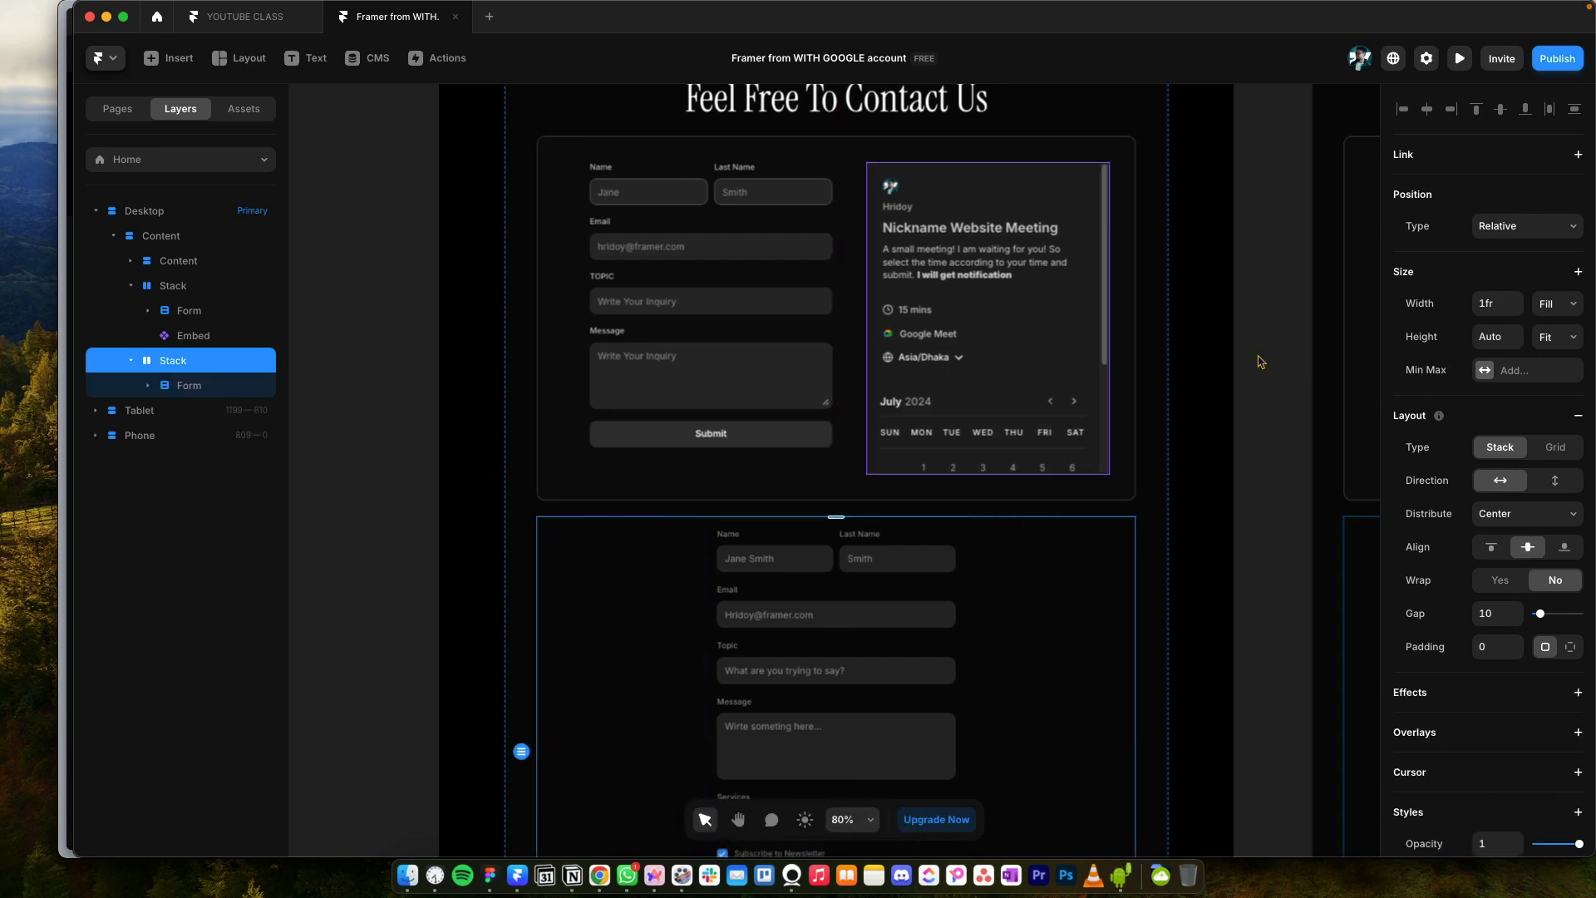
{"action": "left_click", "coordinate": [1548, 308]}
{"action": "left_click", "coordinate": [1543, 328]}
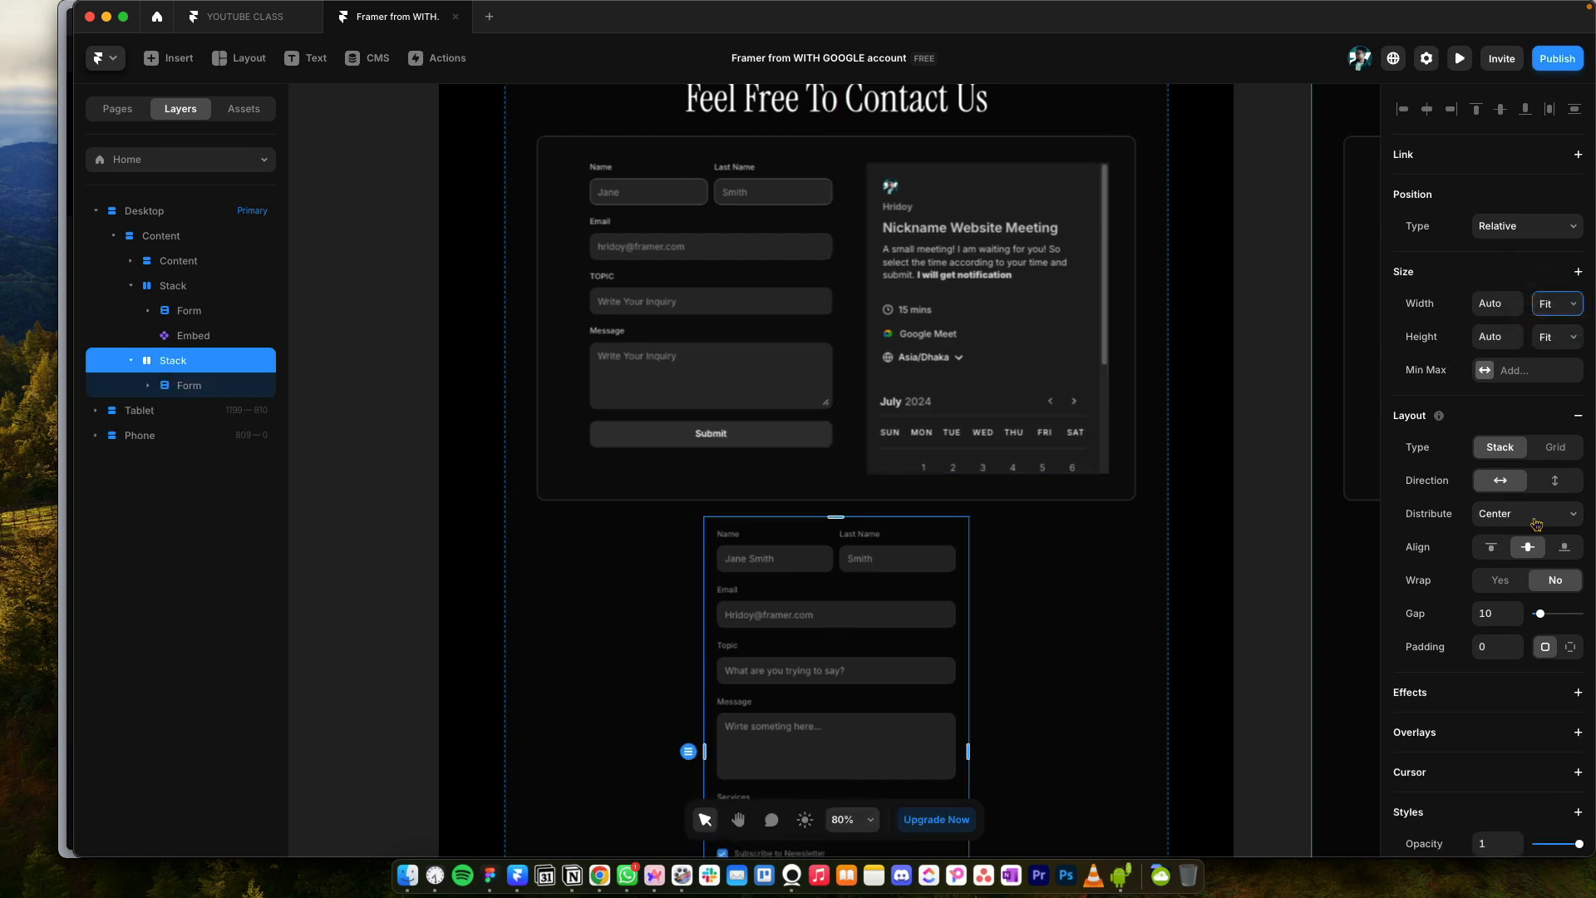
Step: Give the stack around the new form a #333333 fill and set its padding to 14
{"action": "scroll", "coordinate": [1539, 574], "scroll_direction": "down", "scroll_amount": 5}
{"action": "left_click", "coordinate": [1494, 502]}
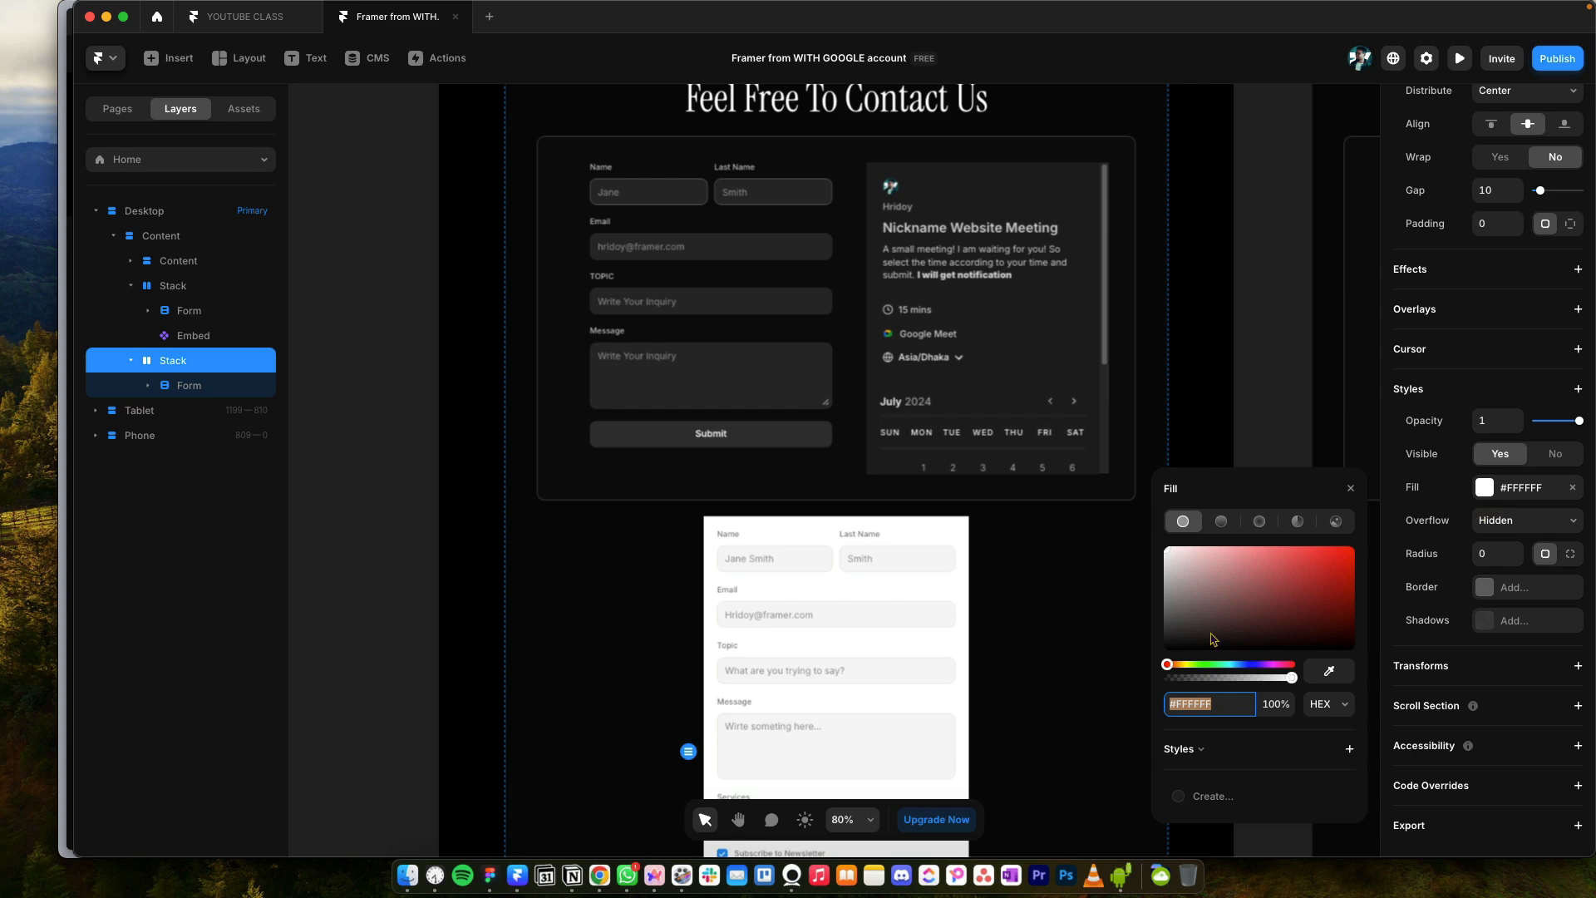
{"action": "left_click_drag", "start_coordinate": [1184, 650], "coordinate": [1149, 637]}
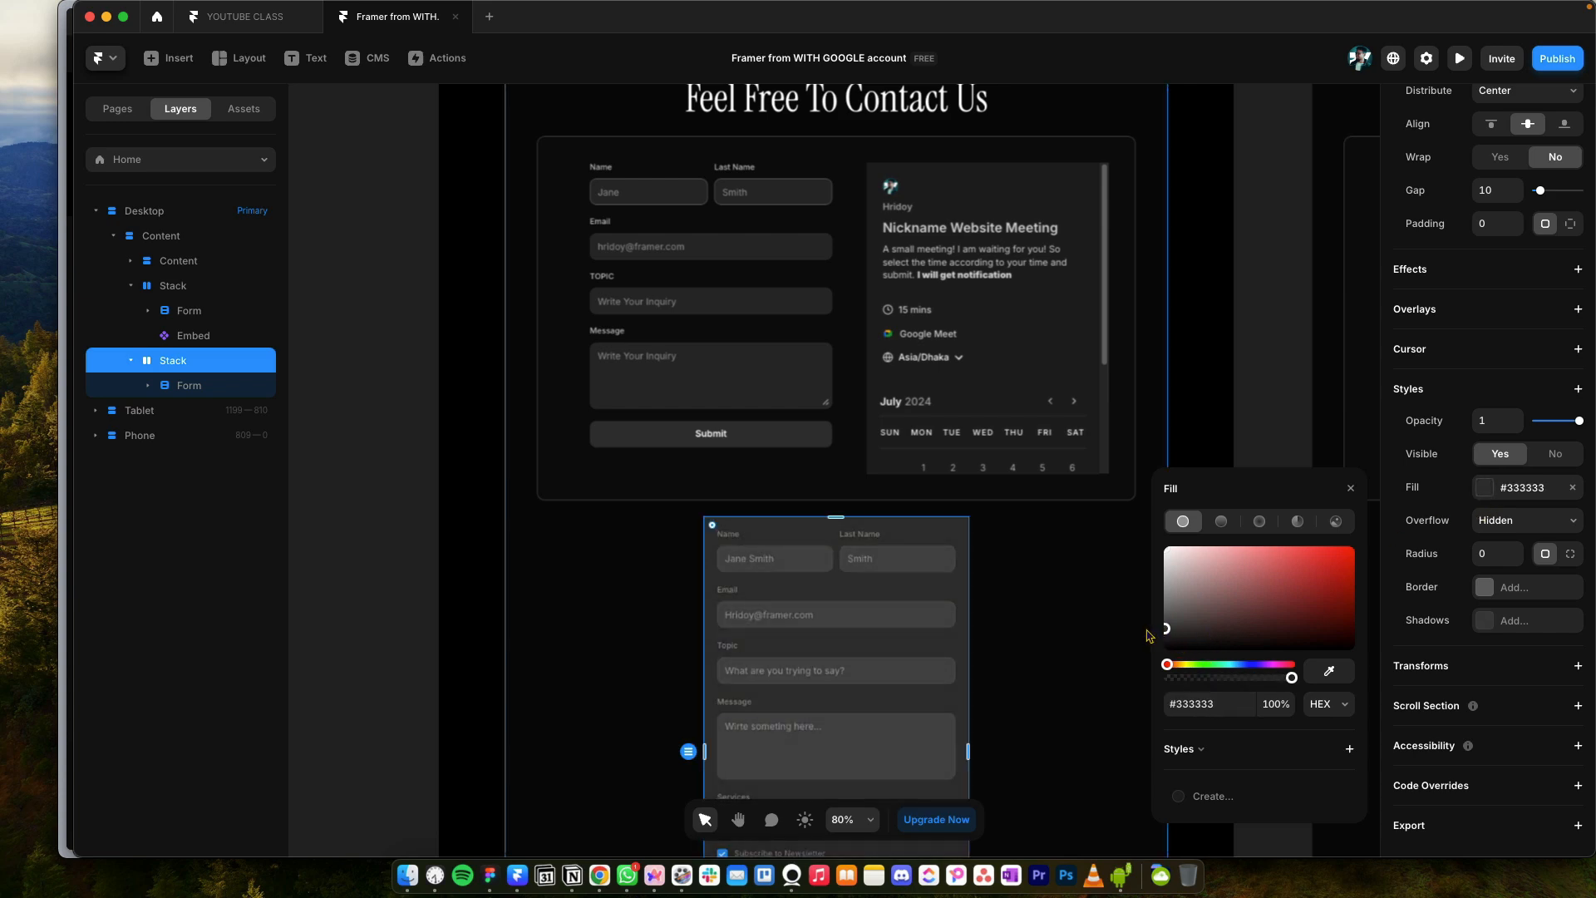
{"action": "left_click", "coordinate": [1491, 233]}
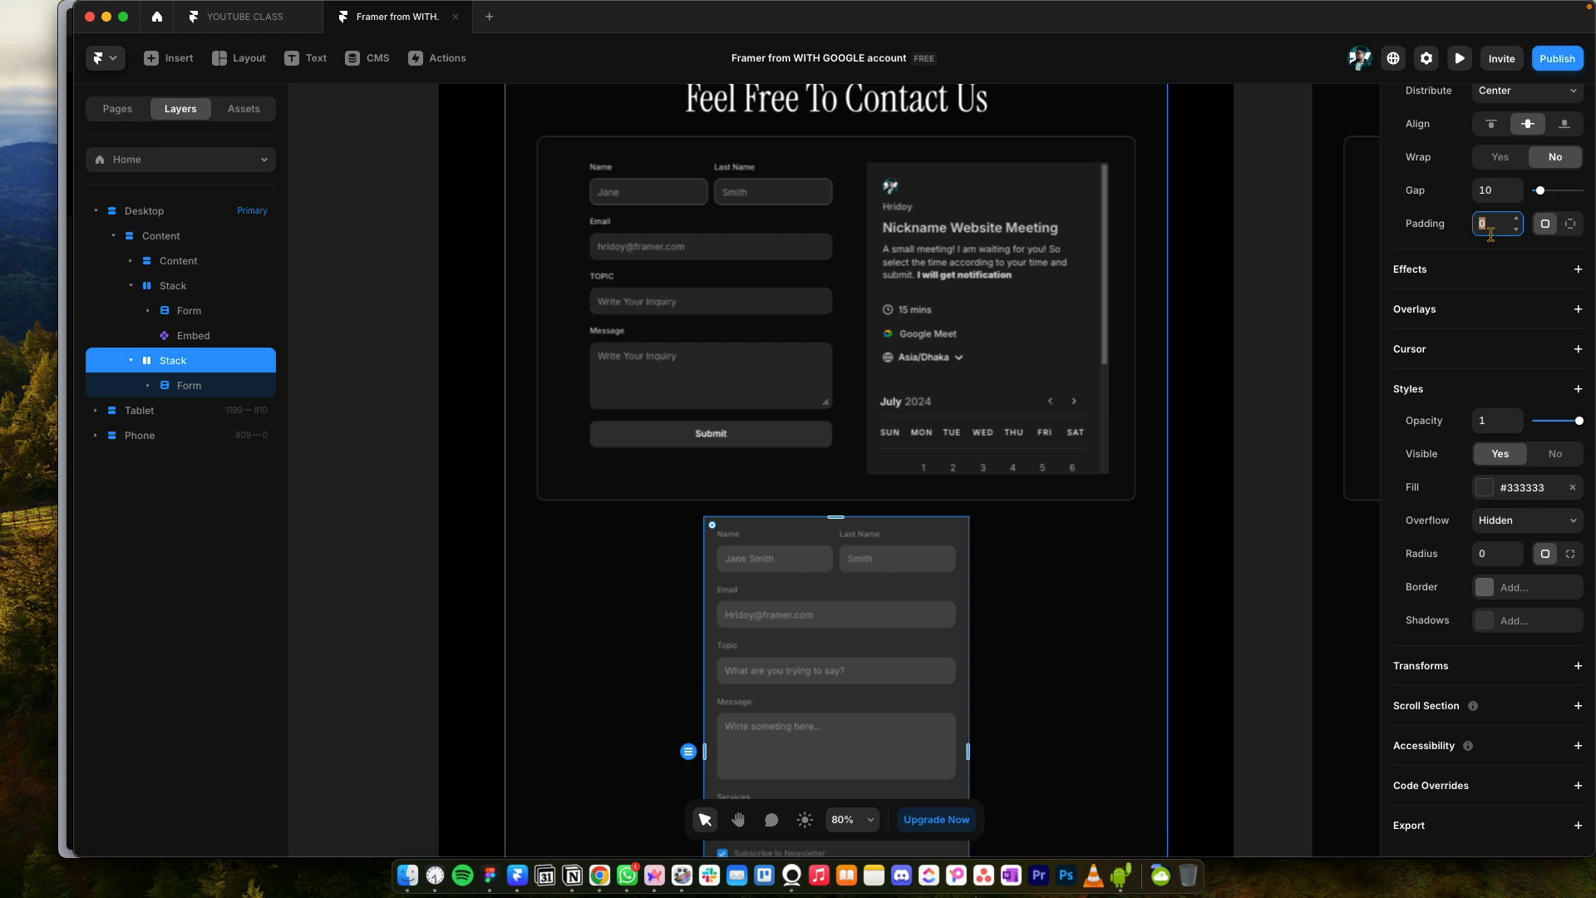
{"action": "type", "text": "14"}
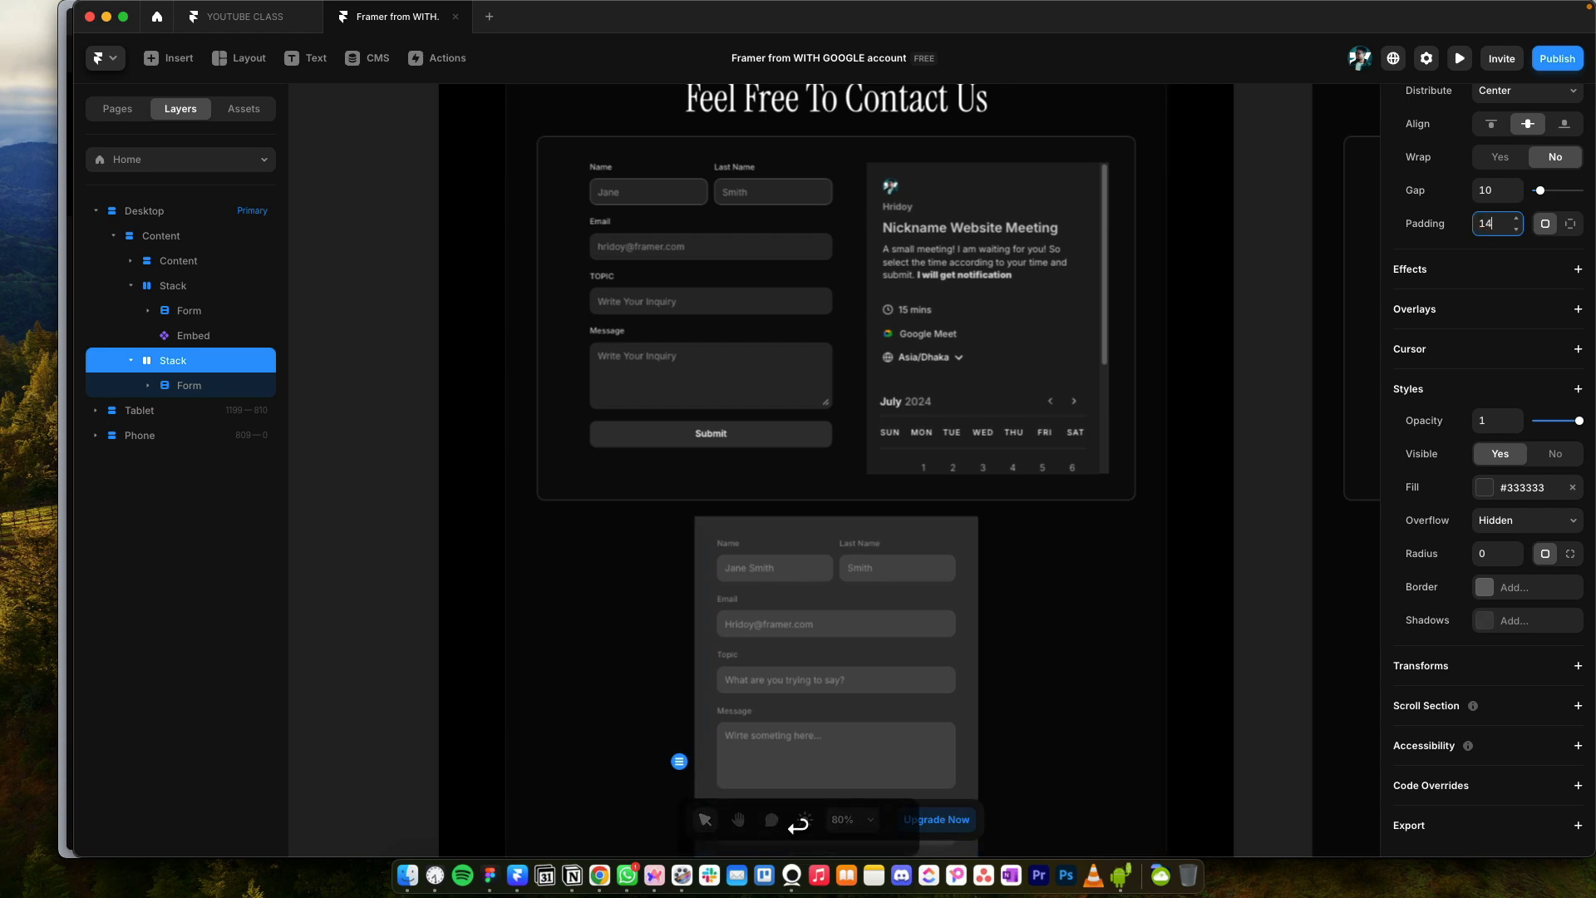
{"action": "scroll", "coordinate": [851, 509], "scroll_direction": "down", "scroll_amount": 2}
{"action": "scroll", "coordinate": [851, 509], "scroll_direction": "up", "scroll_amount": 5}
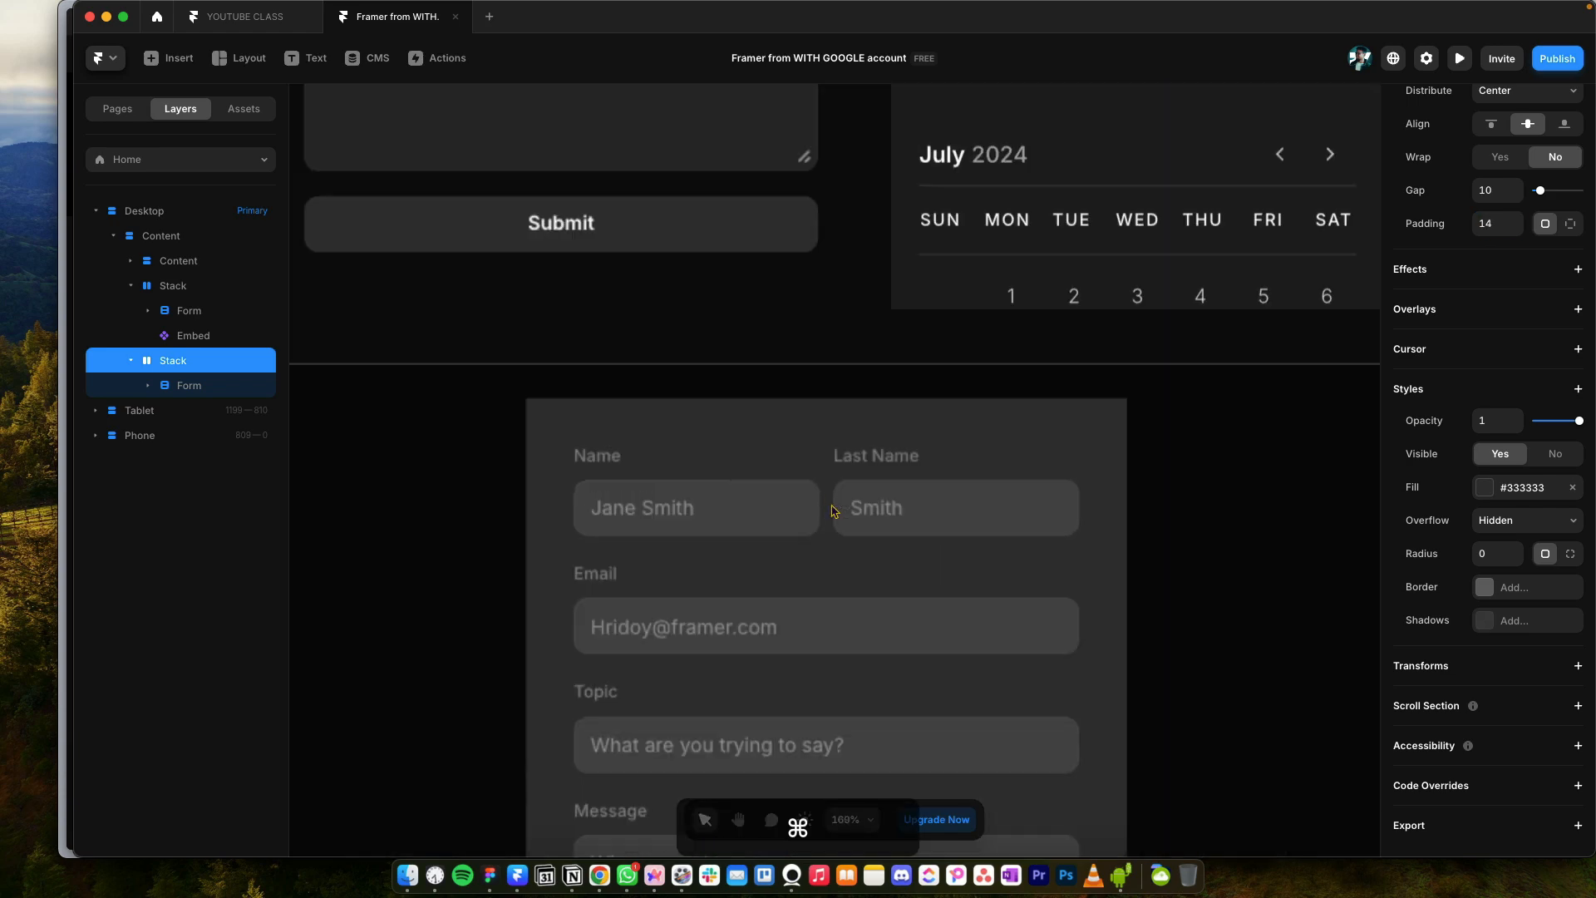
Step: Set the padding of the new form inside the stack to 0
{"action": "left_click", "coordinate": [706, 517], "text": "super"}
{"action": "left_click", "coordinate": [168, 413]}
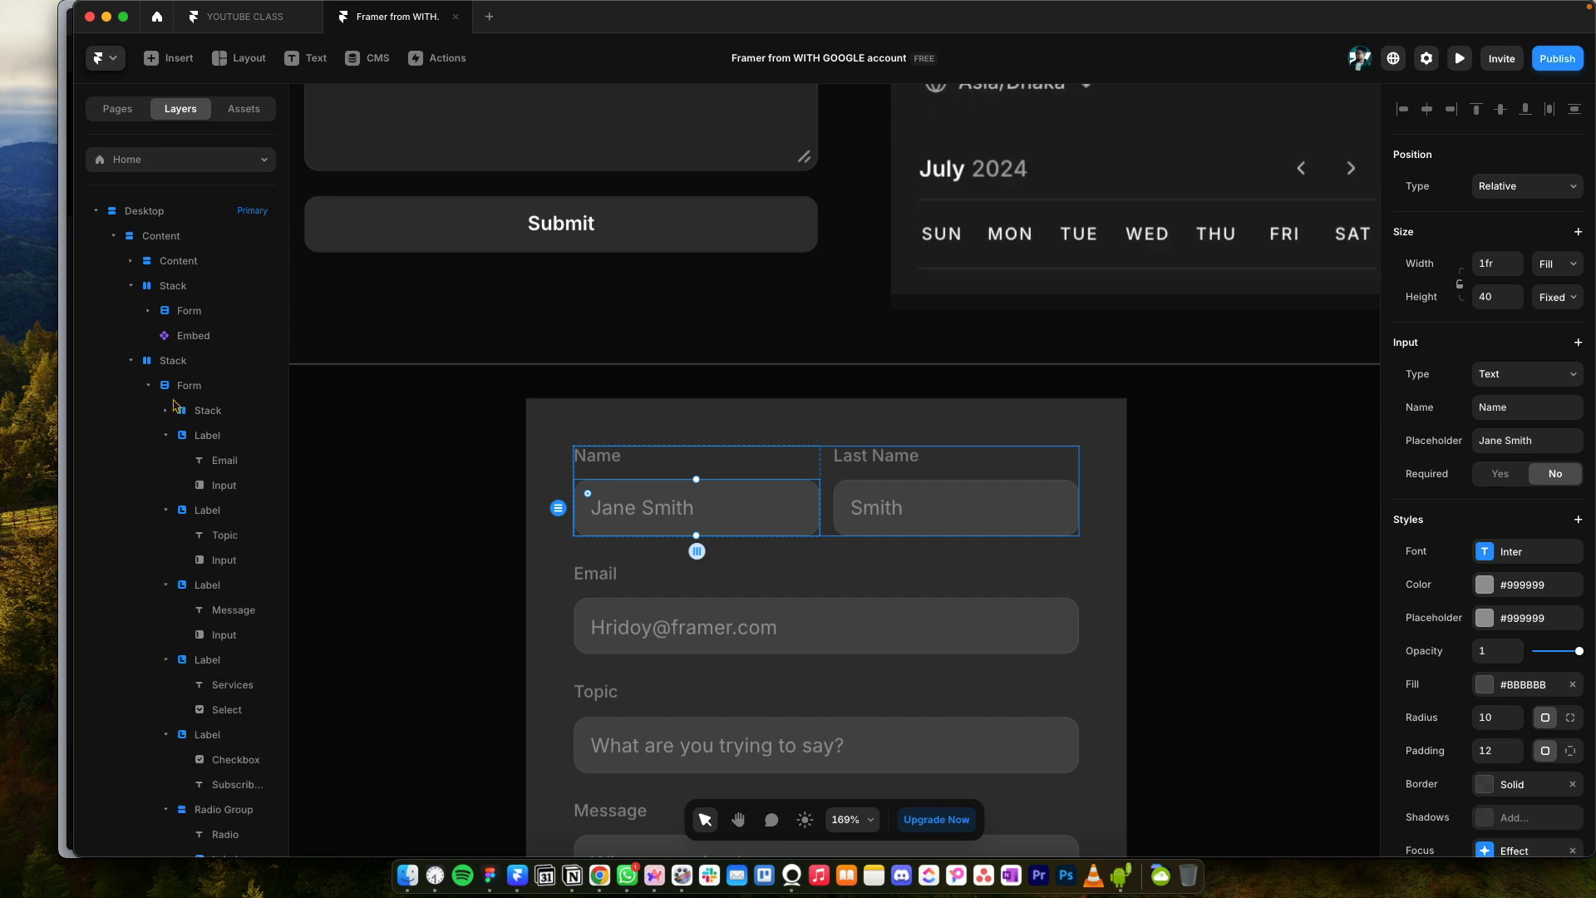
{"action": "left_click", "coordinate": [182, 404]}
{"action": "left_click", "coordinate": [186, 393]}
{"action": "scroll", "coordinate": [1553, 620], "scroll_direction": "down", "scroll_amount": 1}
{"action": "left_click", "coordinate": [1496, 600]}
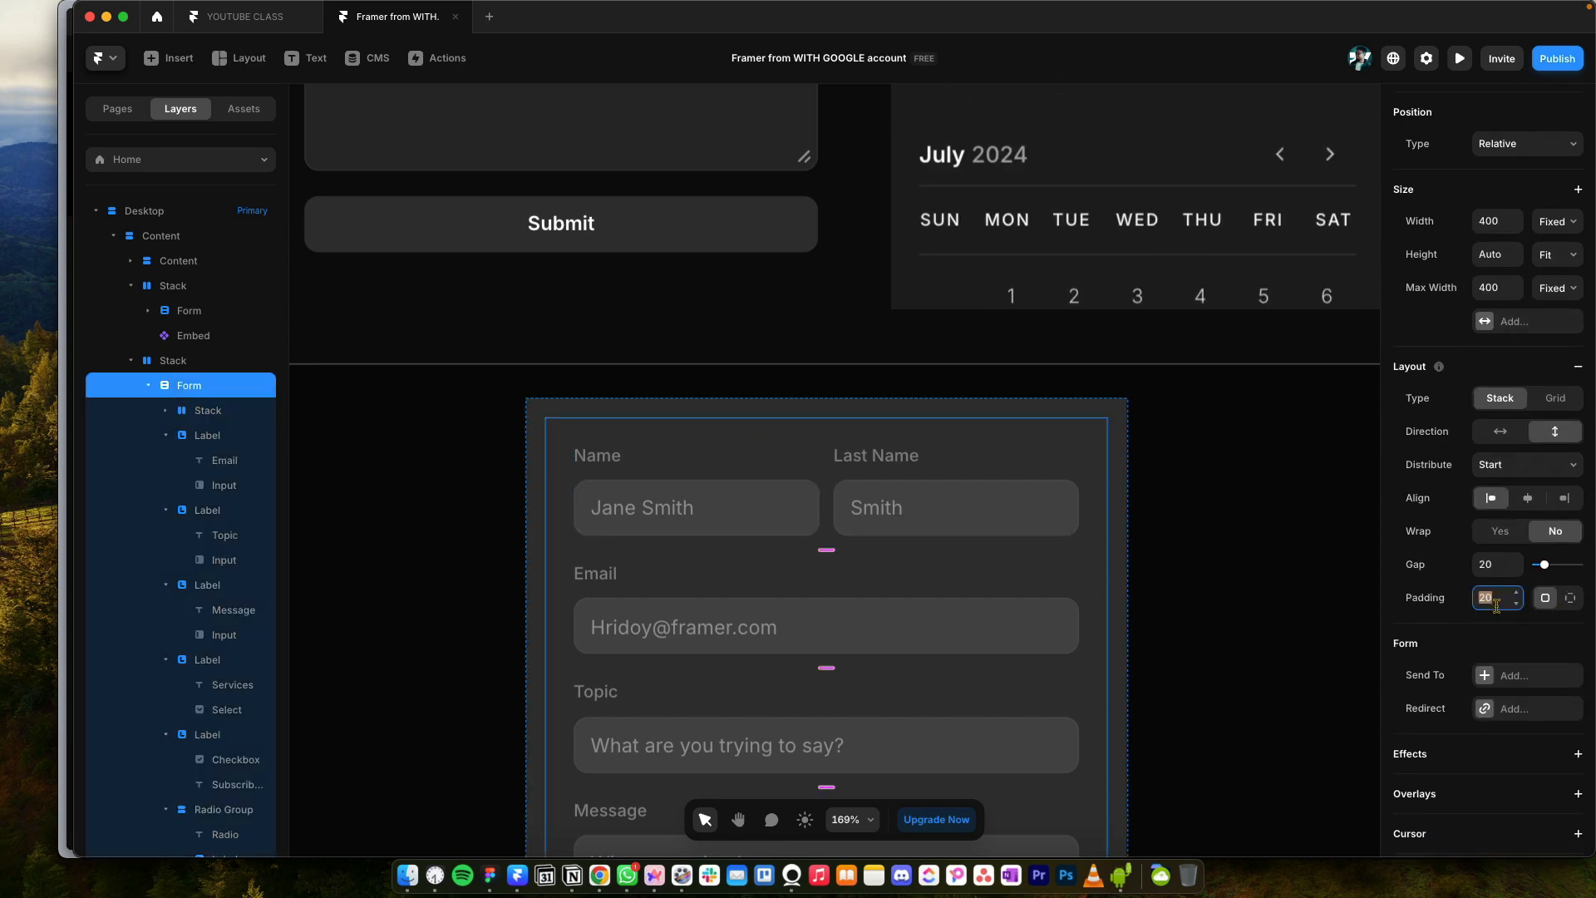
{"action": "type", "text": "0"}
{"action": "key", "text": "Return"}
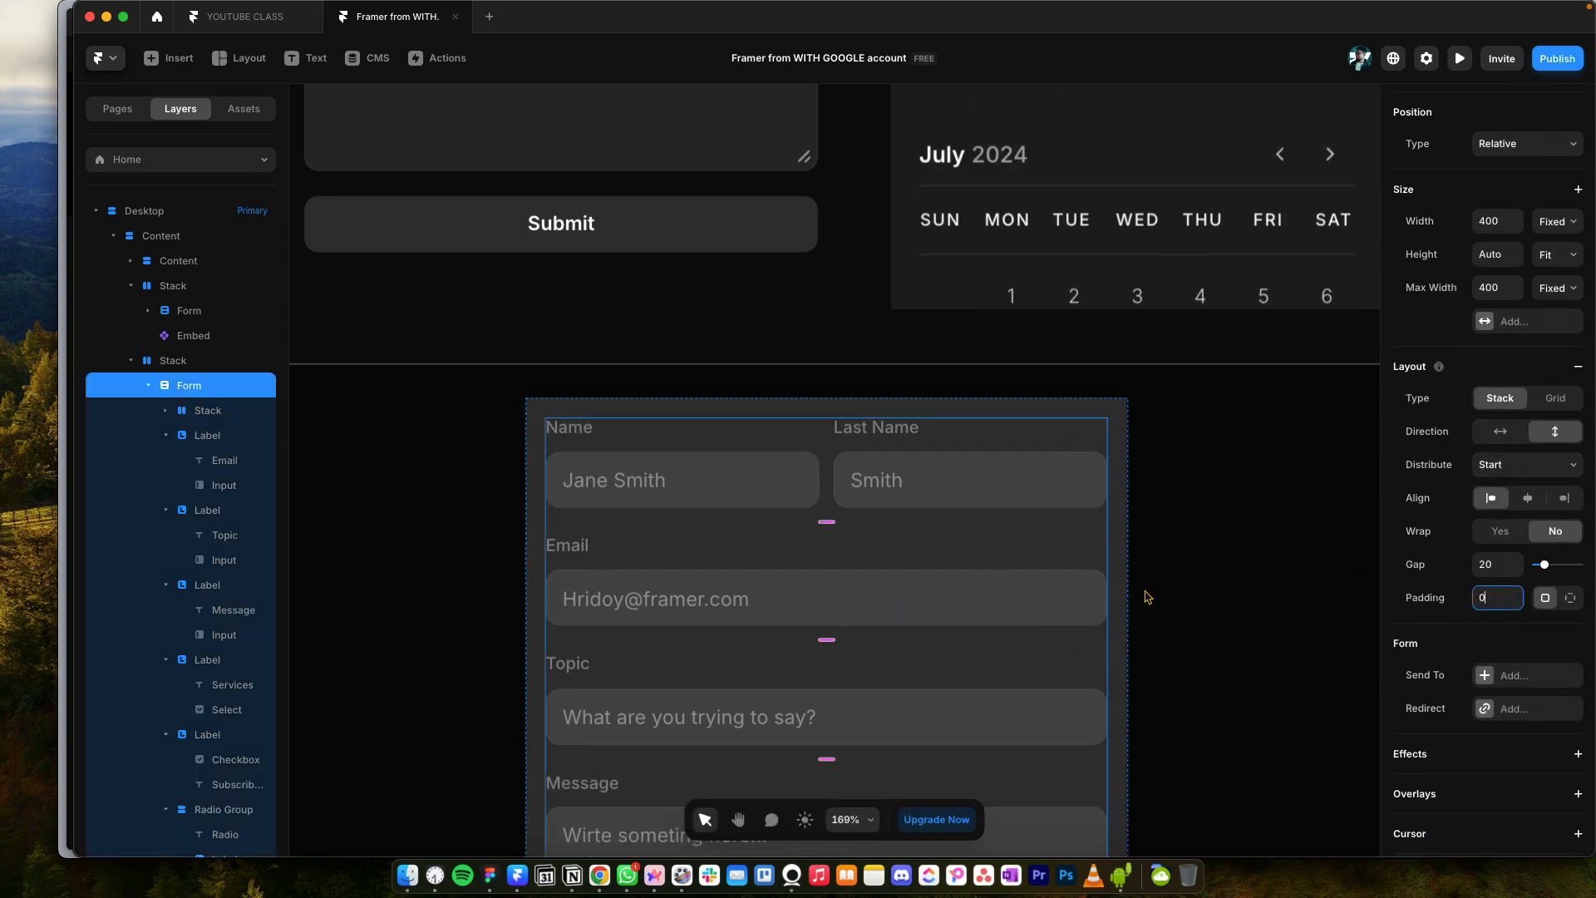
Step: Open the new form's Submit button component for editing
{"action": "left_click", "coordinate": [1140, 470]}
{"action": "left_click", "coordinate": [1119, 447]}
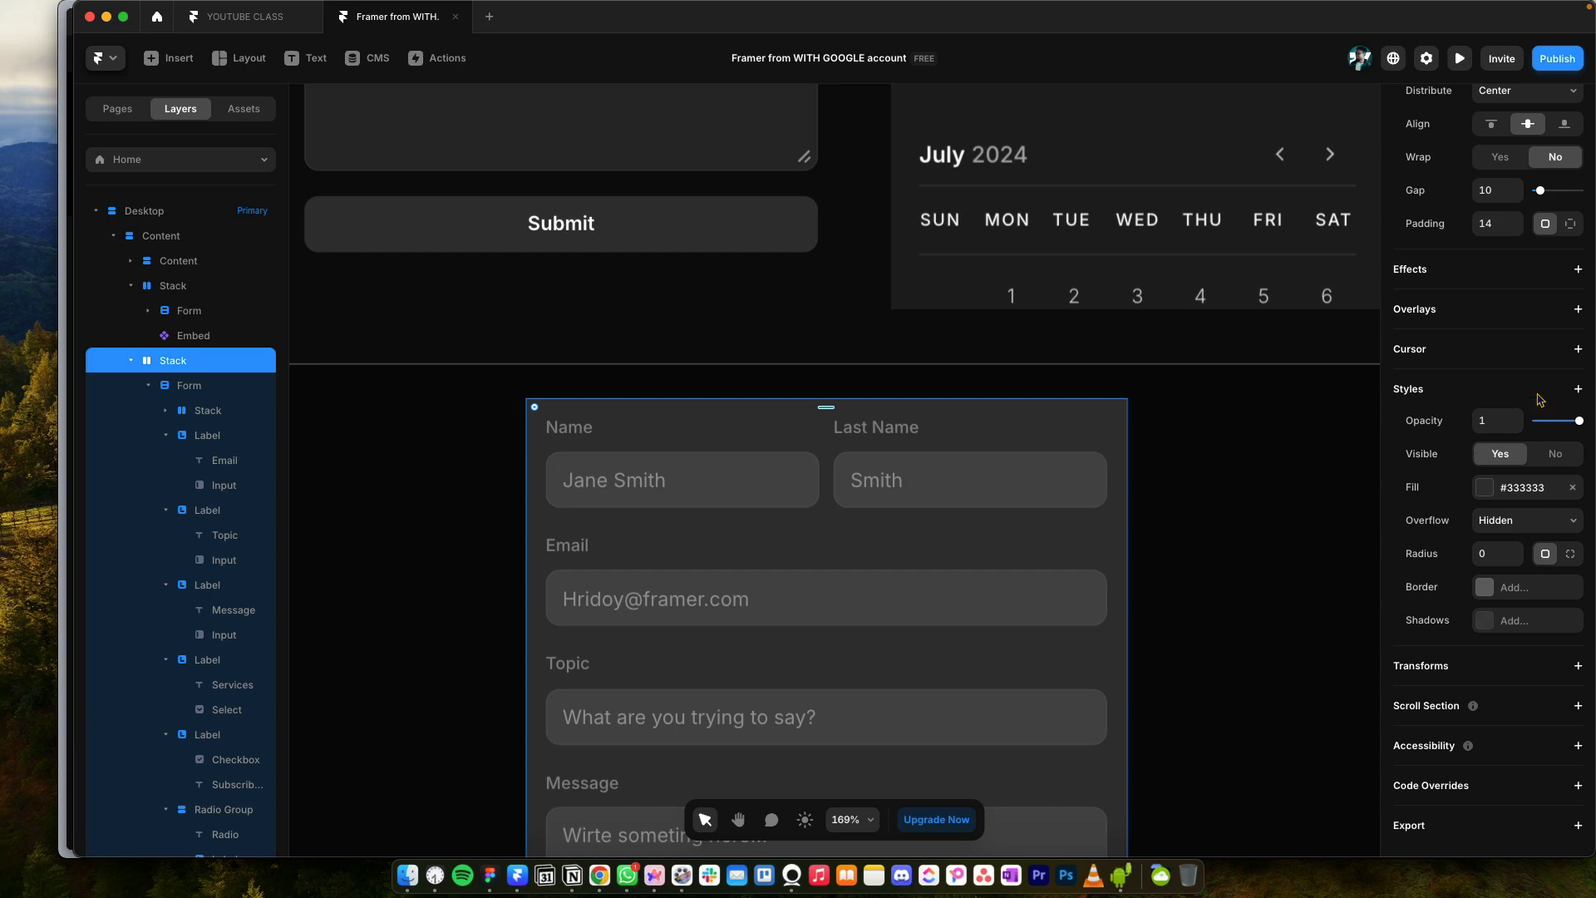
{"action": "scroll", "coordinate": [1166, 513], "scroll_direction": "up", "scroll_amount": 3}
{"action": "scroll", "coordinate": [1164, 514], "scroll_direction": "down", "scroll_amount": 3}
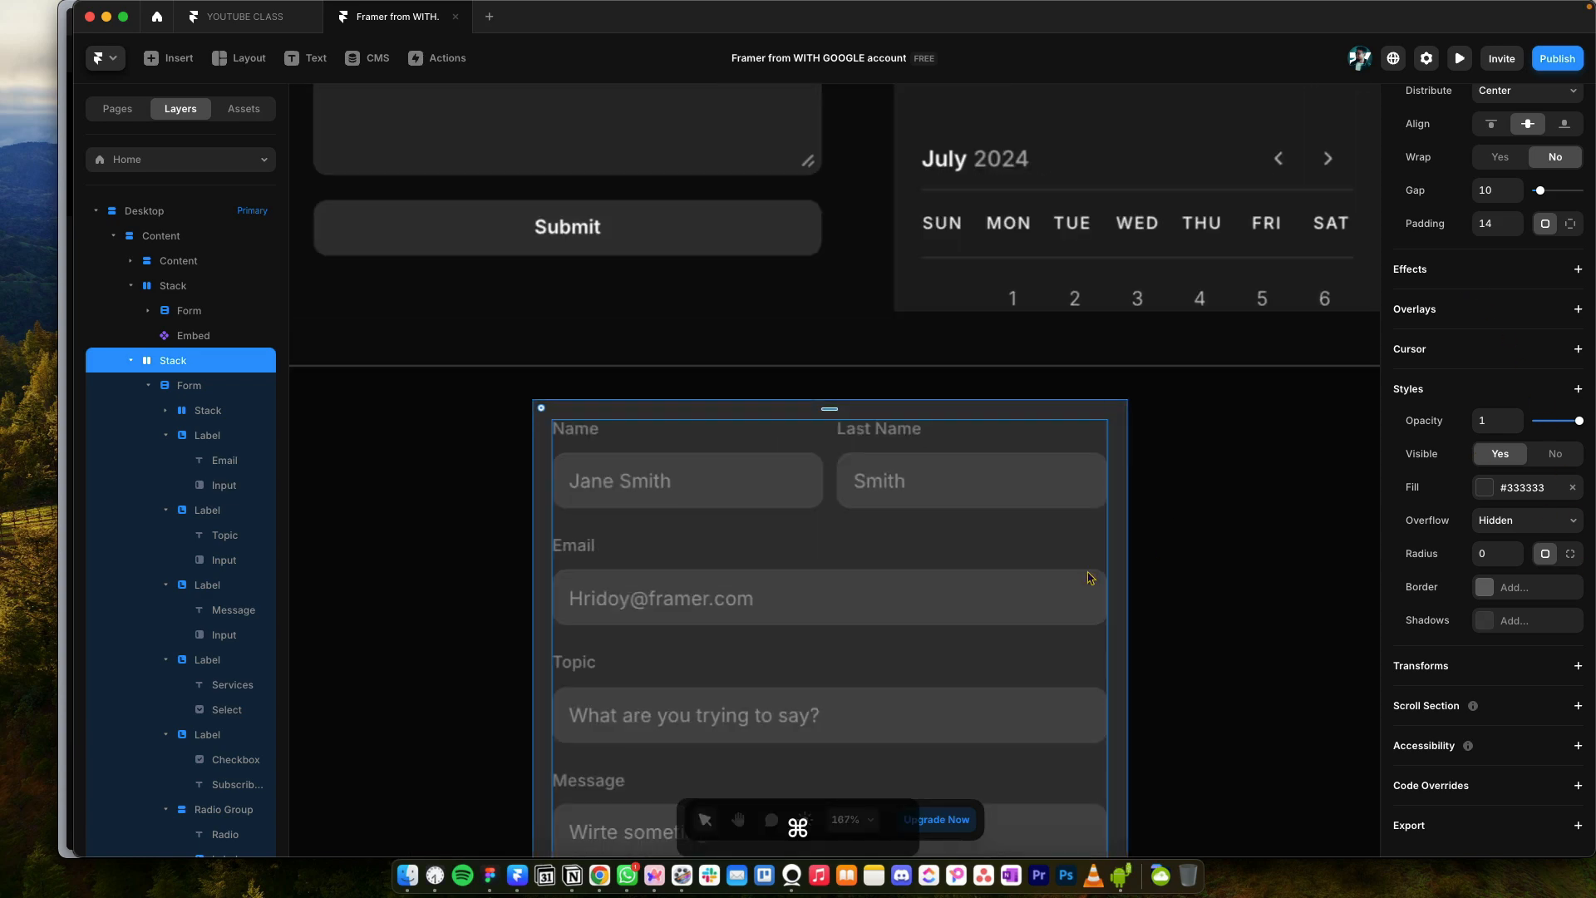
{"action": "scroll", "coordinate": [1087, 571], "scroll_direction": "down", "scroll_amount": 5}
{"action": "scroll", "coordinate": [1114, 525], "scroll_direction": "down", "scroll_amount": 8}
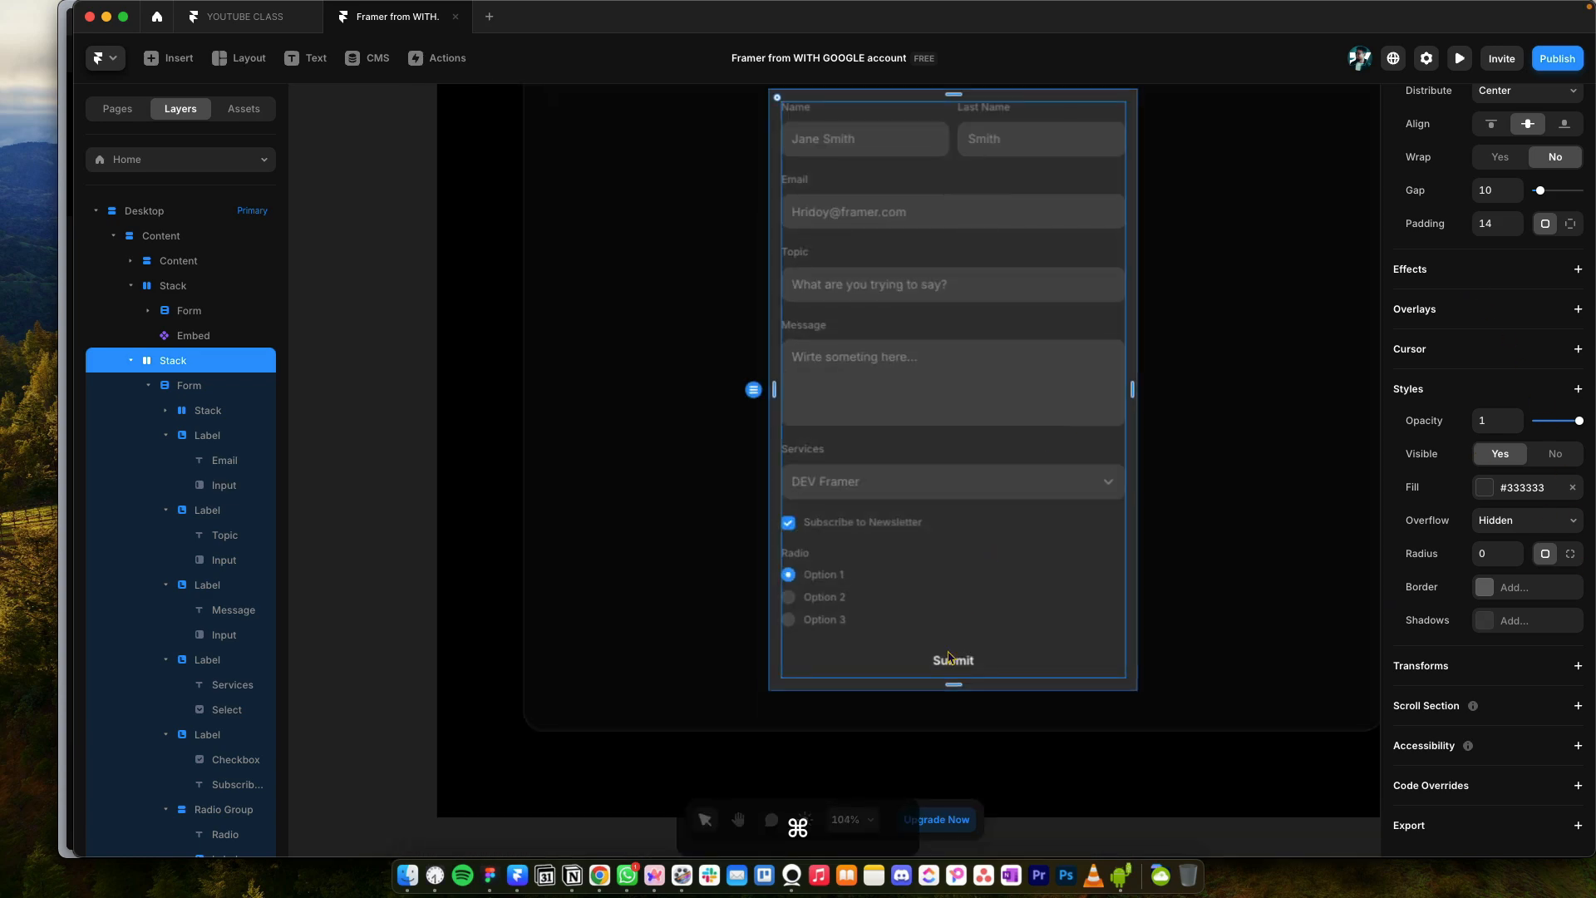
{"action": "left_click", "coordinate": [938, 663]}
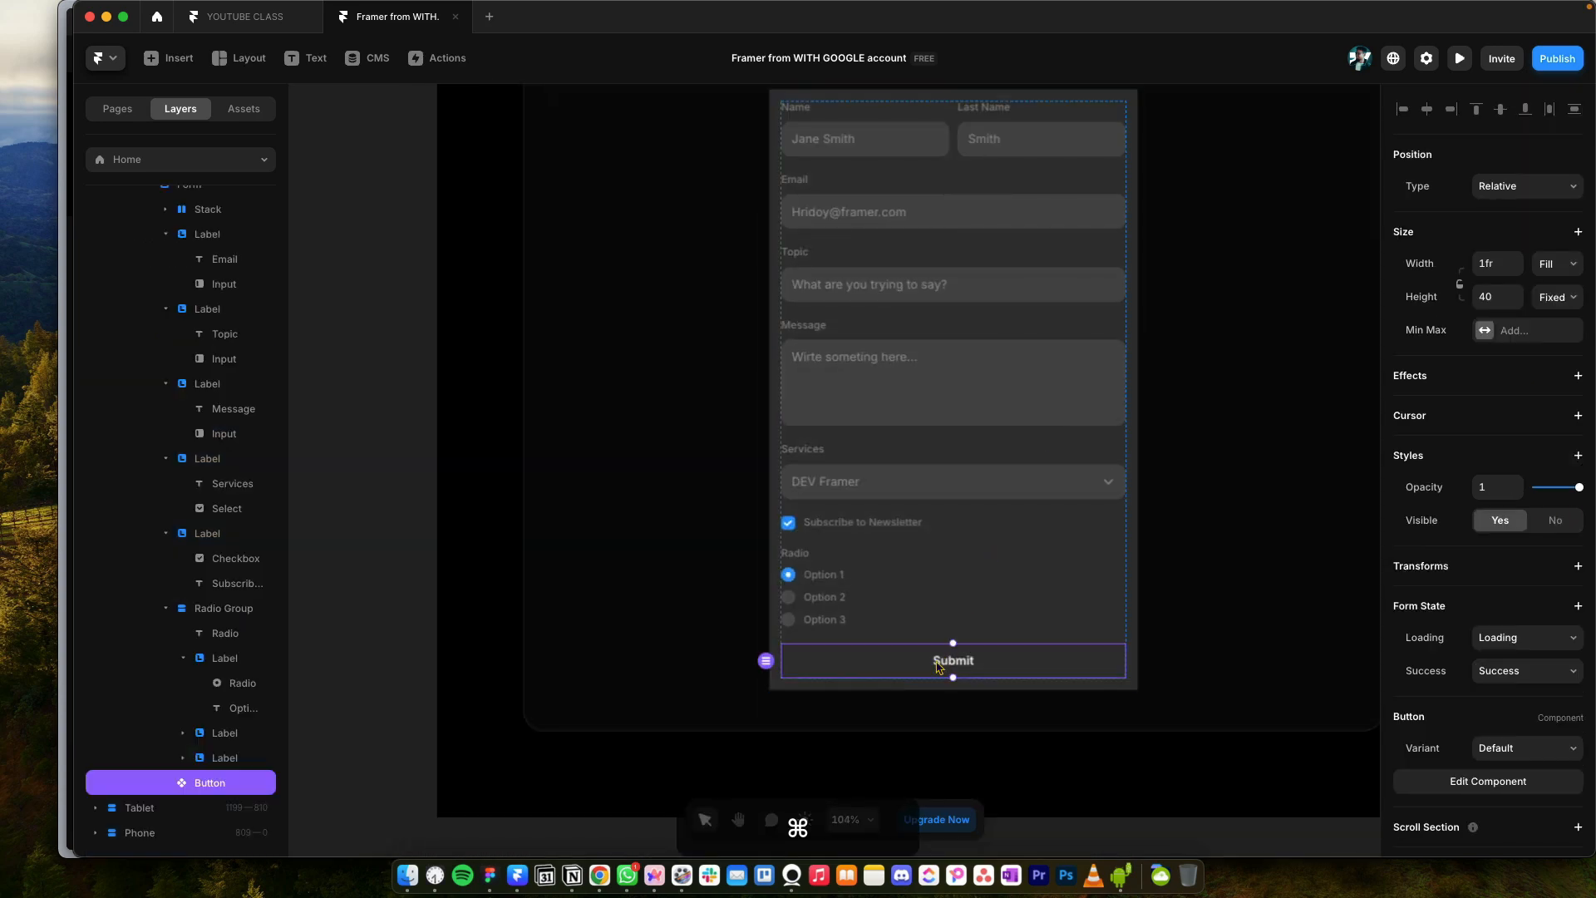
{"action": "left_click", "coordinate": [1493, 782]}
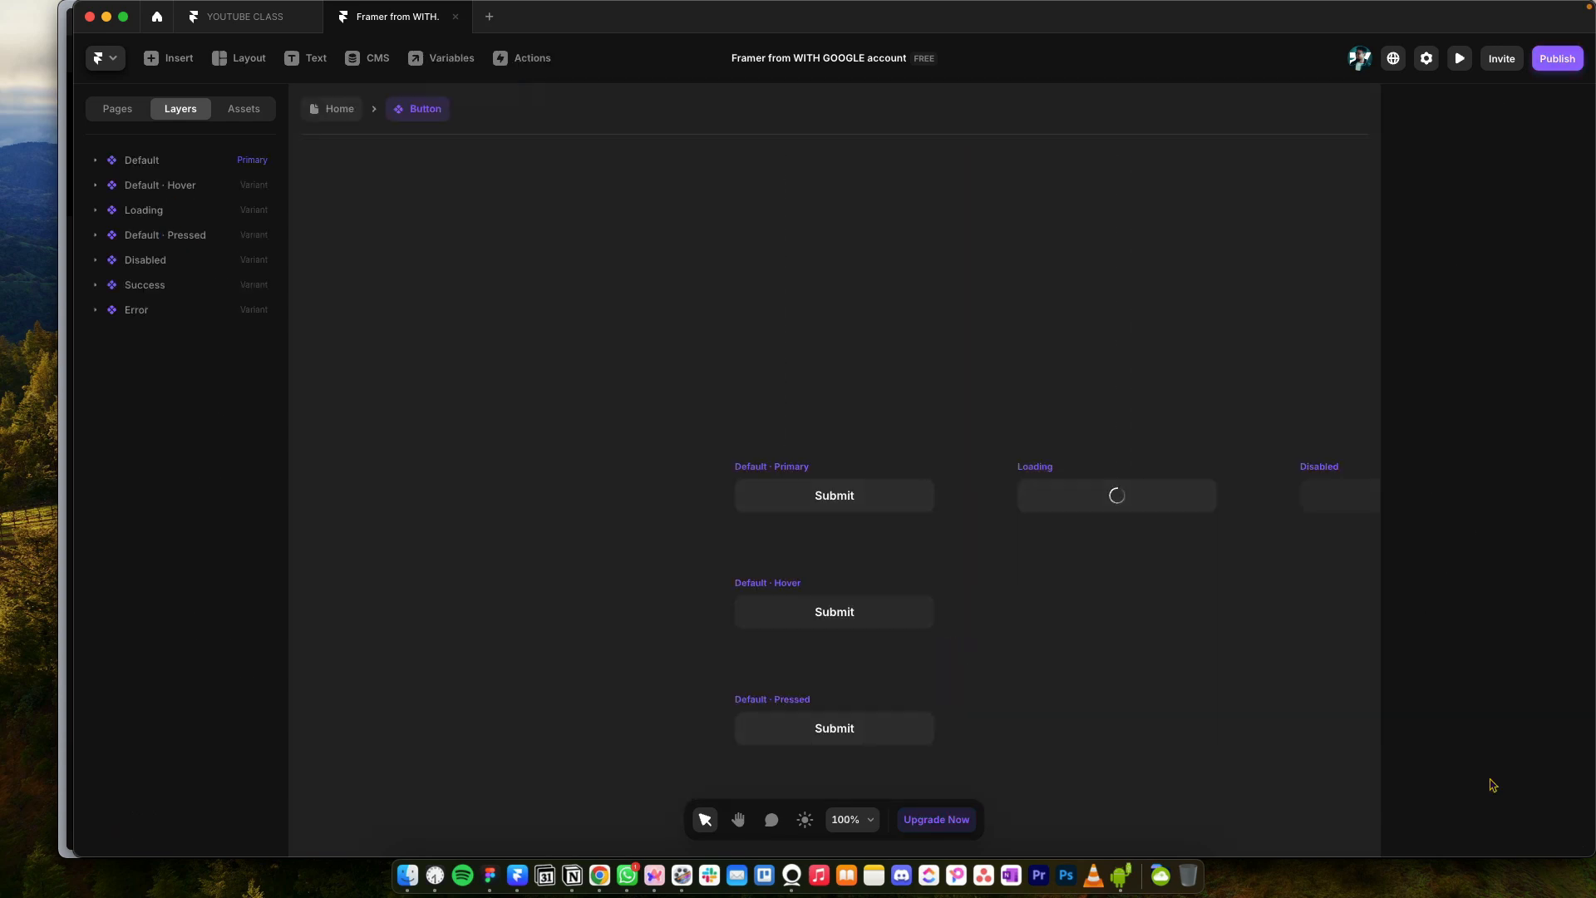
Step: Change the fill of the Submit button's Default variant to blue and return to the Home page
{"action": "left_click", "coordinate": [875, 500]}
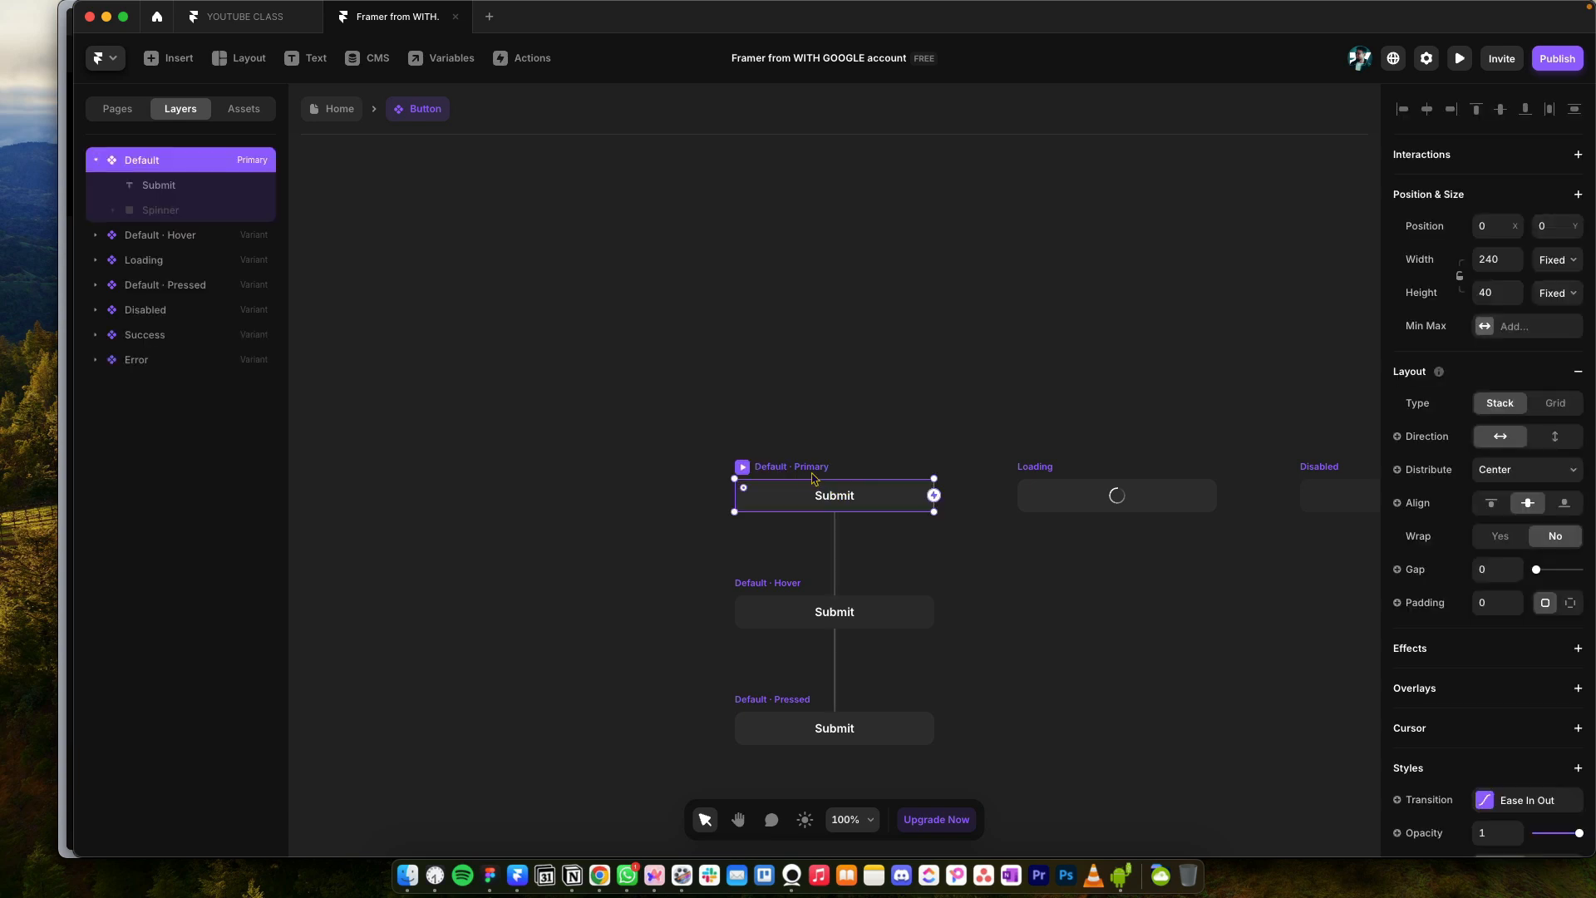
{"action": "scroll", "coordinate": [1502, 565], "scroll_direction": "down", "scroll_amount": 5}
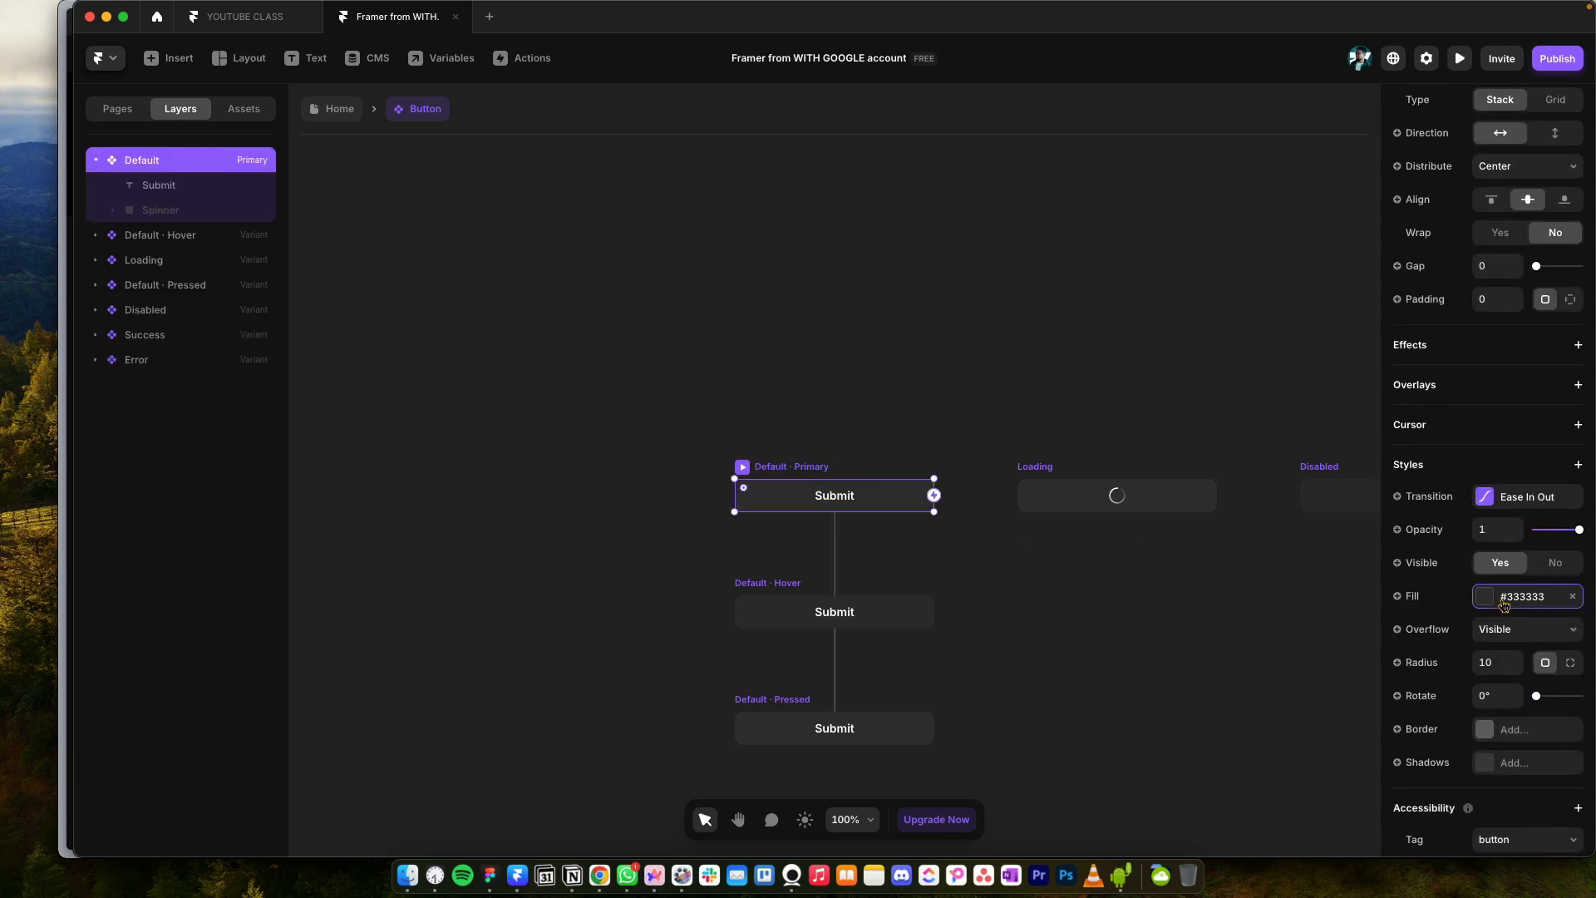
{"action": "left_click", "coordinate": [1484, 598]}
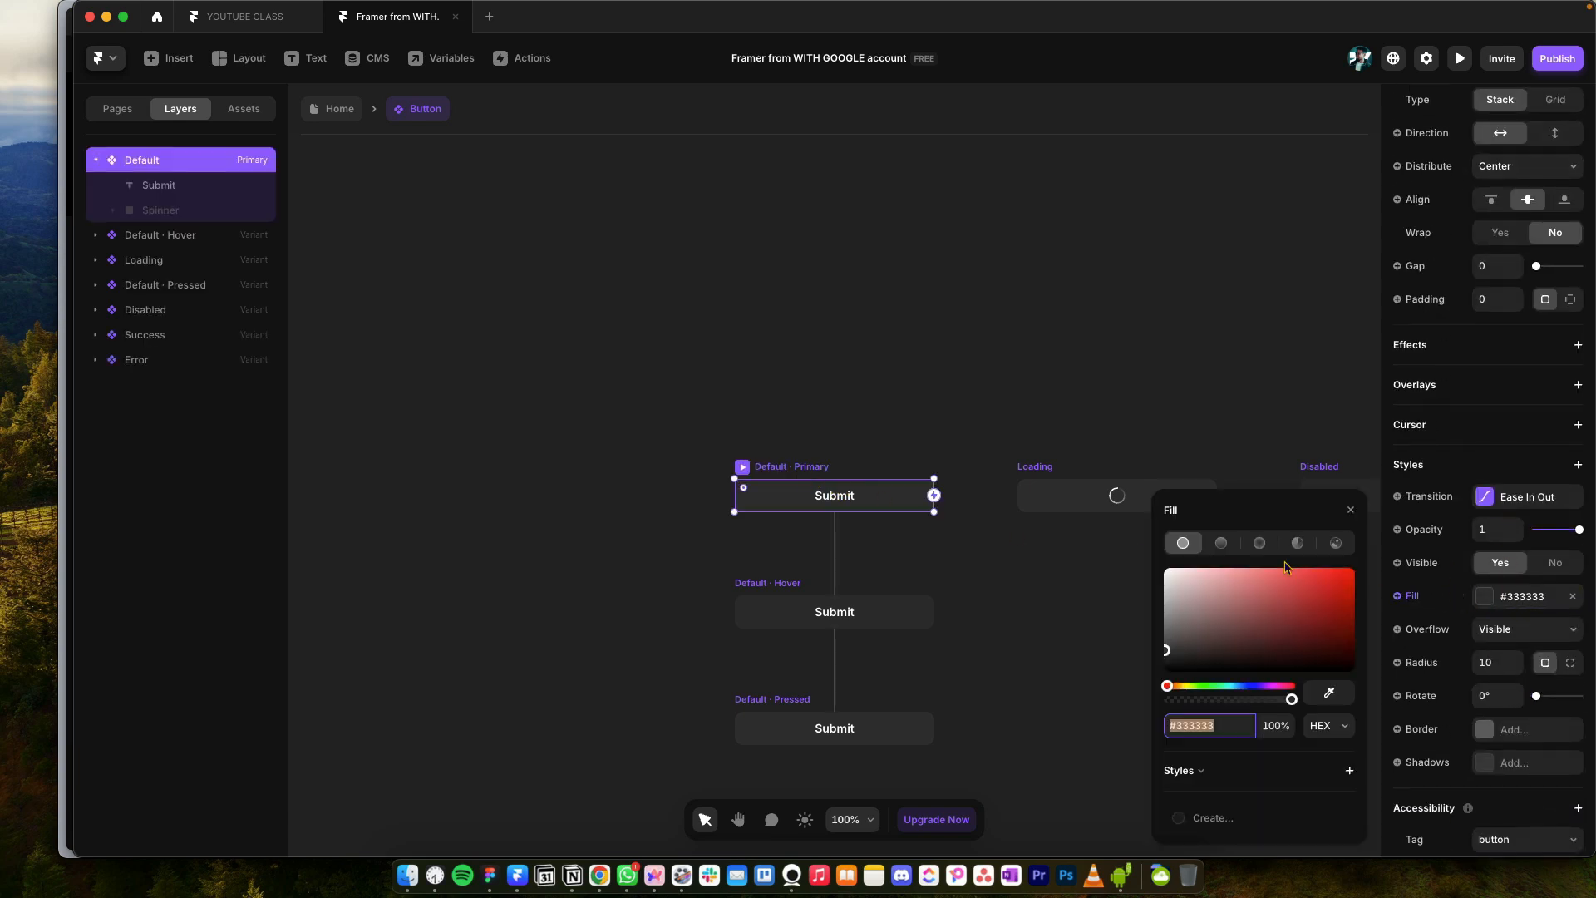
{"action": "left_click", "coordinate": [1230, 686]}
{"action": "left_click_drag", "start_coordinate": [1309, 592], "coordinate": [1297, 582]}
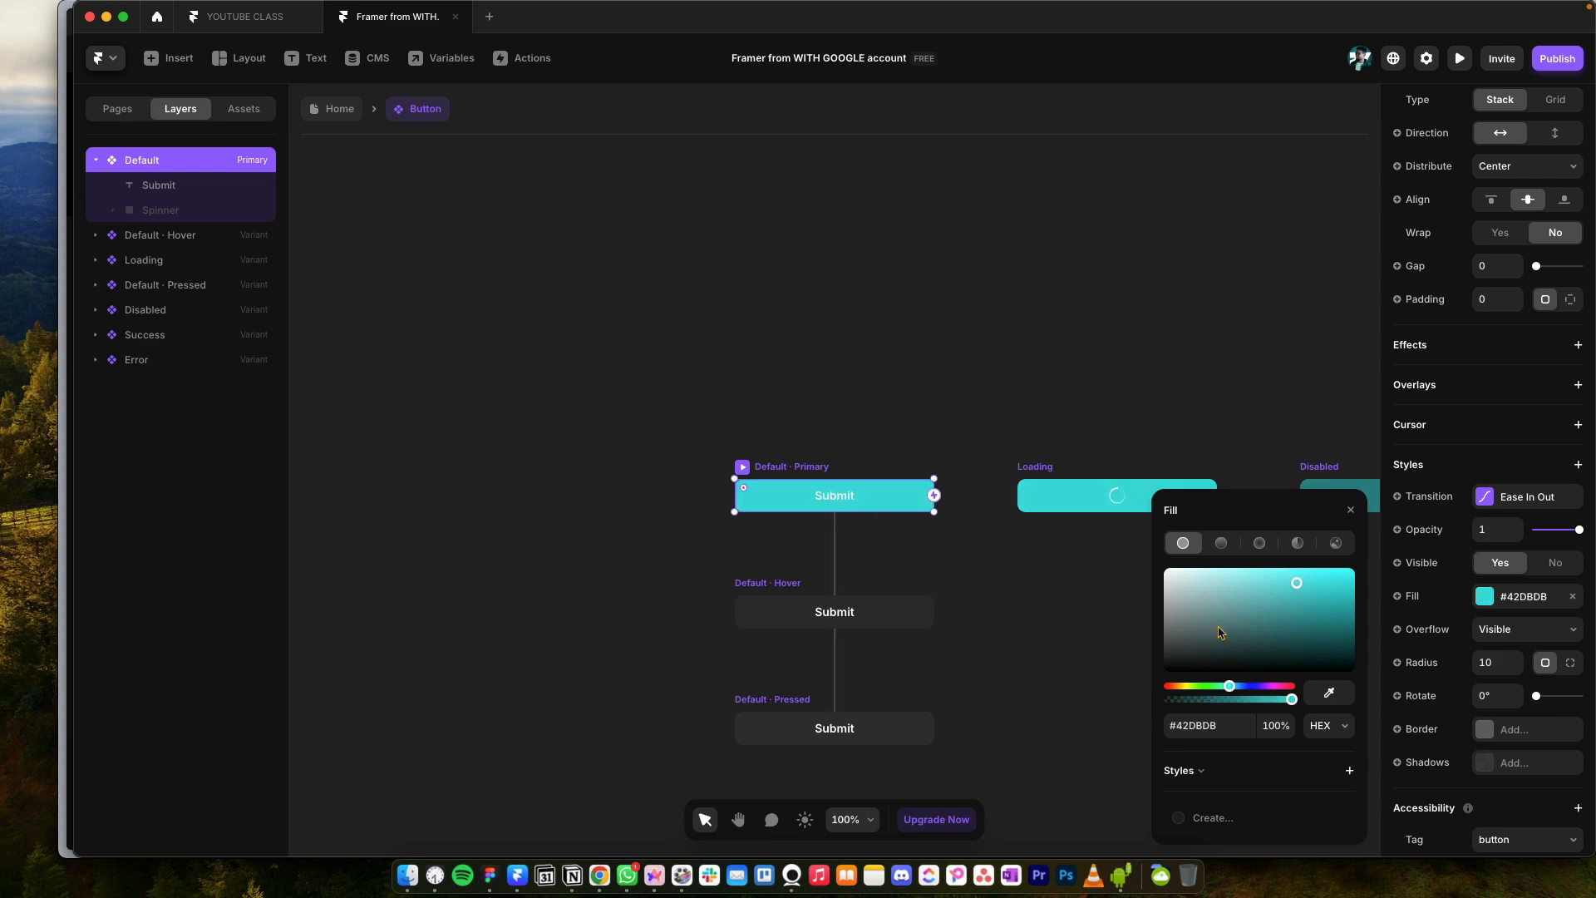
{"action": "left_click", "coordinate": [1243, 685]}
{"action": "left_click", "coordinate": [1109, 580]}
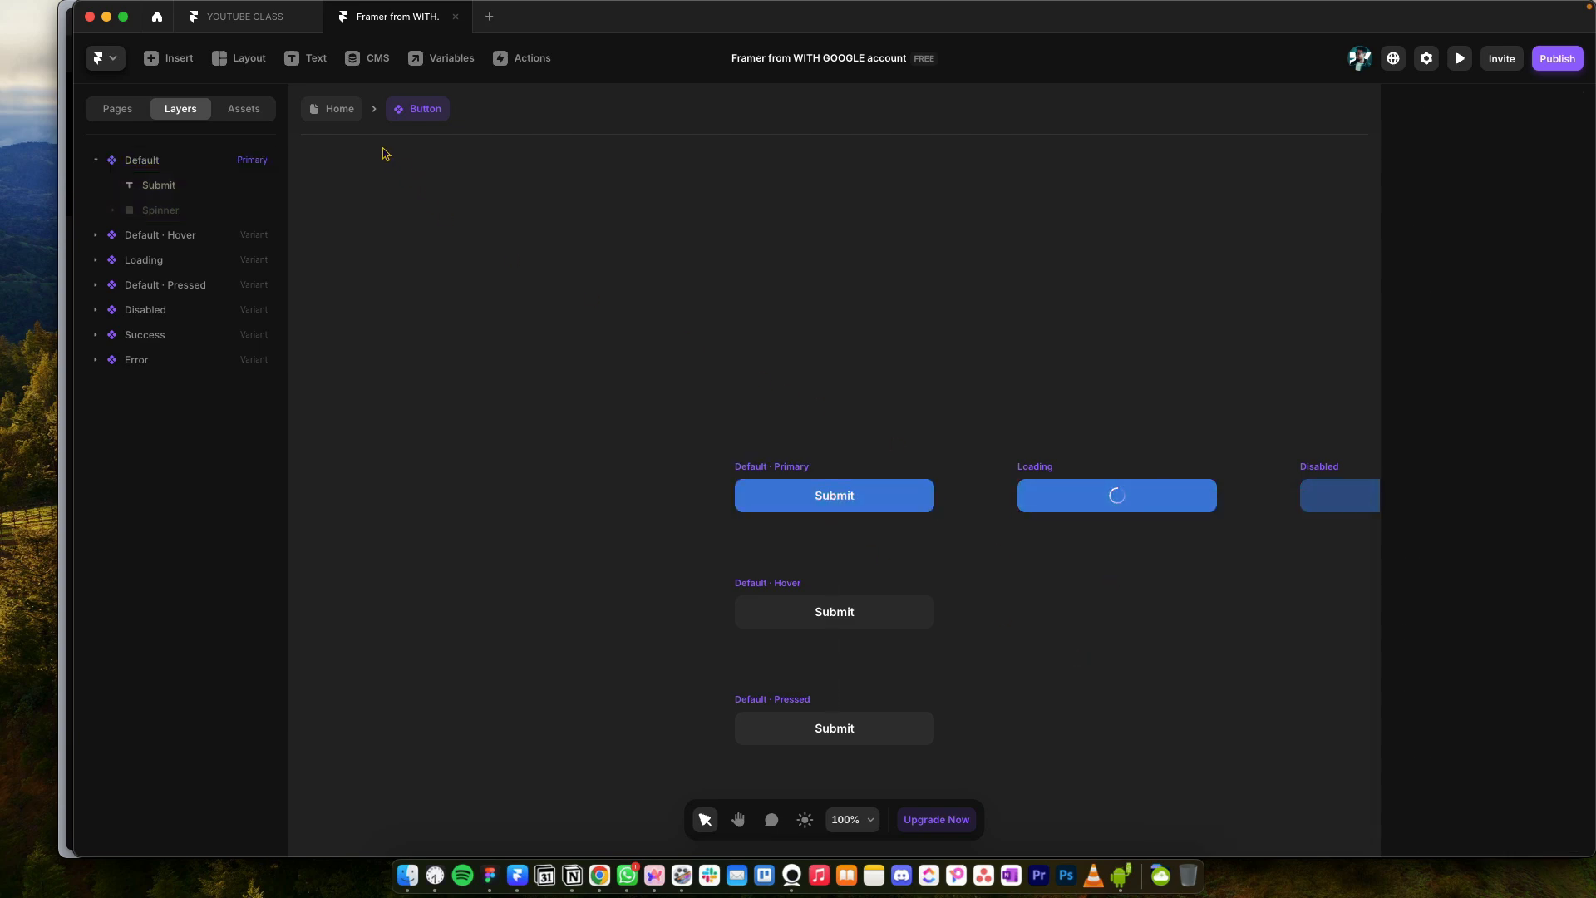
{"action": "left_click", "coordinate": [324, 110]}
{"action": "scroll", "coordinate": [1099, 645], "scroll_direction": "down", "scroll_amount": 5}
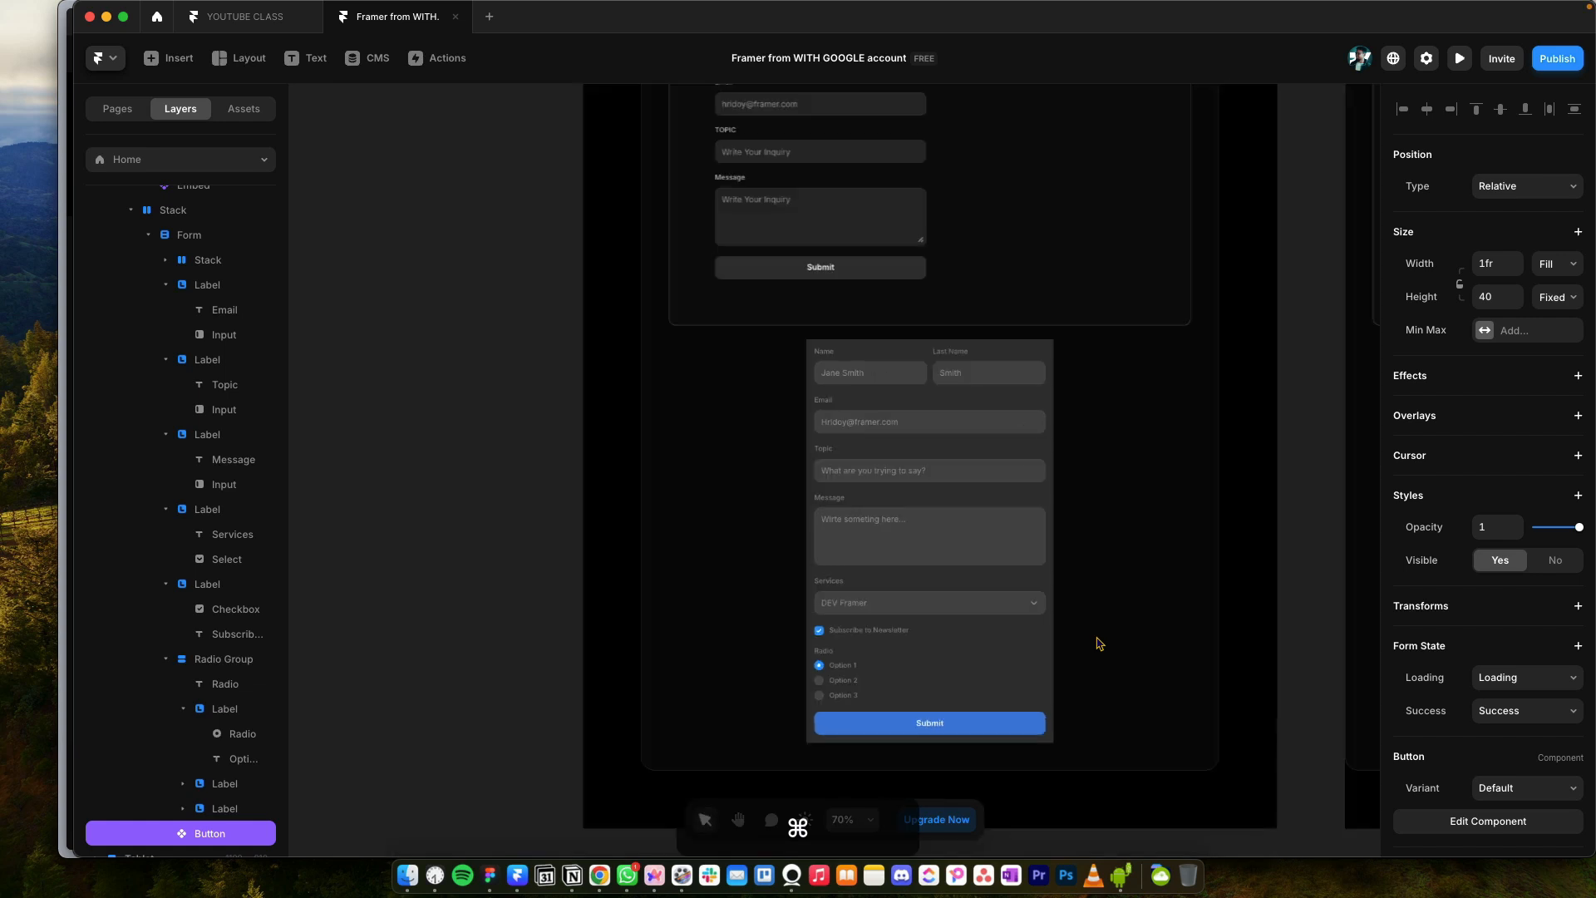
{"action": "scroll", "coordinate": [1172, 521], "scroll_direction": "up", "scroll_amount": 5}
{"action": "left_click", "coordinate": [1044, 391]}
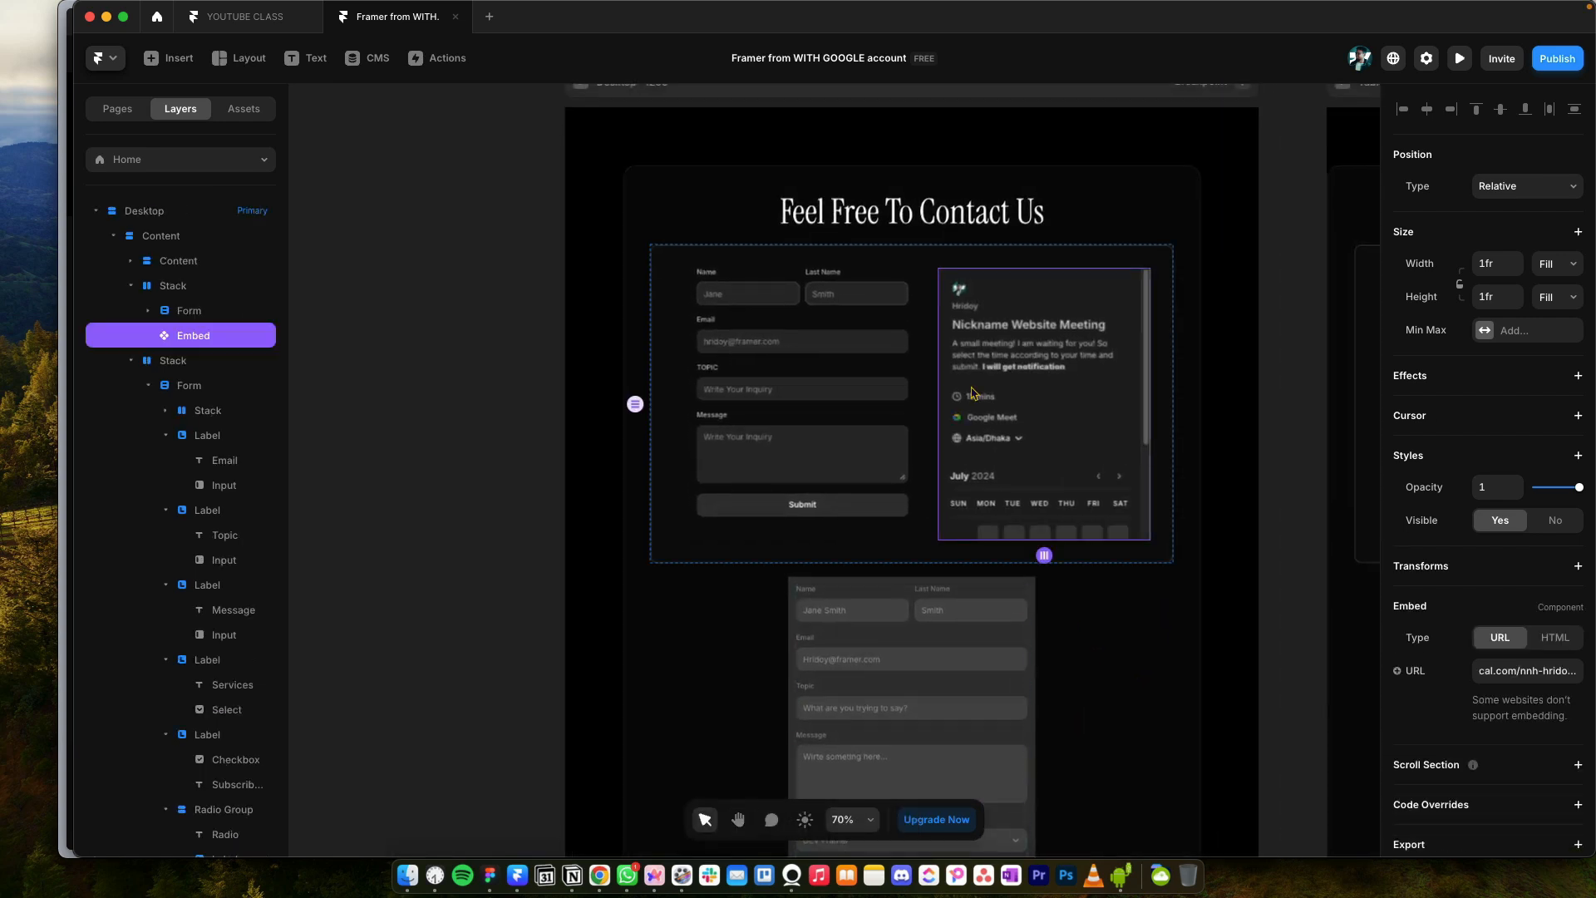
{"action": "scroll", "coordinate": [830, 509], "scroll_direction": "down", "scroll_amount": 3}
{"action": "scroll", "coordinate": [830, 510], "scroll_direction": "right", "scroll_amount": 2}
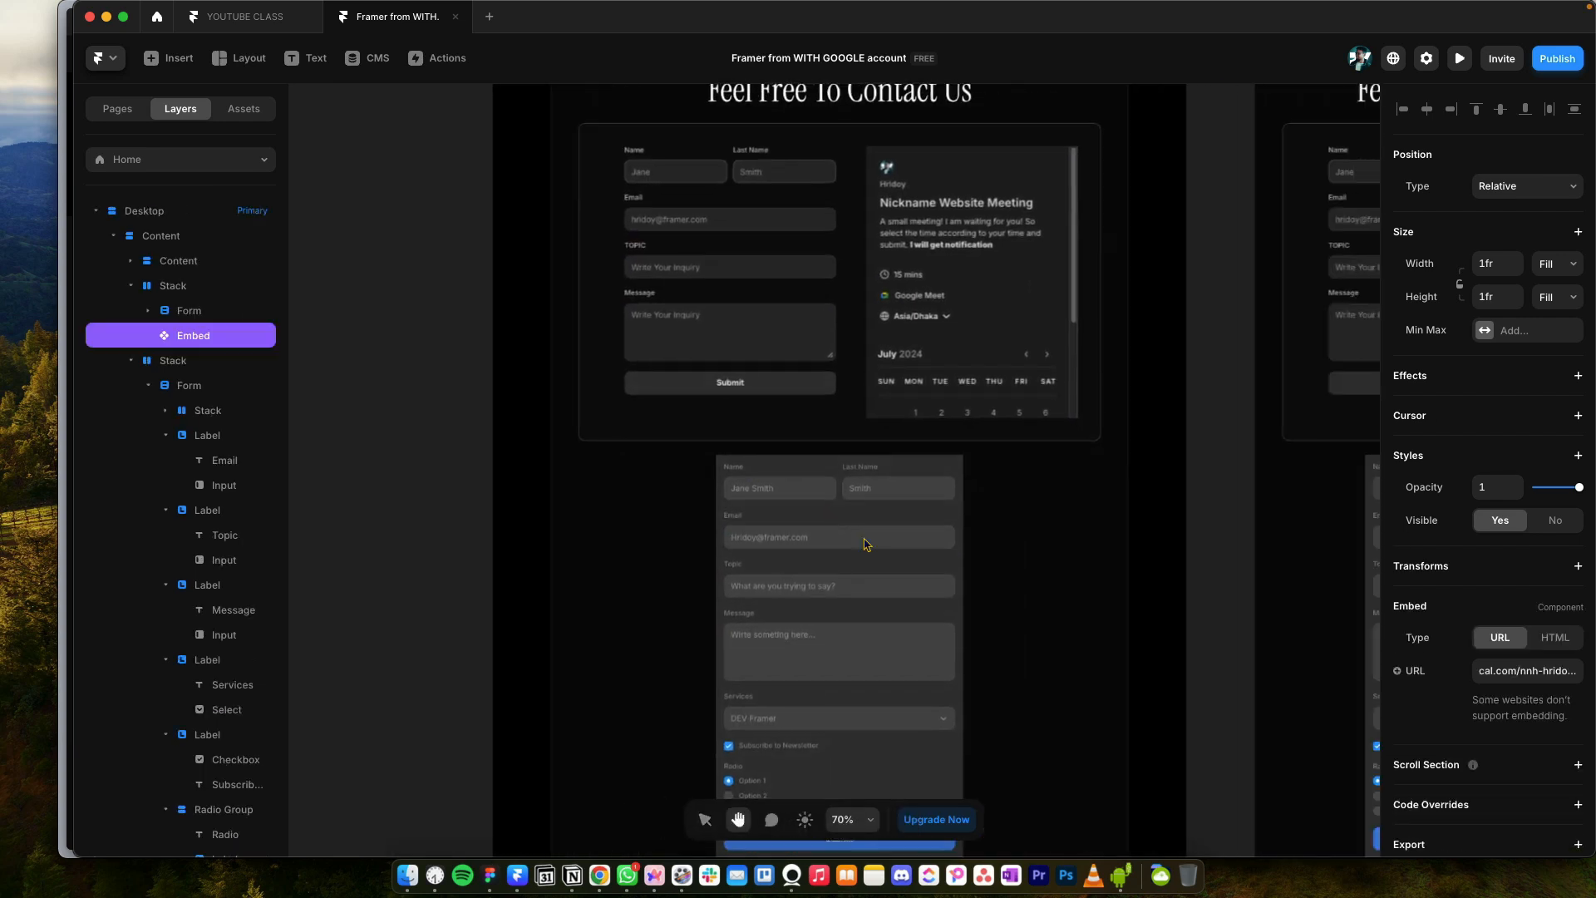
Step: Try a fixed width of 200 for the Name label in the new form and compare it across the breakpoints
{"action": "left_click", "coordinate": [773, 489]}
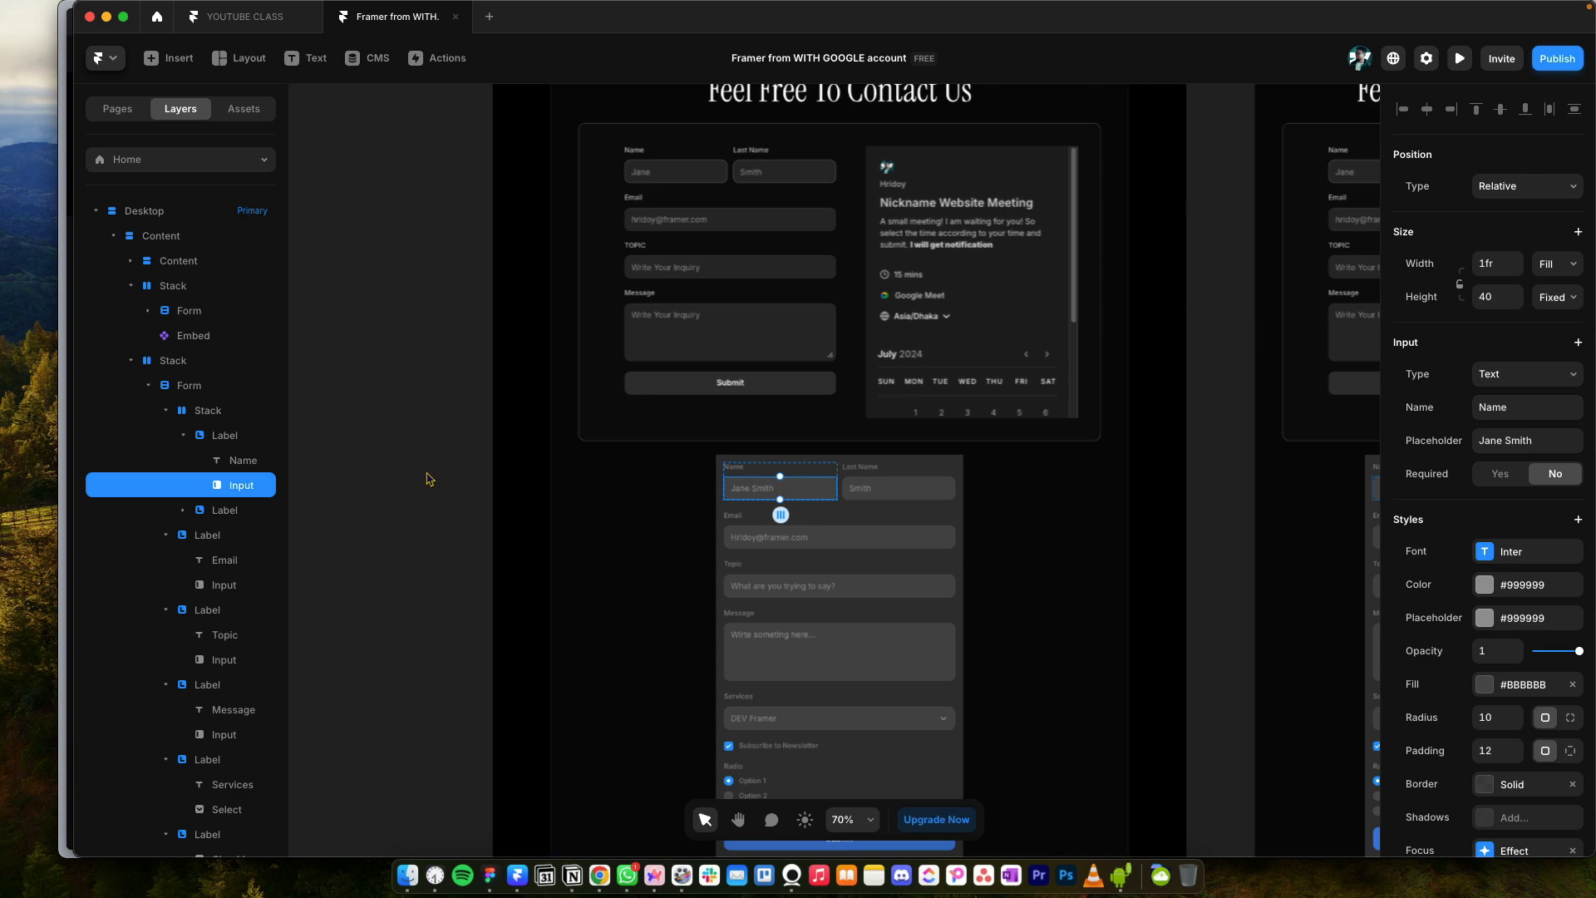
{"action": "left_click", "coordinate": [223, 441]}
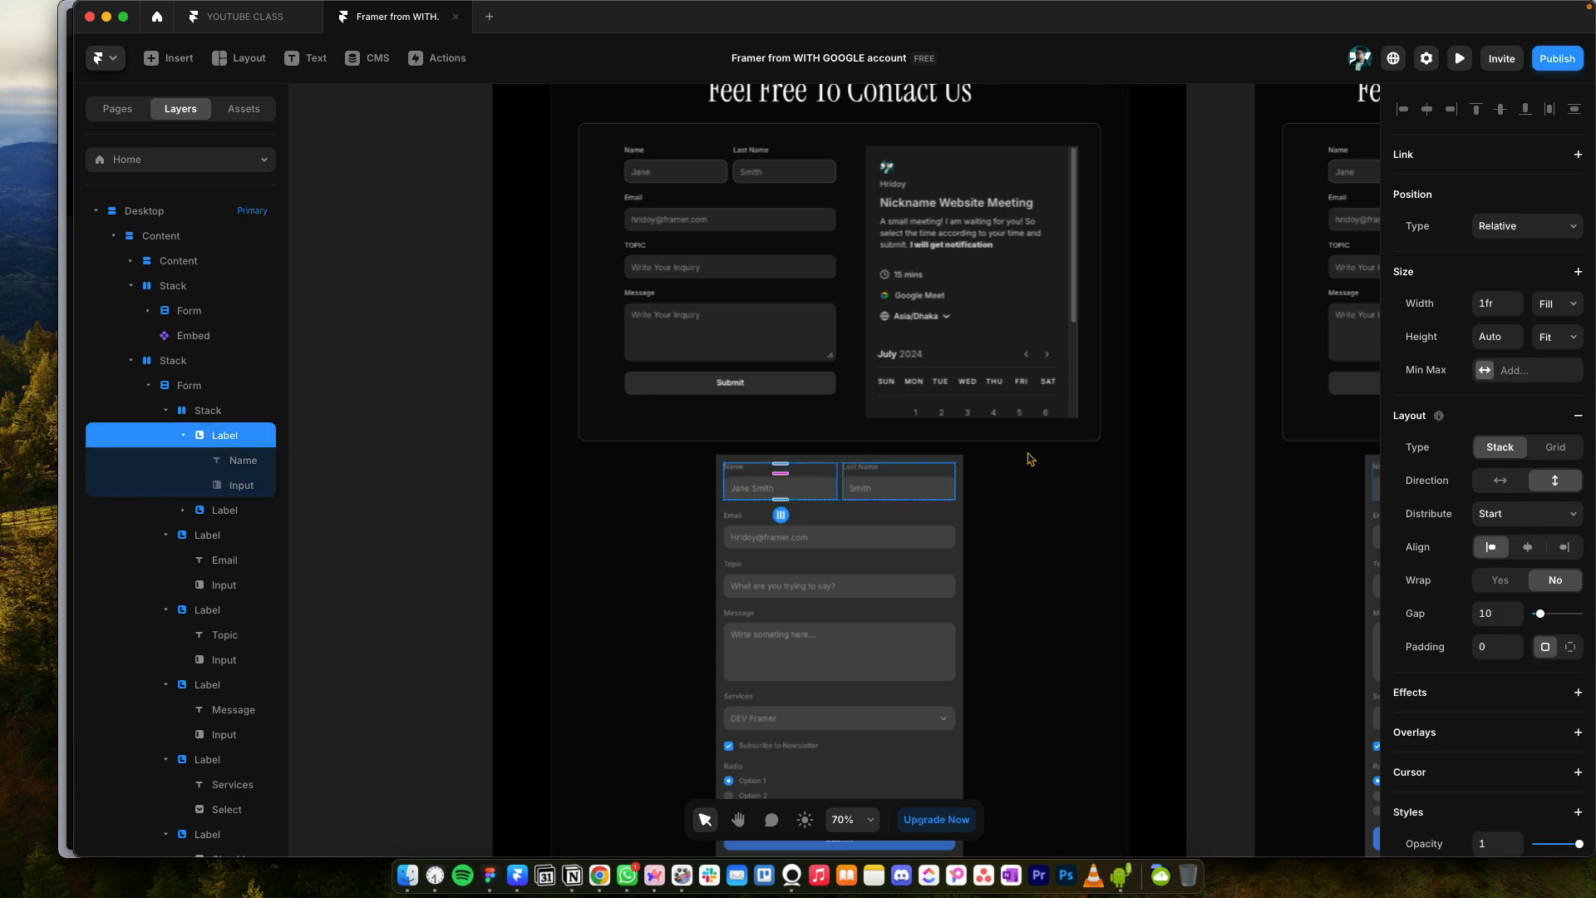
{"action": "left_click", "coordinate": [1547, 306]}
{"action": "left_click", "coordinate": [1537, 268]}
{"action": "left_click", "coordinate": [1497, 301]}
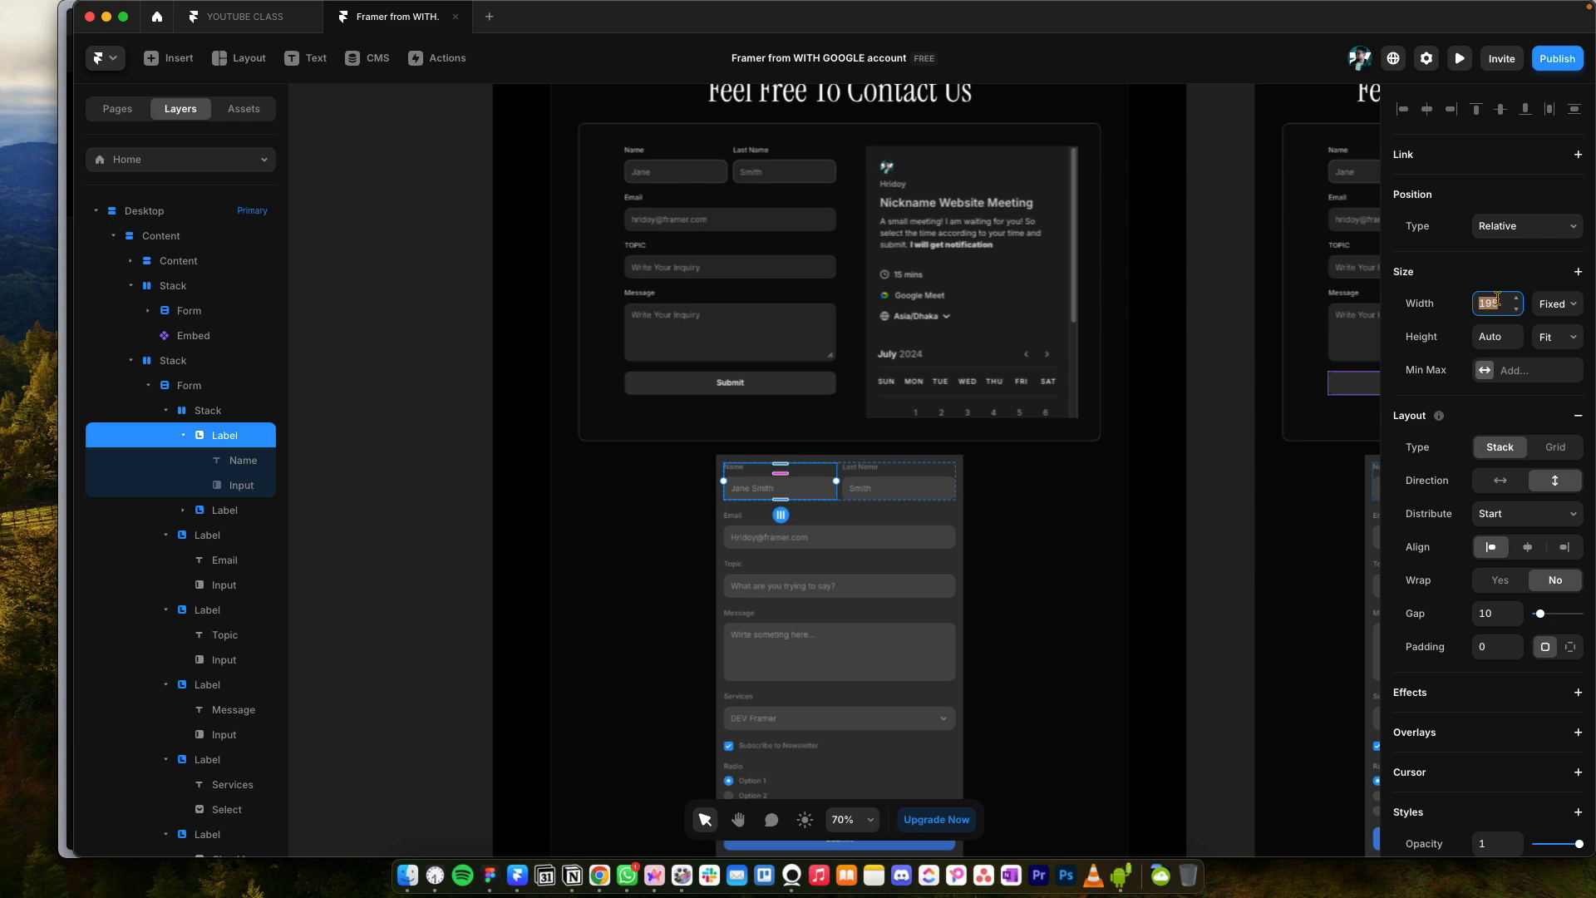
{"action": "type", "text": "200"}
{"action": "key", "text": "Return"}
{"action": "scroll", "coordinate": [914, 499], "scroll_direction": "right", "scroll_amount": 10}
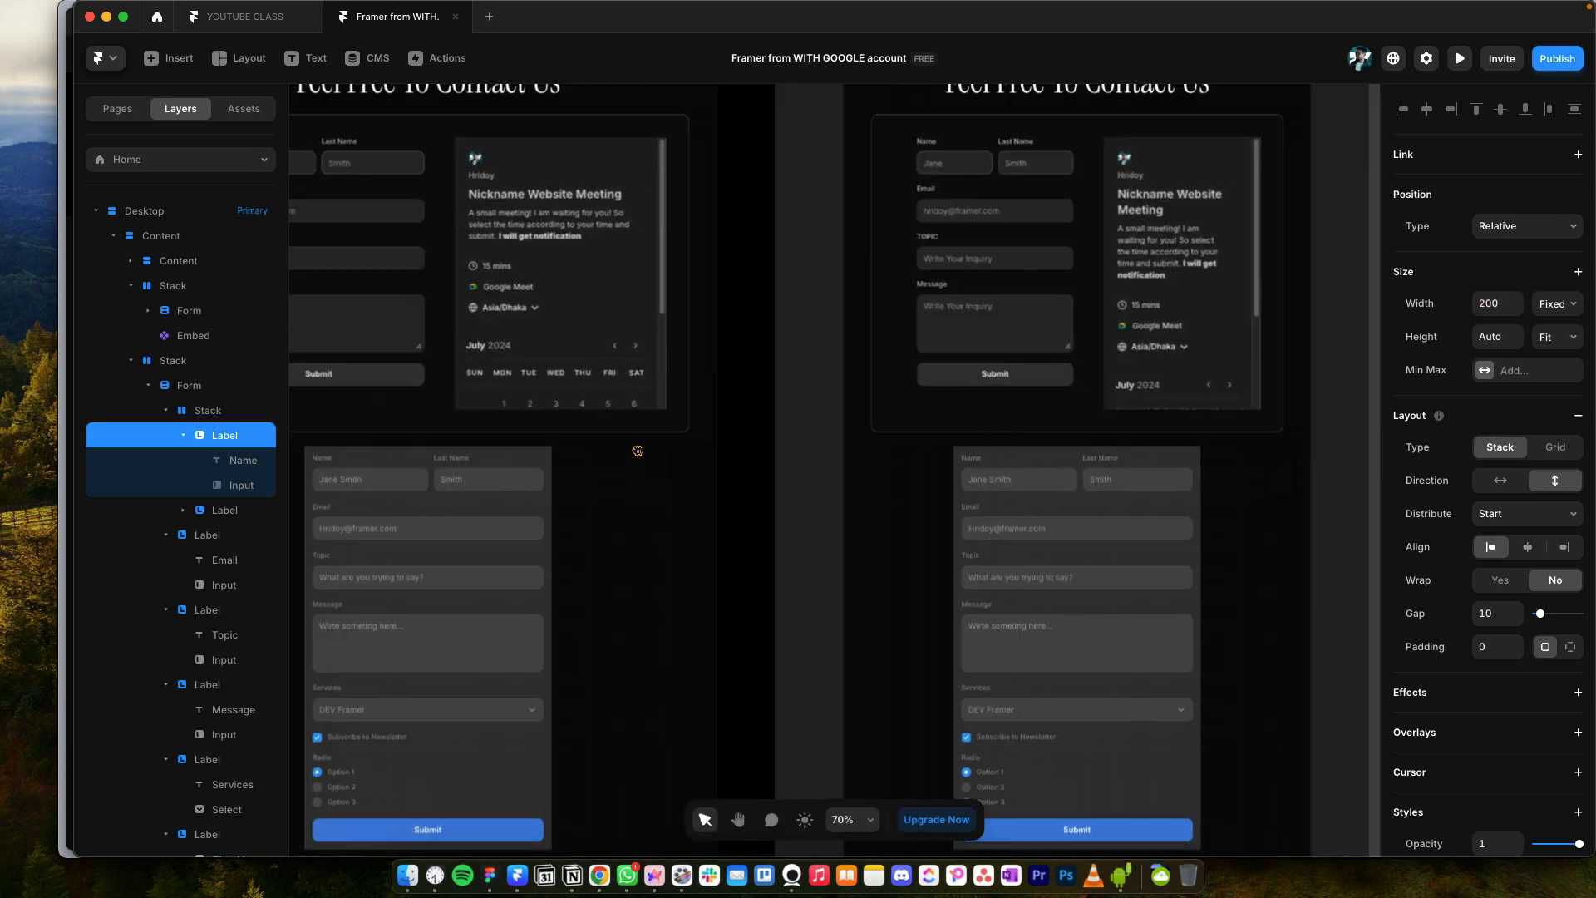
{"action": "scroll", "coordinate": [841, 466], "scroll_direction": "right", "scroll_amount": 5}
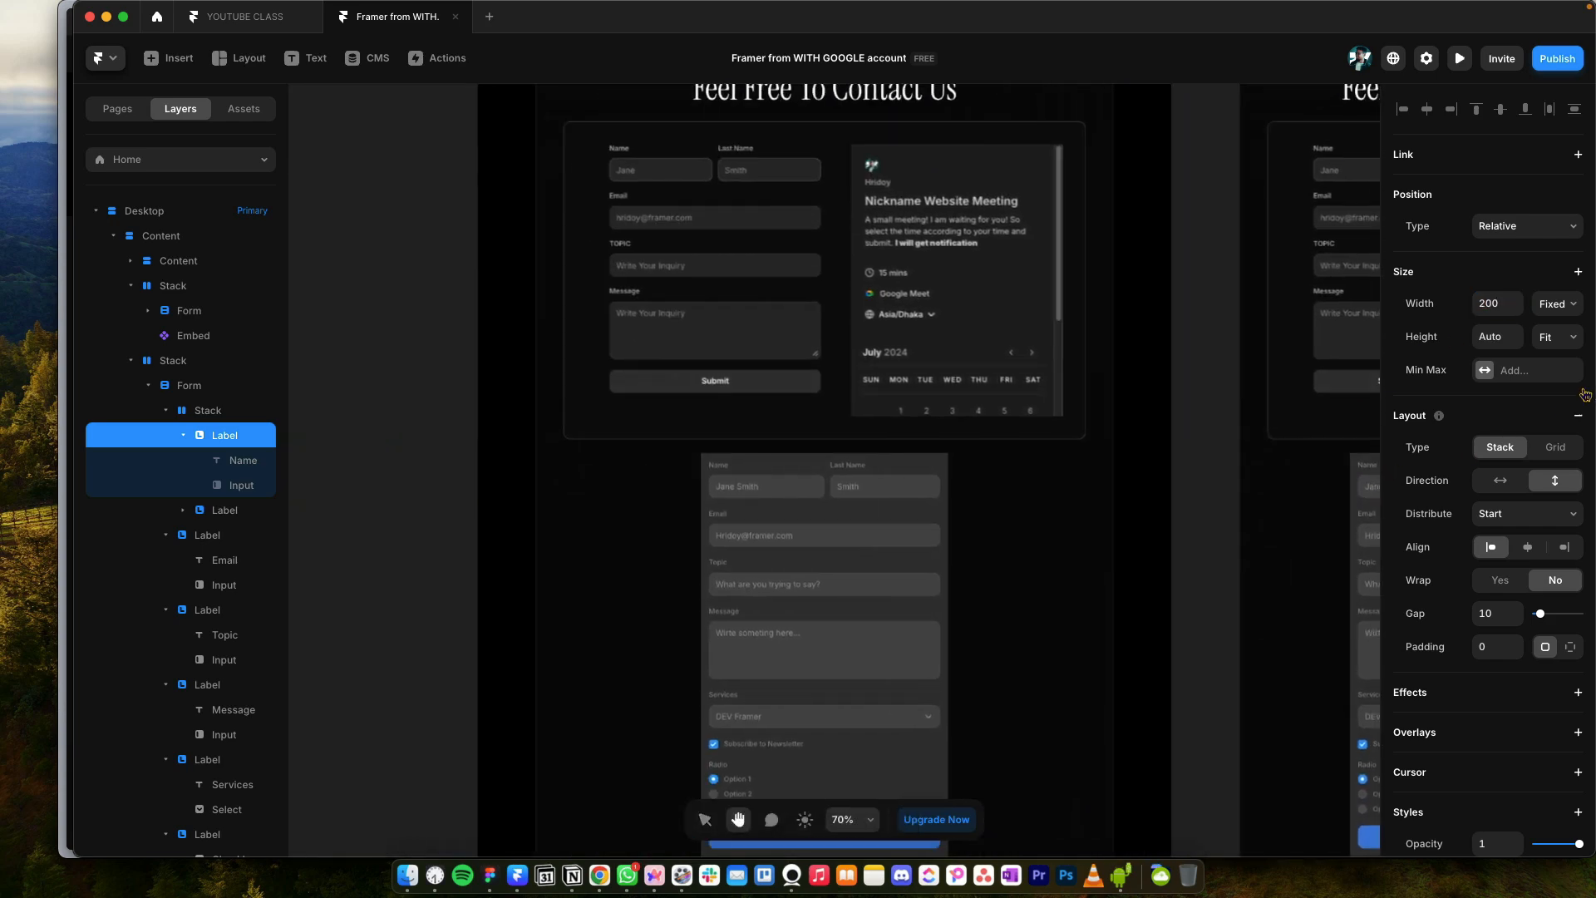
Step: Try a width of 400 for the new form's Name label, then undo the width changes back to Fill
{"action": "left_click", "coordinate": [1496, 304]}
{"action": "type", "text": "400"}
{"action": "key", "text": "Return"}
{"action": "key", "text": "super+z"}
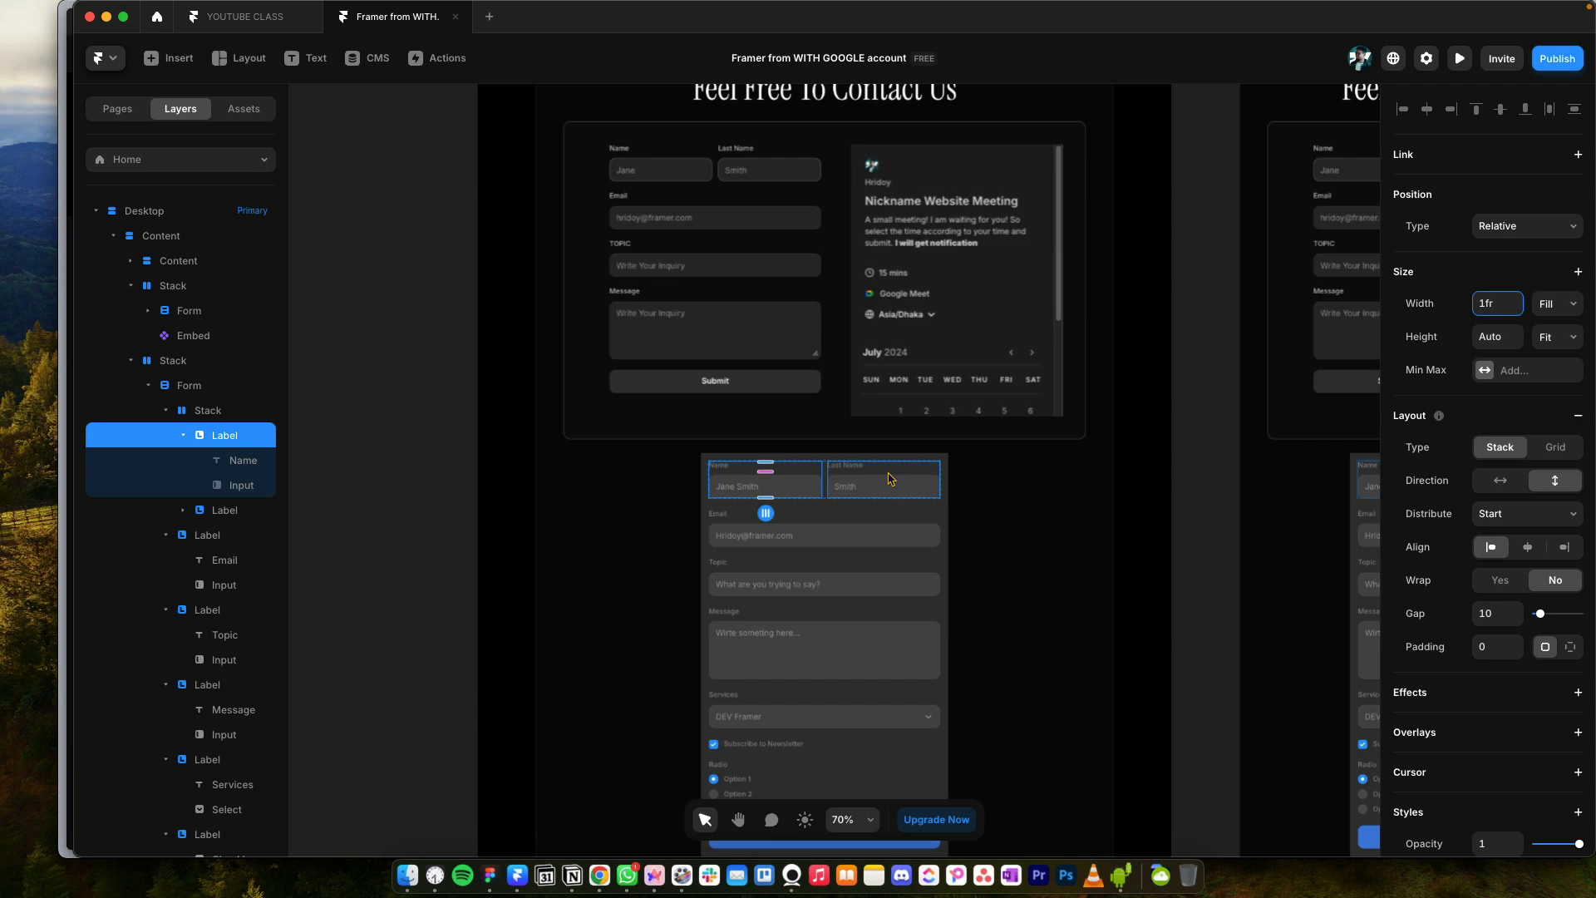
Step: Examine the size and layout settings of the new form and its stacks, and how the form fits each breakpoint
{"action": "scroll", "coordinate": [876, 591], "scroll_direction": "up", "scroll_amount": 6}
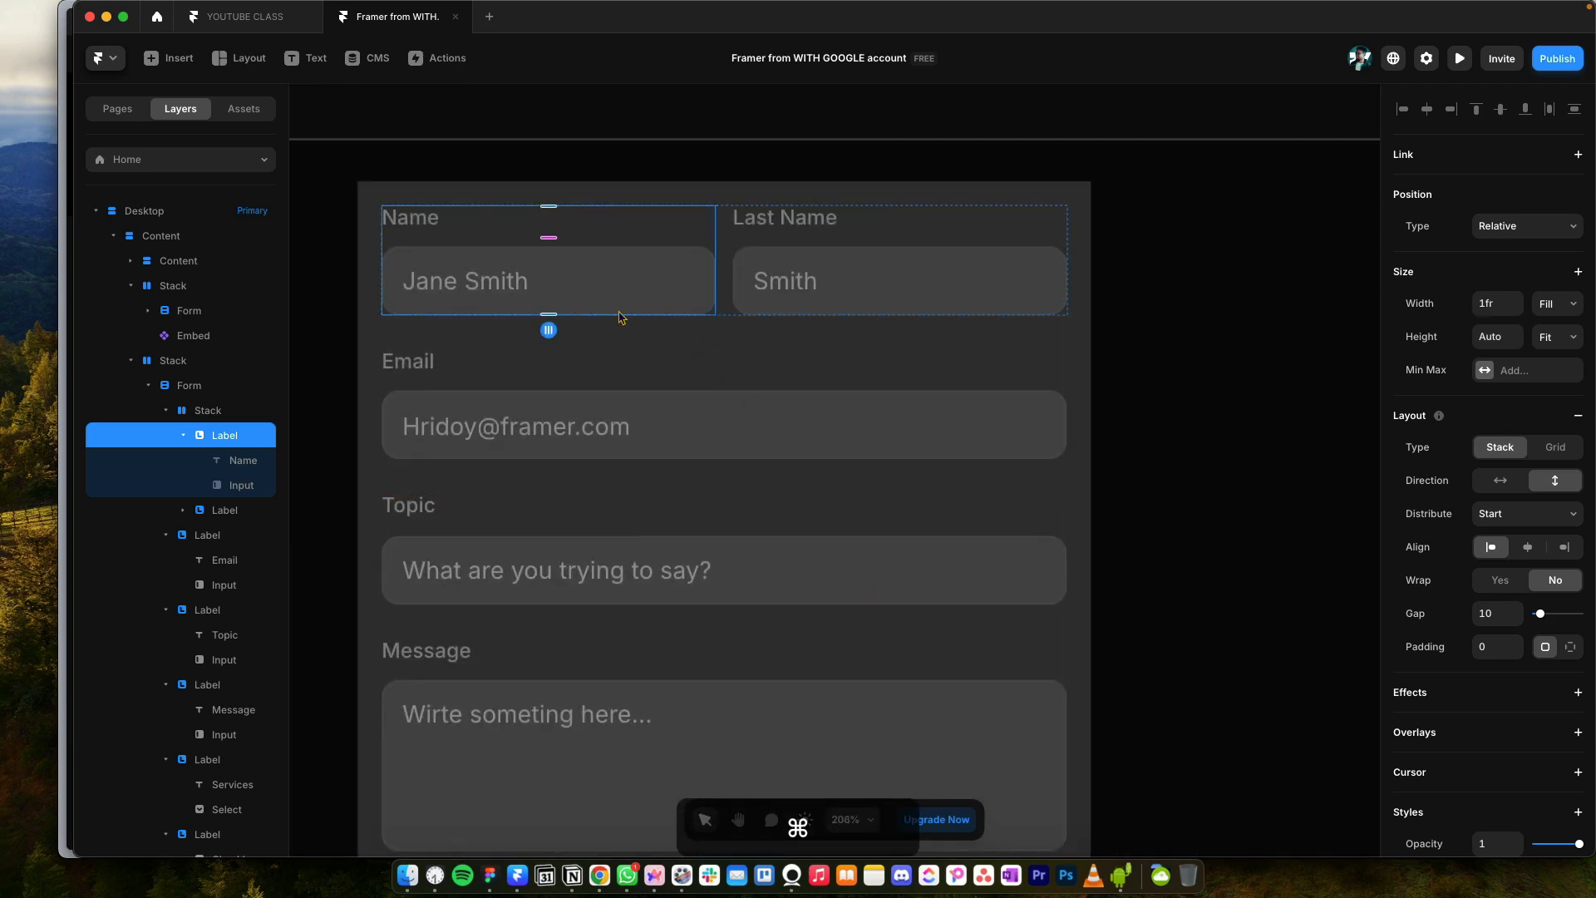
{"action": "left_click", "coordinate": [216, 391]}
{"action": "left_click", "coordinate": [208, 407]}
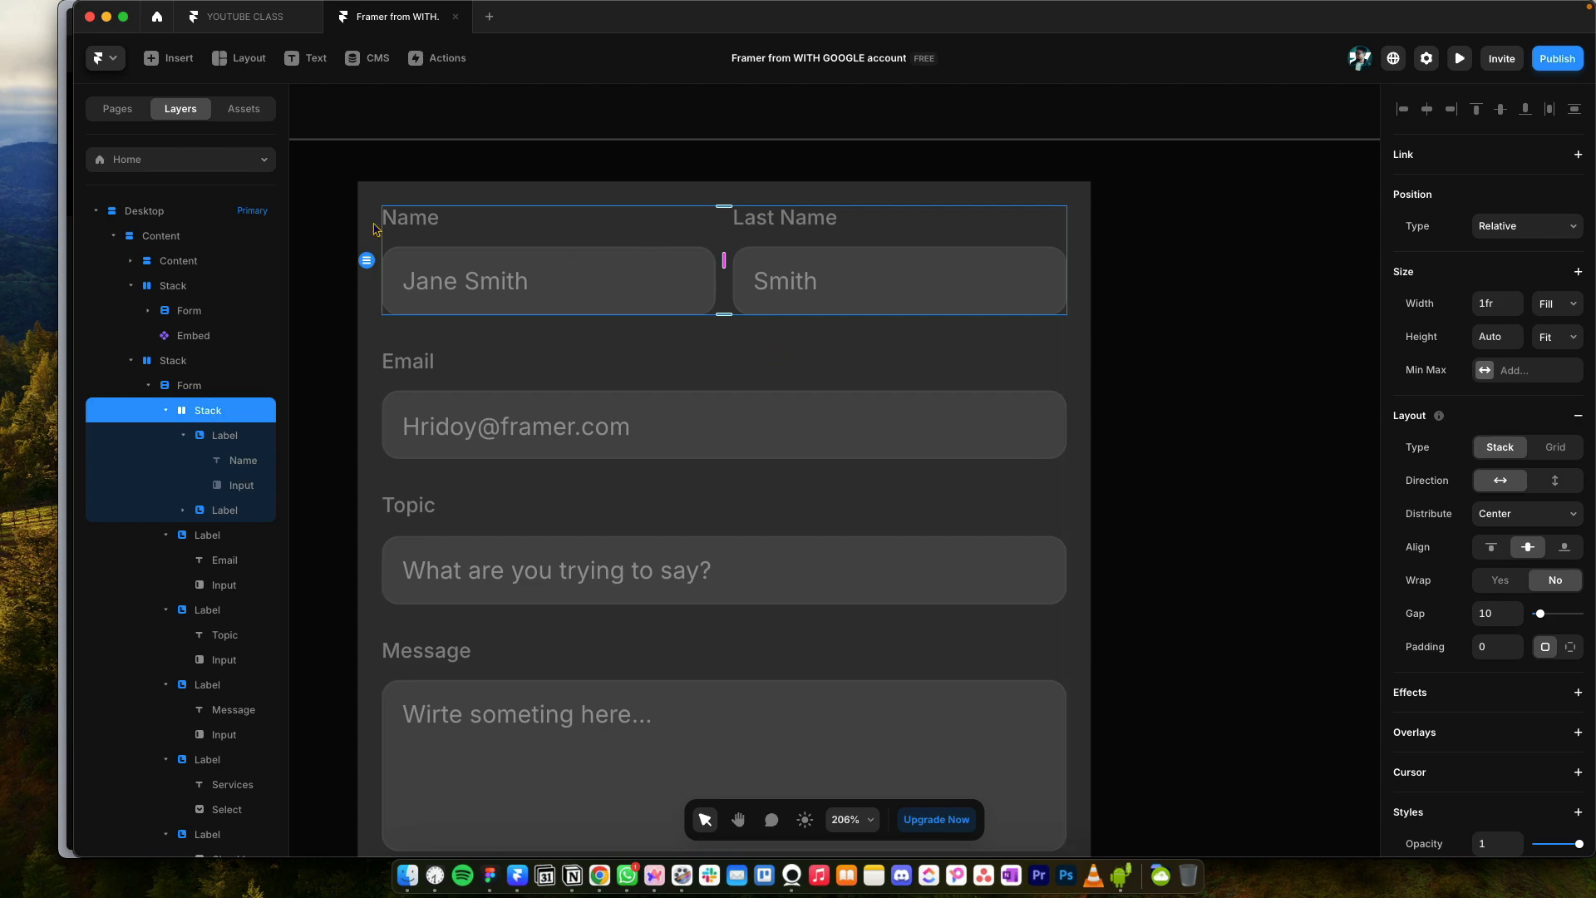
{"action": "left_click", "coordinate": [389, 191]}
{"action": "scroll", "coordinate": [1515, 291], "scroll_direction": "up", "scroll_amount": 5}
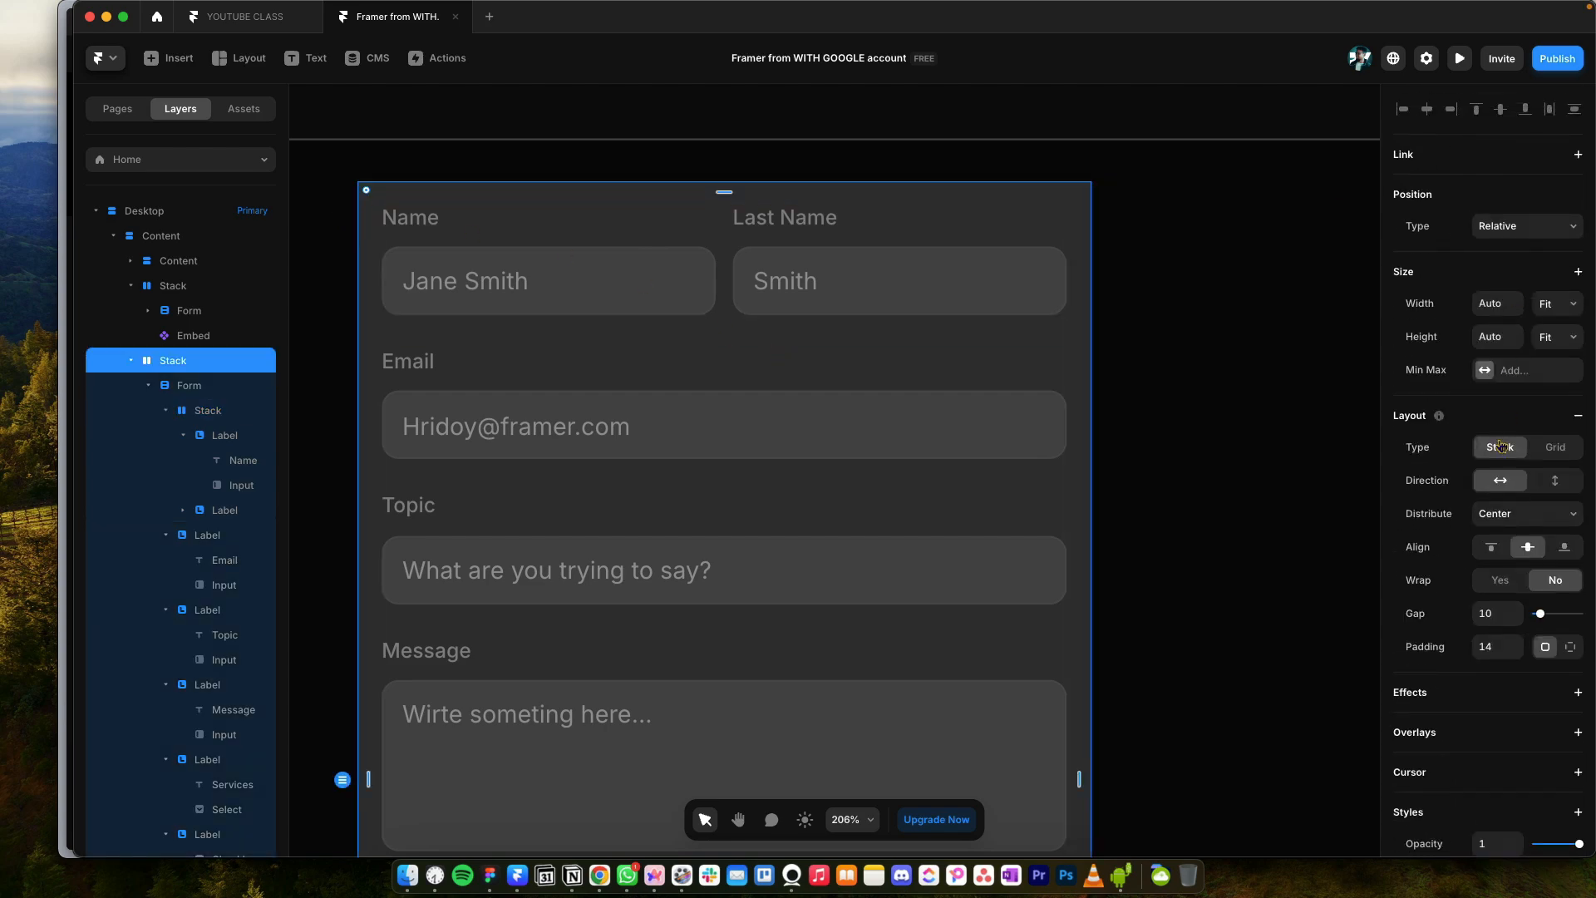
{"action": "left_click", "coordinate": [238, 394]}
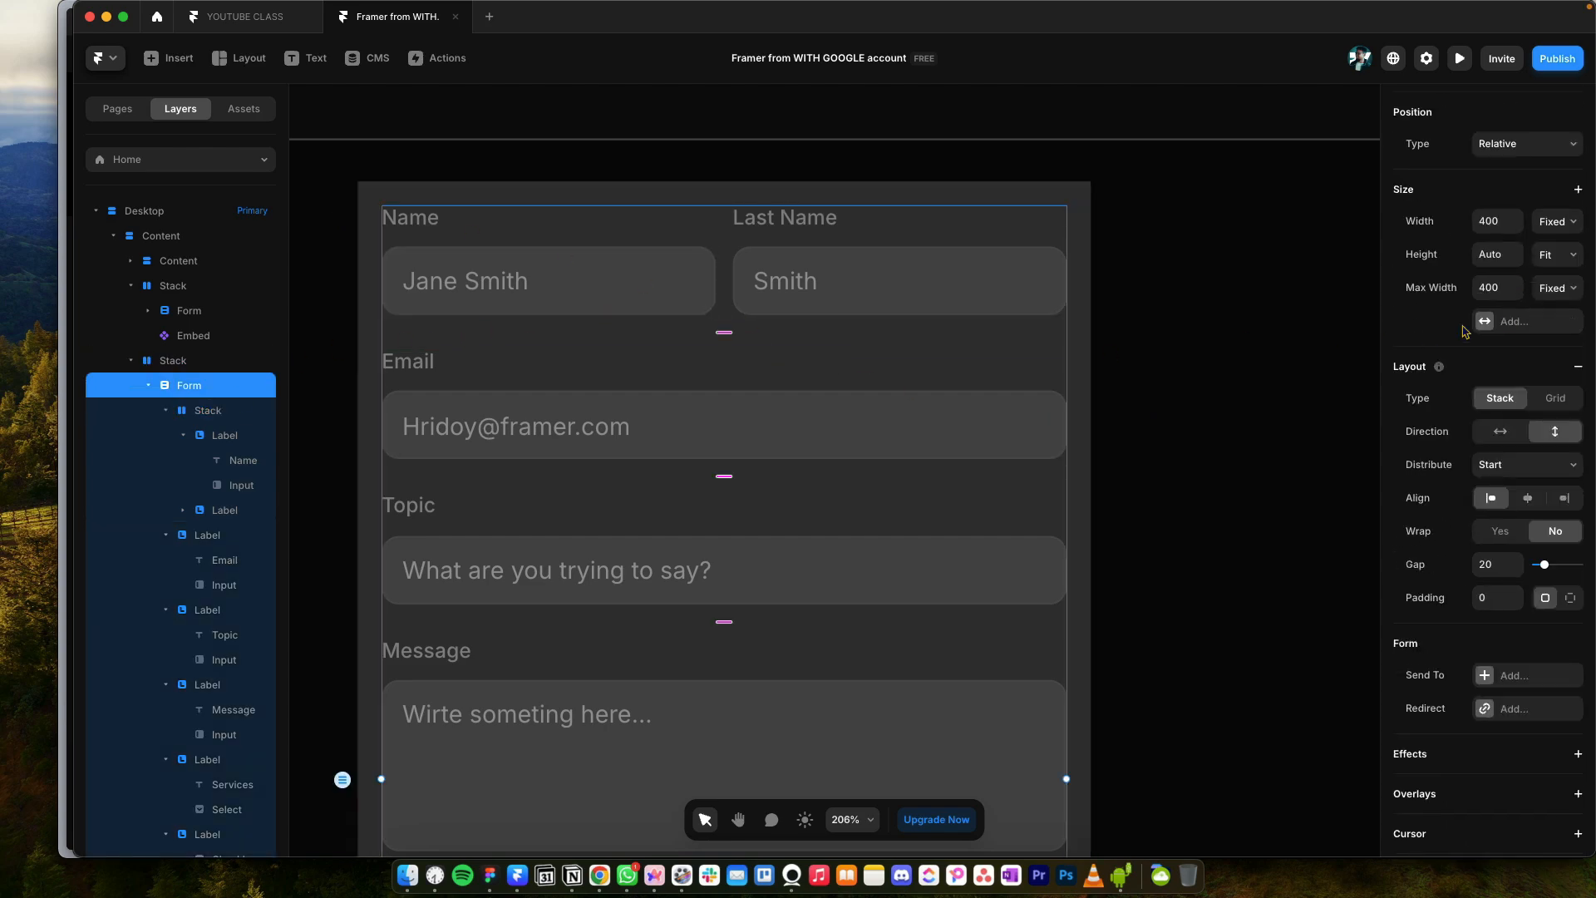
{"action": "scroll", "coordinate": [965, 438], "scroll_direction": "down", "scroll_amount": 10}
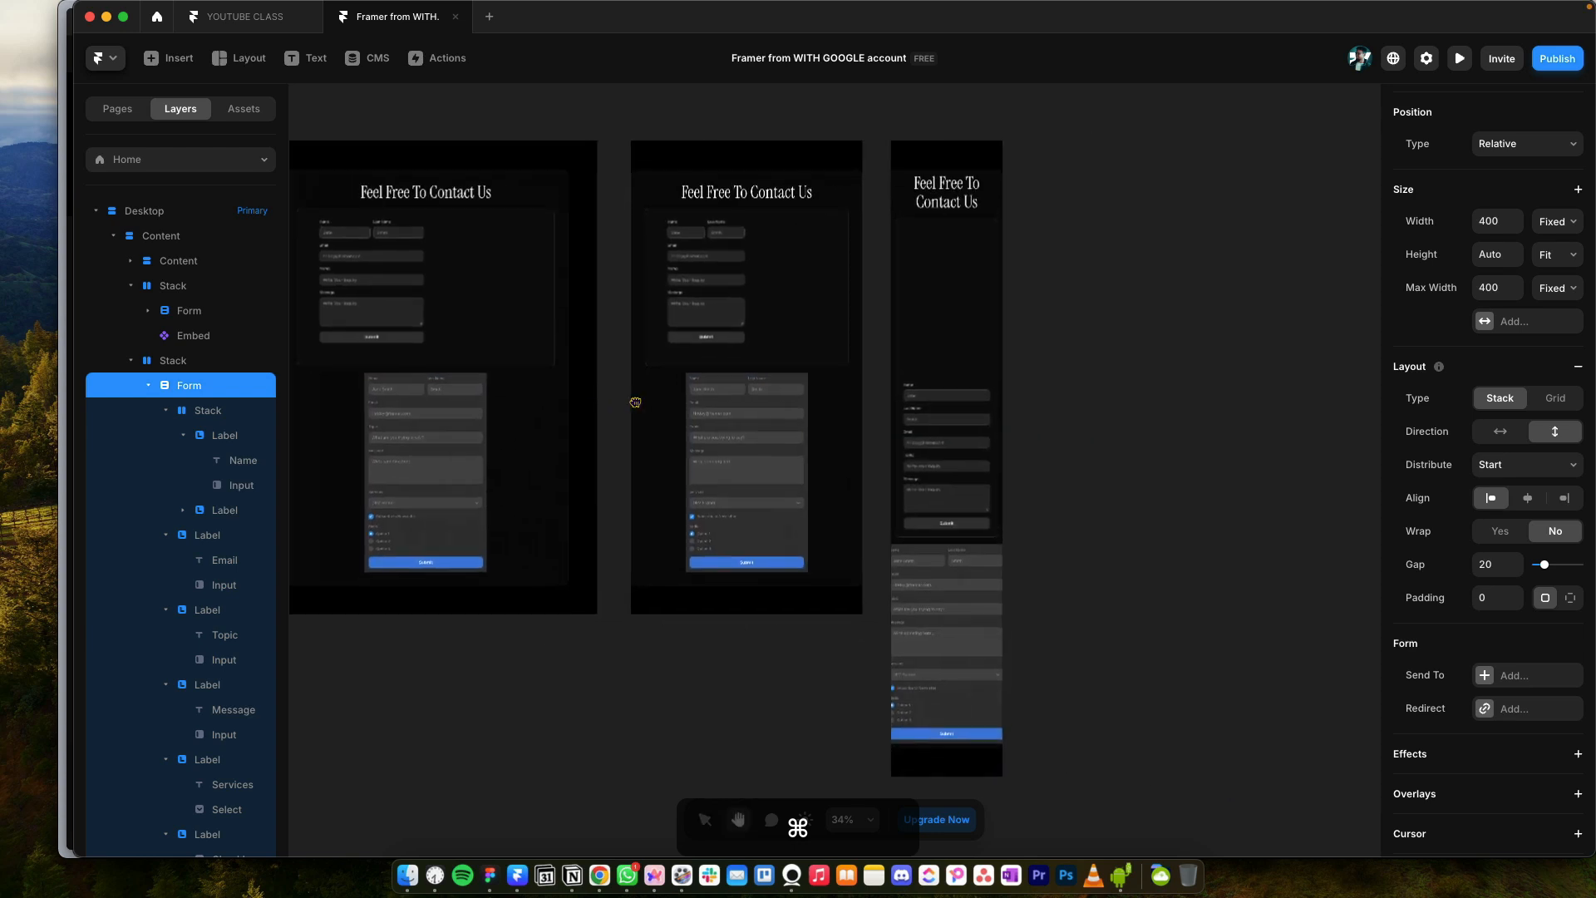
{"action": "scroll", "coordinate": [905, 562], "scroll_direction": "up", "scroll_amount": 4}
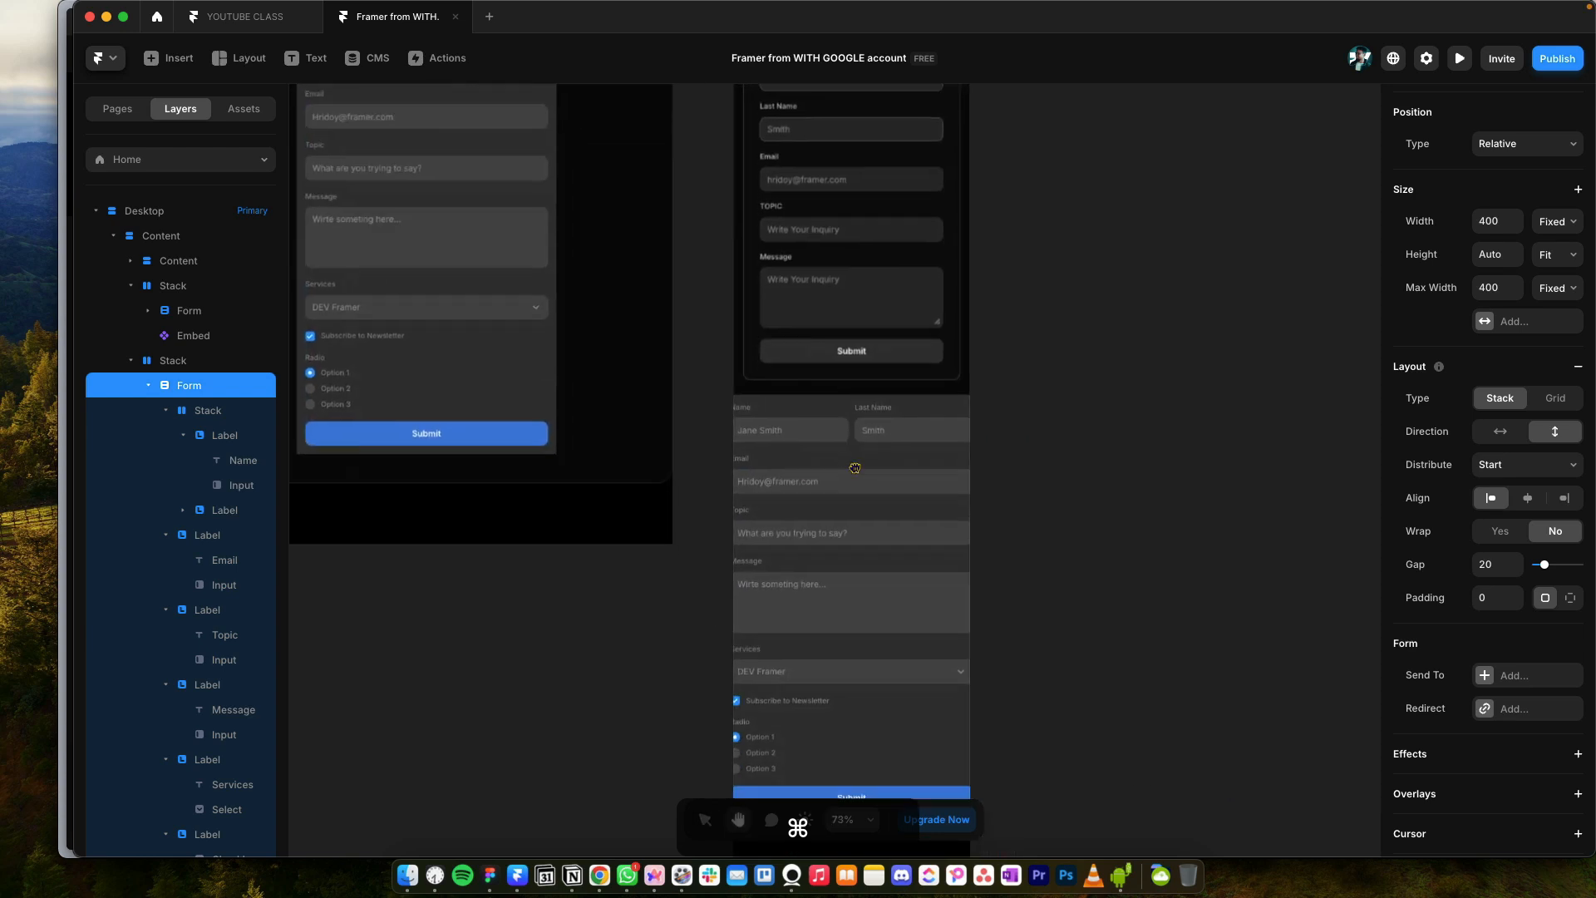
{"action": "scroll", "coordinate": [969, 533], "scroll_direction": "down", "scroll_amount": 2}
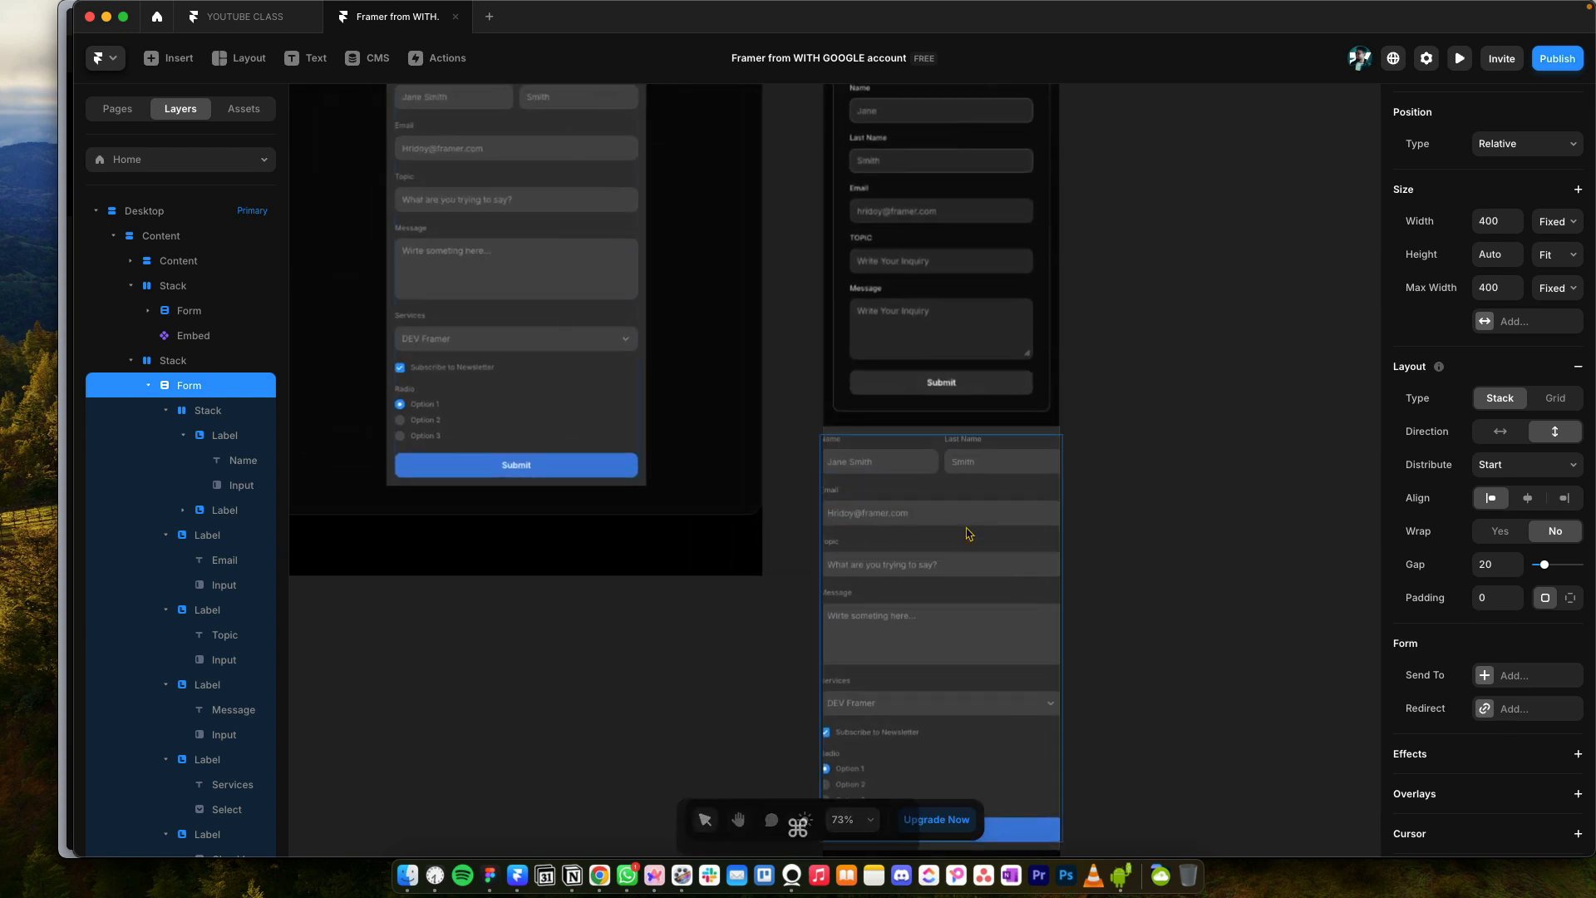
{"action": "scroll", "coordinate": [969, 533], "scroll_direction": "down", "scroll_amount": 4}
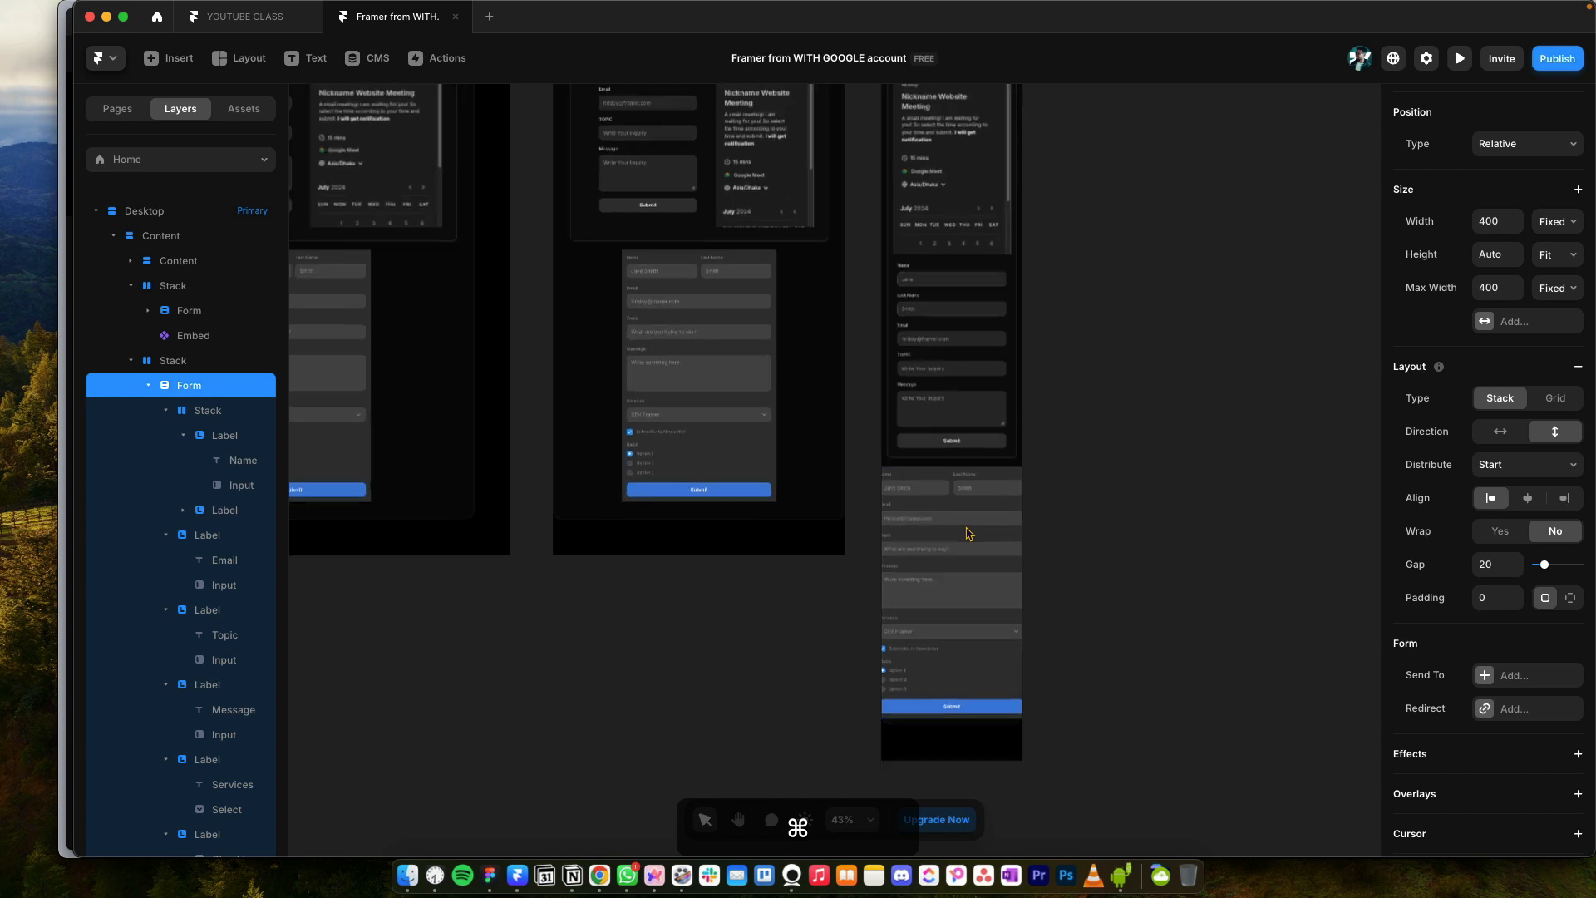
{"action": "scroll", "coordinate": [936, 506], "scroll_direction": "left", "scroll_amount": 5}
{"action": "scroll", "coordinate": [937, 507], "scroll_direction": "up", "scroll_amount": 2}
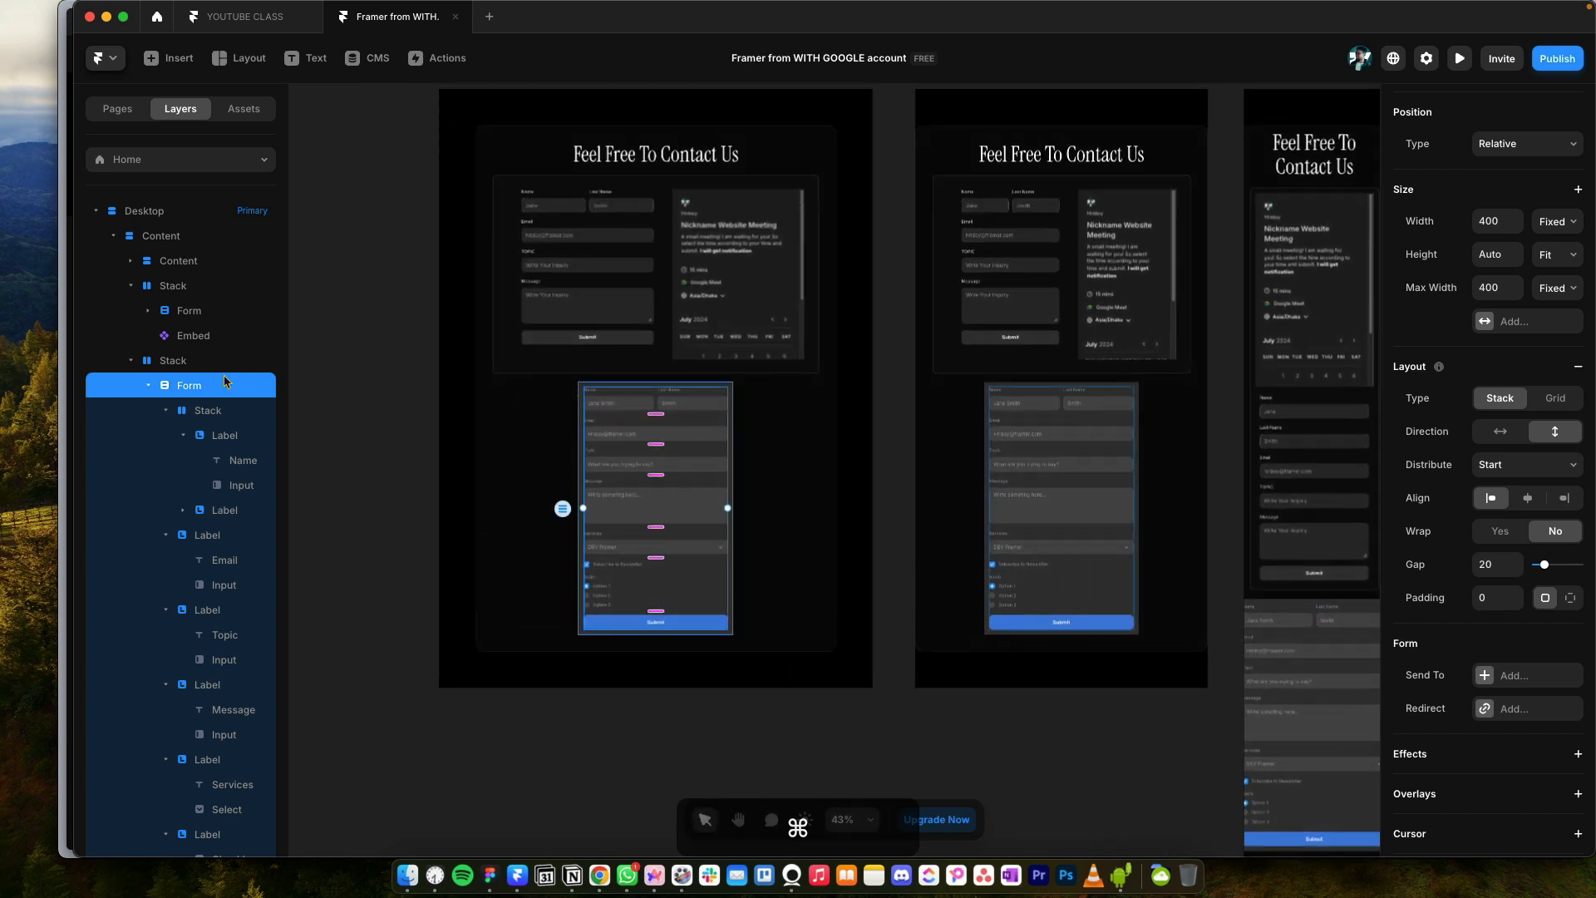
Step: Set the width of the new form on the Desktop breakpoint to Fill
{"action": "left_click", "coordinate": [1555, 223]}
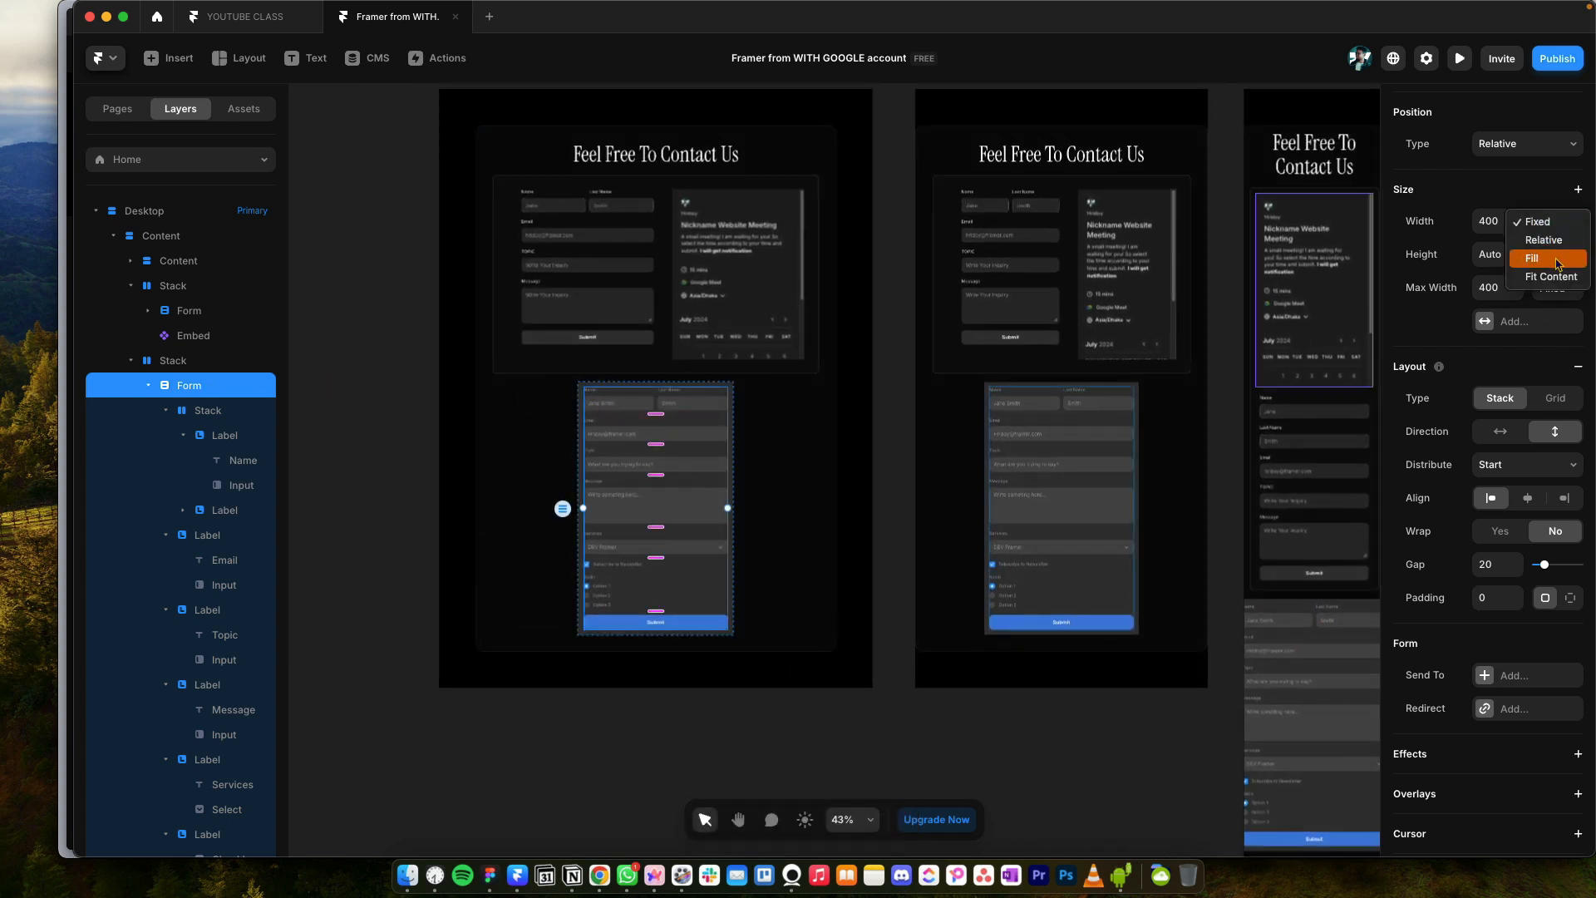
{"action": "left_click", "coordinate": [1186, 338]}
{"action": "left_click_drag", "start_coordinate": [971, 345], "coordinate": [825, 339]}
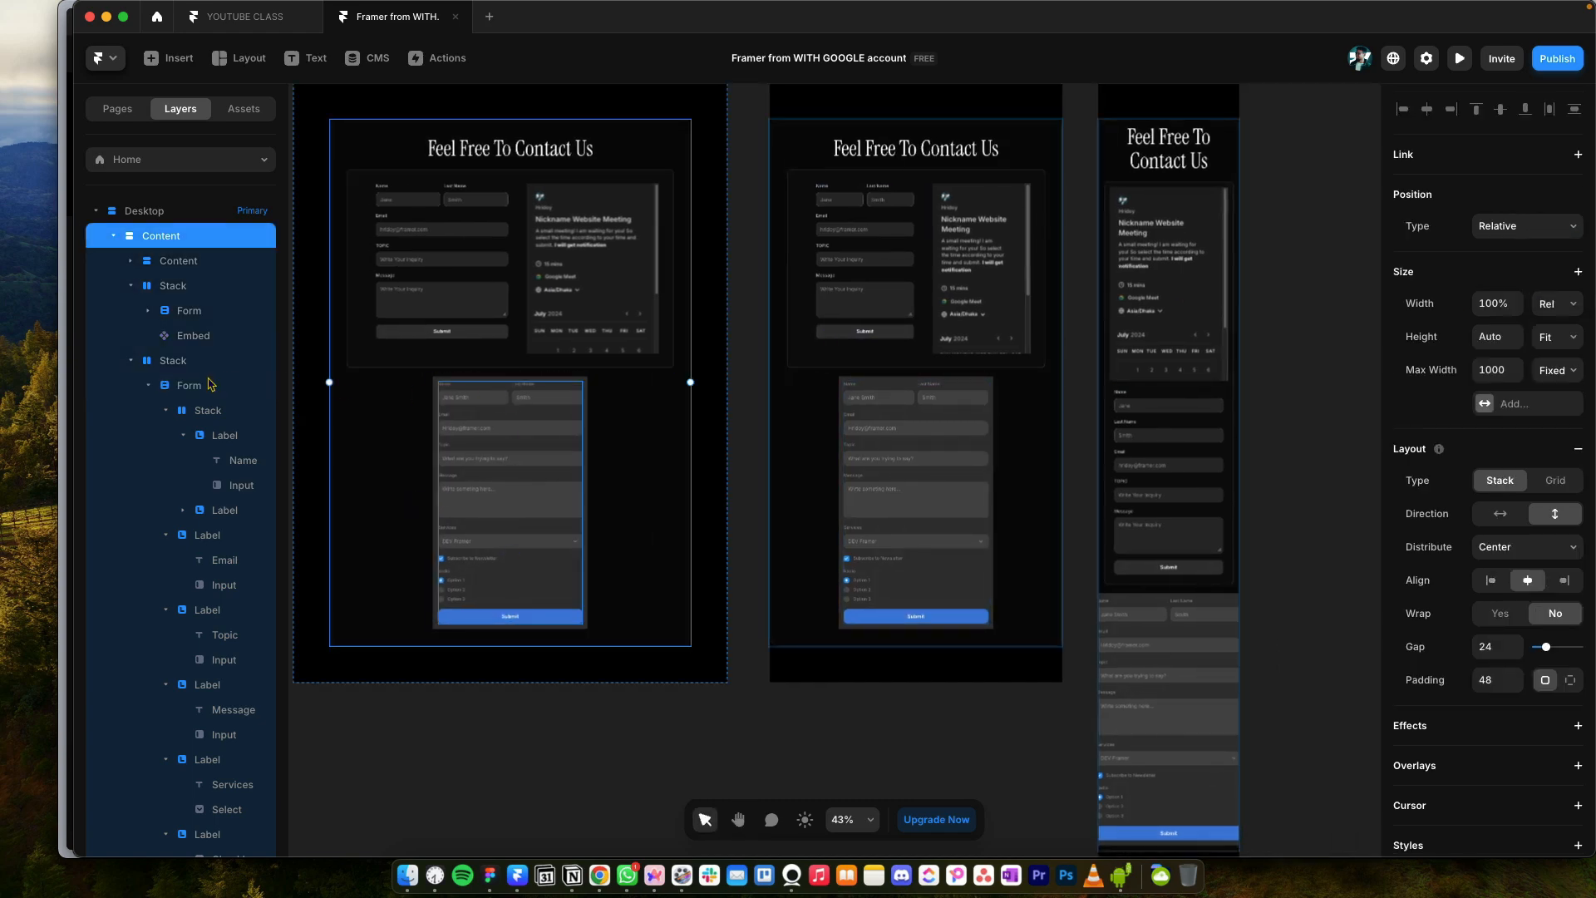
{"action": "left_click", "coordinate": [1551, 223]}
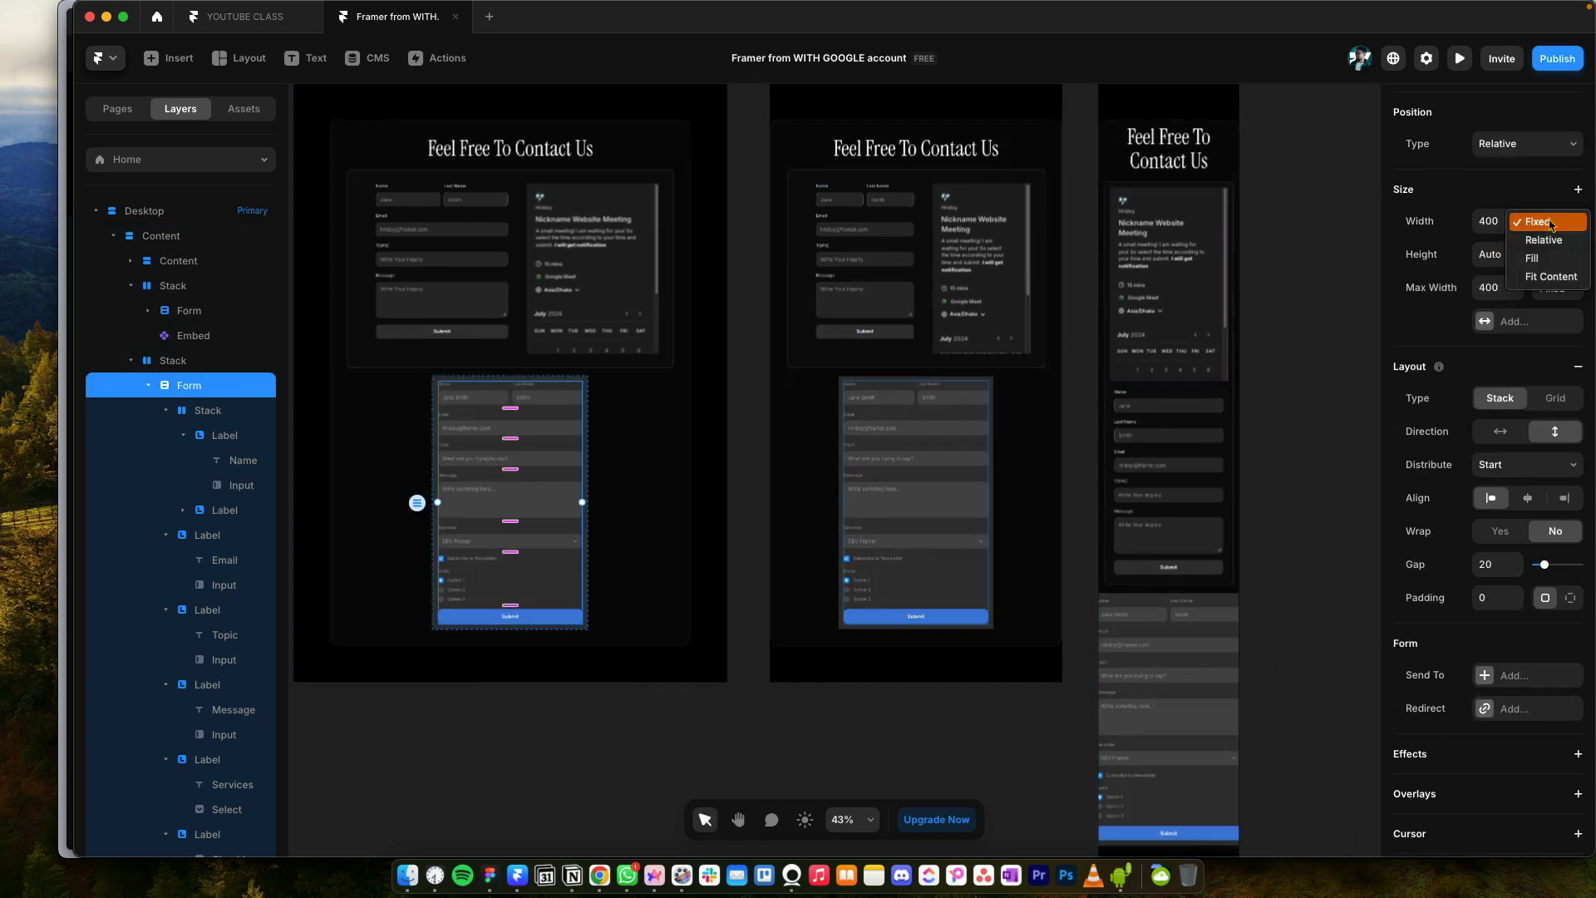
{"action": "left_click", "coordinate": [1537, 258]}
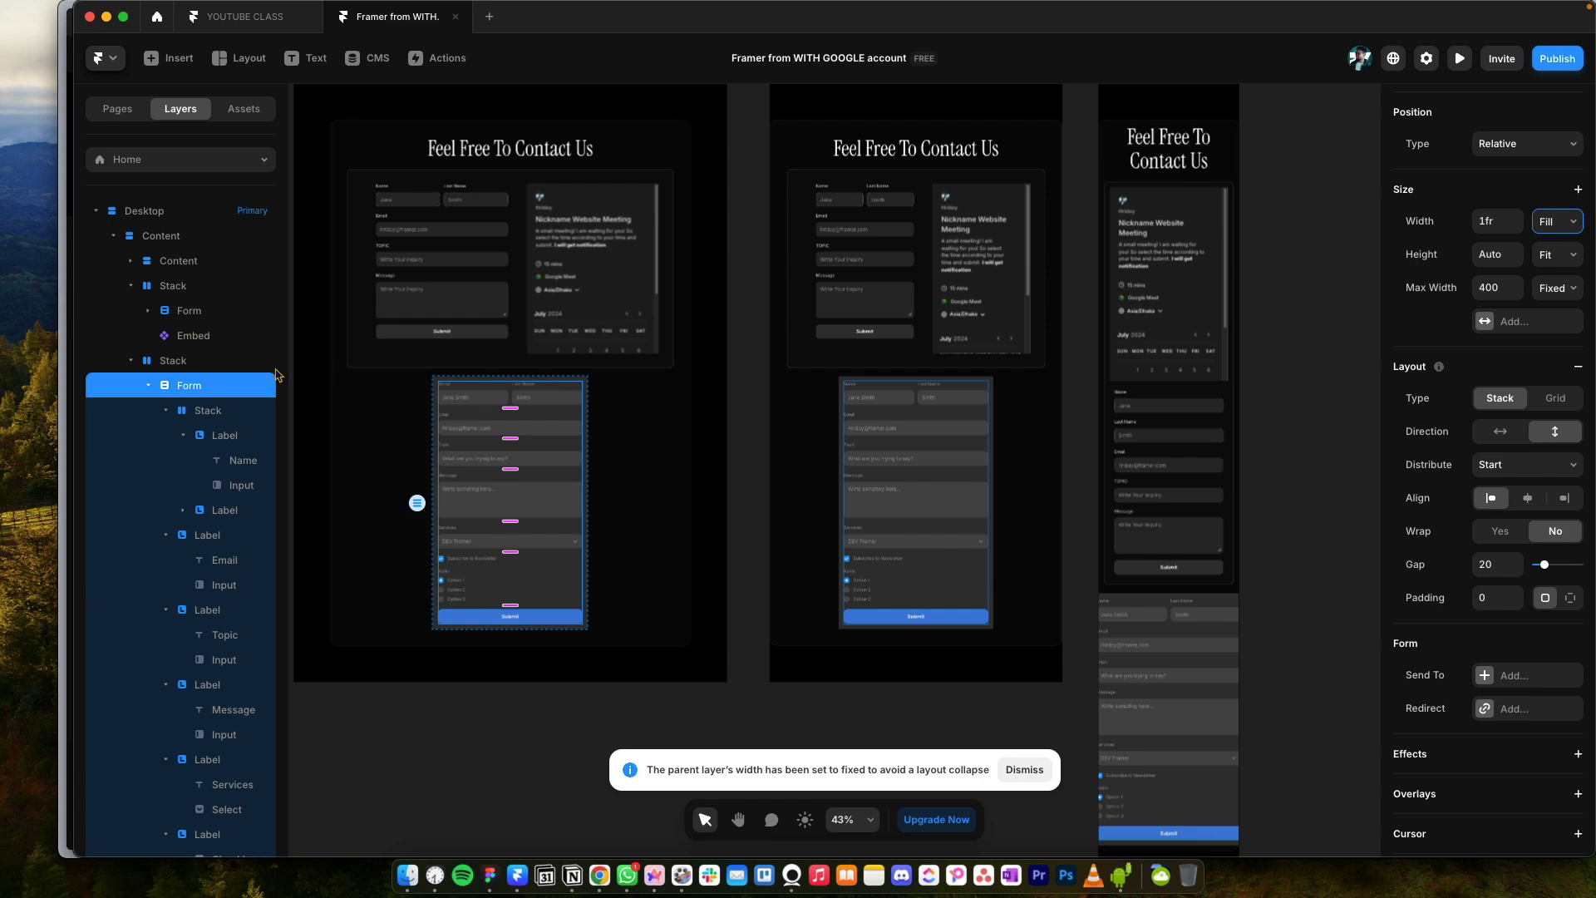
Step: Set the width of the stack around the new form to Fill and check its fit on the phone layout
{"action": "left_click", "coordinate": [232, 419]}
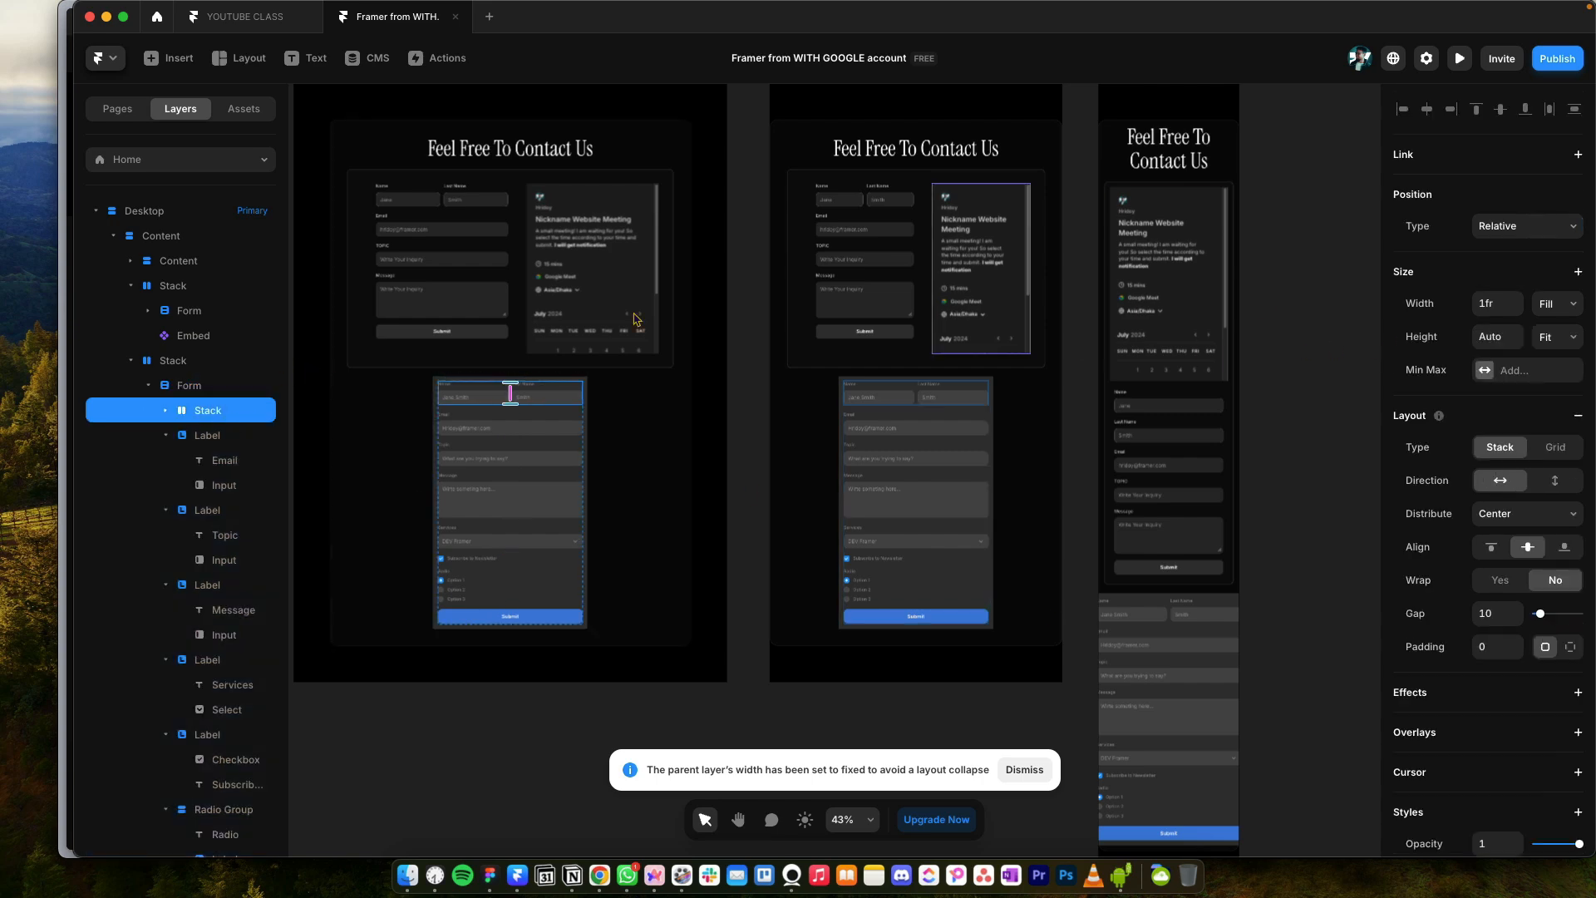
{"action": "left_click", "coordinate": [510, 398]}
{"action": "left_click", "coordinate": [1555, 303]}
{"action": "left_click", "coordinate": [1552, 340]}
{"action": "left_click_drag", "start_coordinate": [1270, 696], "coordinate": [1136, 481]}
{"action": "scroll", "coordinate": [1129, 518], "scroll_direction": "down", "scroll_amount": 5}
{"action": "scroll", "coordinate": [1132, 529], "scroll_direction": "up", "scroll_amount": 10}
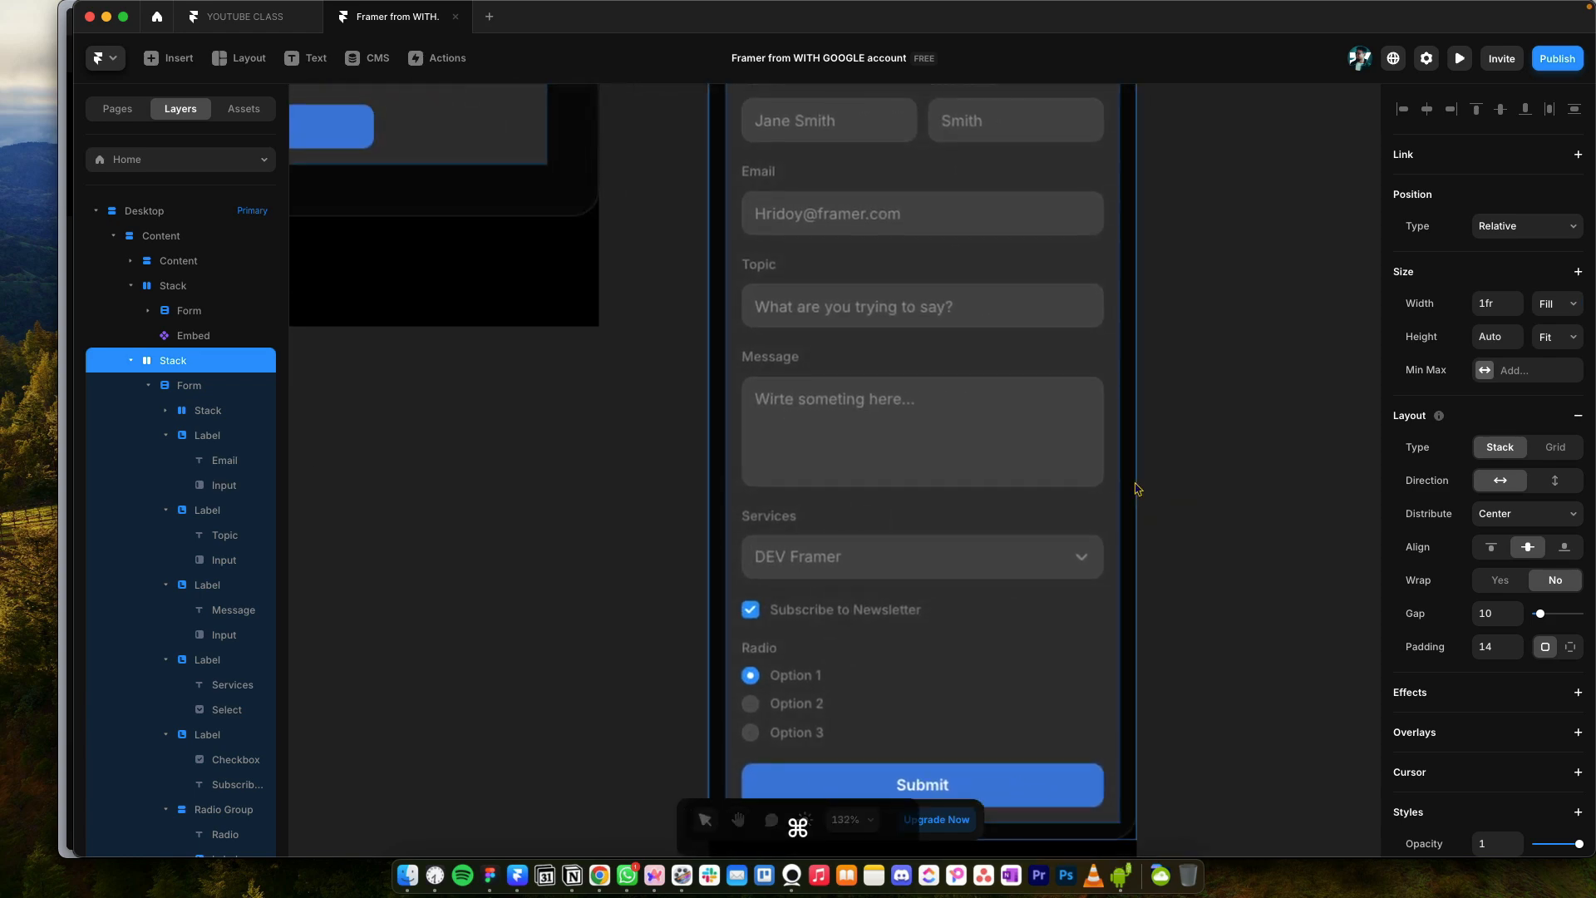
{"action": "left_click_drag", "start_coordinate": [1165, 360], "coordinate": [1140, 552]}
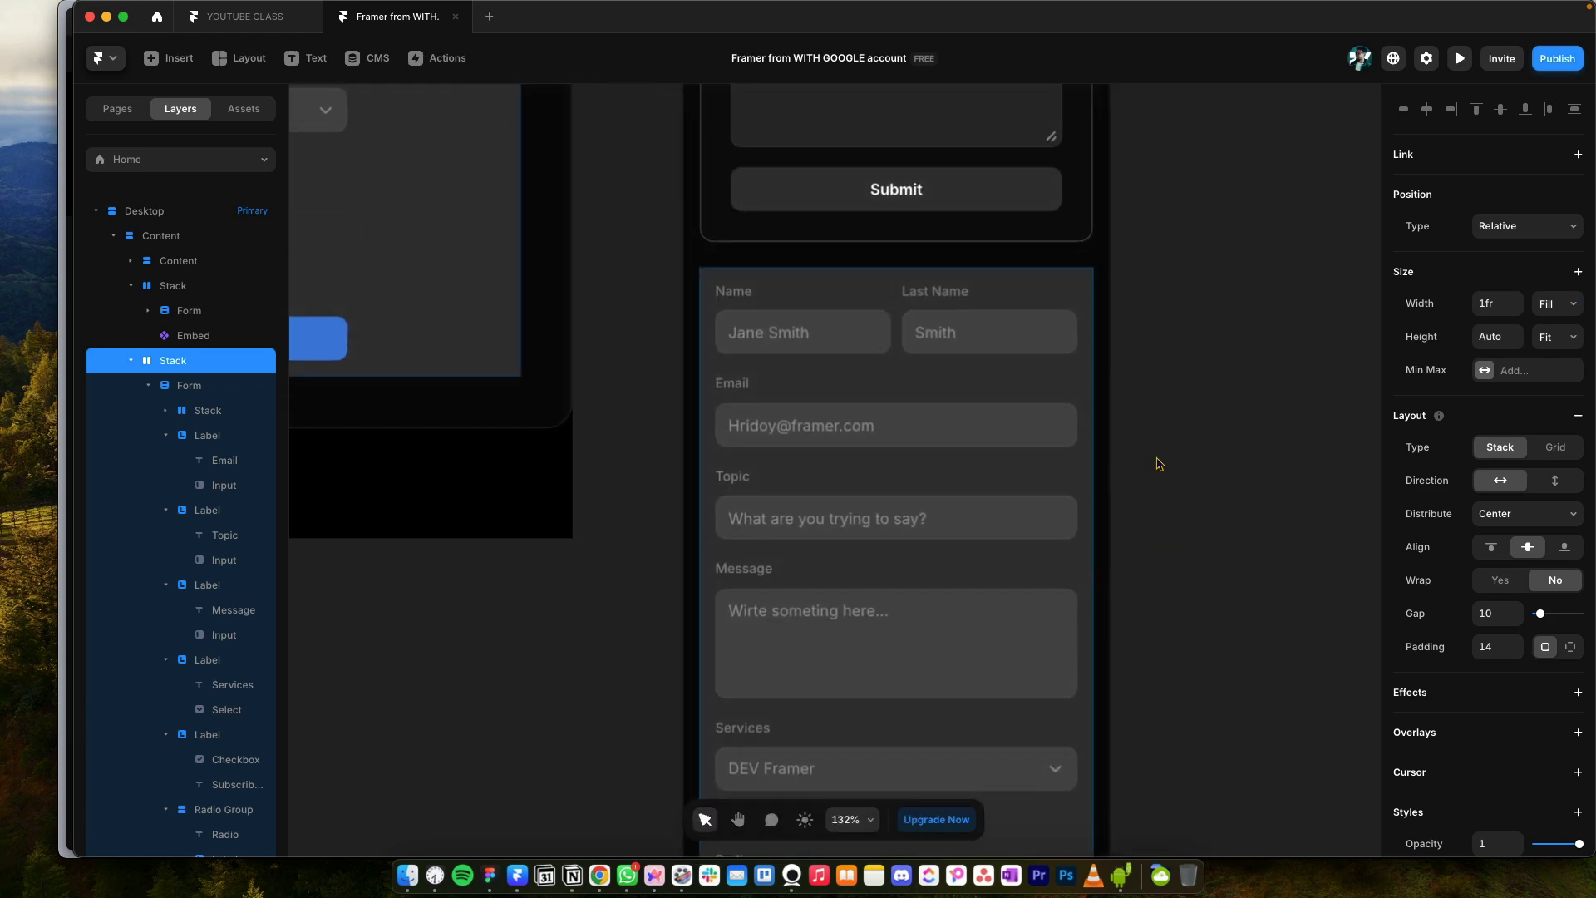
Step: Preview the page at phone size, check the new form's fields, and return to the canvas
{"action": "left_click", "coordinate": [947, 441]}
{"action": "key", "text": "super+p"}
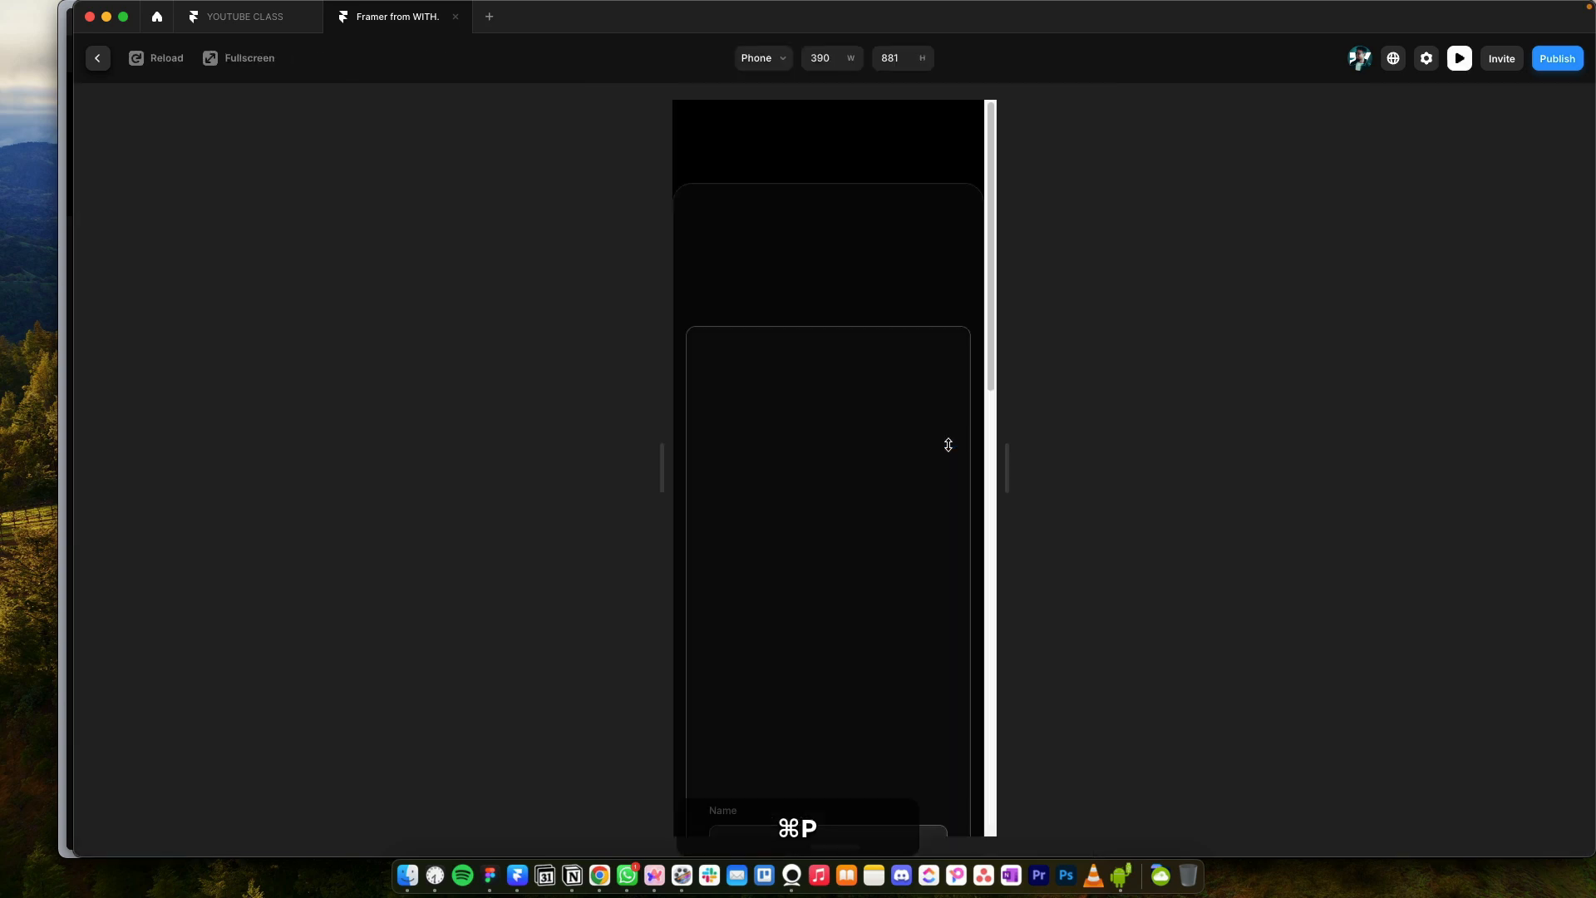
{"action": "scroll", "coordinate": [907, 516], "scroll_direction": "down", "scroll_amount": 10}
{"action": "left_click", "coordinate": [757, 305]}
{"action": "left_click", "coordinate": [865, 301]}
{"action": "left_click", "coordinate": [784, 359]}
{"action": "left_click", "coordinate": [768, 434]}
{"action": "left_click", "coordinate": [754, 474]}
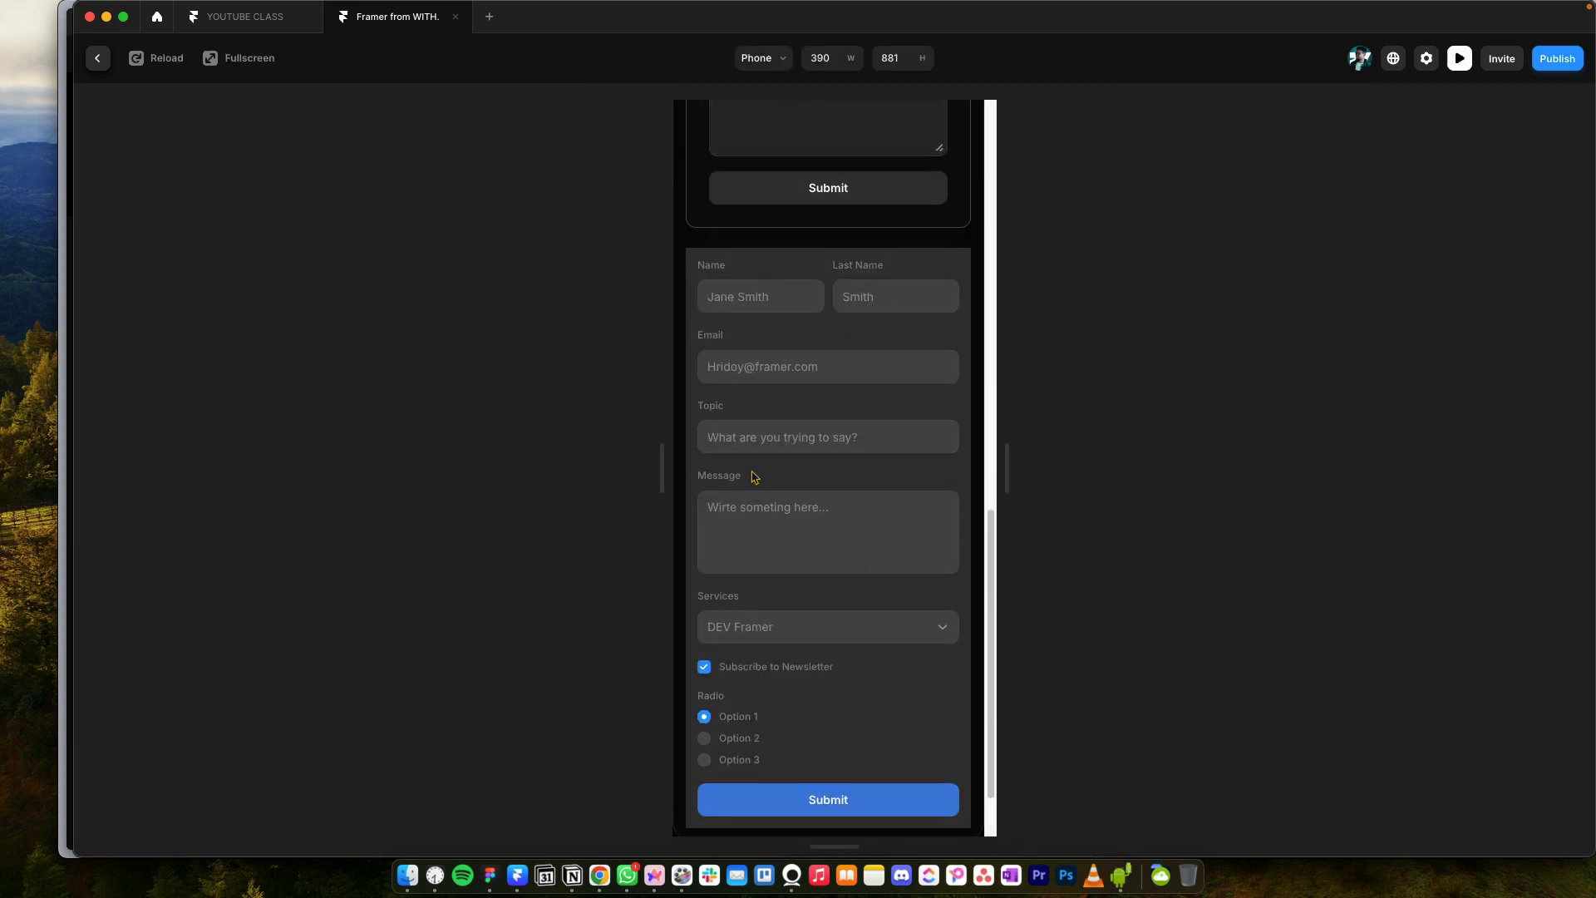
{"action": "left_click", "coordinate": [1459, 68]}
{"action": "left_click", "coordinate": [186, 584]}
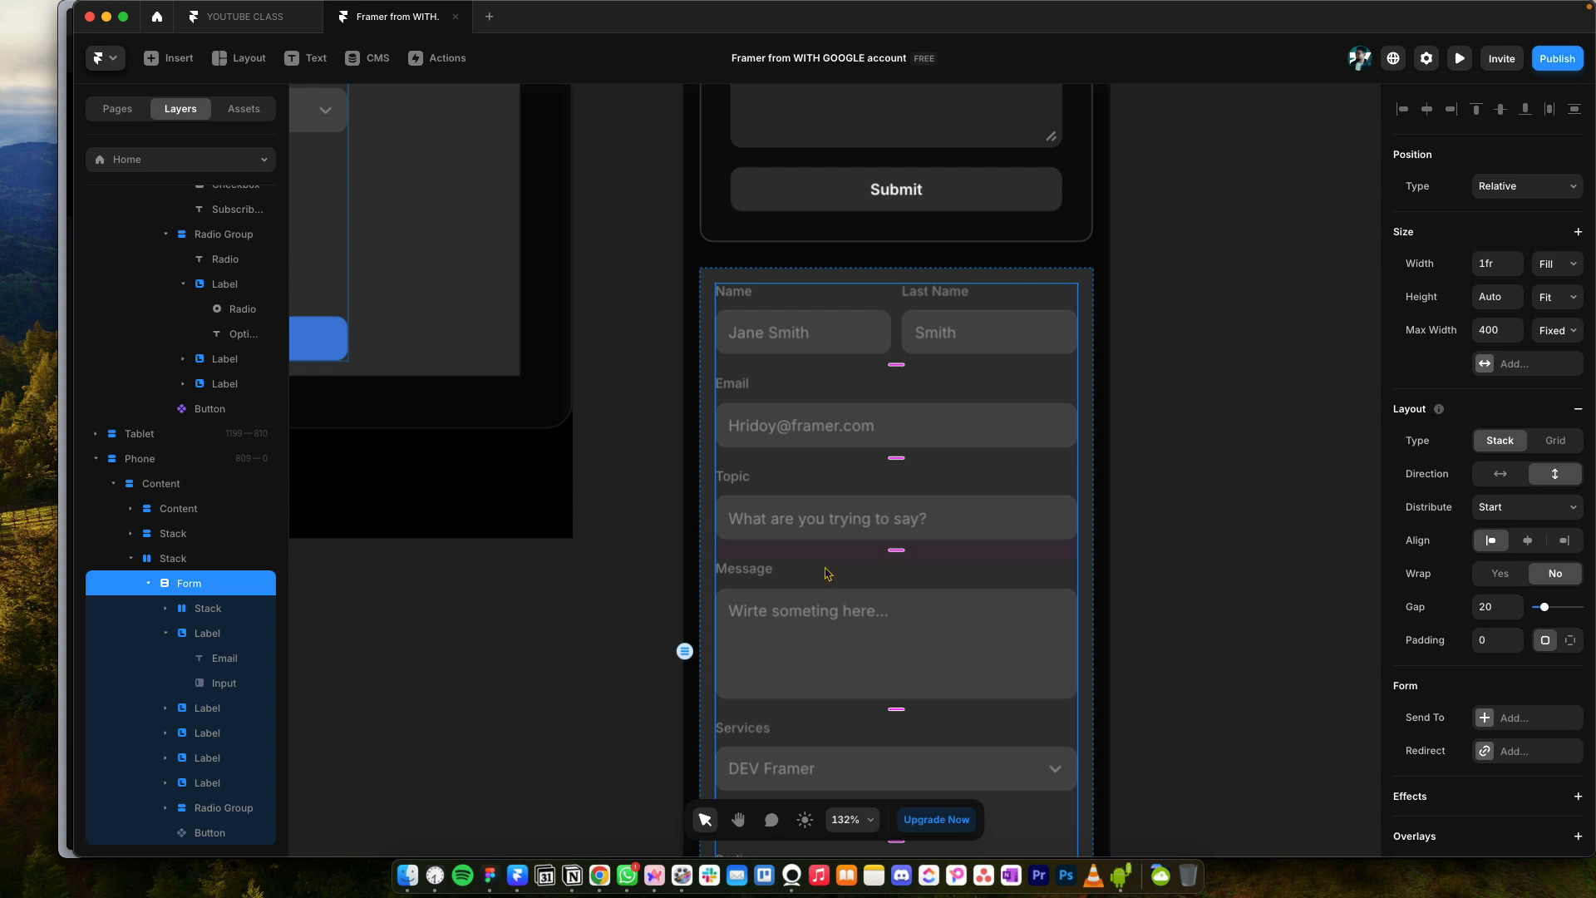
{"action": "scroll", "coordinate": [785, 563], "scroll_direction": "down", "scroll_amount": 5}
{"action": "scroll", "coordinate": [1081, 574], "scroll_direction": "right", "scroll_amount": 5}
{"action": "scroll", "coordinate": [1114, 535], "scroll_direction": "down", "scroll_amount": 5}
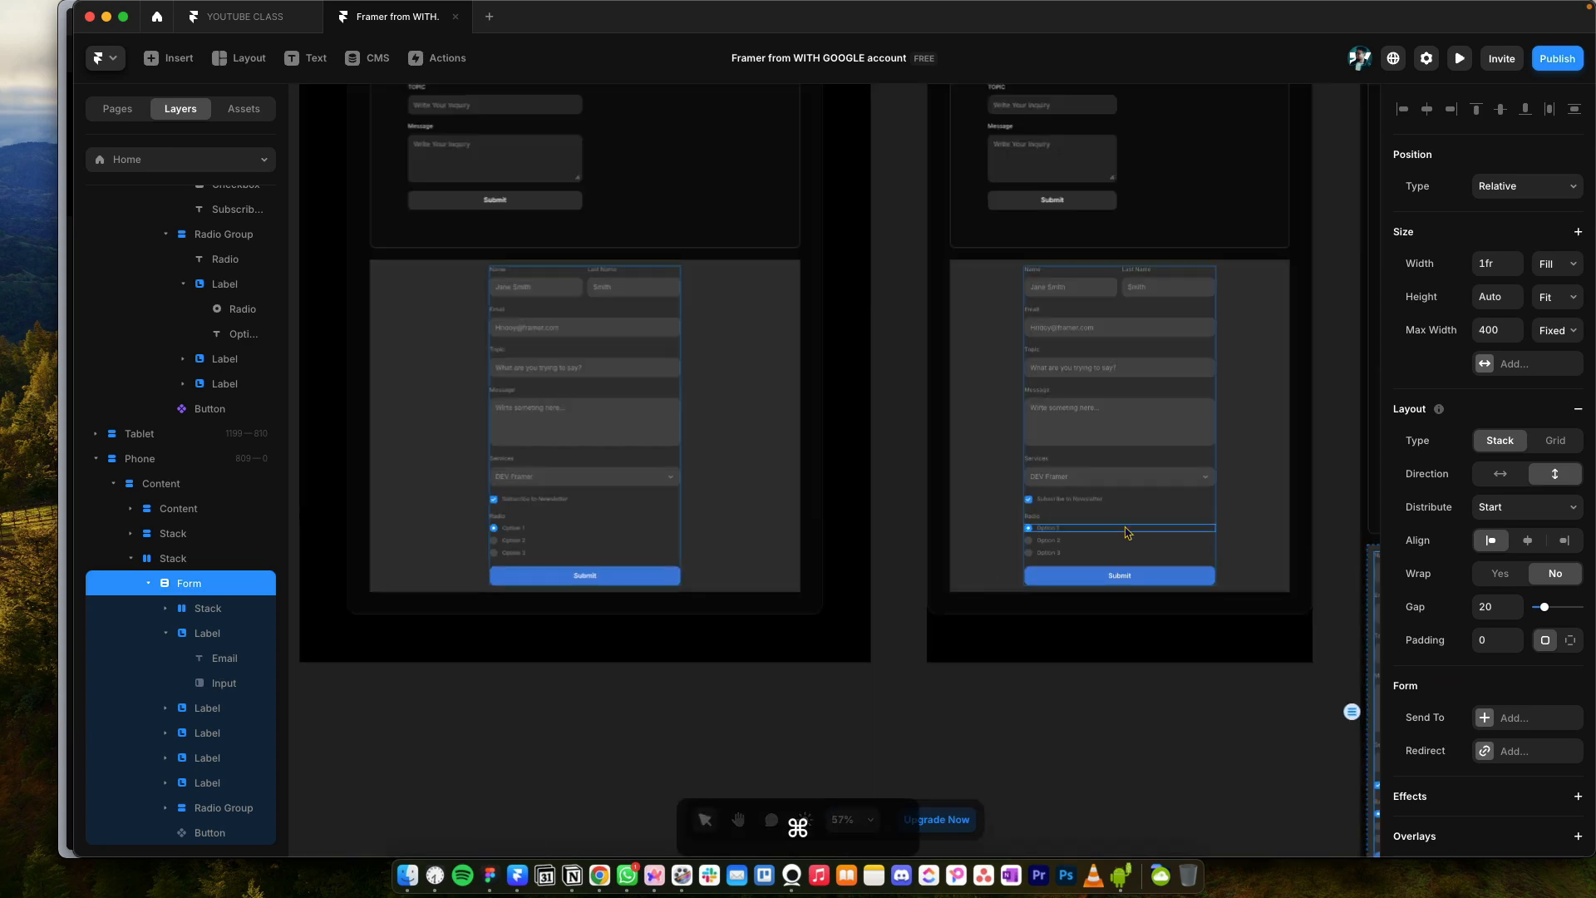
{"action": "right_click", "coordinate": [611, 371]}
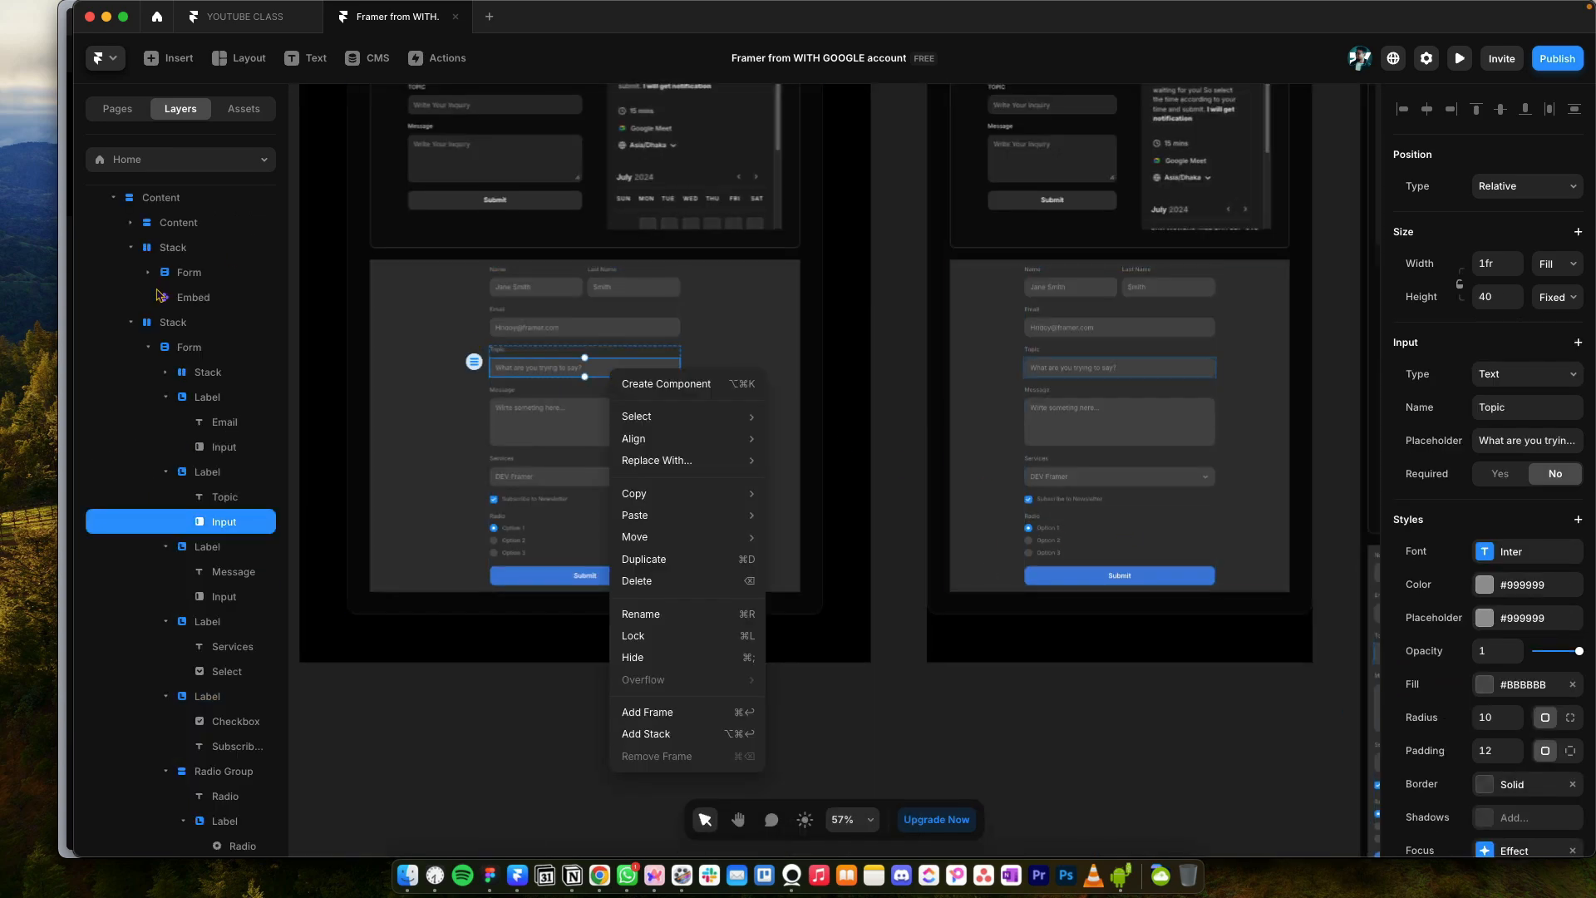
{"action": "left_click", "coordinate": [535, 287]}
{"action": "scroll", "coordinate": [532, 291], "scroll_direction": "up", "scroll_amount": 10}
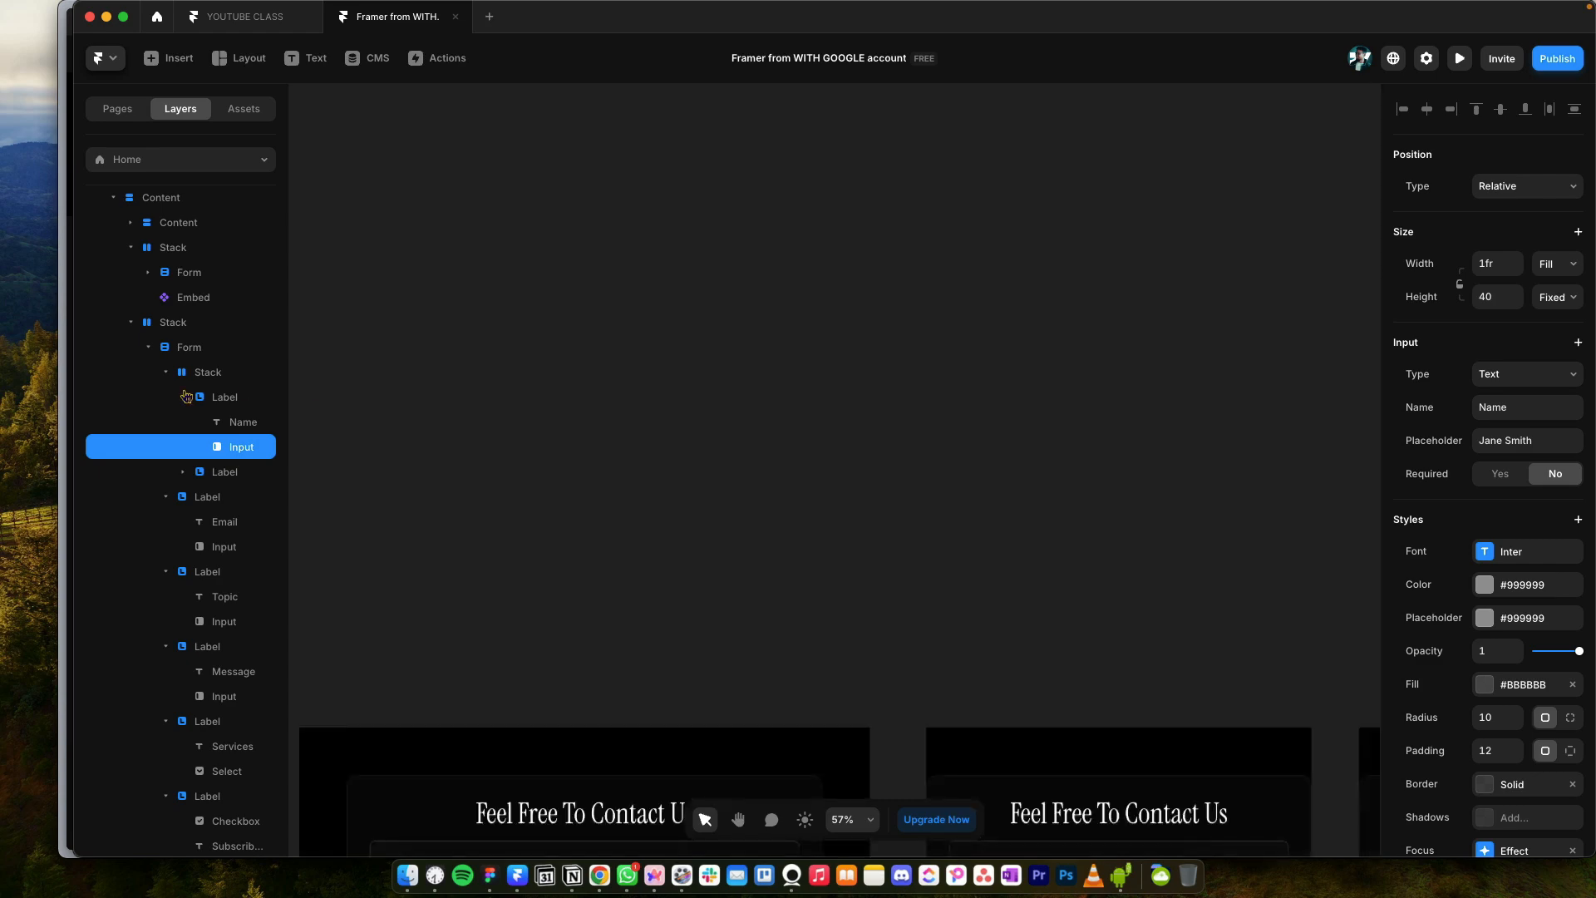
{"action": "scroll", "coordinate": [194, 382], "scroll_direction": "up", "scroll_amount": 1}
Step: Collapse the new form's nested layers under the Desktop breakpoint and select the form itself
{"action": "left_click", "coordinate": [136, 236]}
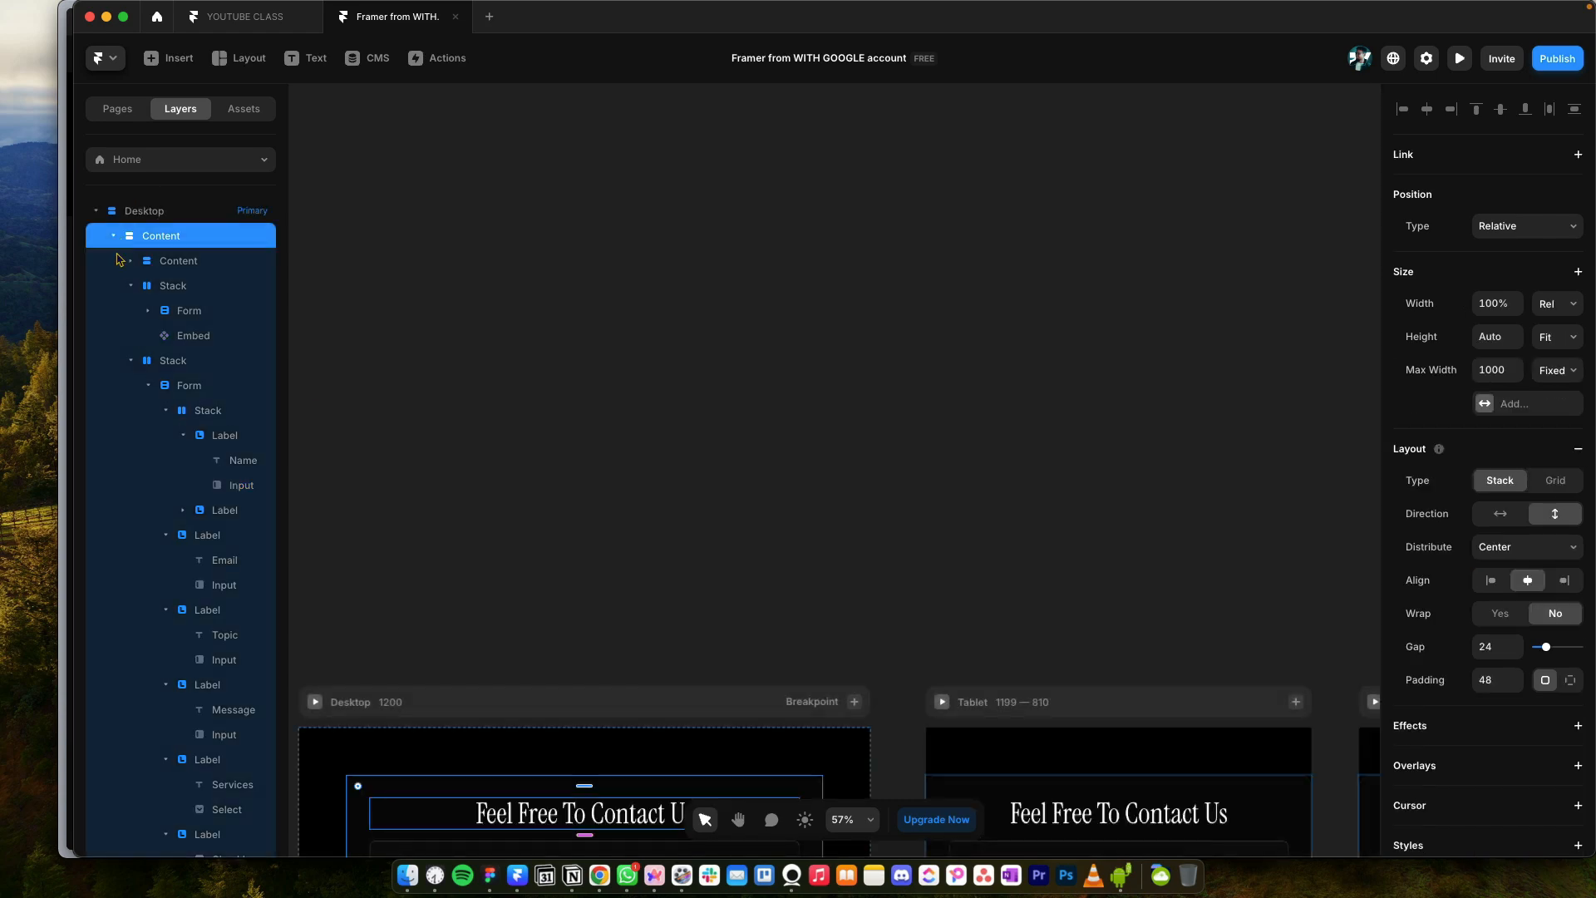
{"action": "left_click", "coordinate": [113, 236]}
{"action": "left_click", "coordinate": [142, 210]}
{"action": "scroll", "coordinate": [638, 380], "scroll_direction": "down", "scroll_amount": 10}
{"action": "scroll", "coordinate": [638, 381], "scroll_direction": "left", "scroll_amount": 3}
{"action": "key", "text": "space"}
{"action": "left_click_drag", "start_coordinate": [726, 607], "coordinate": [738, 515]}
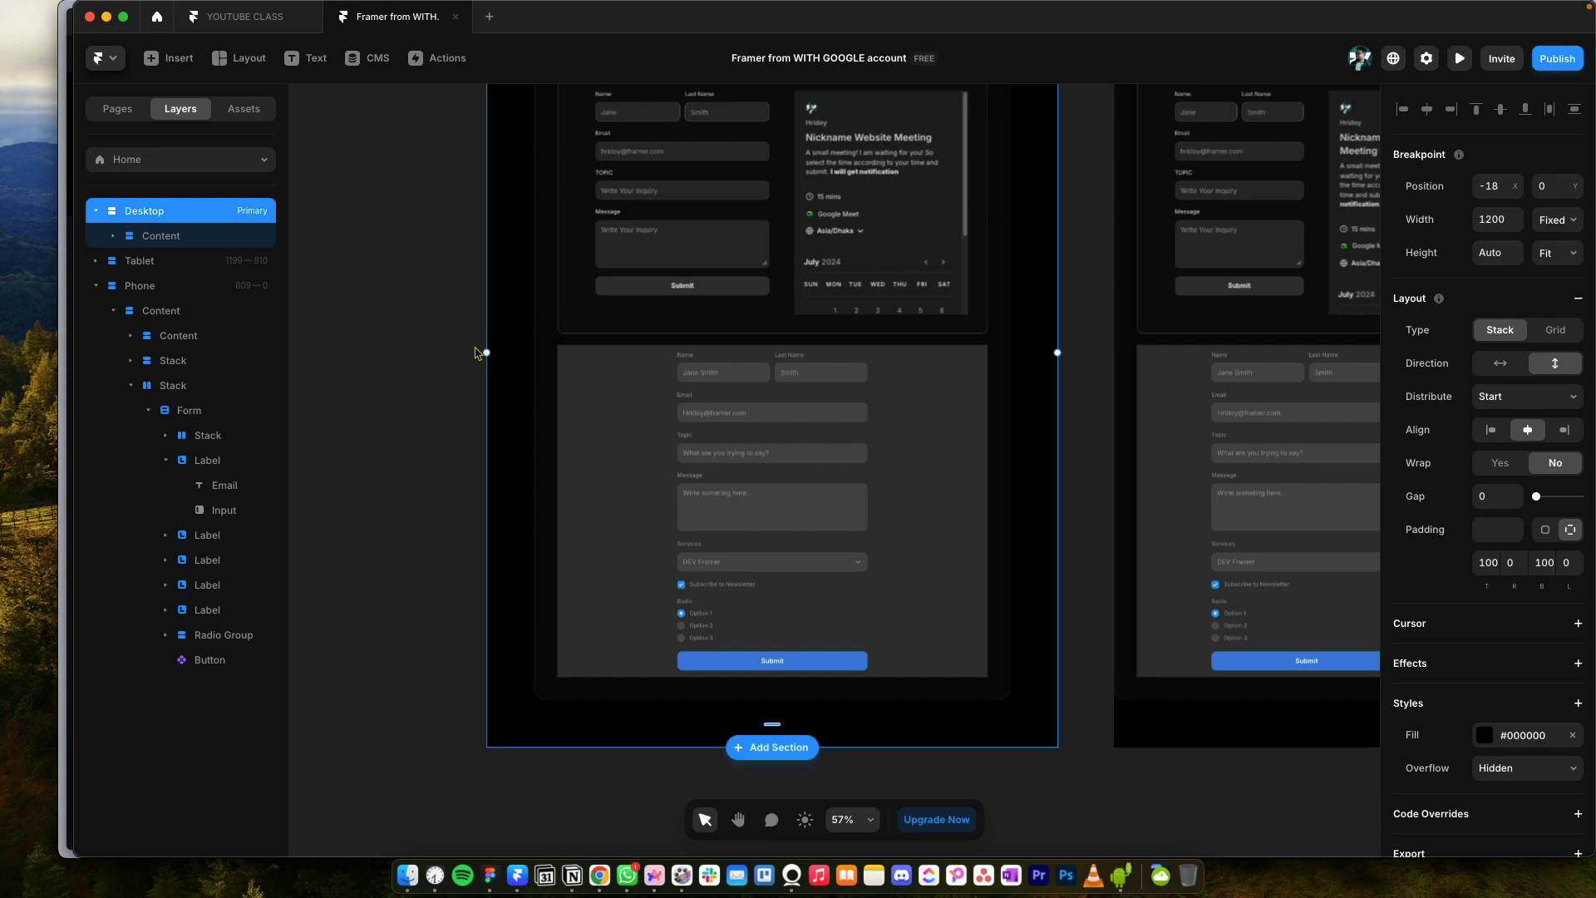
{"action": "left_click_drag", "start_coordinate": [745, 405], "coordinate": [755, 410]}
{"action": "left_click", "coordinate": [115, 236]}
{"action": "left_click", "coordinate": [131, 360]}
{"action": "left_click", "coordinate": [131, 360]}
{"action": "left_click", "coordinate": [148, 385]}
{"action": "left_click", "coordinate": [189, 385]}
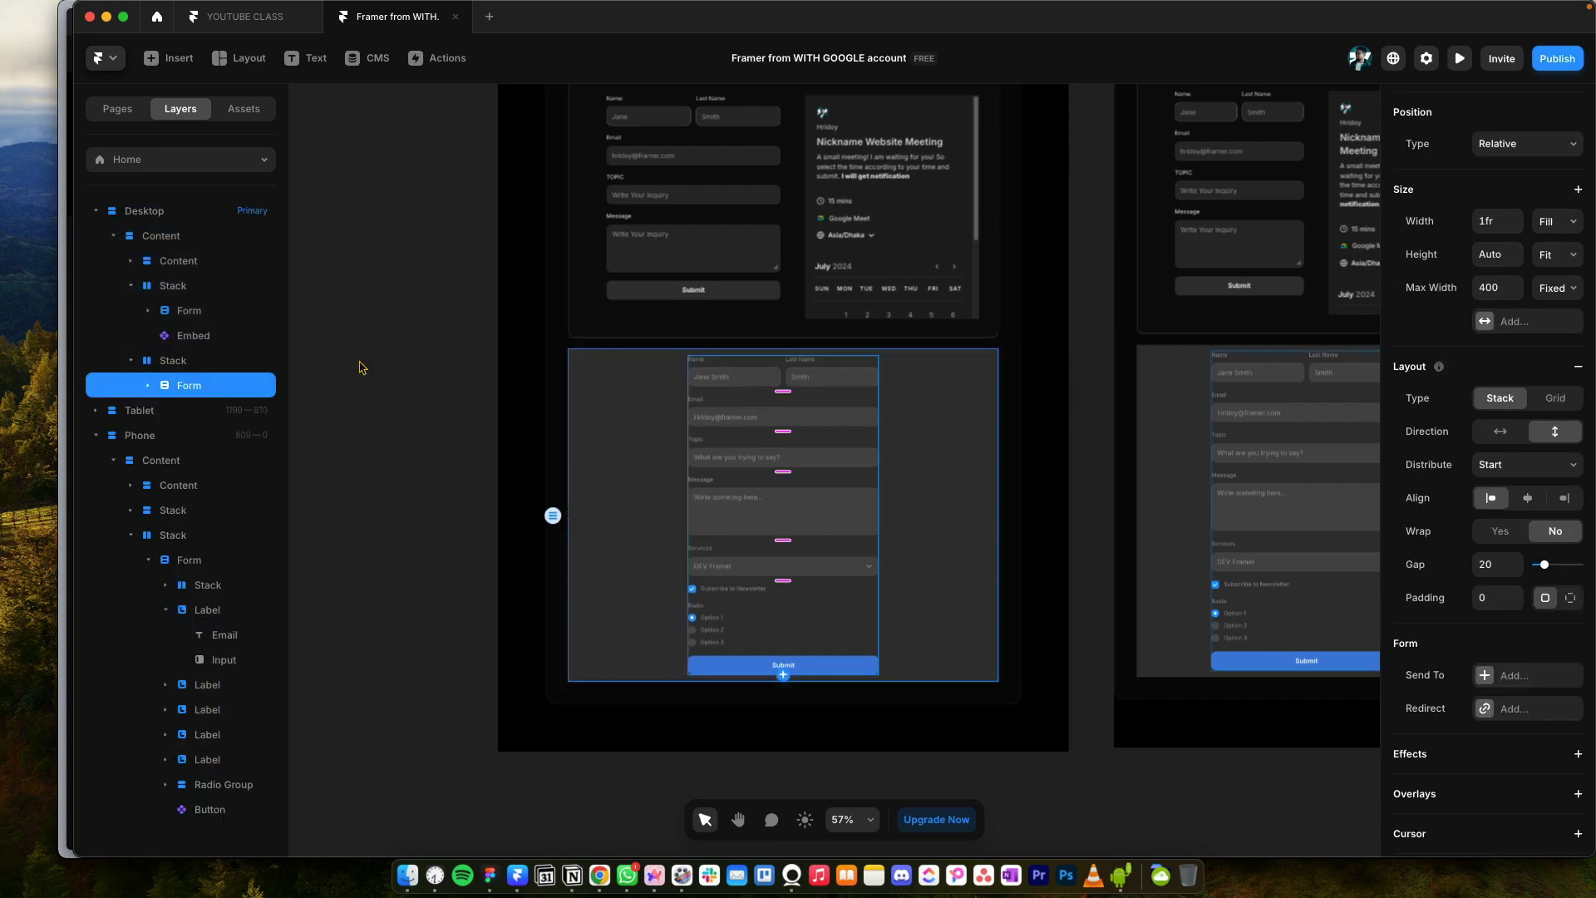
Step: Add a success redirect to the new form that links to the home page (/)
{"action": "scroll", "coordinate": [1489, 603], "scroll_direction": "down", "scroll_amount": 3}
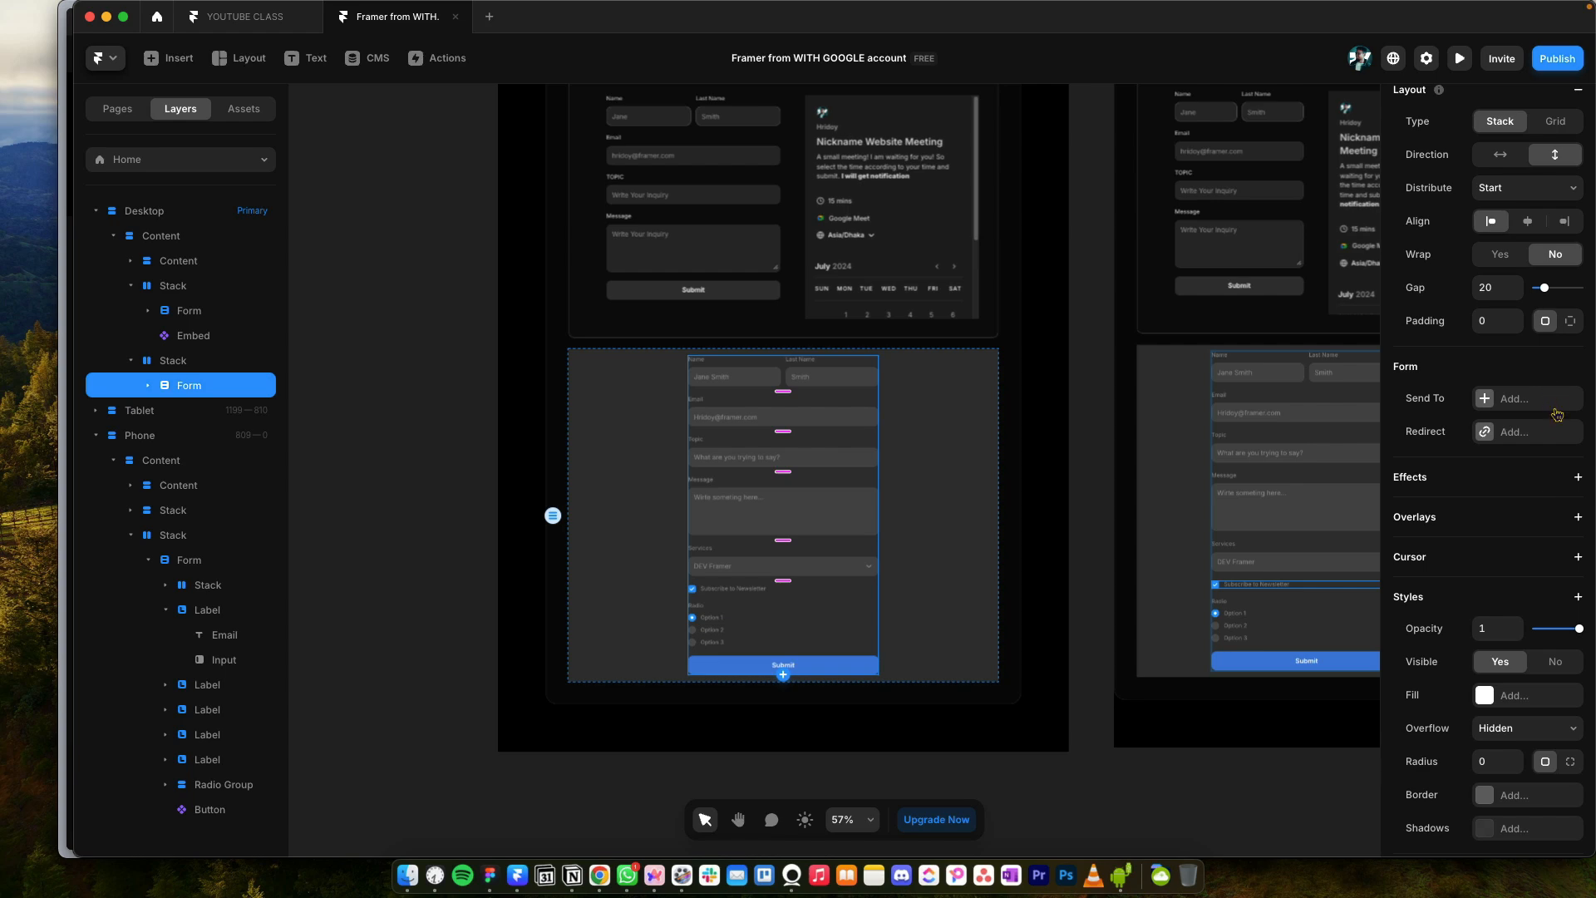
{"action": "left_click", "coordinate": [1557, 414]}
{"action": "left_click", "coordinate": [1423, 413]}
{"action": "left_click", "coordinate": [1485, 431]}
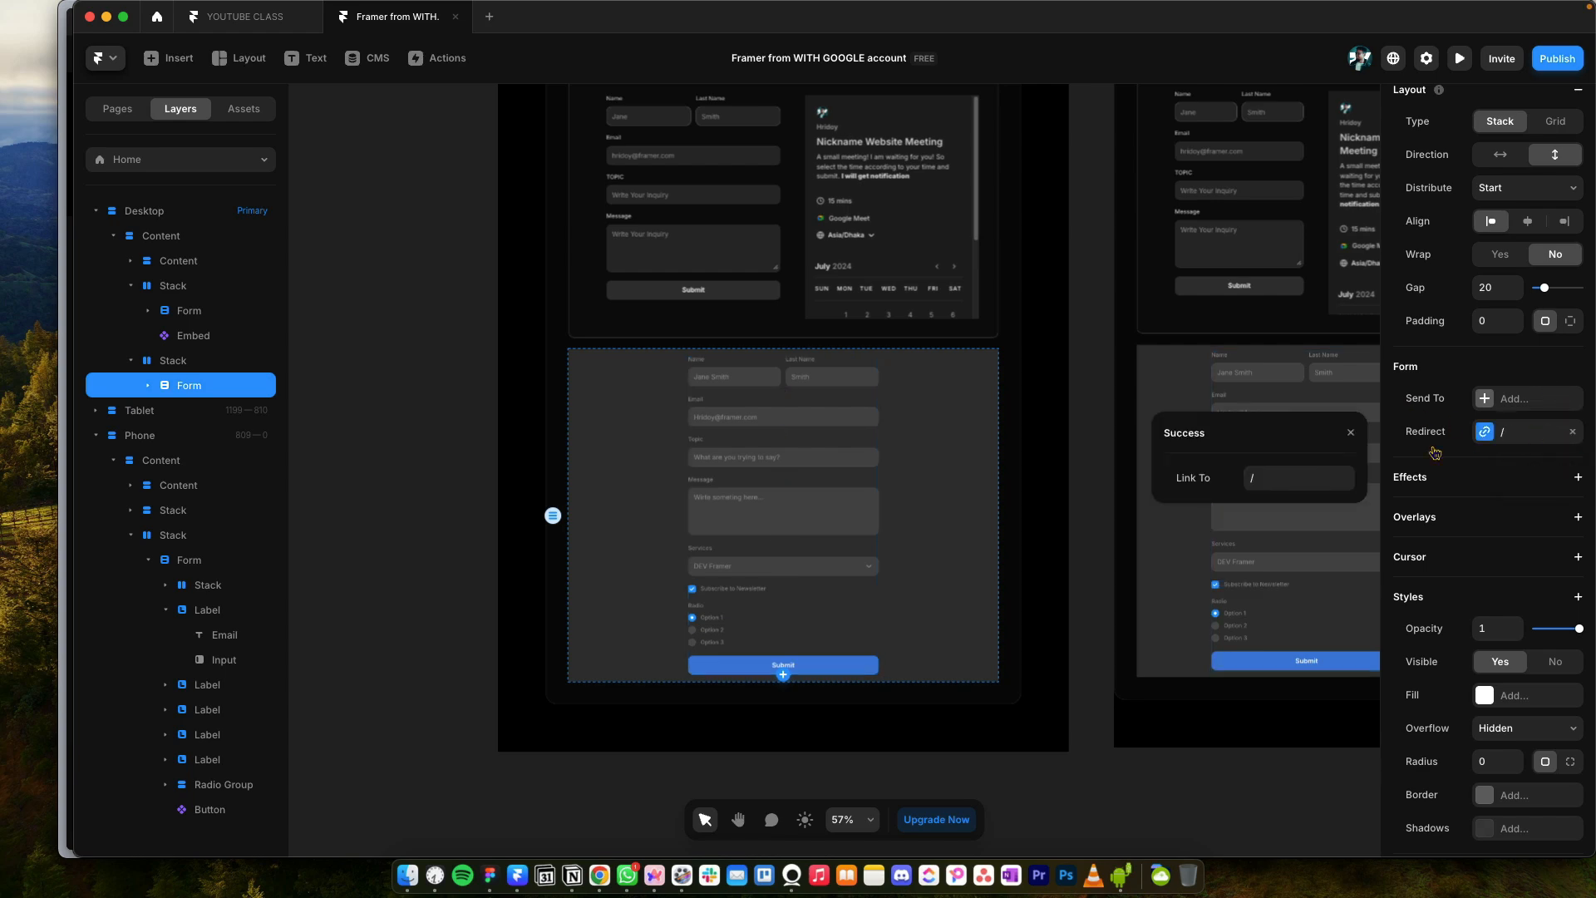
{"action": "left_click", "coordinate": [1303, 472]}
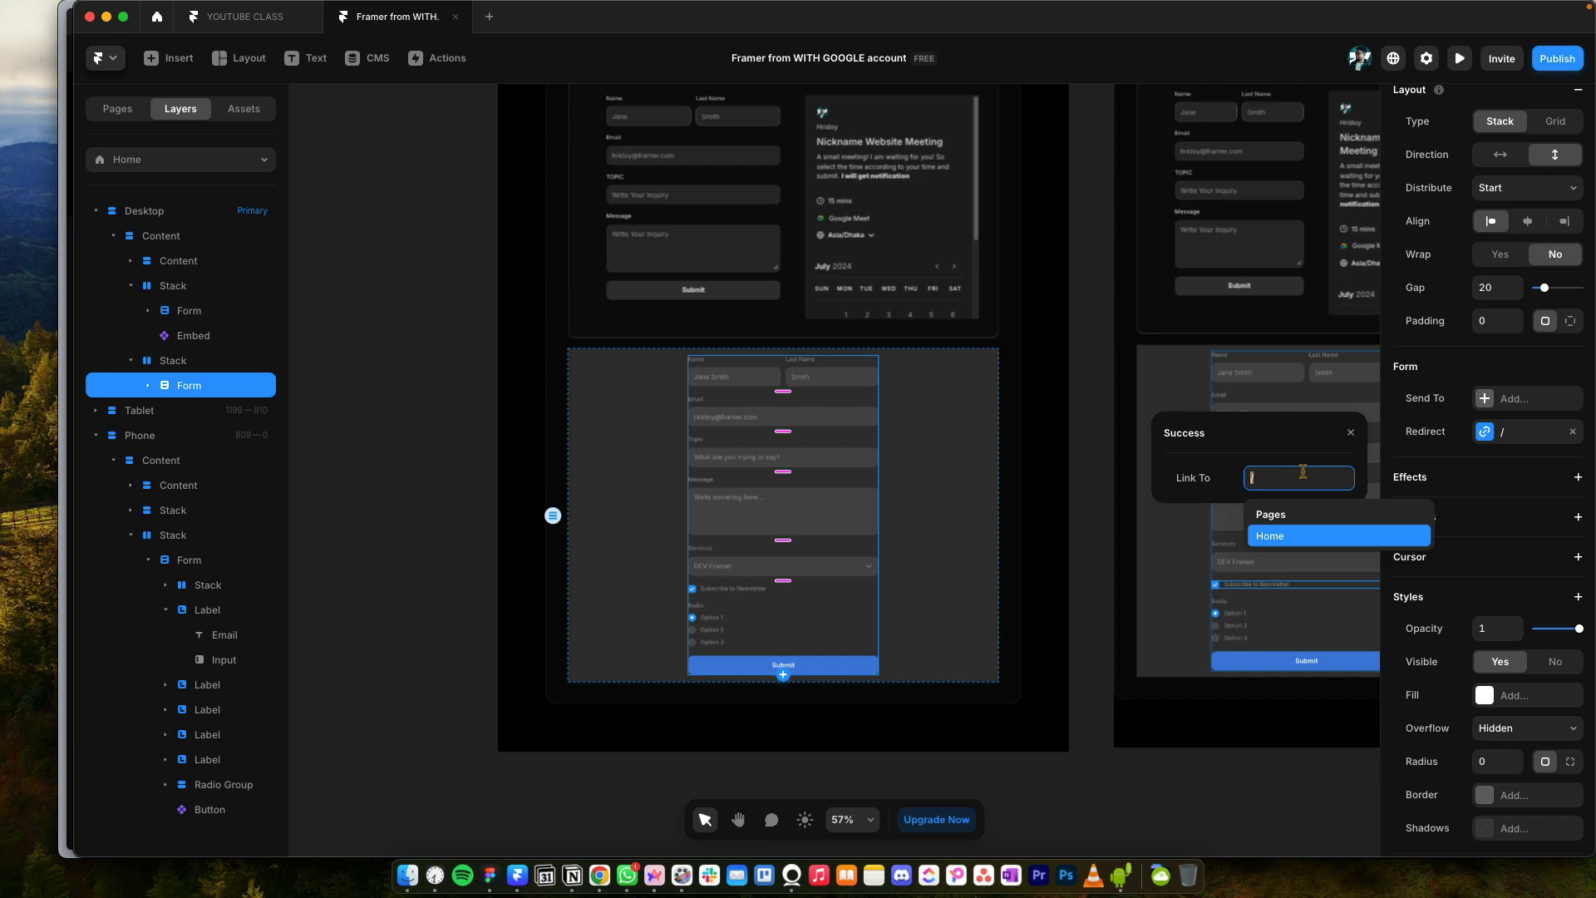
Step: Add Email, Google Sheets and Webhook as destinations for the new form's submissions
{"action": "left_click", "coordinate": [1538, 400]}
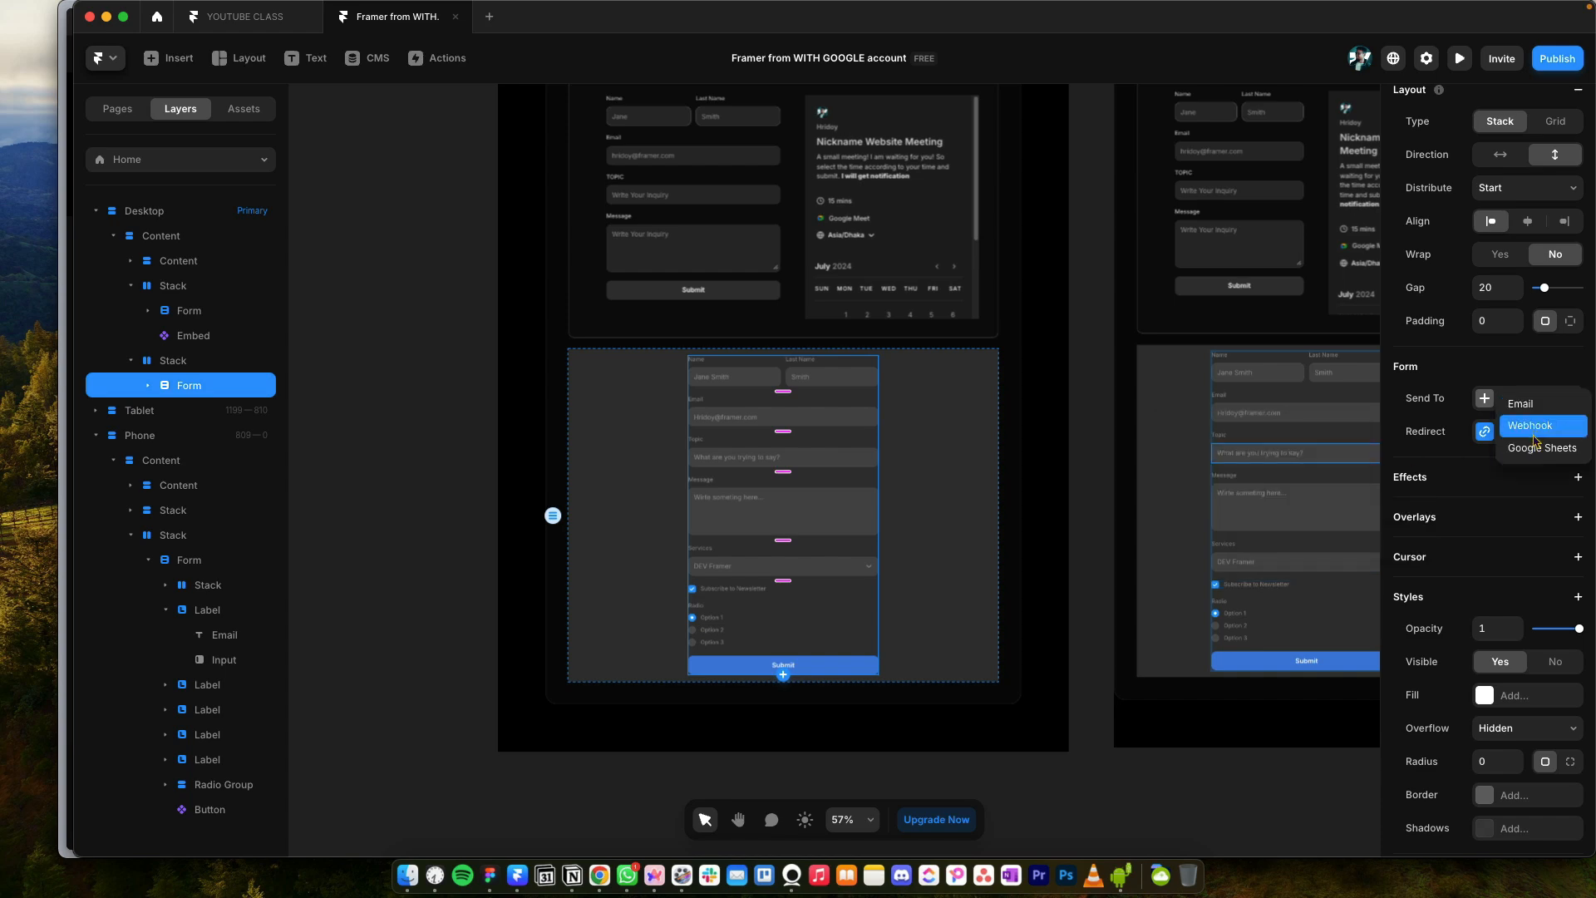
{"action": "left_click", "coordinate": [1534, 405]}
{"action": "left_click", "coordinate": [1530, 407]}
{"action": "left_click", "coordinate": [1524, 433]}
{"action": "left_click", "coordinate": [1528, 485]}
{"action": "left_click", "coordinate": [1526, 464]}
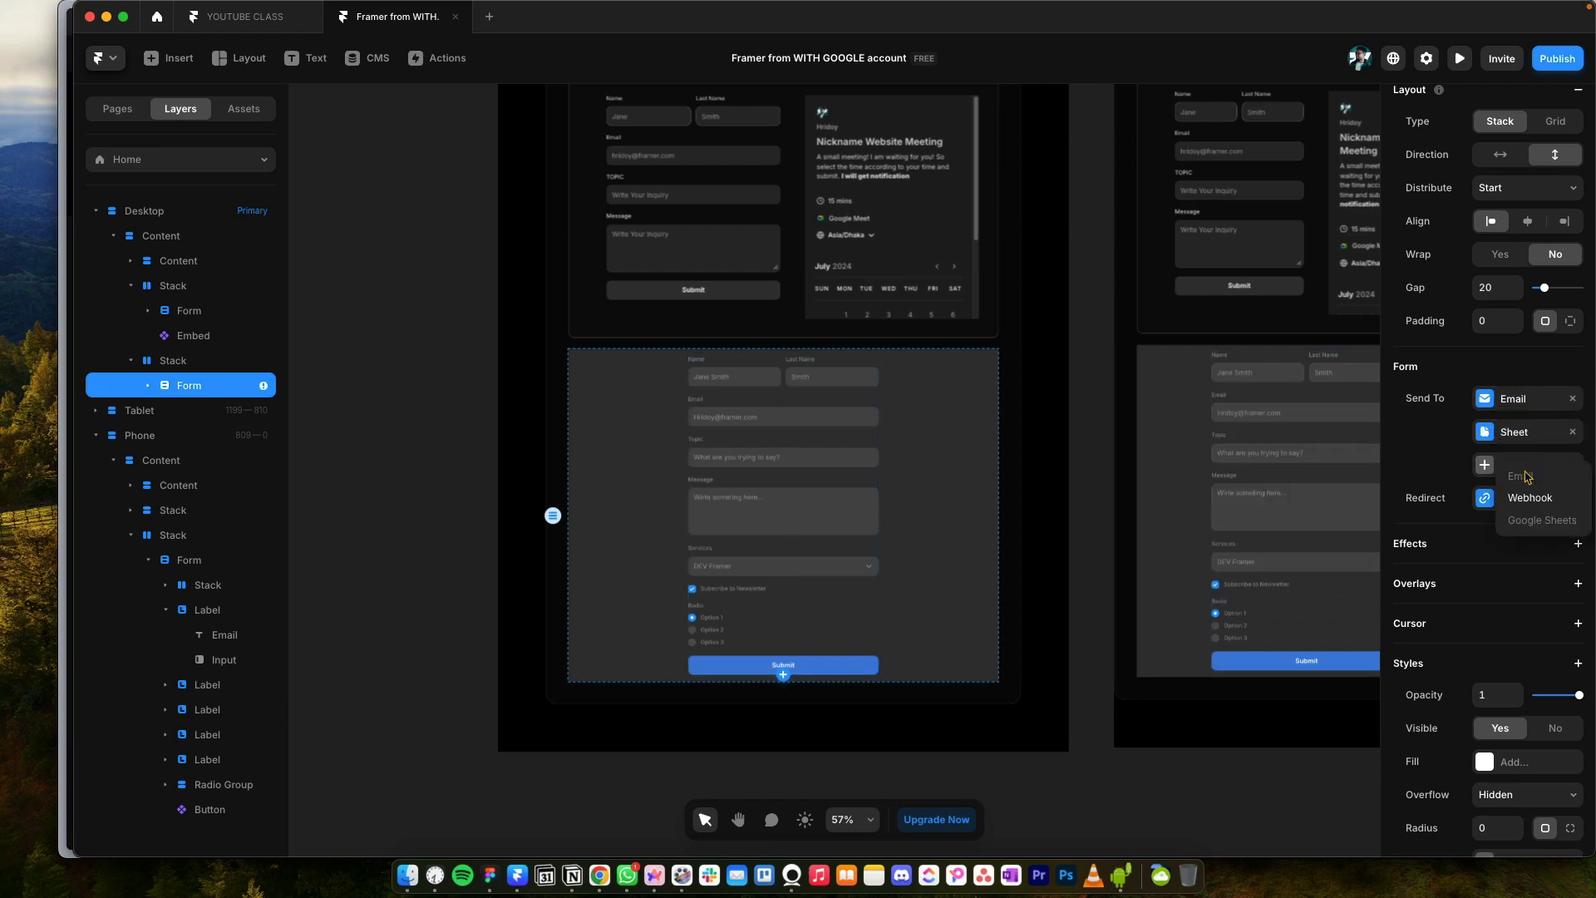
{"action": "left_click", "coordinate": [1496, 498]}
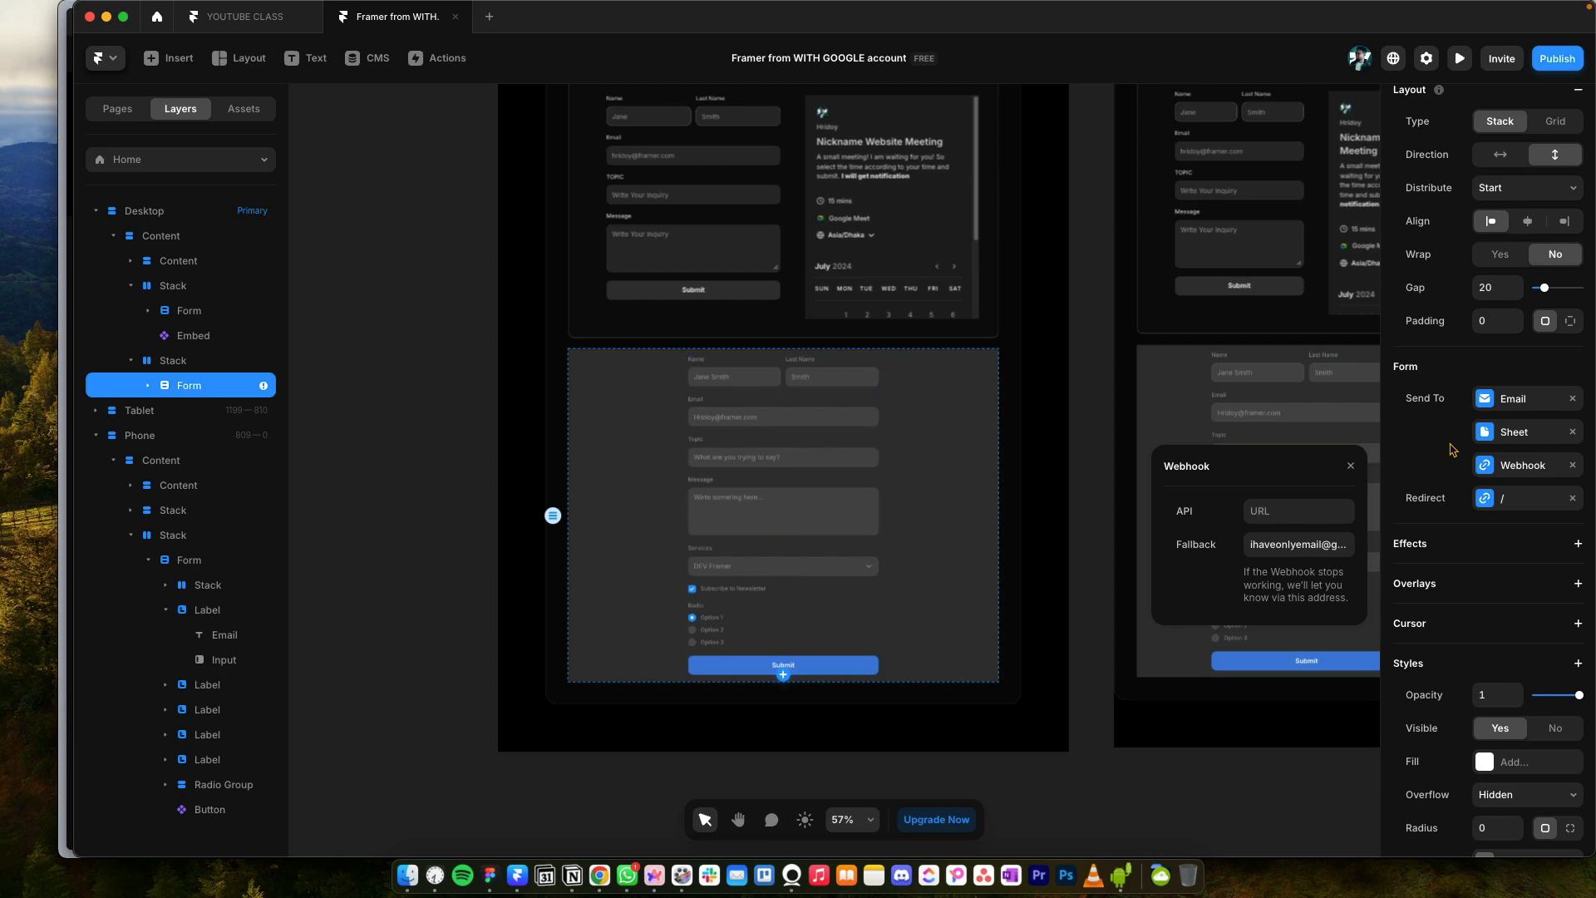
Step: Review the recipient and sender name of the form's email notification and set its subject to "new CLints asking"
{"action": "left_click", "coordinate": [1534, 414]}
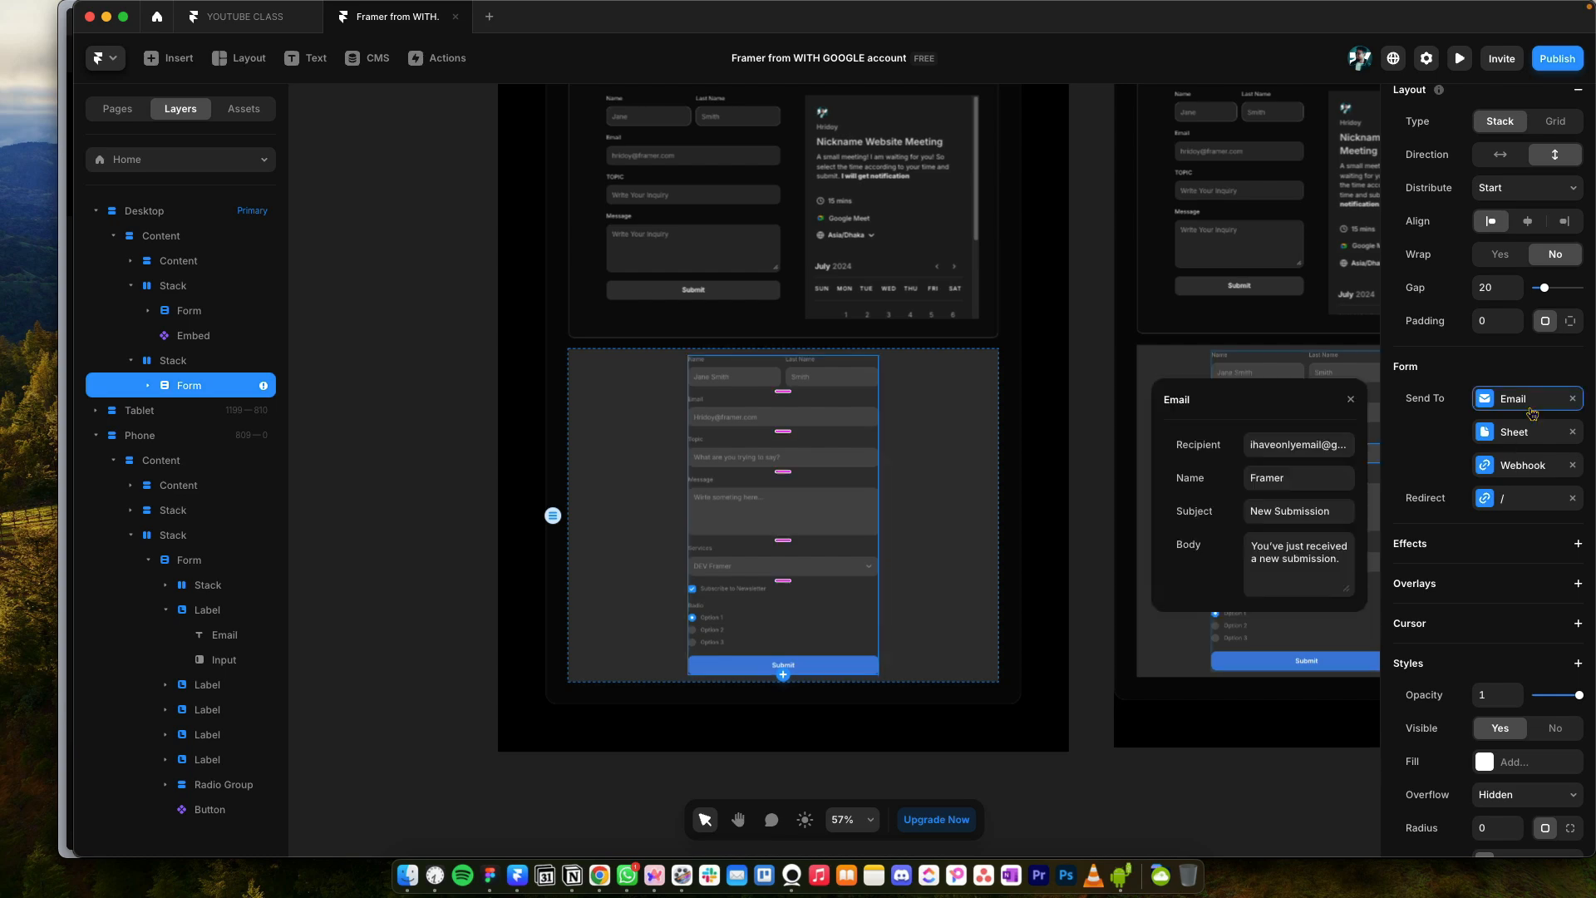
{"action": "left_click", "coordinate": [1301, 456]}
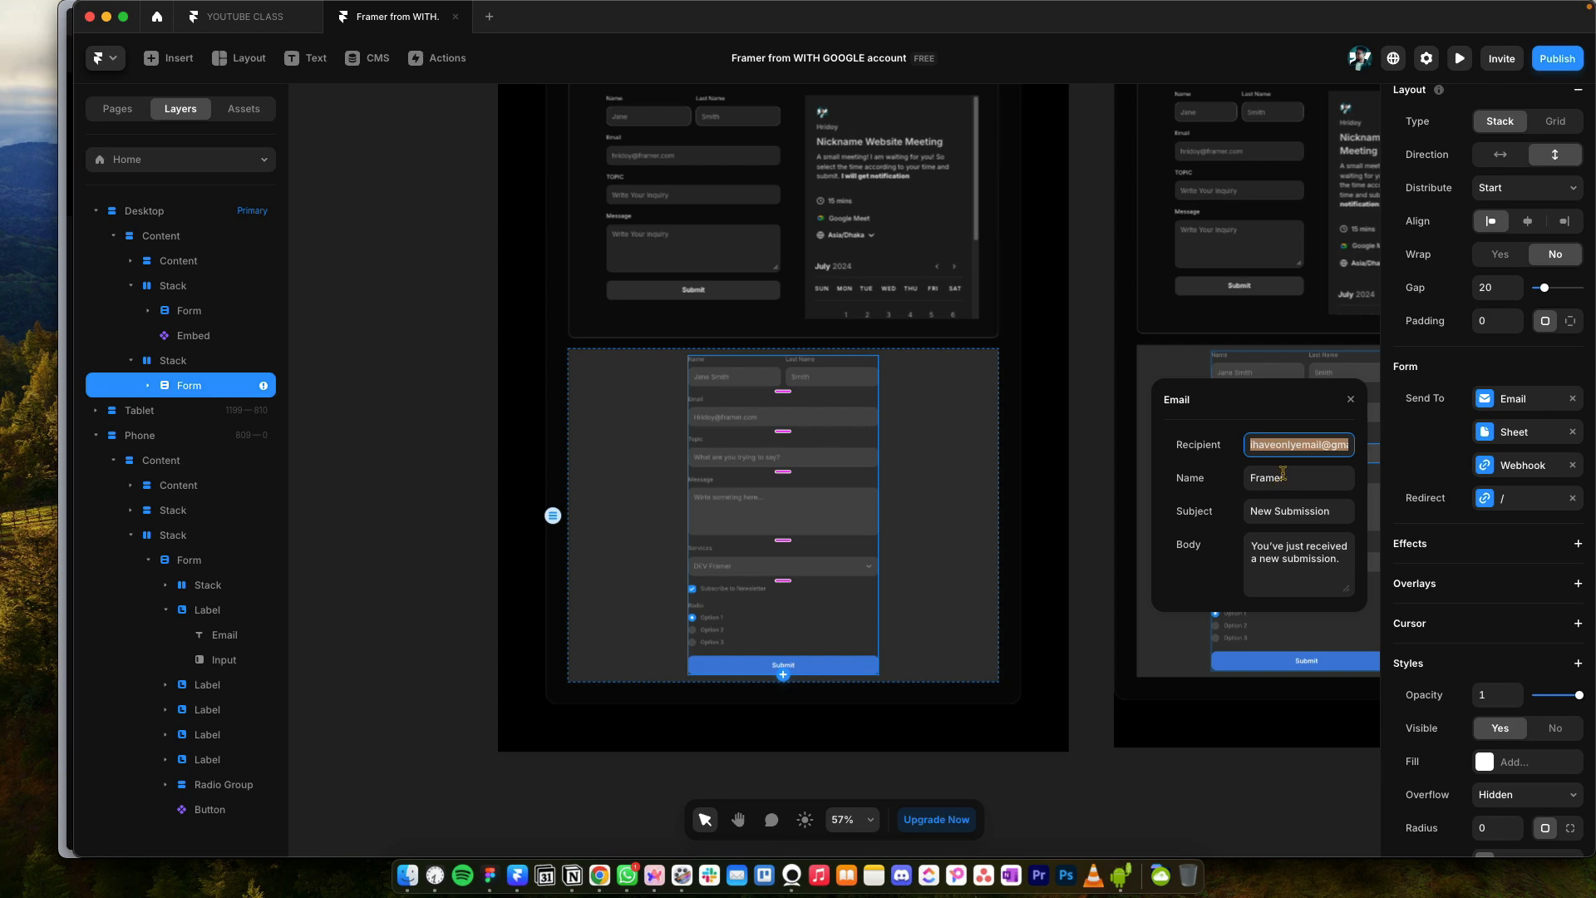
{"action": "left_click", "coordinate": [1281, 484]}
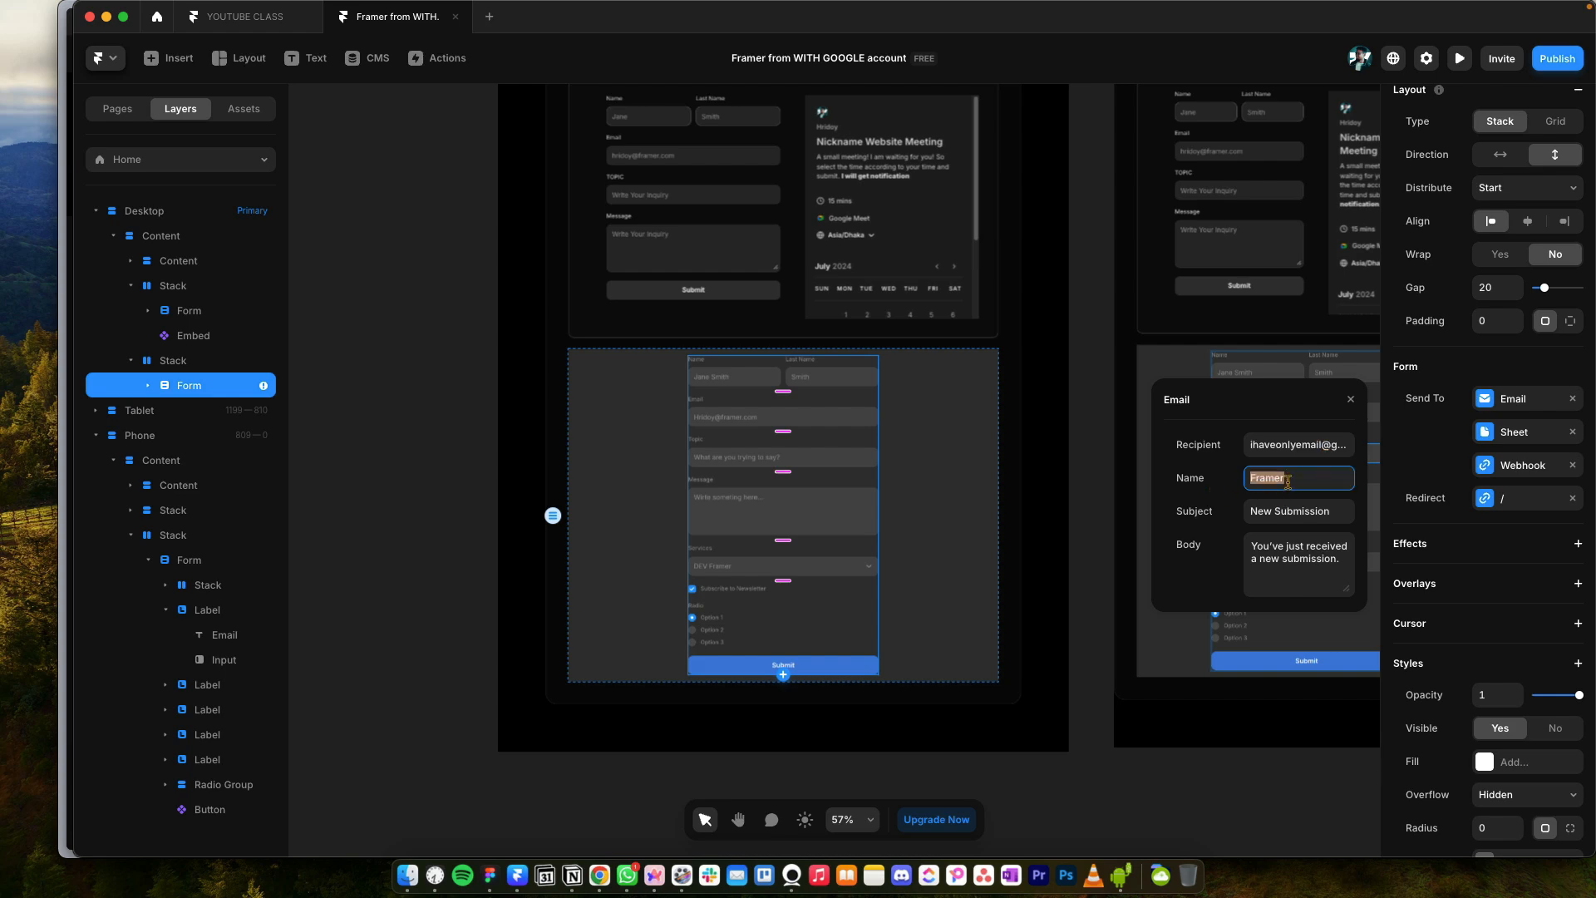
{"action": "left_click", "coordinate": [1275, 503]}
{"action": "left_click", "coordinate": [1279, 509]}
{"action": "triple_click", "coordinate": [1310, 511]}
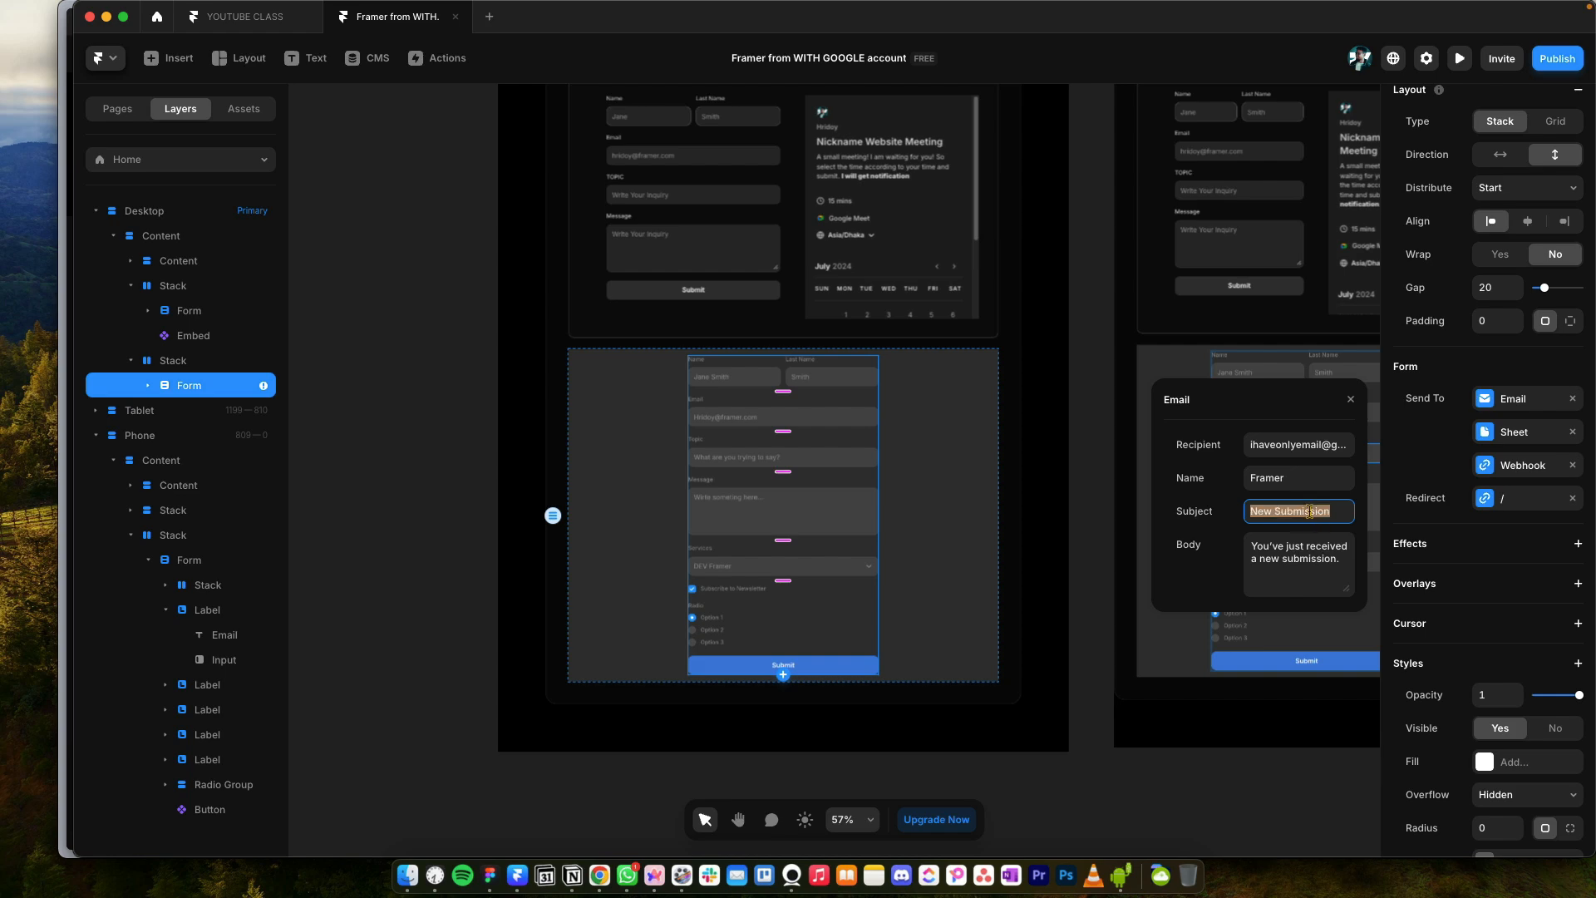
{"action": "type", "text": "new Clkint"}
{"action": "key", "text": "alt+BackSpace"}
{"action": "type", "text": "CLints asking"}
Step: Replace the body text of the form's email notification with "hey your name"
{"action": "key", "text": "Tab"}
{"action": "key", "text": "super+a"}
{"action": "type", "text": "heu"}
{"action": "type", "text": "y"}
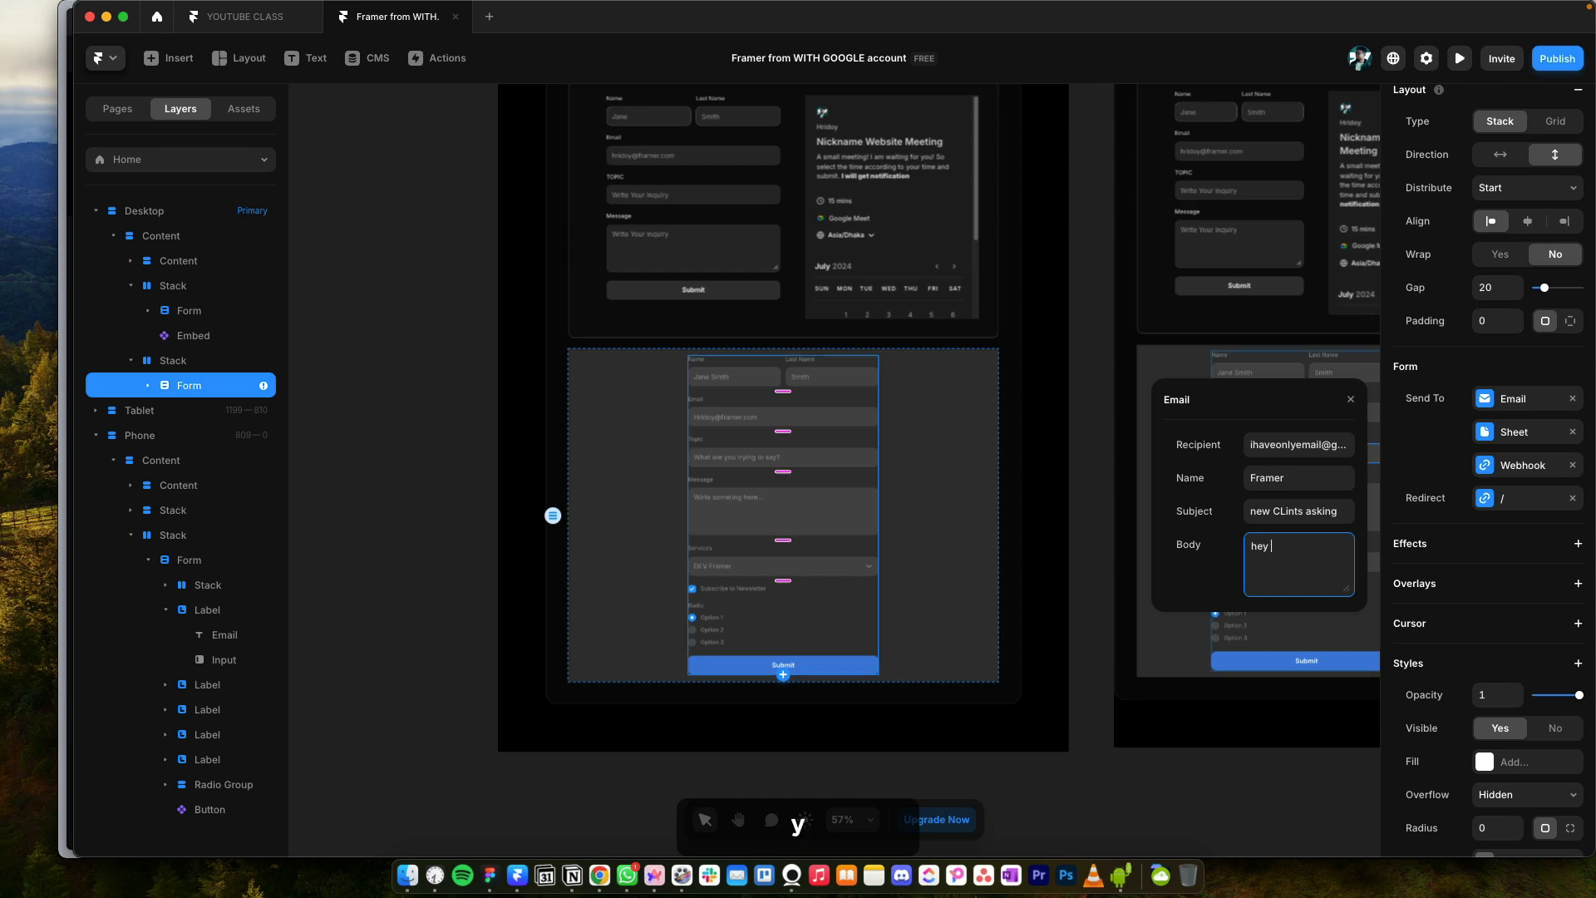
{"action": "type", "text": " your name"}
{"action": "key", "text": "Tab"}
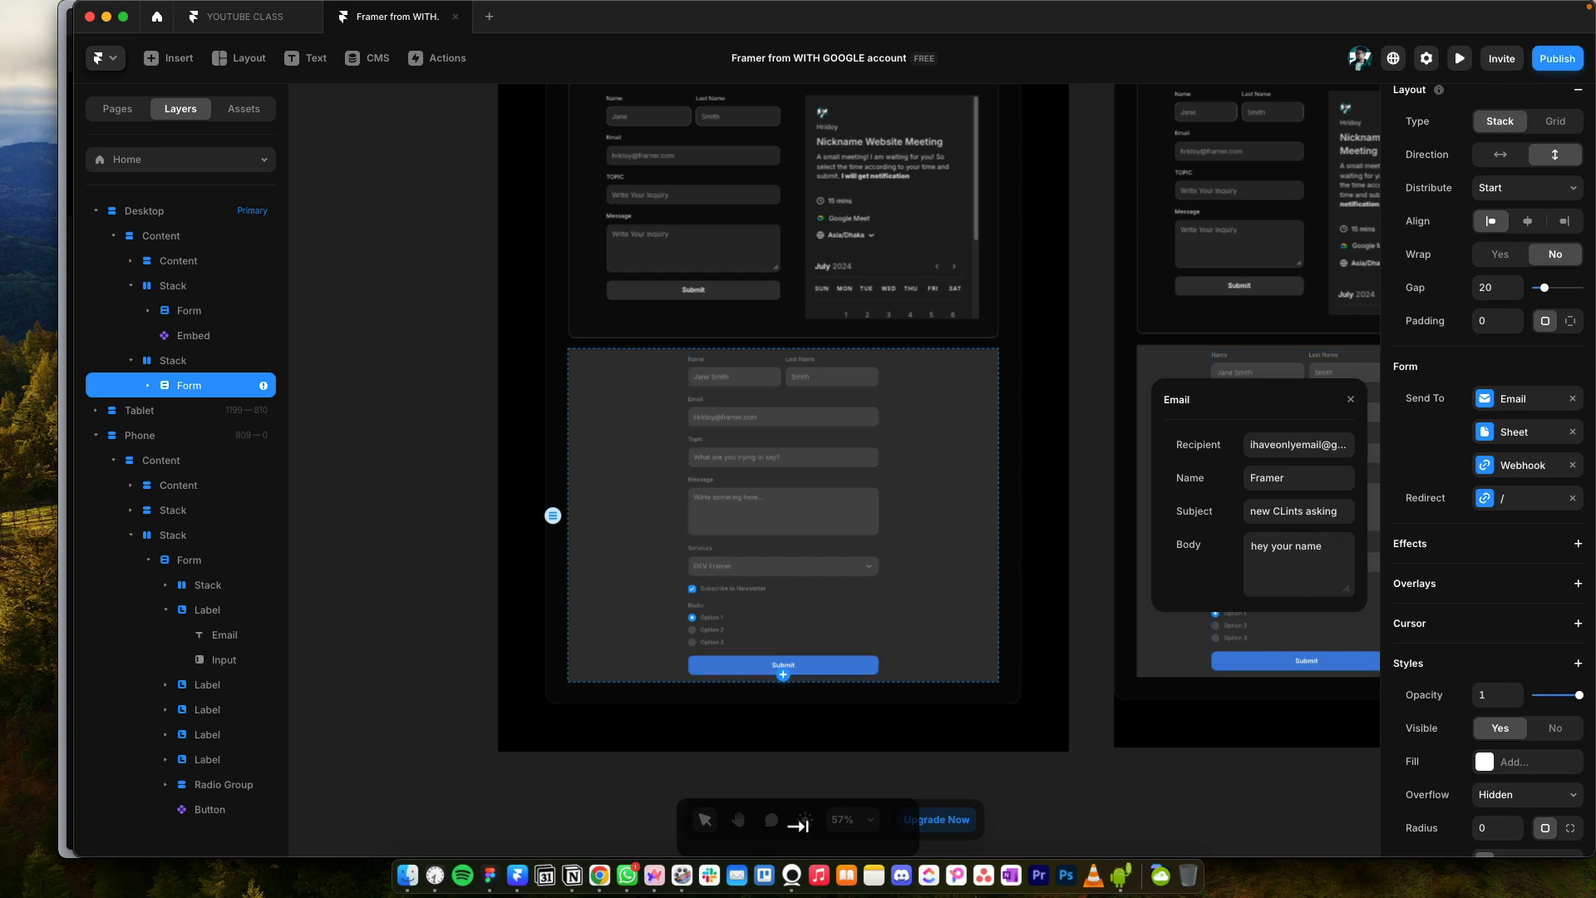